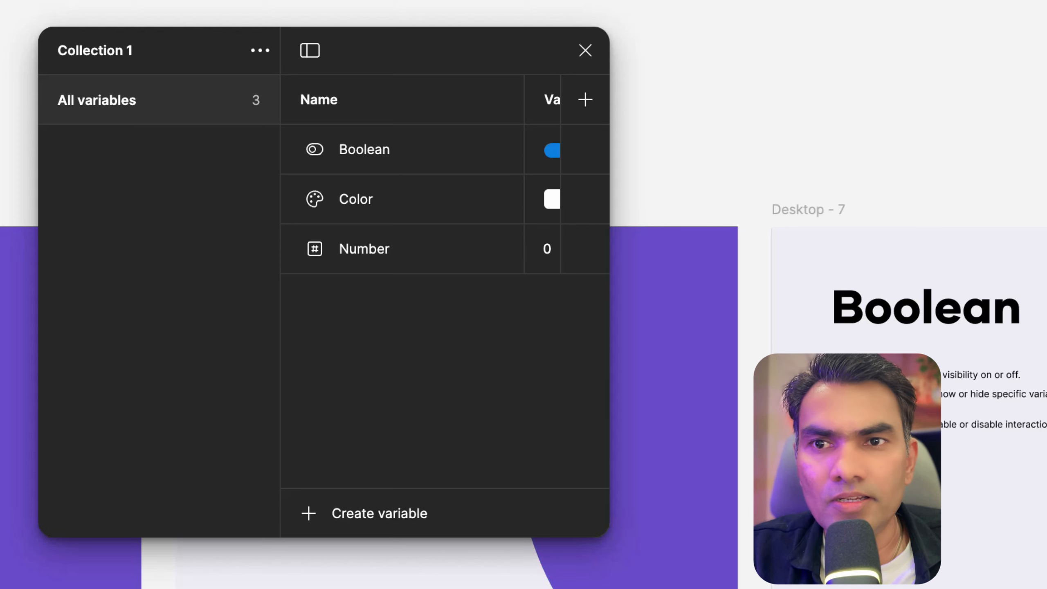
# Delete the existing variable collection containing the Boolean, Color and Number variables
pyautogui.click(260, 51)
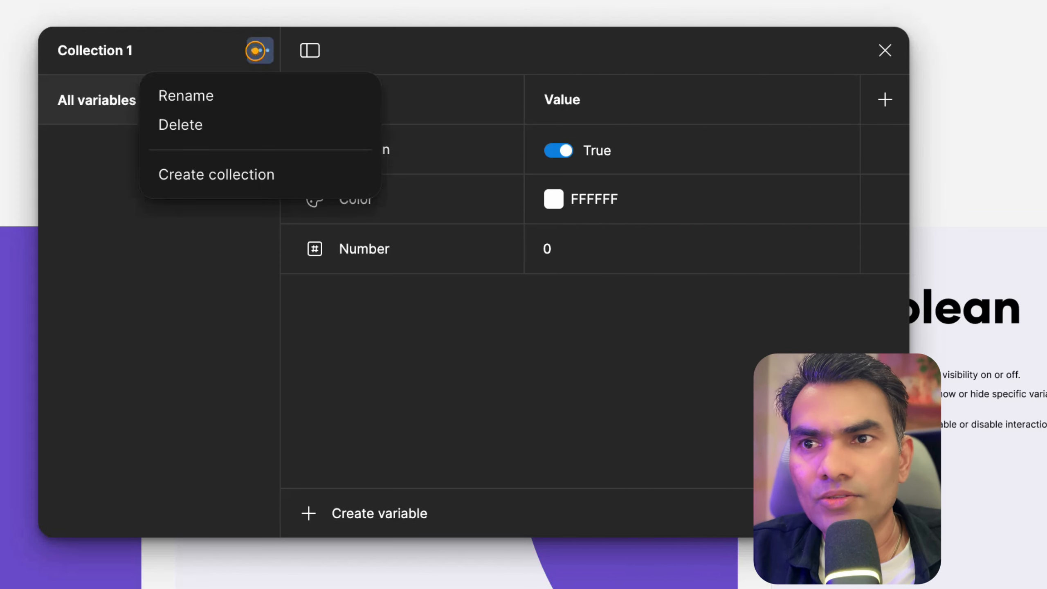
pyautogui.click(209, 132)
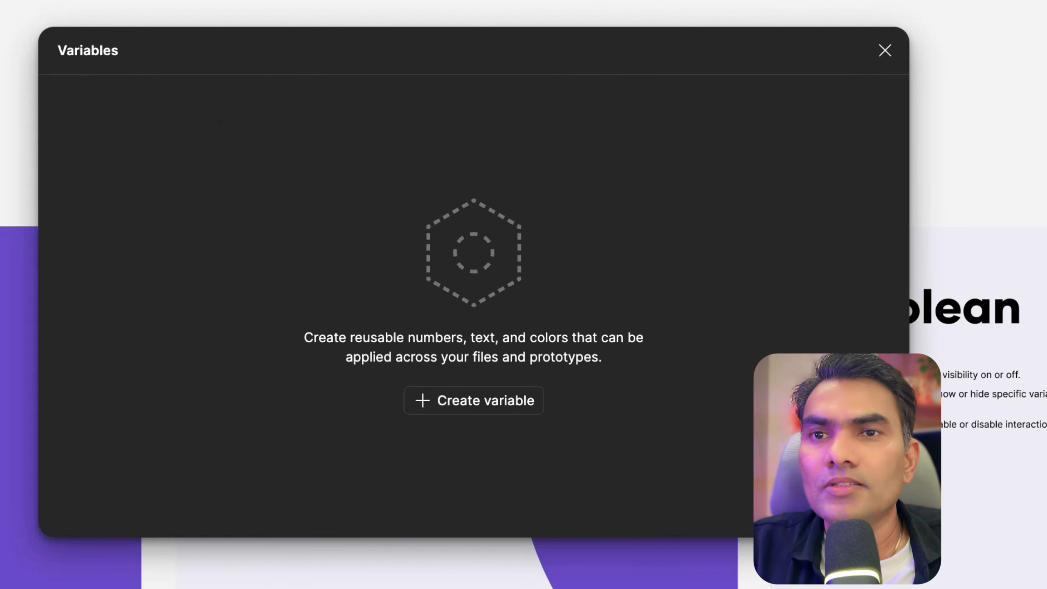
# Create a new color variable in an empty collection
pyautogui.moveTo(481, 31); pyautogui.dragTo(536, 54)
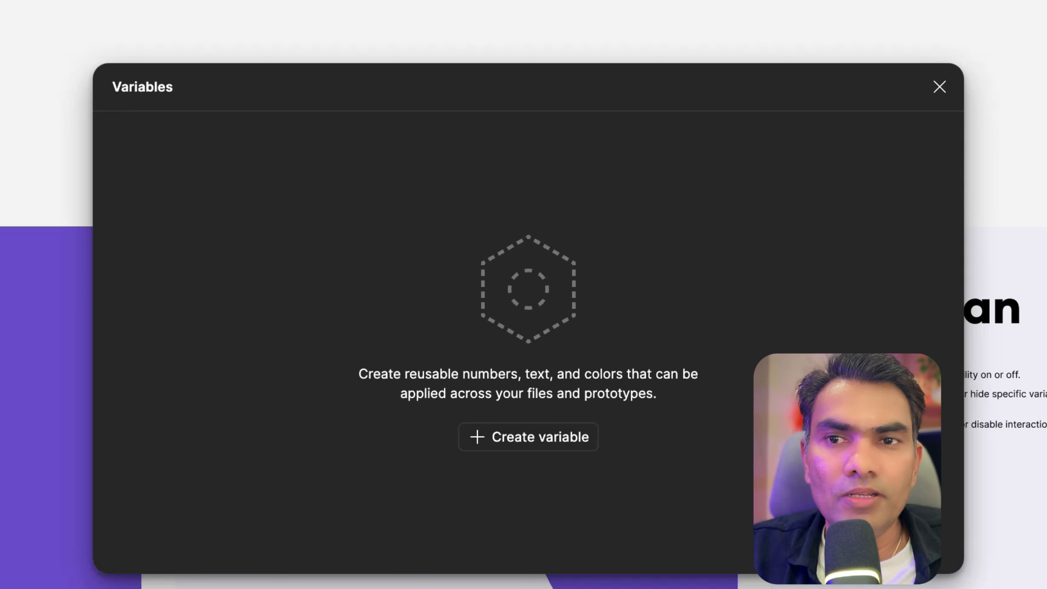
pyautogui.click(514, 437)
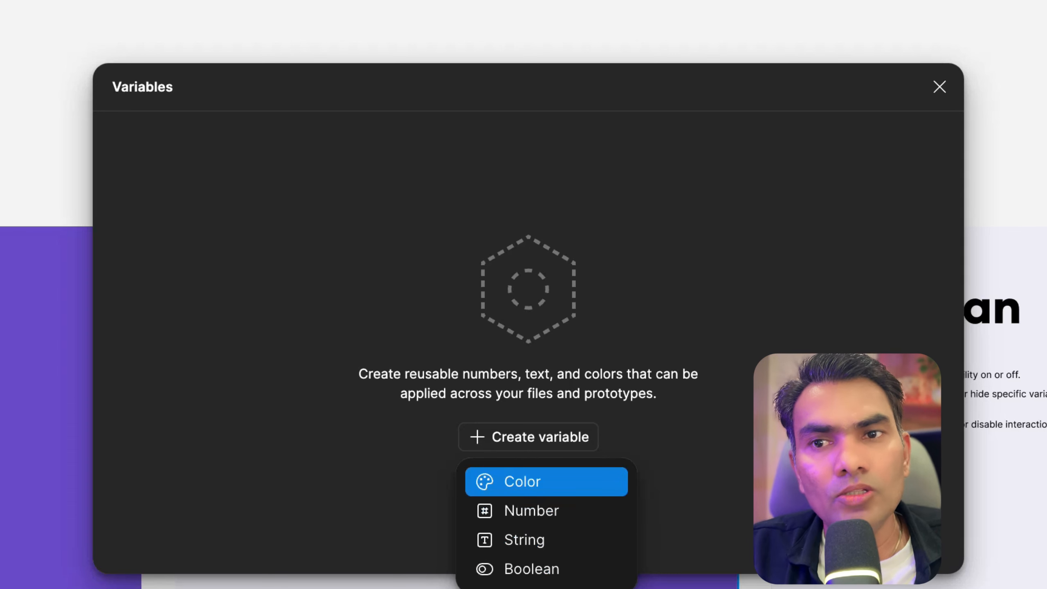
pyautogui.click(540, 486)
pyautogui.moveTo(495, 73); pyautogui.dragTo(482, 118)
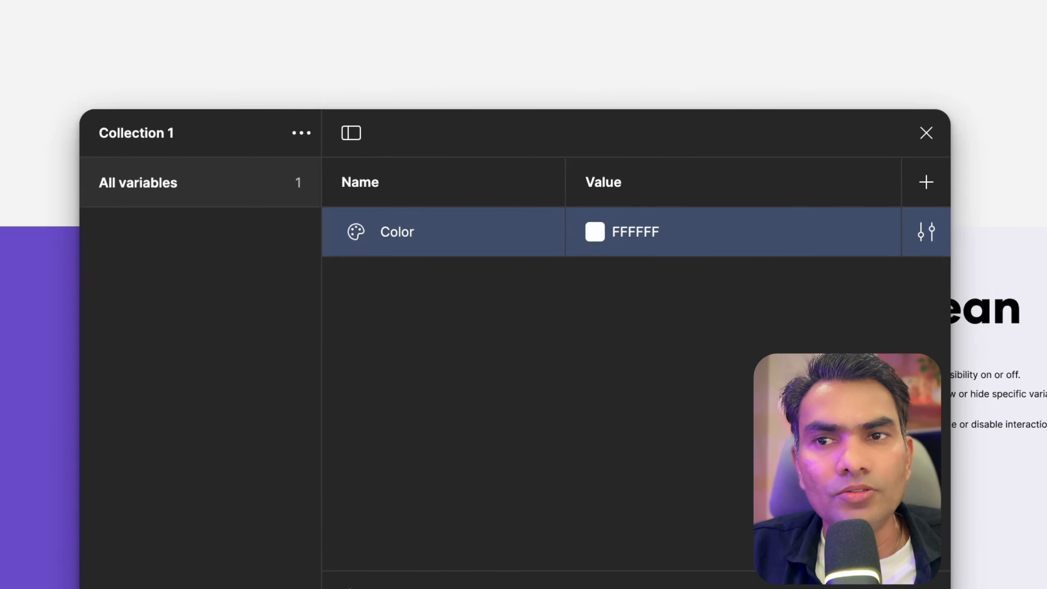
# Set the new color variable's value to DDCDCD in the color picker
pyautogui.doubleClick(396, 231)
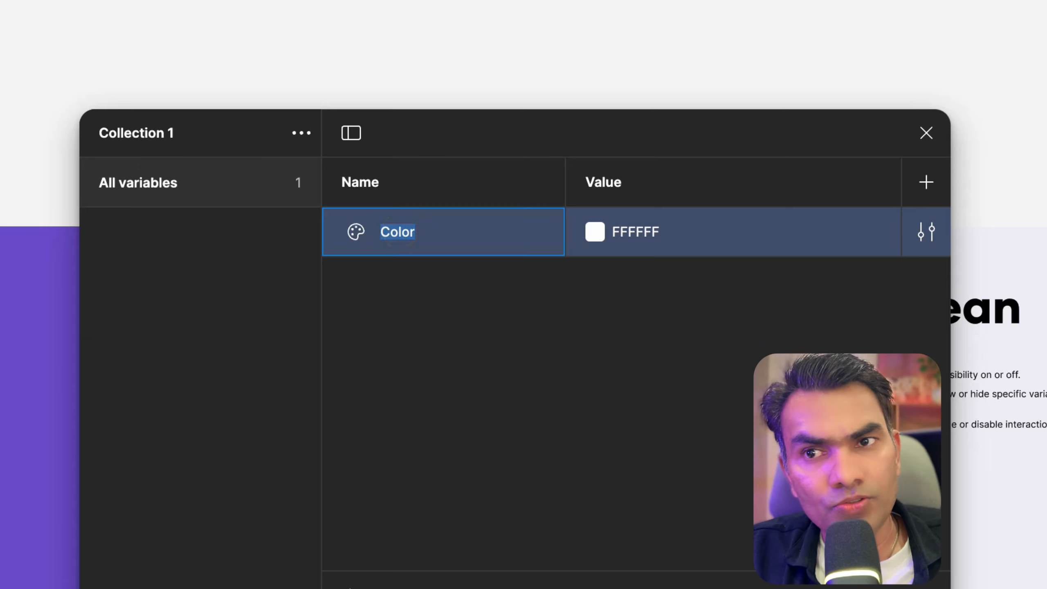
pyautogui.press('Return')
pyautogui.doubleClick(635, 231)
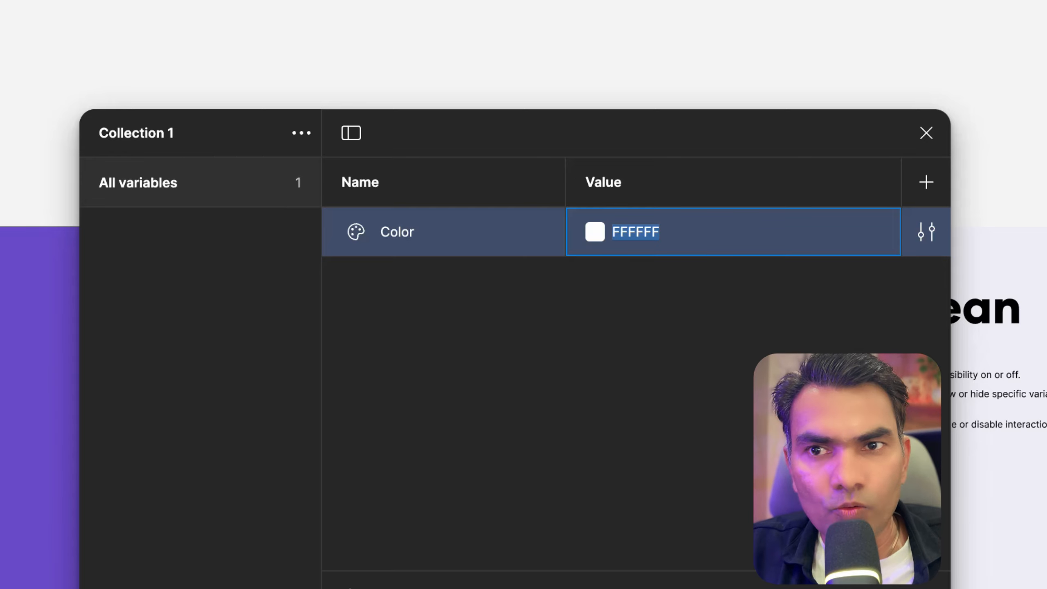
pyautogui.click(595, 232)
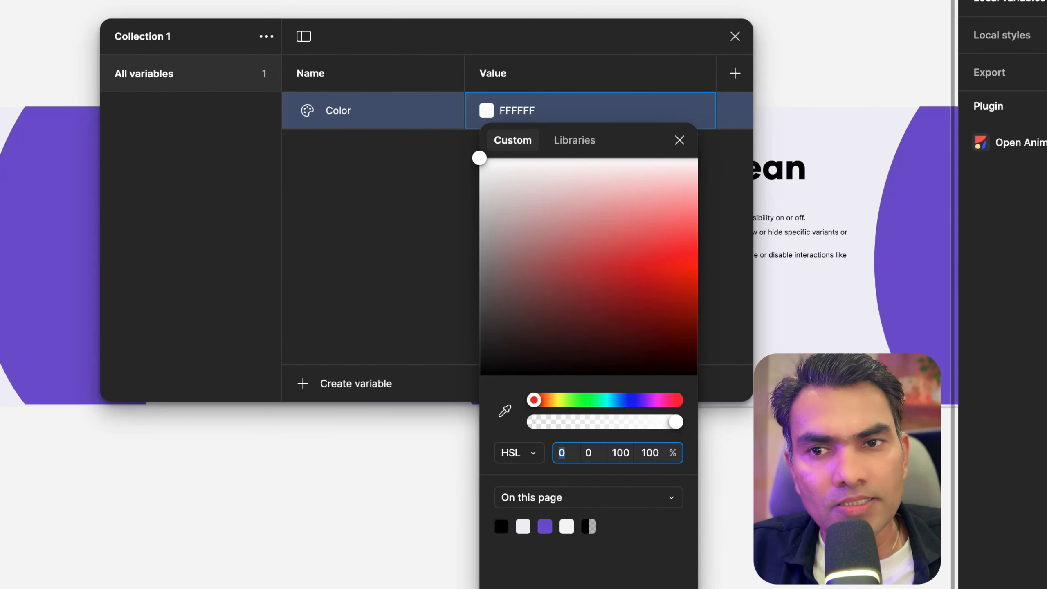
pyautogui.click(521, 454)
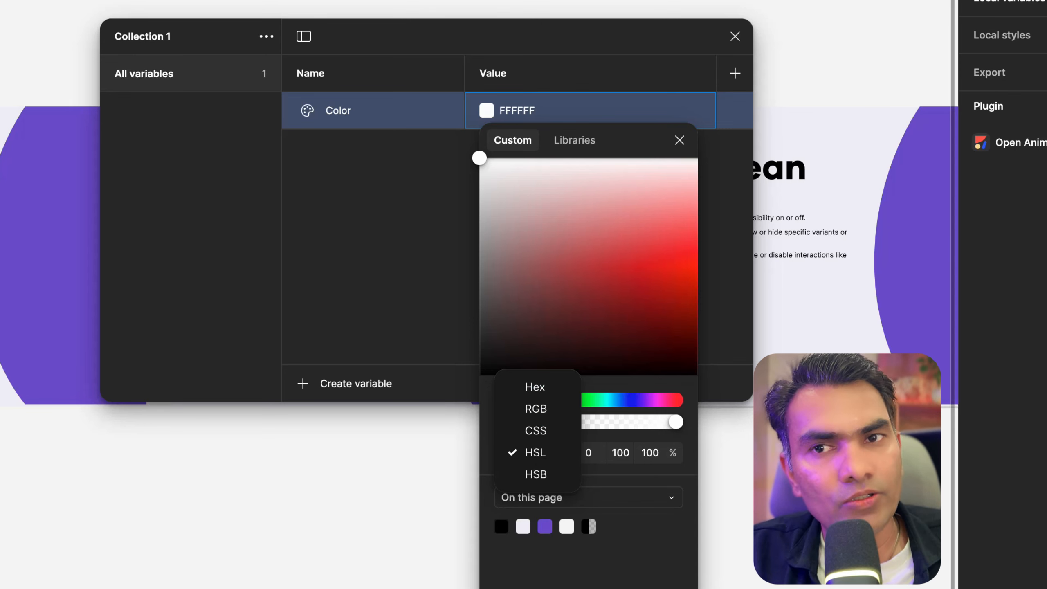
pyautogui.click(519, 223)
pyautogui.moveTo(518, 223); pyautogui.dragTo(519, 192)
pyautogui.click(372, 106)
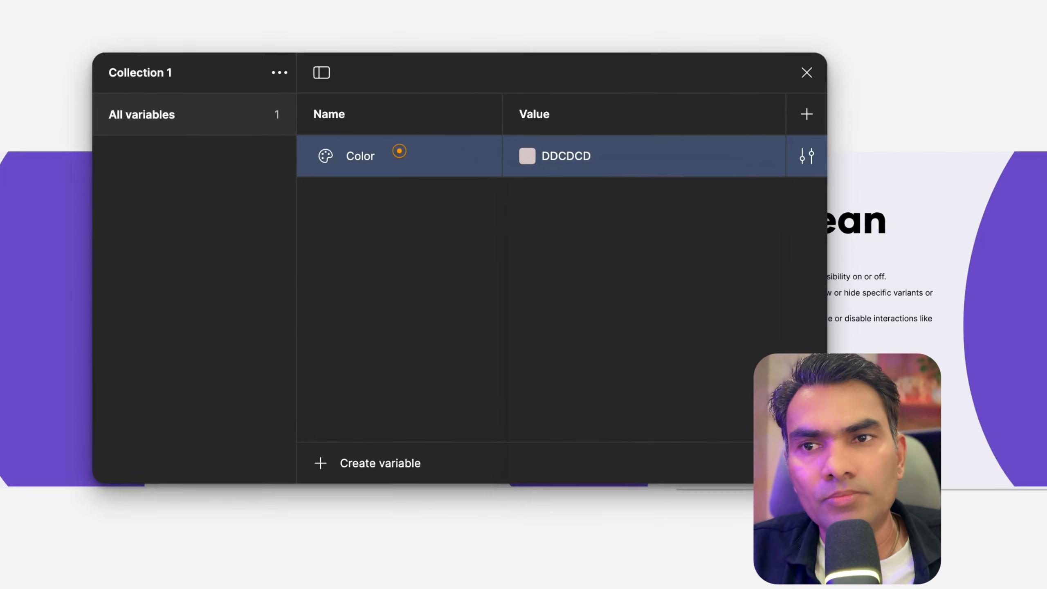
# Rename the color variable to brand
pyautogui.doubleClick(398, 152)
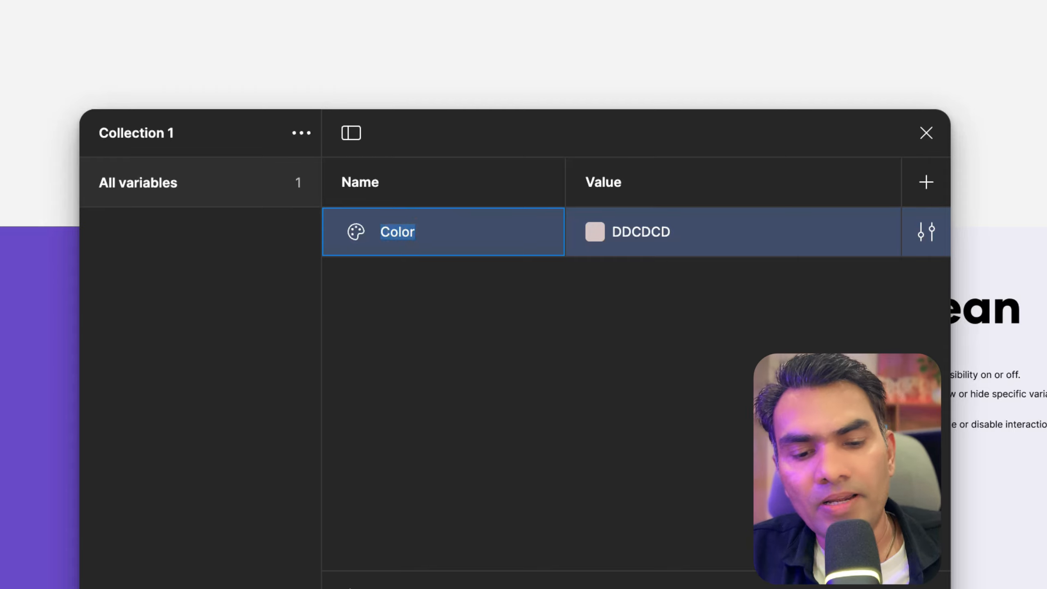
pyautogui.write('brand')
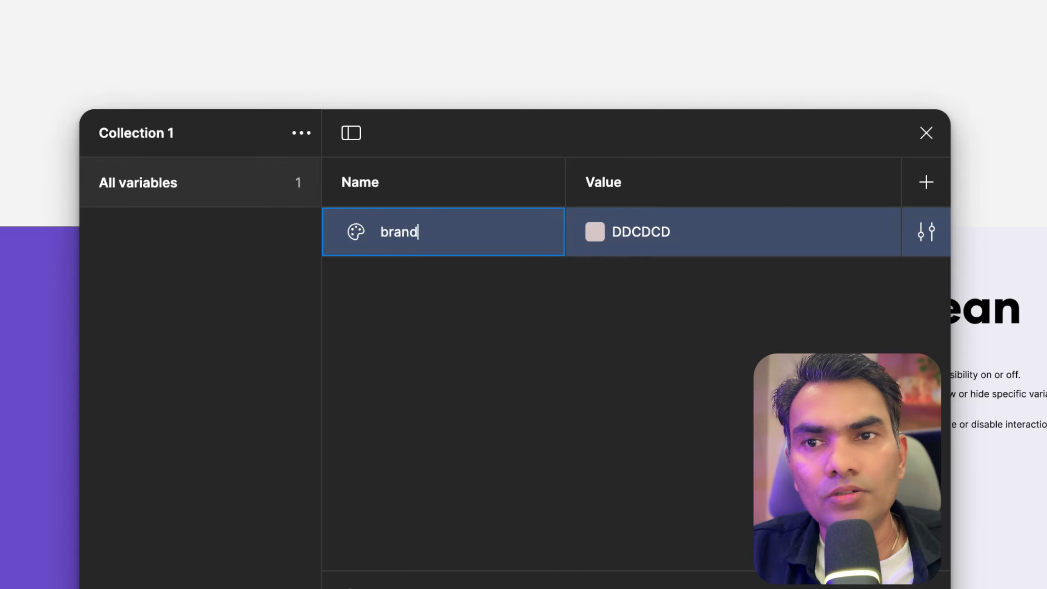
pyautogui.press('Return')
# Set brand's color to 7555D5 by sampling the purple shape on the canvas with the eyedropper
pyautogui.click(595, 231)
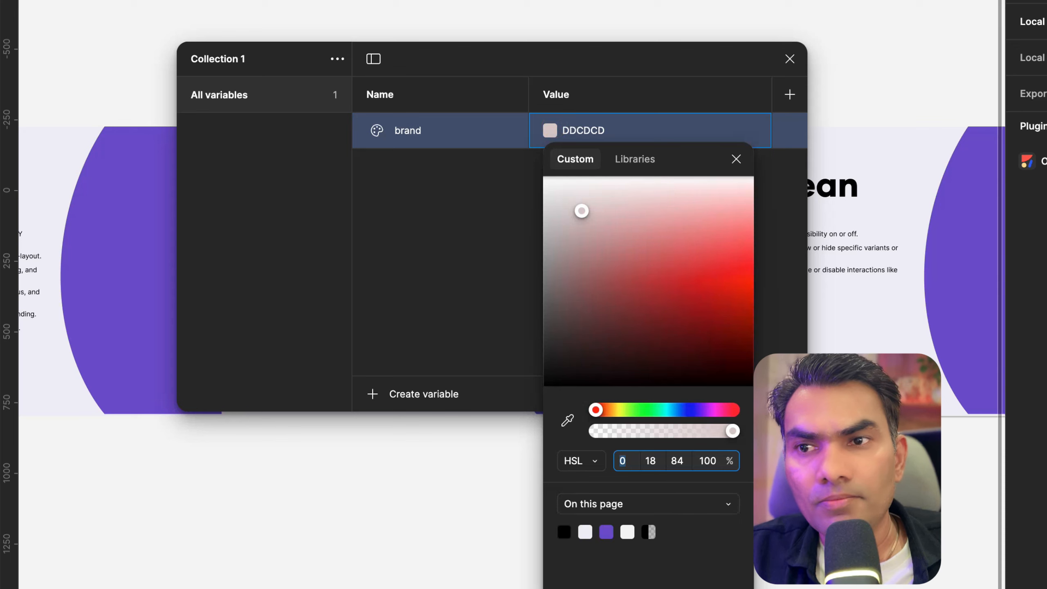
pyautogui.click(568, 420)
pyautogui.click(131, 233)
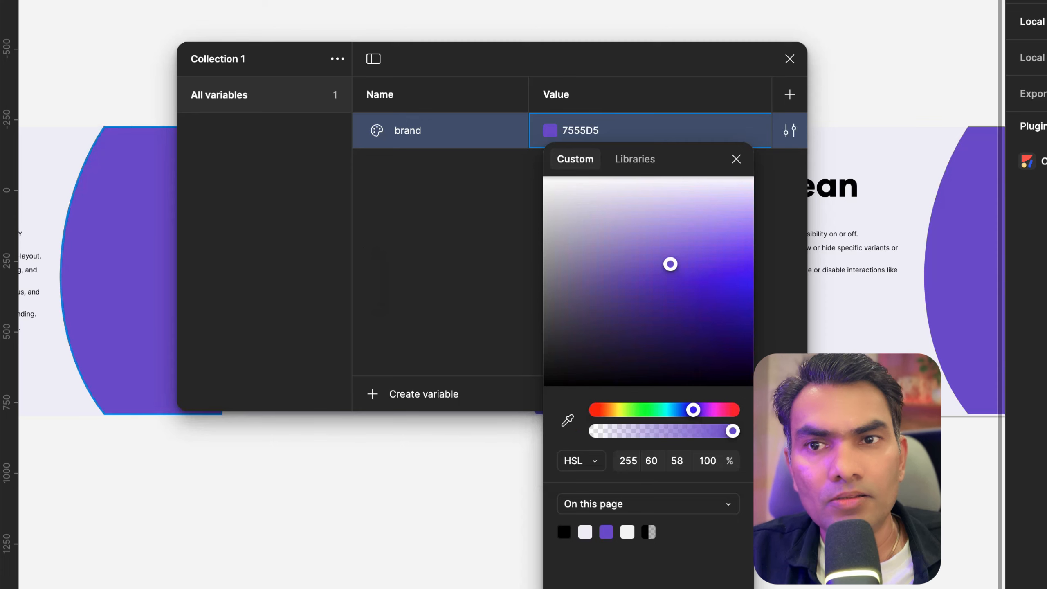
pyautogui.click(464, 210)
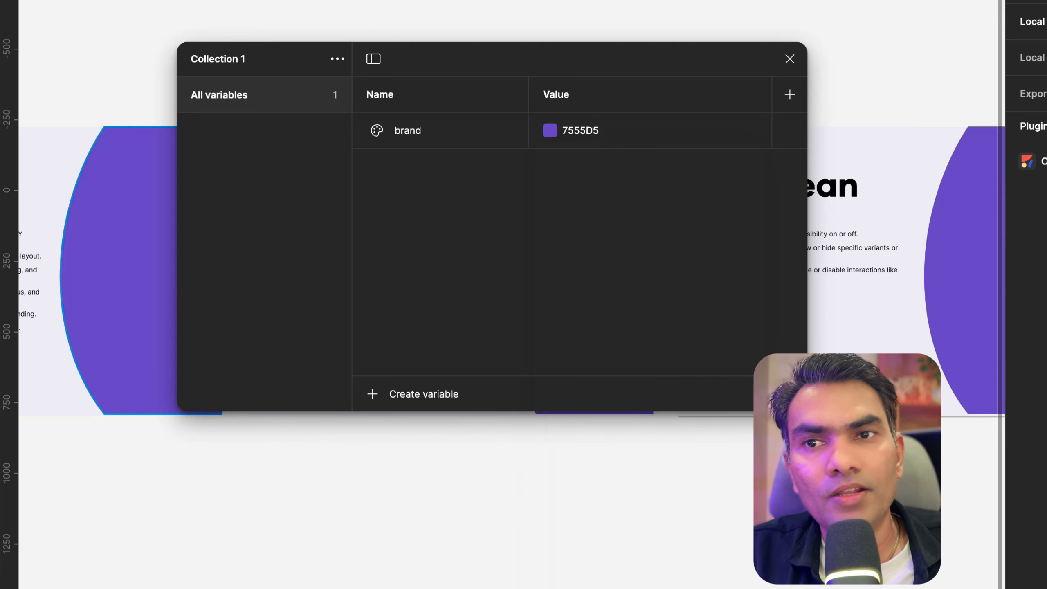
# Create a second color variable
pyautogui.click(372, 394)
pyautogui.click(404, 425)
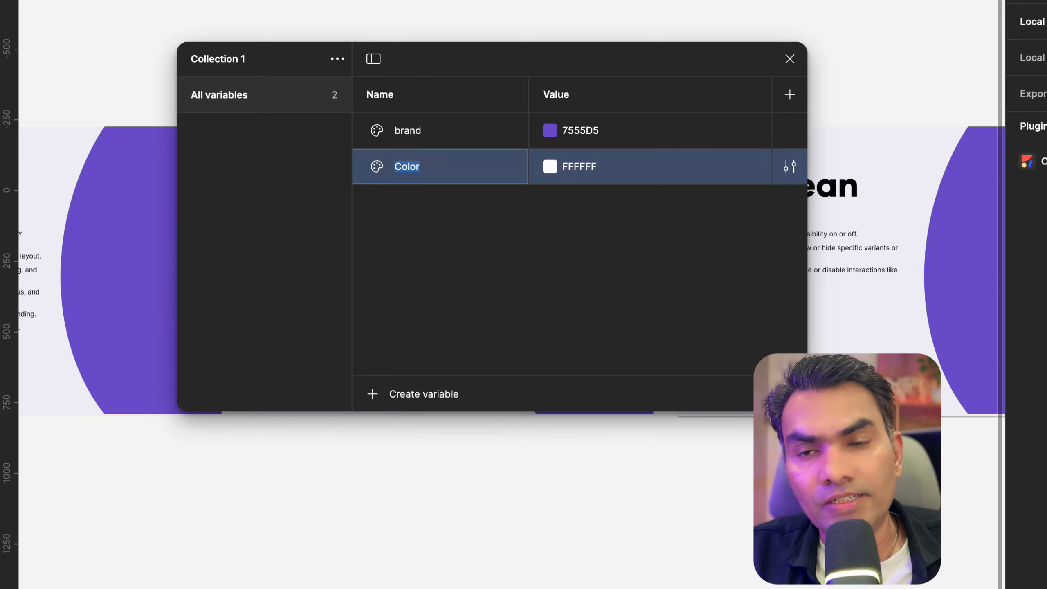
pyautogui.click(55, 143)
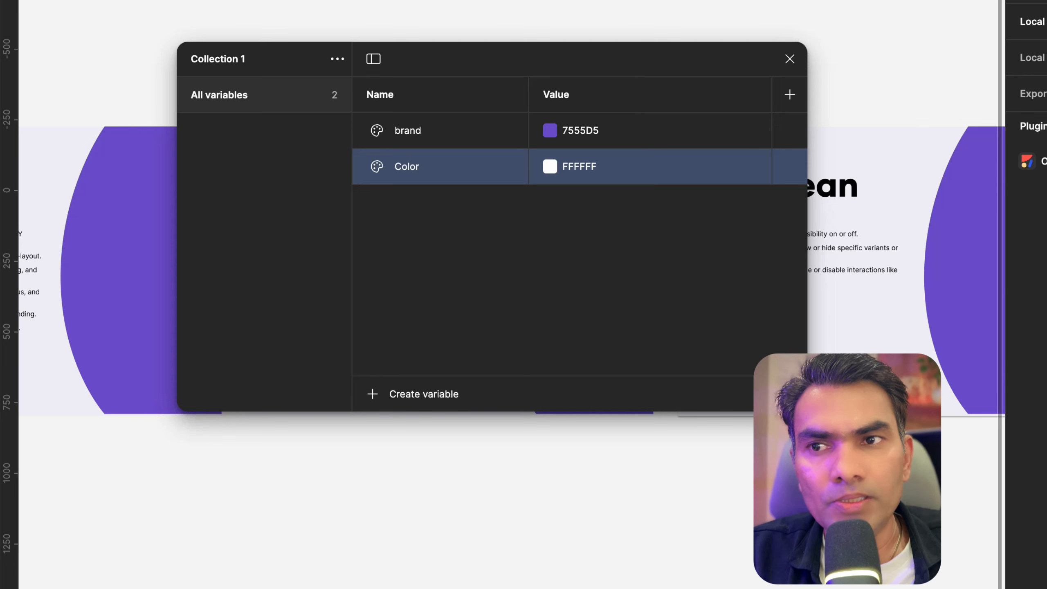
# Set the second variable's color to F2F0F8 by sampling the light canvas background with the eyedropper
pyautogui.click(549, 166)
pyautogui.click(567, 455)
pyautogui.click(51, 144)
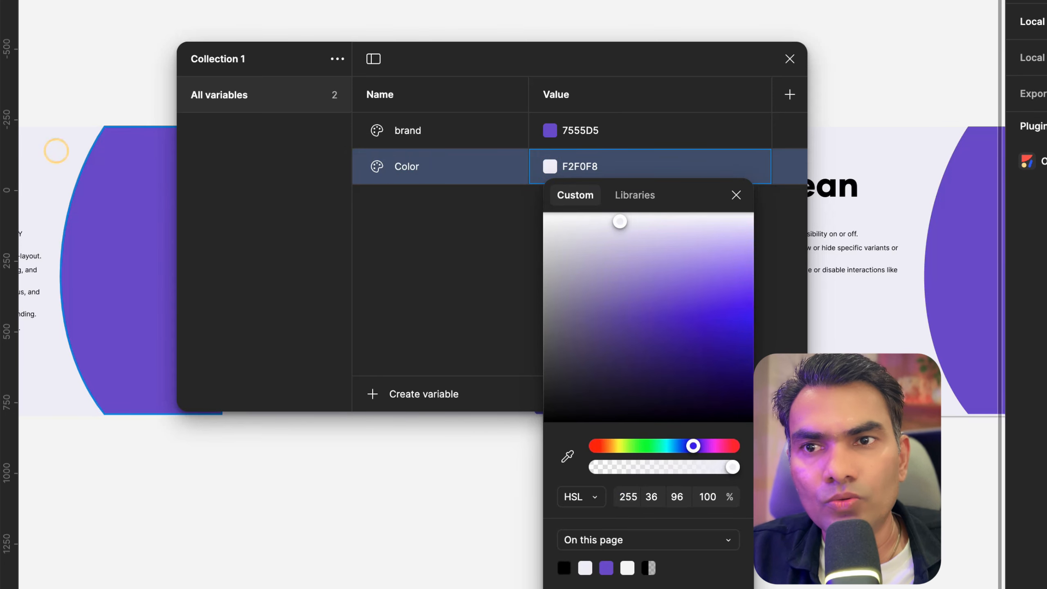
pyautogui.click(440, 217)
# Rename the second color variable to bg
pyautogui.click(414, 167)
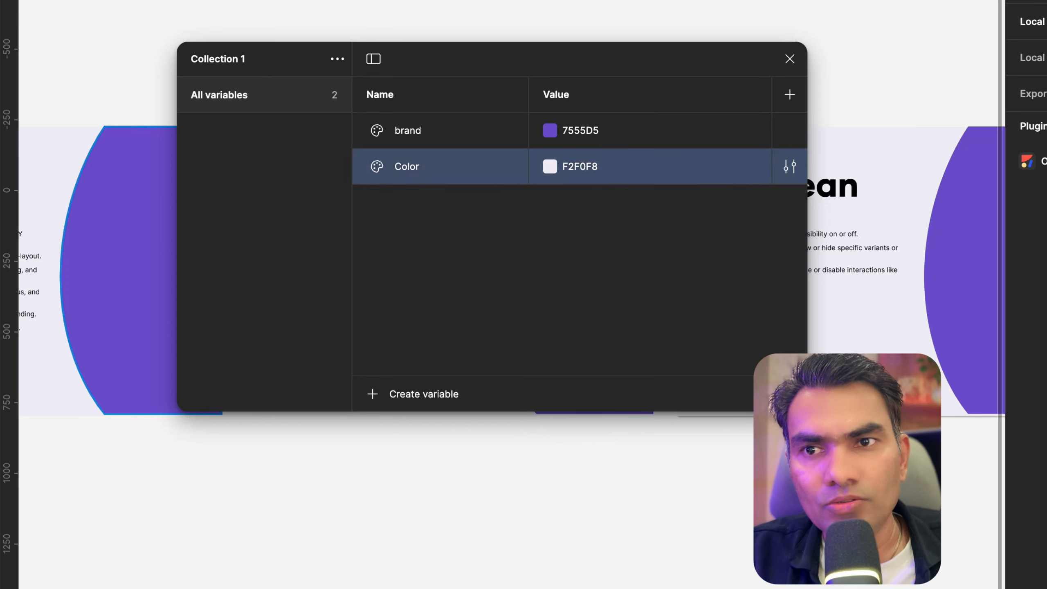
pyautogui.doubleClick(414, 167)
pyautogui.write('bg')
pyautogui.press('Return')
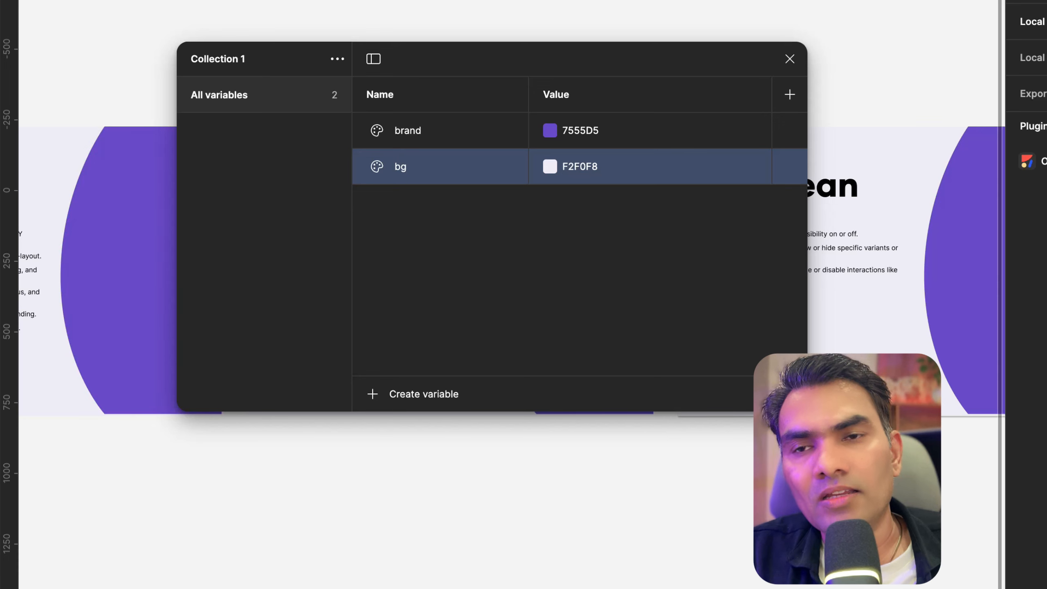
# Create a third color variable named fg with the value 000000
pyautogui.click(412, 394)
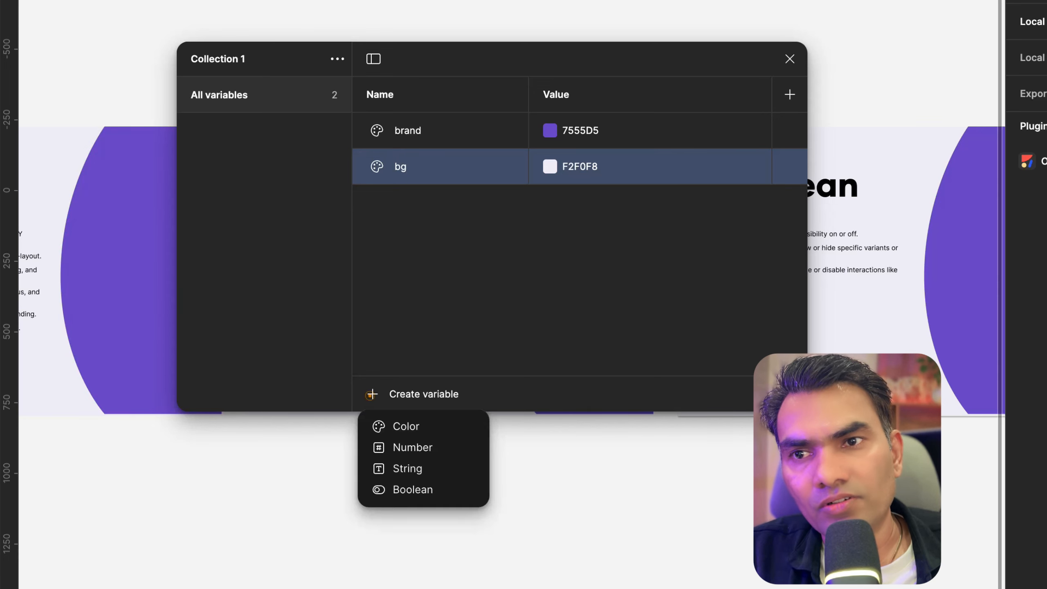
pyautogui.click(414, 425)
pyautogui.write('fg')
pyautogui.click(576, 202)
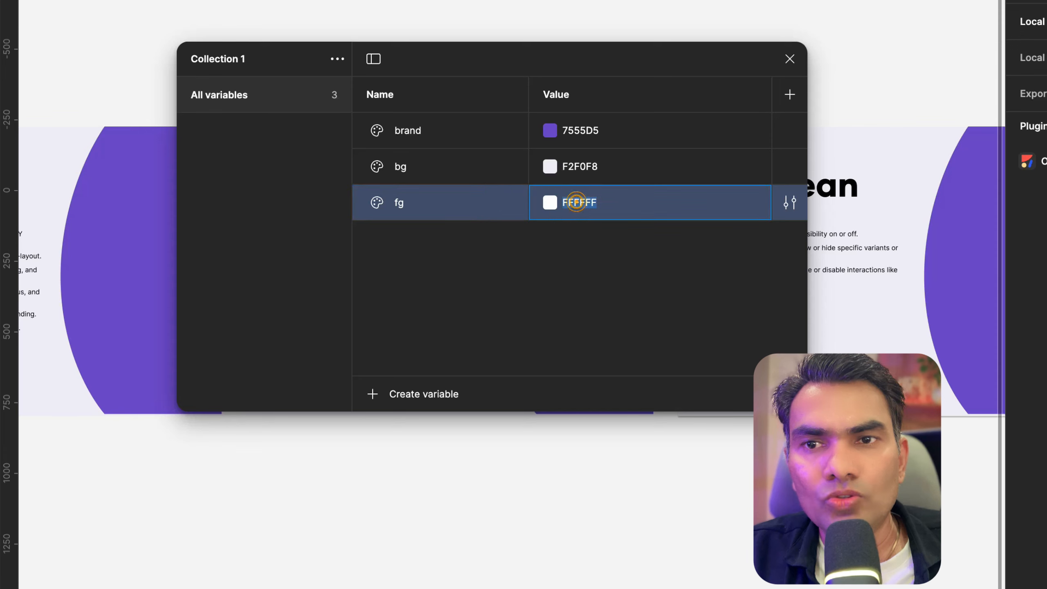
pyautogui.write('0')
pyautogui.press('Return')
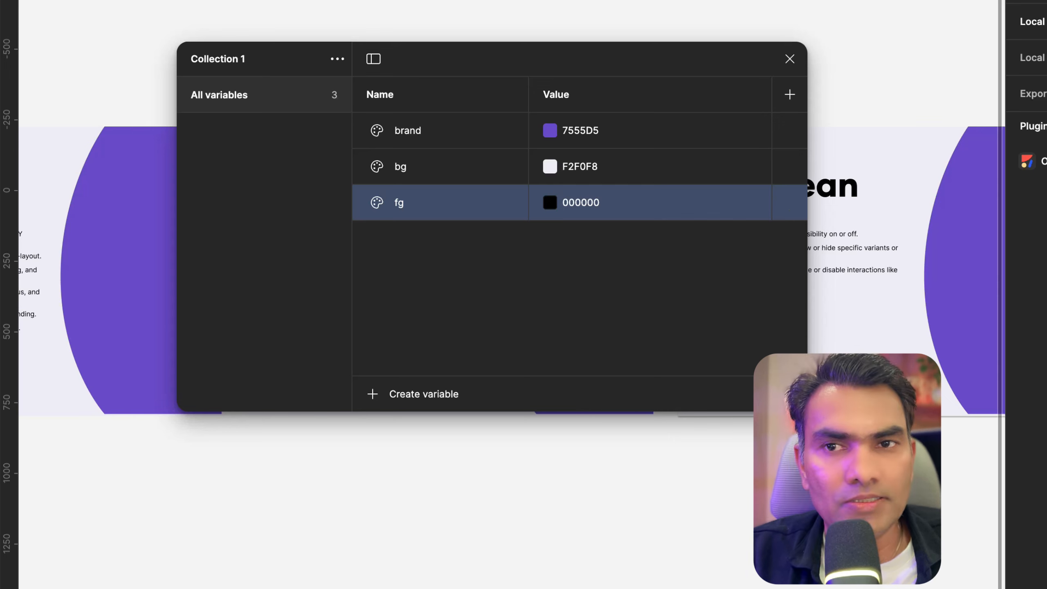
pyautogui.click(592, 307)
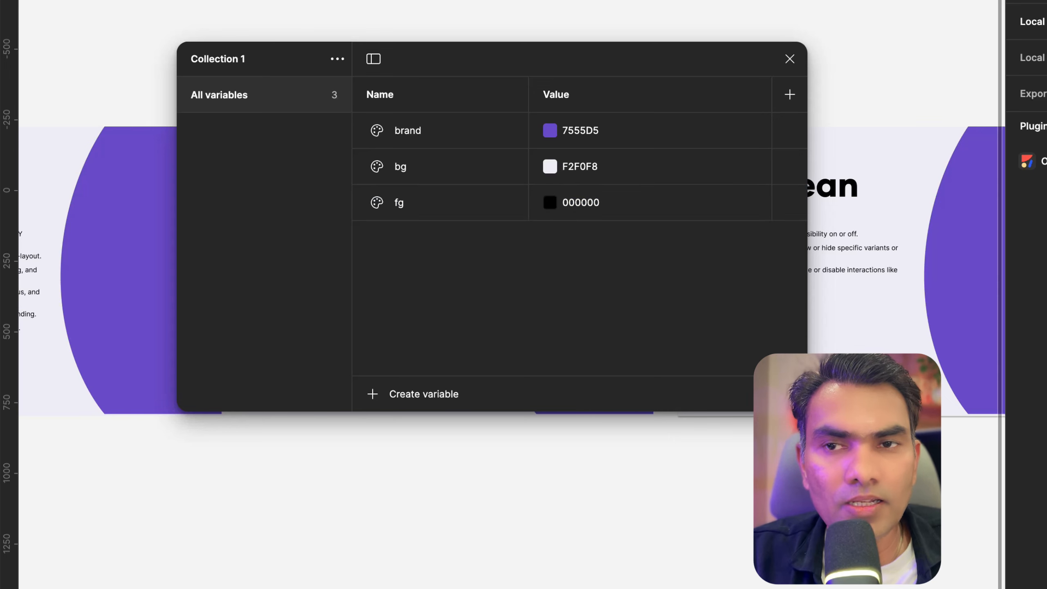
pyautogui.moveTo(489, 53); pyautogui.dragTo(522, 90)
pyautogui.click(403, 431)
pyautogui.click(451, 330)
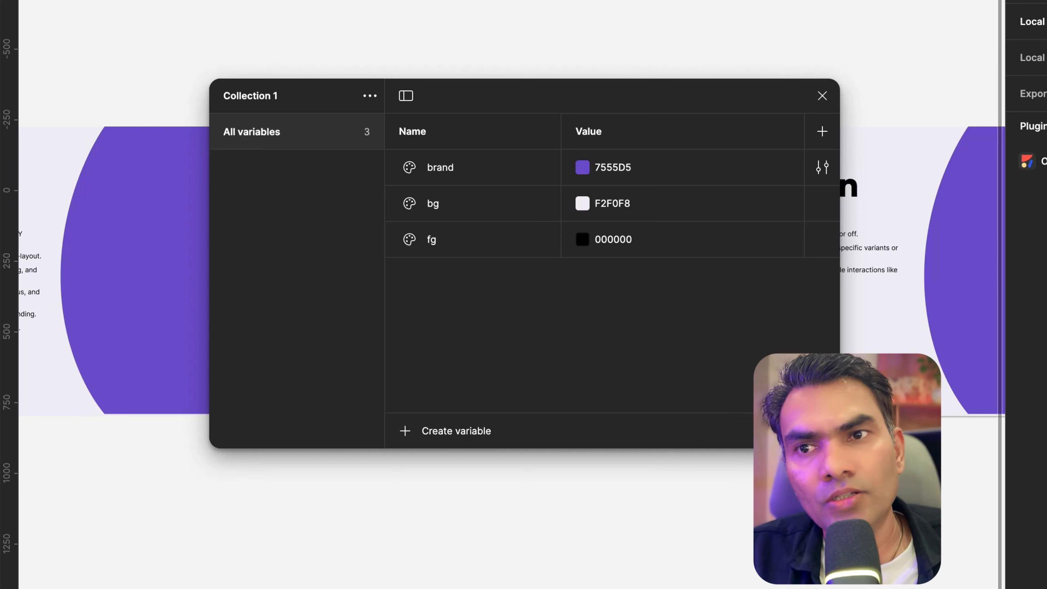
pyautogui.click(370, 96)
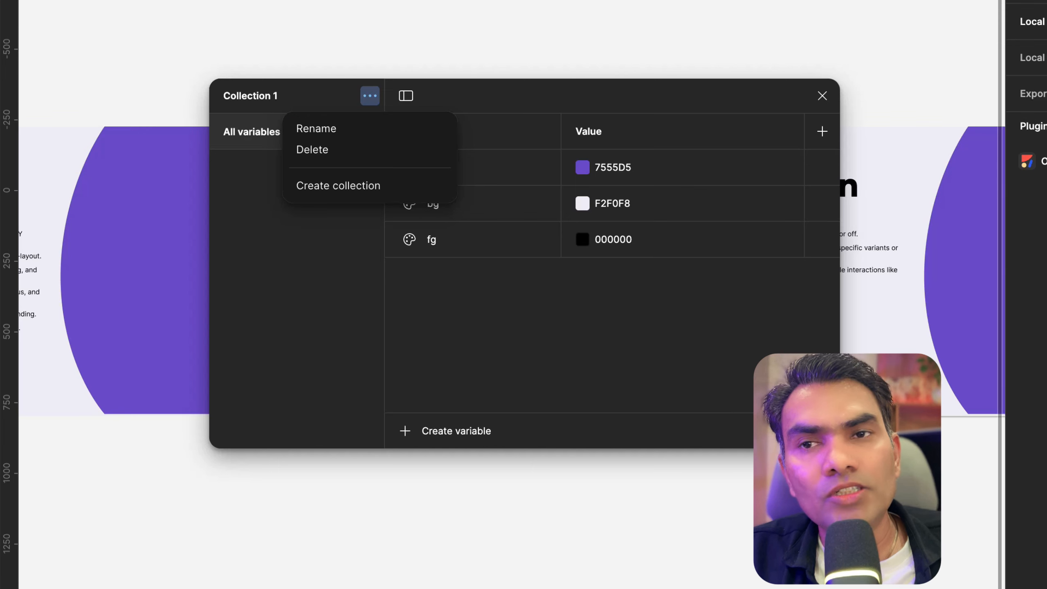
pyautogui.click(692, 361)
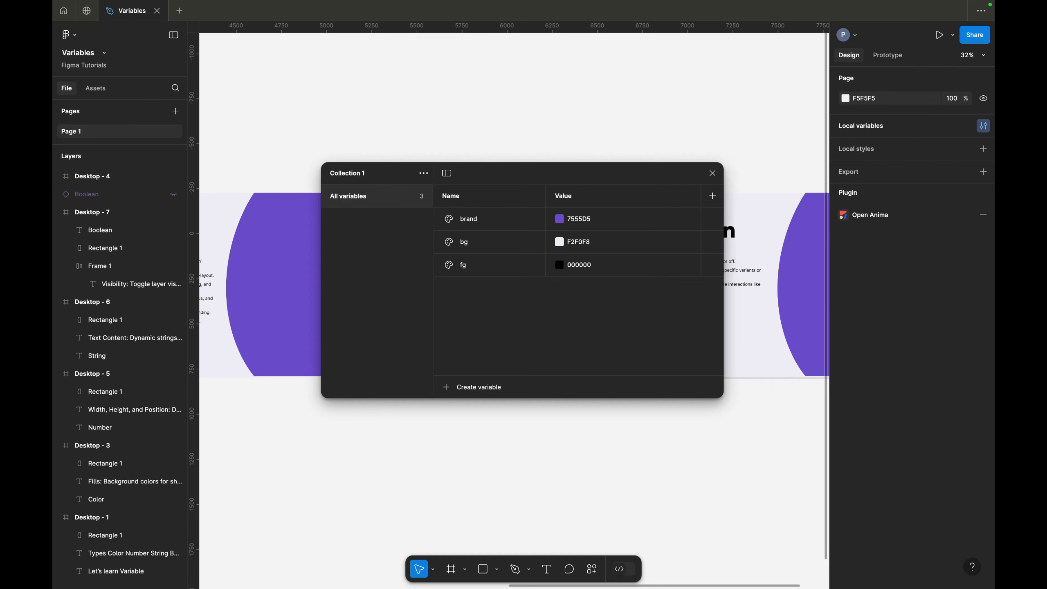
# Put the fg variable into a new variable group
pyautogui.click(478, 263)
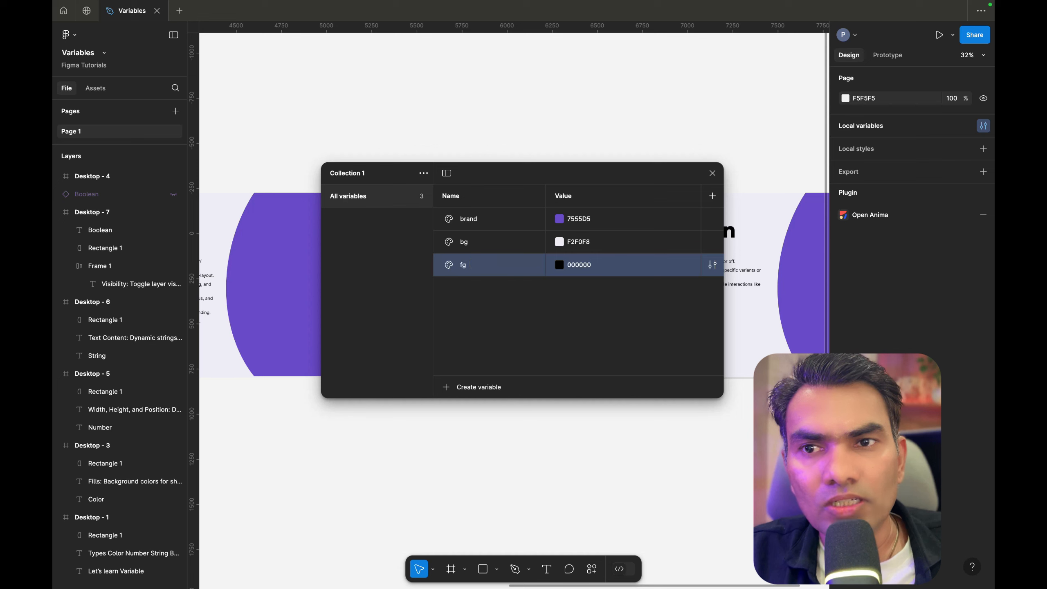
pyautogui.rightClick(472, 265)
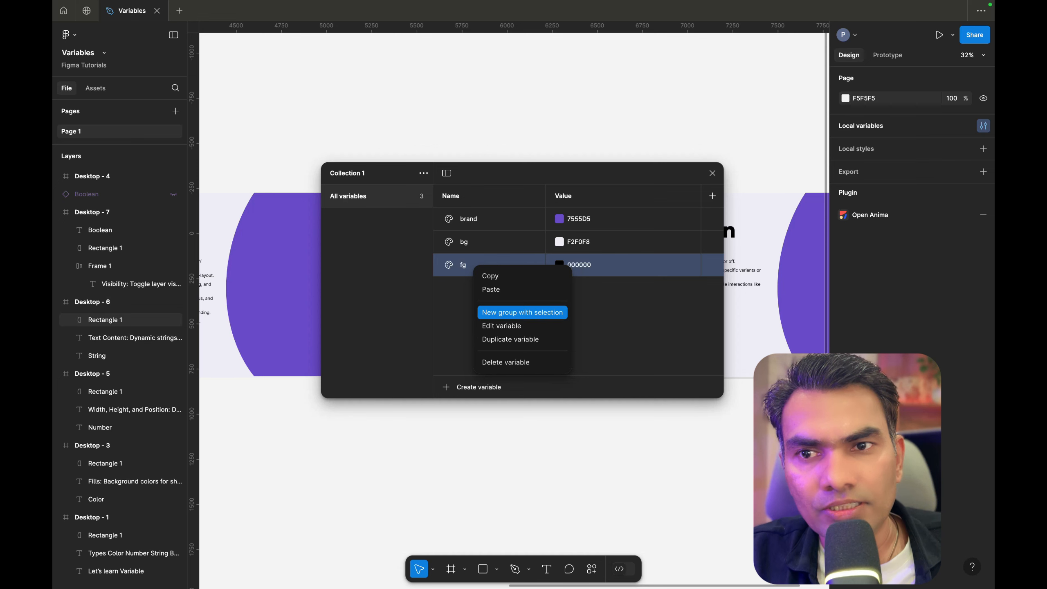
pyautogui.click(522, 312)
pyautogui.press('f')
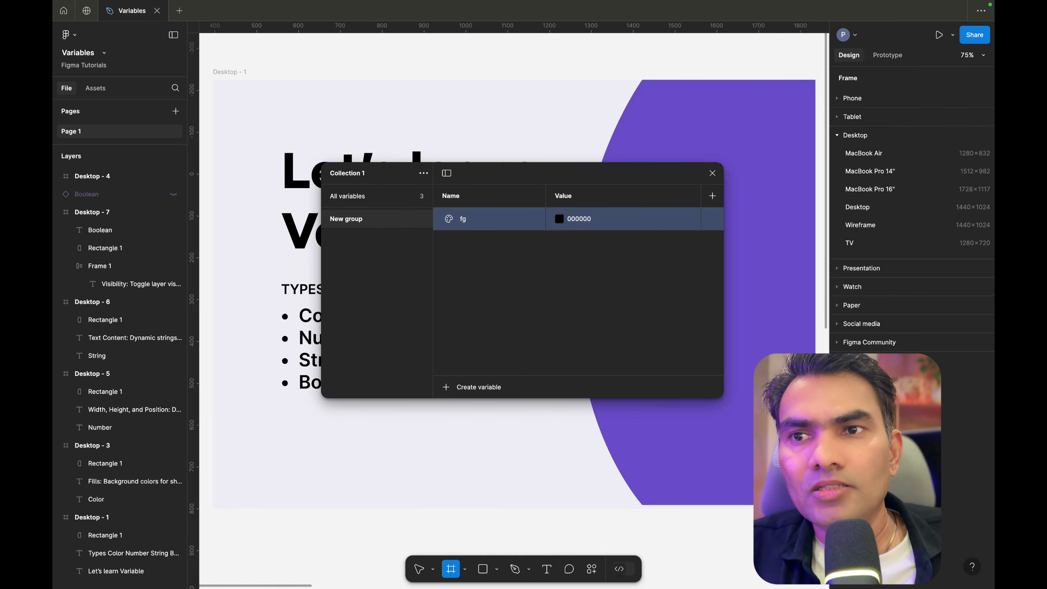
# Rename the new variable group to brand
pyautogui.click(525, 240)
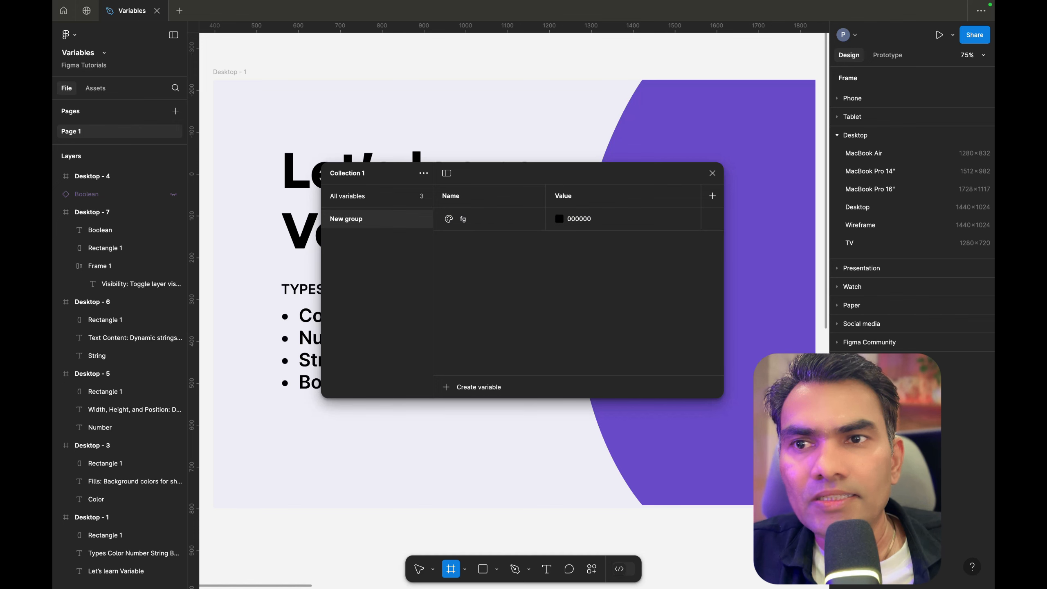
pyautogui.rightClick(357, 219)
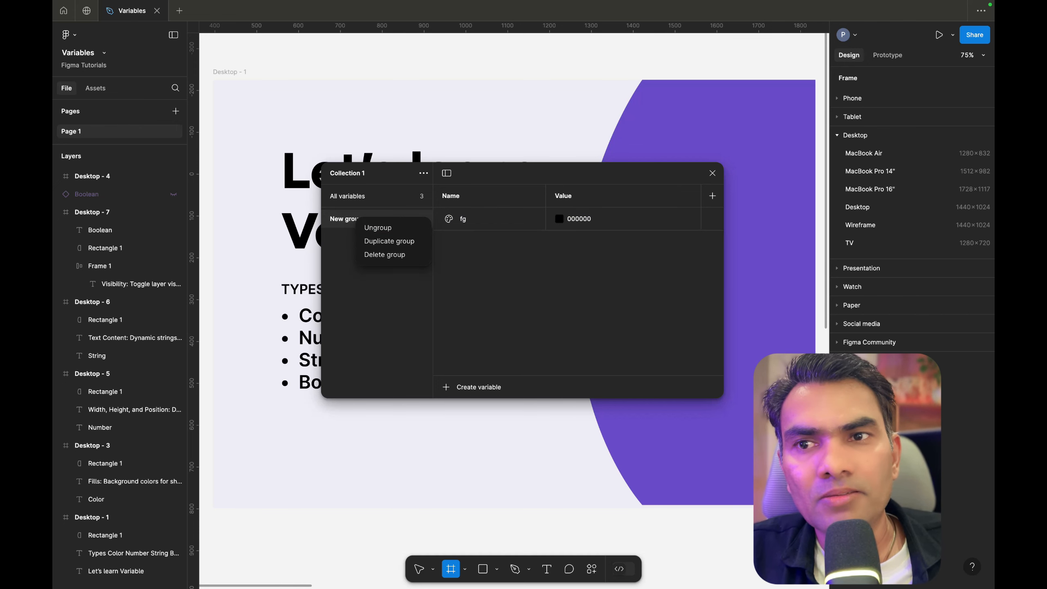
pyautogui.doubleClick(350, 218)
pyautogui.write('b')
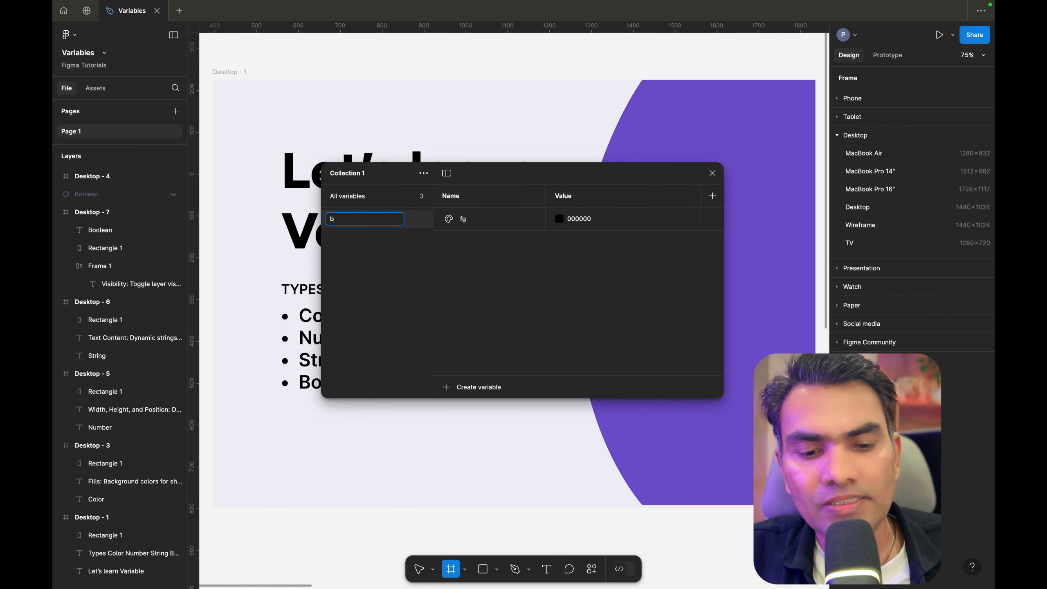
pyautogui.write('rand')
pyautogui.press('Return')
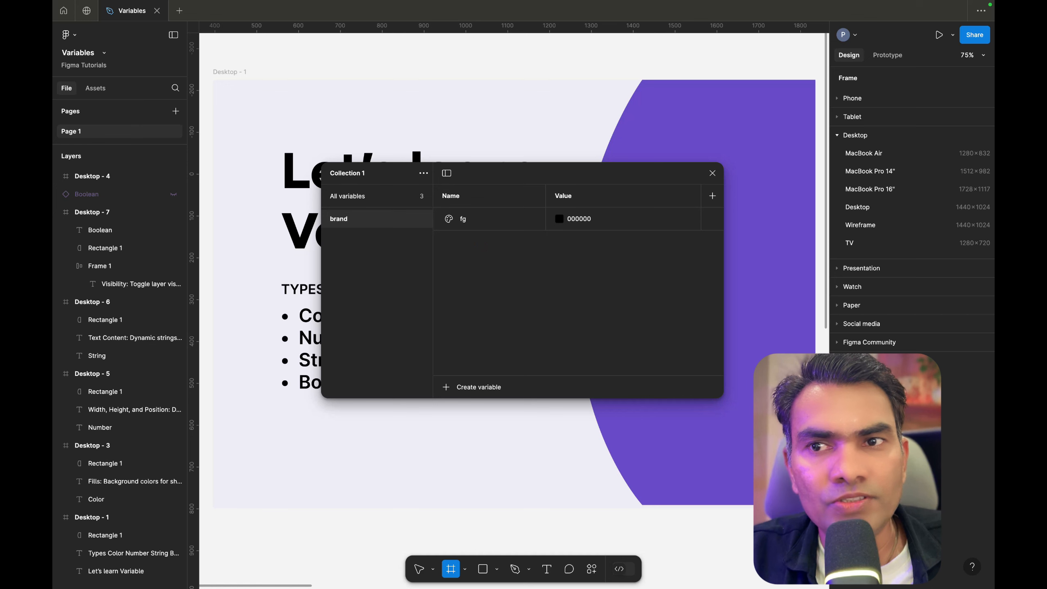
# Move the brand and bg variables into the brand group
pyautogui.click(367, 194)
pyautogui.moveTo(492, 218); pyautogui.dragTo(493, 307)
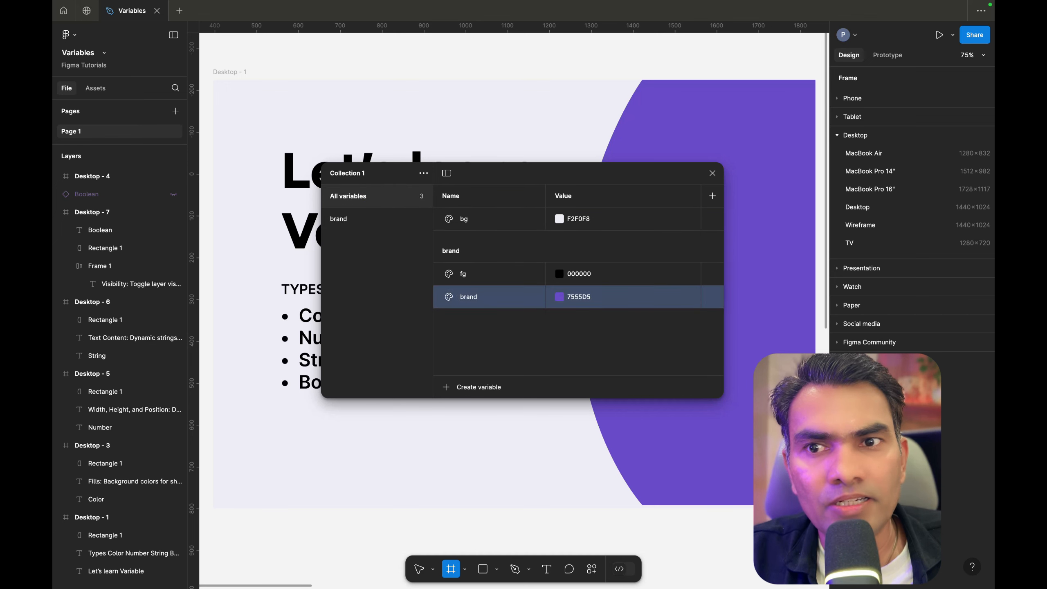
pyautogui.moveTo(471, 218); pyautogui.dragTo(471, 307)
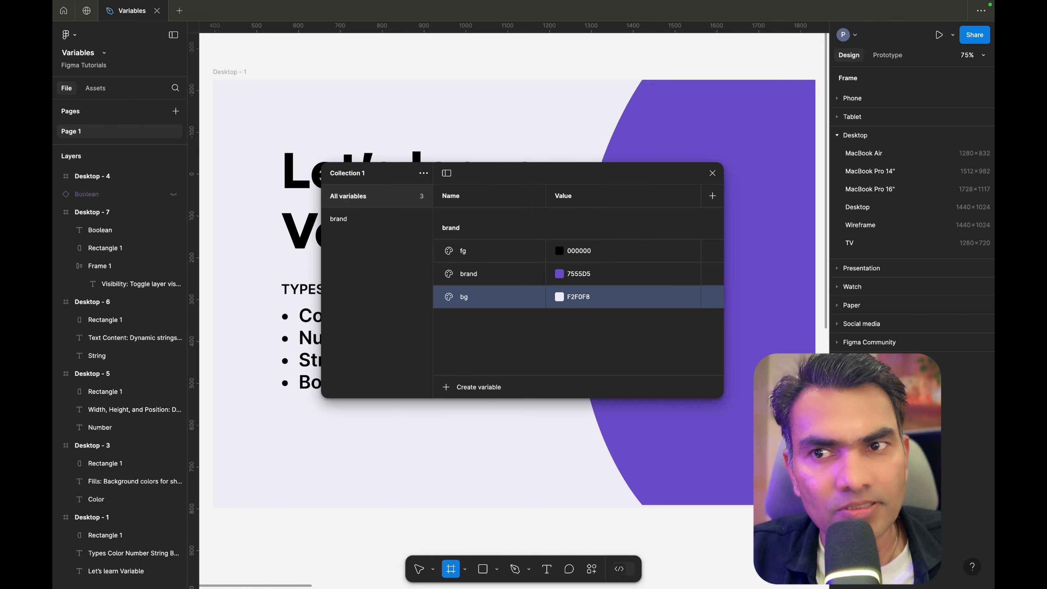
# Rename the variable collection to Colours
pyautogui.click(338, 219)
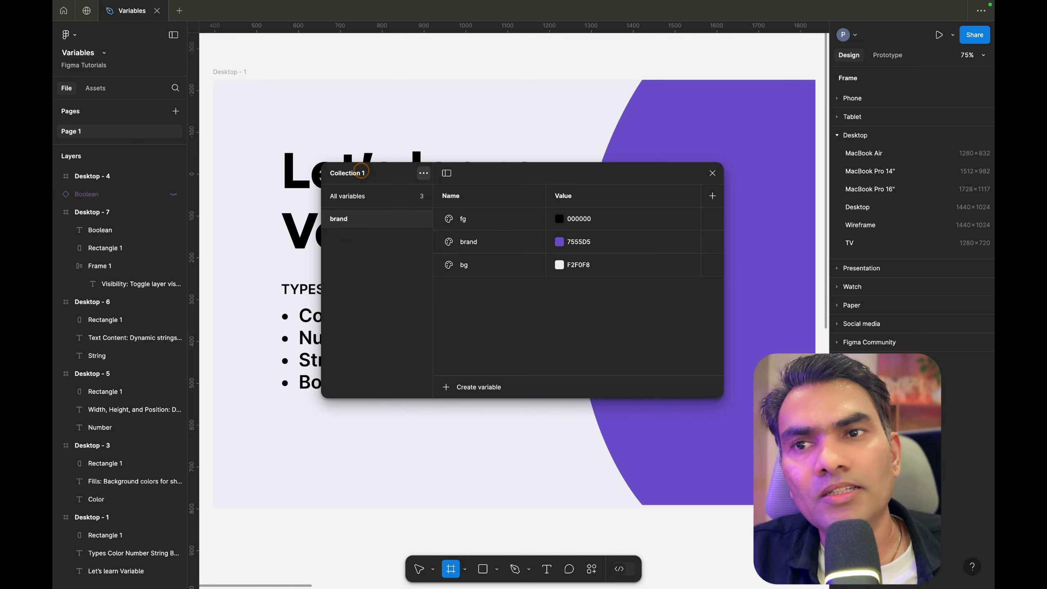
pyautogui.click(423, 172)
pyautogui.click(402, 195)
pyautogui.write('Colours')
pyautogui.press('Return')
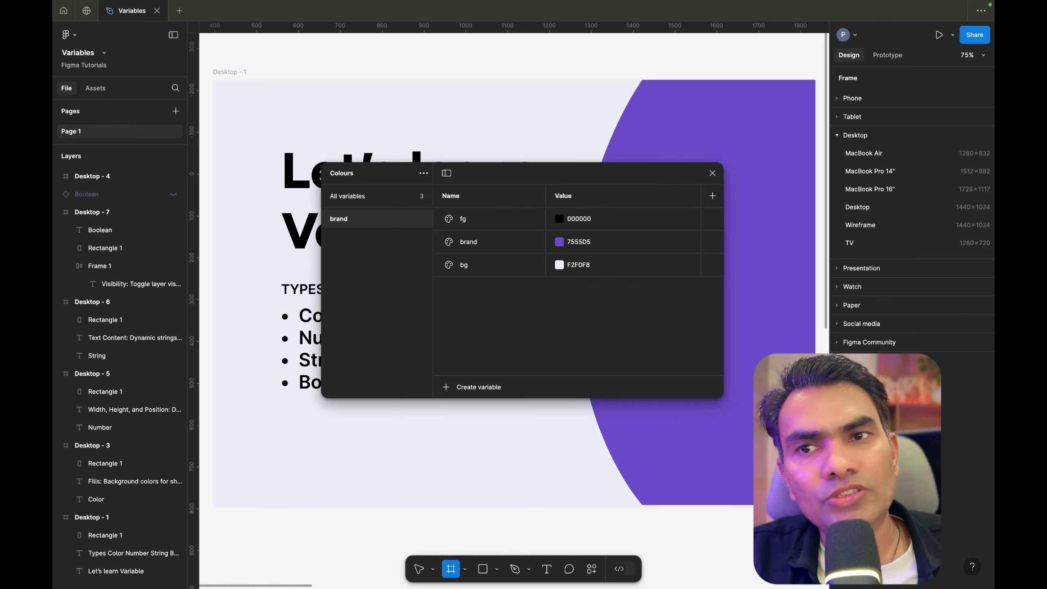
pyautogui.click(515, 346)
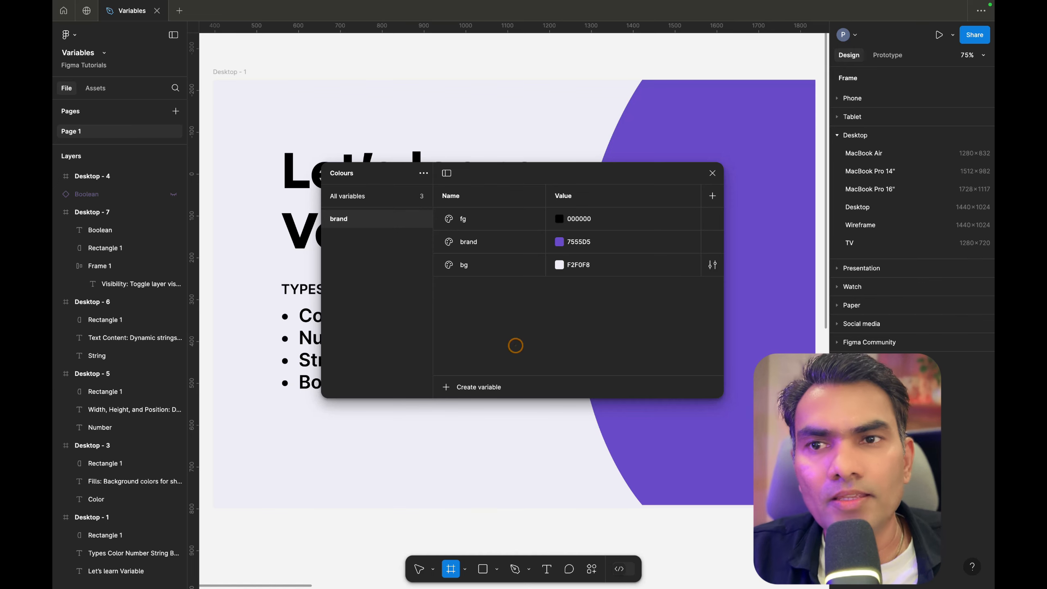
pyautogui.scroll(-3, 476, 242)
pyautogui.scroll(3, 491, 255)
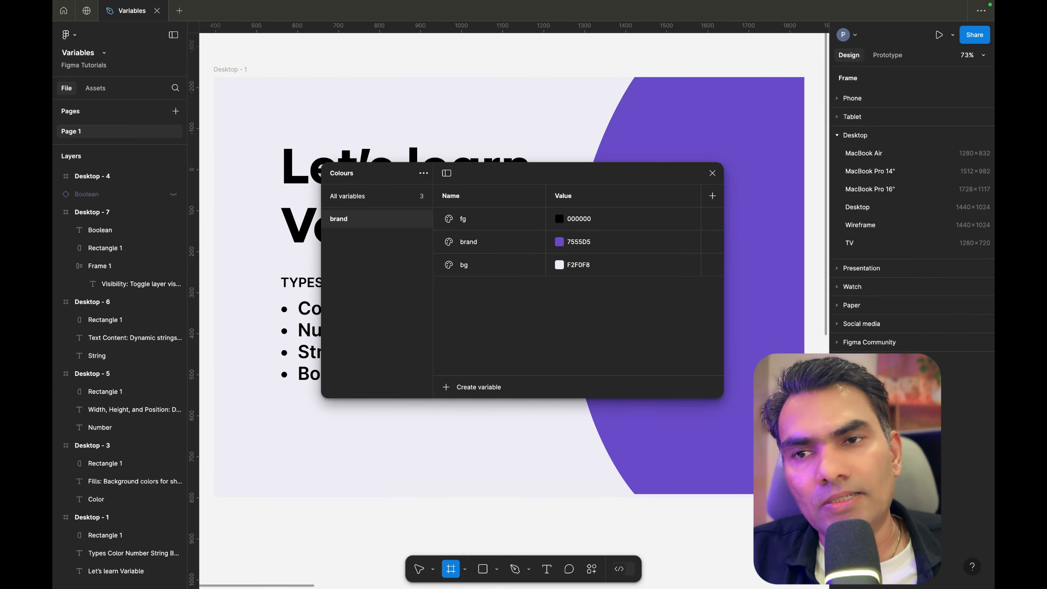
pyautogui.click(466, 77)
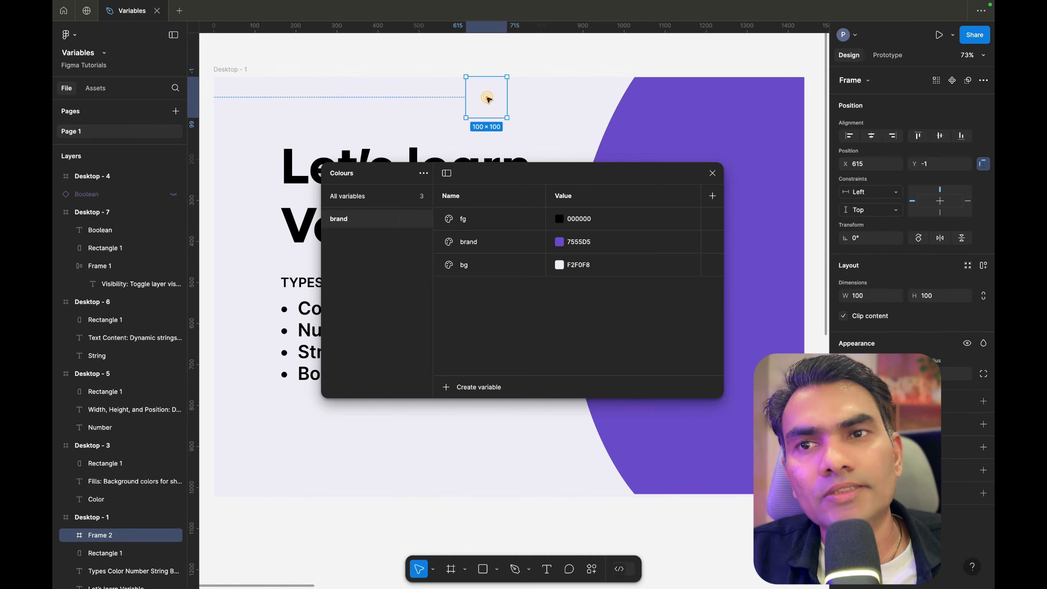
pyautogui.press('Delete')
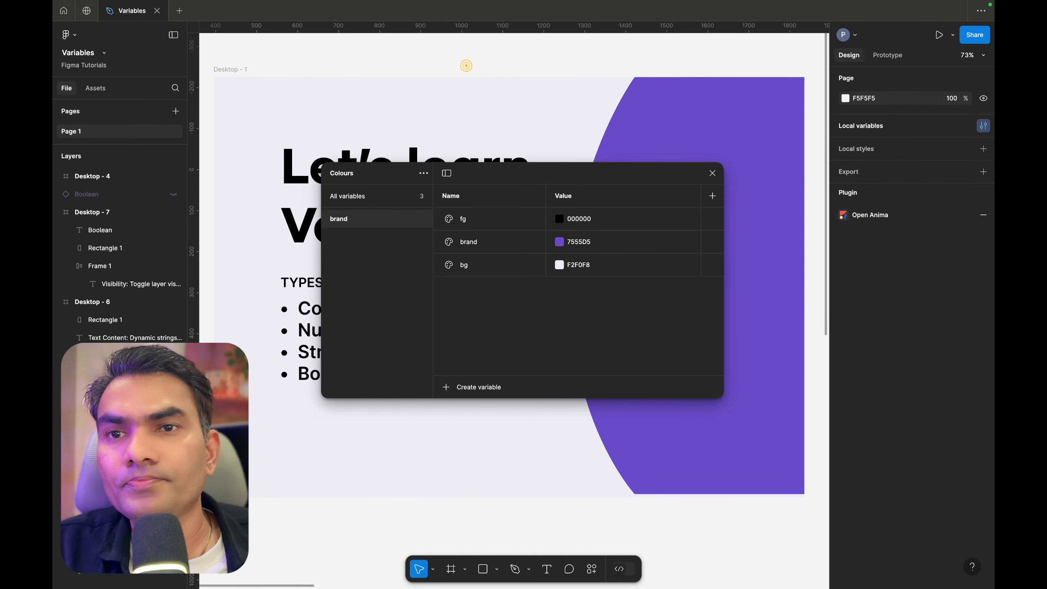
# Close the variables window and zoom out to see all slides
pyautogui.click(712, 173)
pyautogui.hotkey('shift', '1')
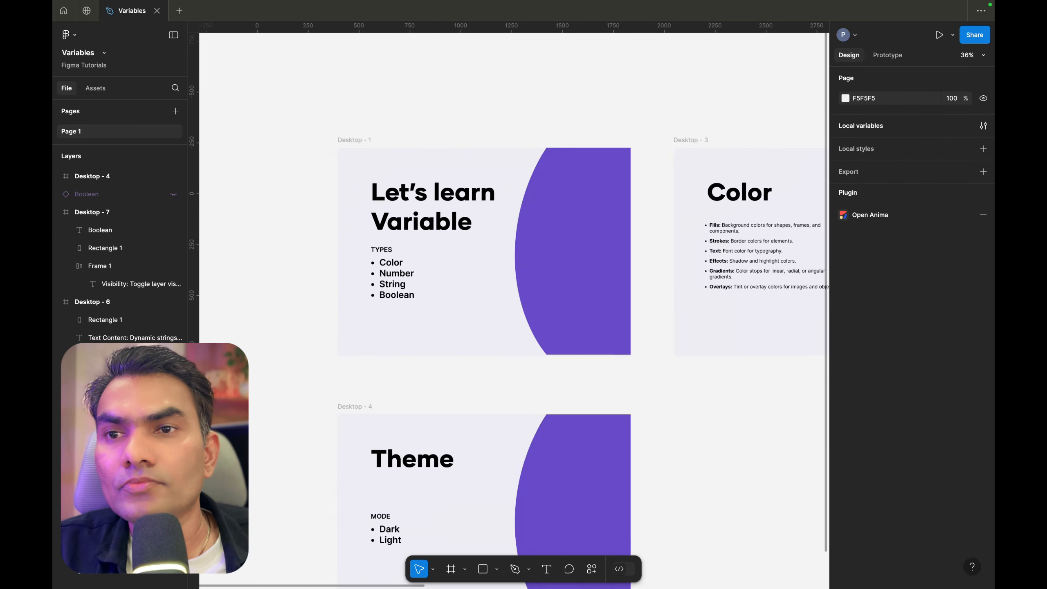
pyautogui.scroll(5, 617, 225)
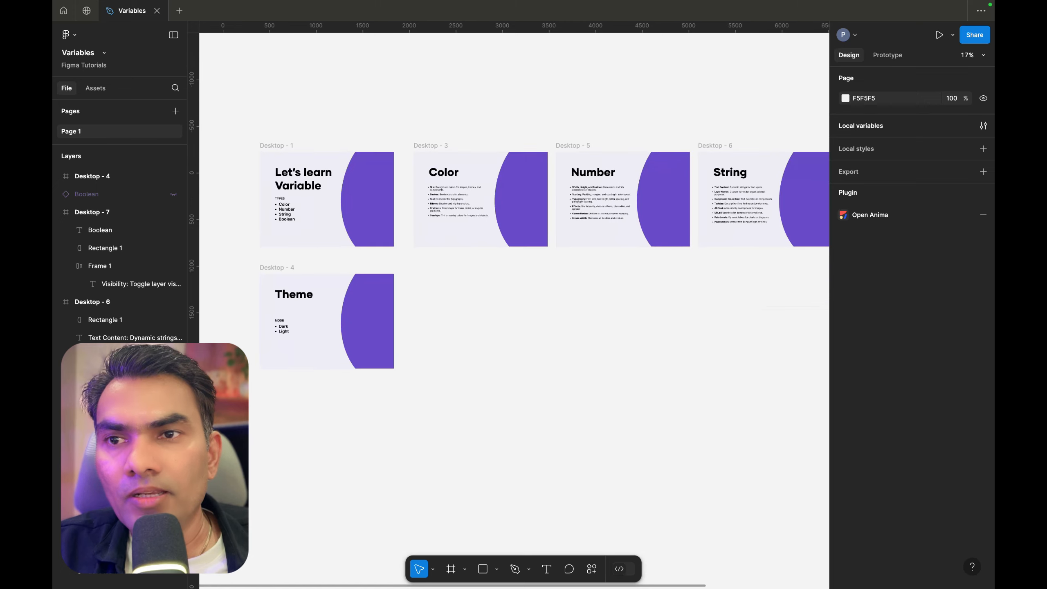
# Recolour the curved shape on Desktop - 1 to light green by setting its hue to 146
pyautogui.click(383, 198)
pyautogui.hscroll(5, 515, 206)
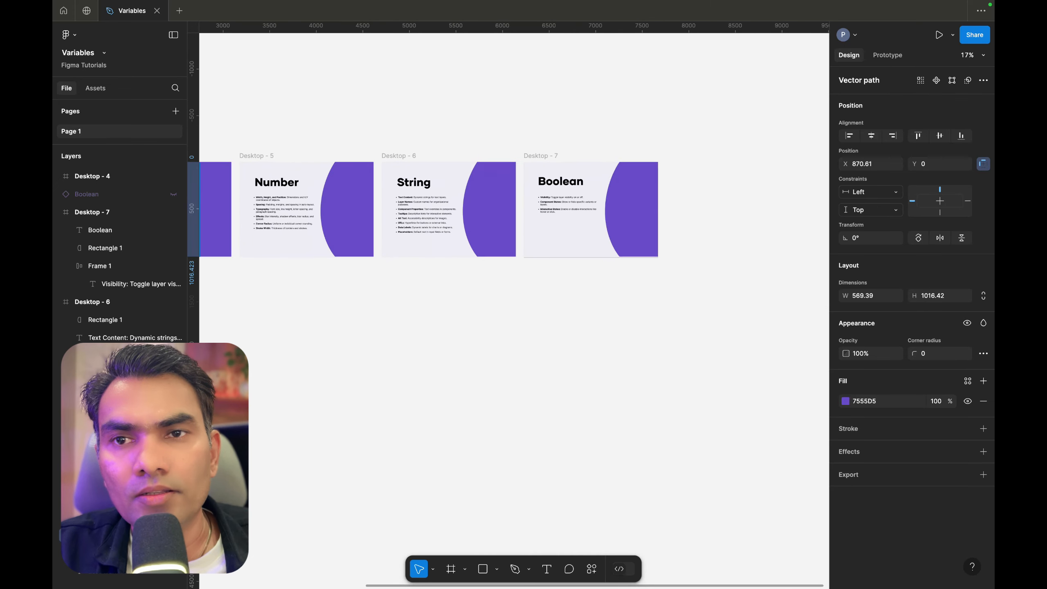
pyautogui.hscroll(-4, 516, 206)
pyautogui.hscroll(-2, 356, 174)
pyautogui.scroll(5, 357, 173)
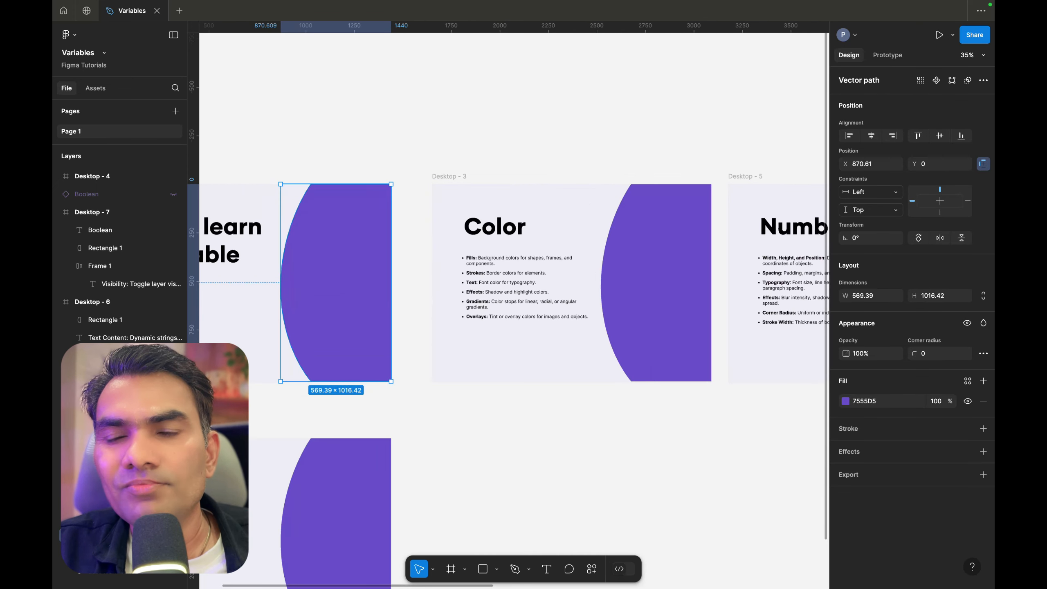
pyautogui.hscroll(-2, 357, 173)
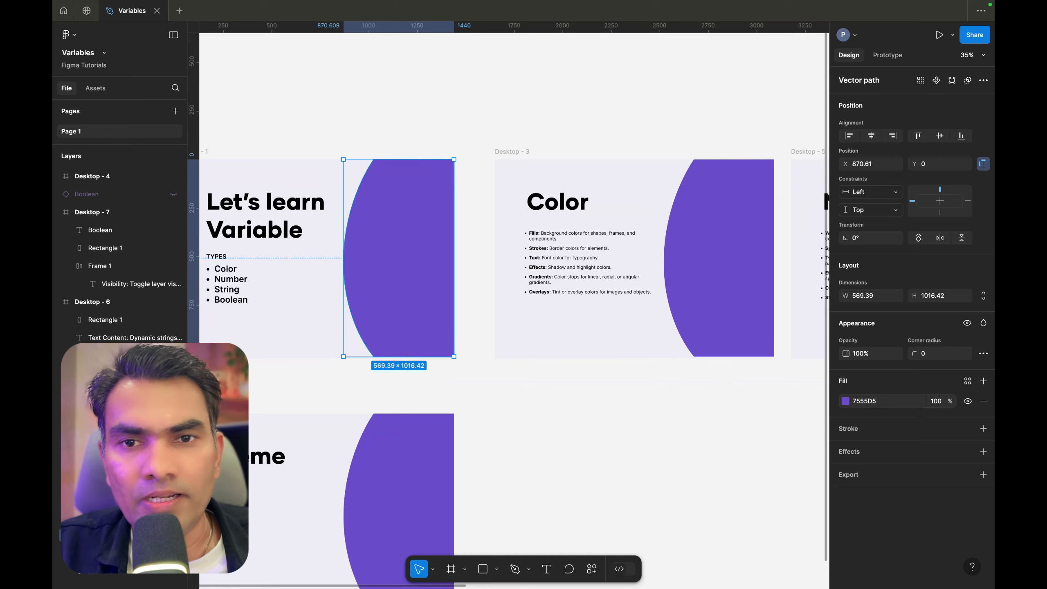
pyautogui.click(844, 402)
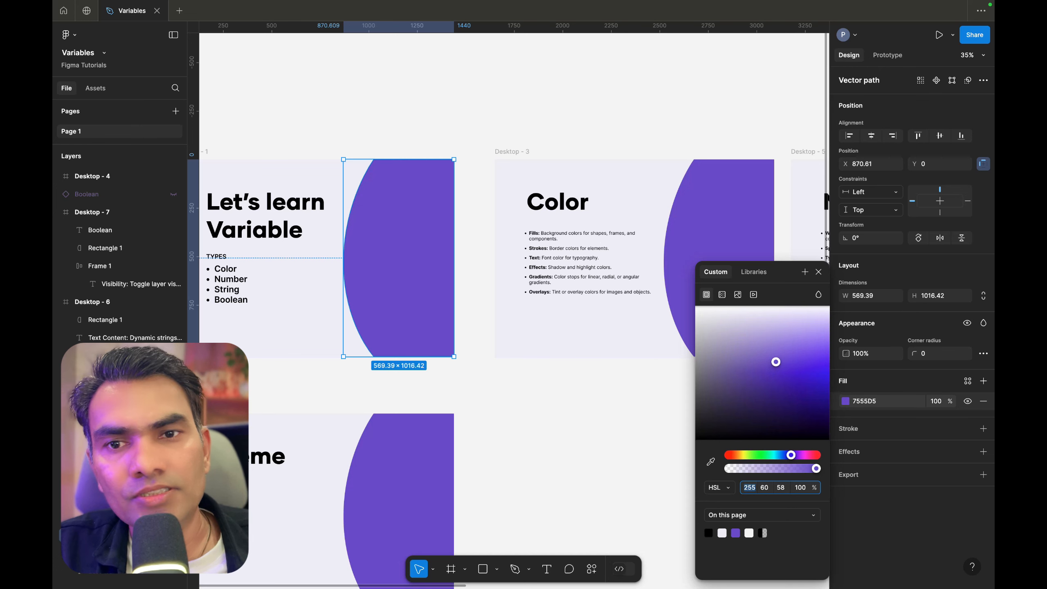
pyautogui.write('146')
pyautogui.press('Return')
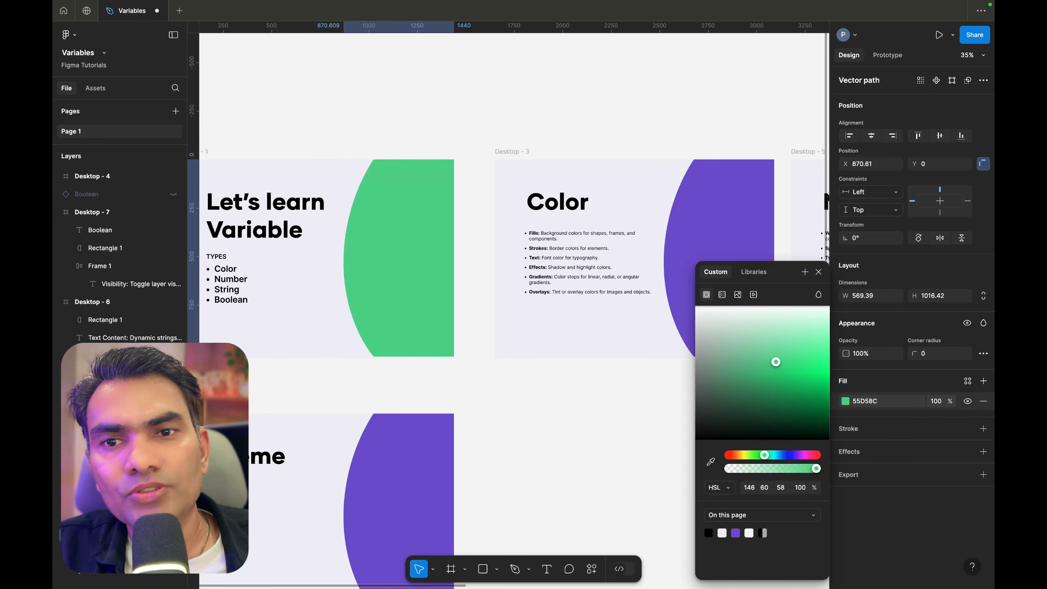
pyautogui.moveTo(775, 361); pyautogui.dragTo(774, 338)
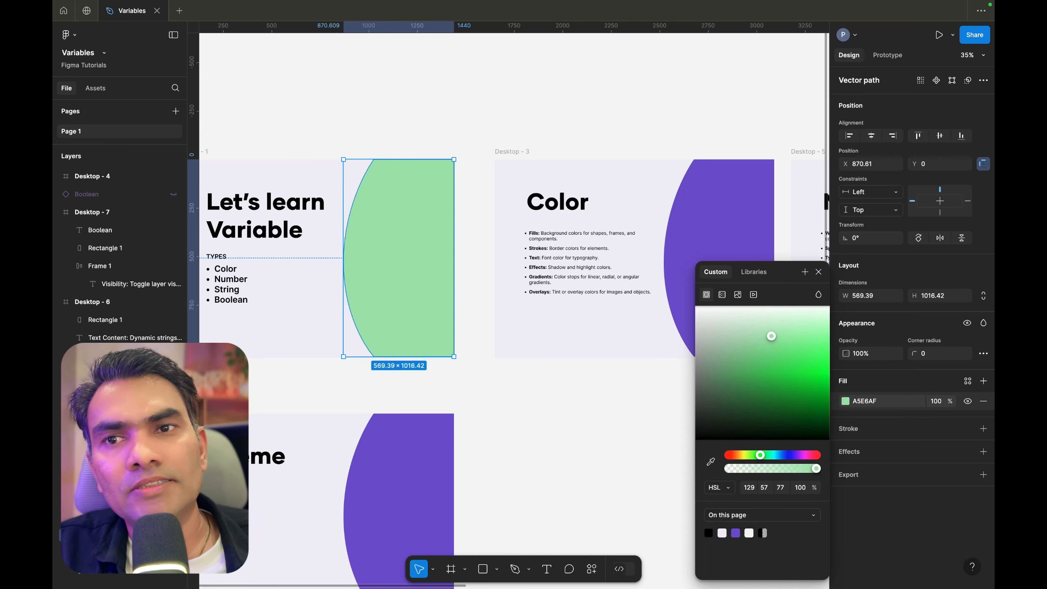
pyautogui.click(554, 110)
pyautogui.scroll(-3, 554, 110)
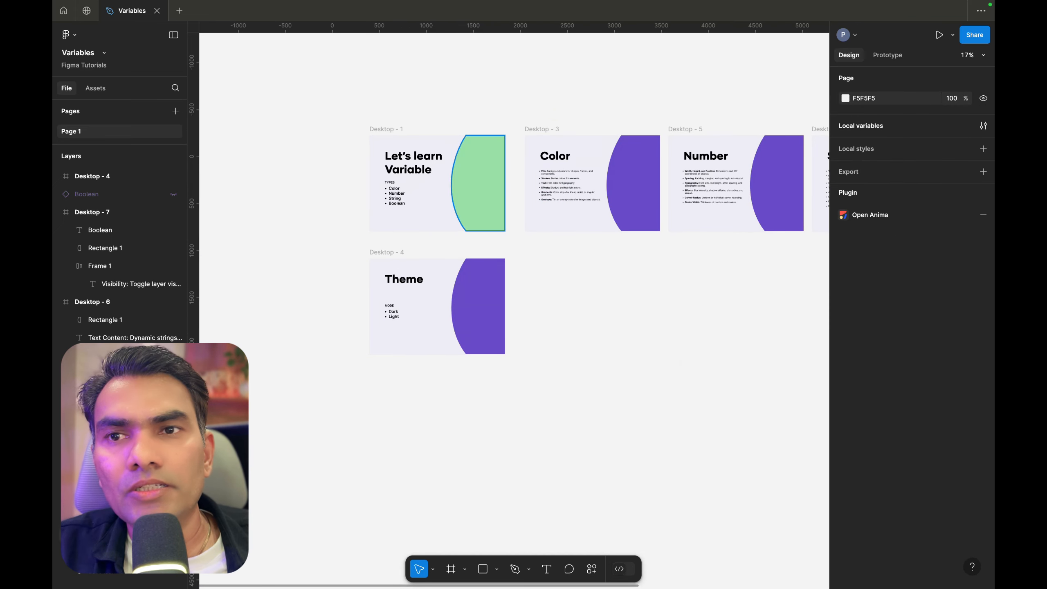
pyautogui.click(480, 184)
pyautogui.scroll(1, 479, 185)
pyautogui.hscroll(4, 487, 242)
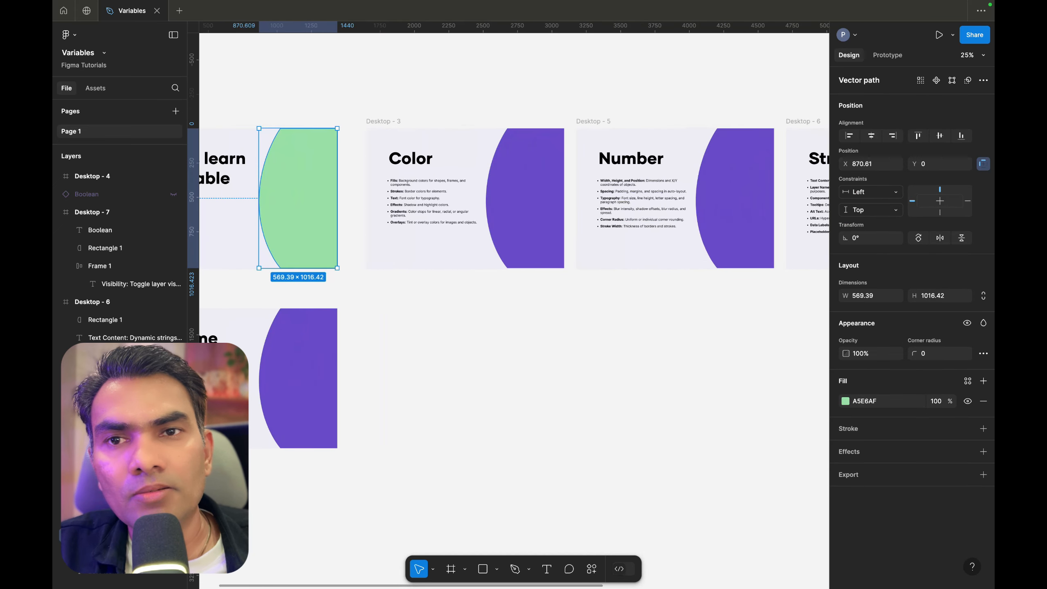
pyautogui.scroll(-5, 487, 242)
pyautogui.hscroll(2, 459, 206)
pyautogui.scroll(-1, 458, 207)
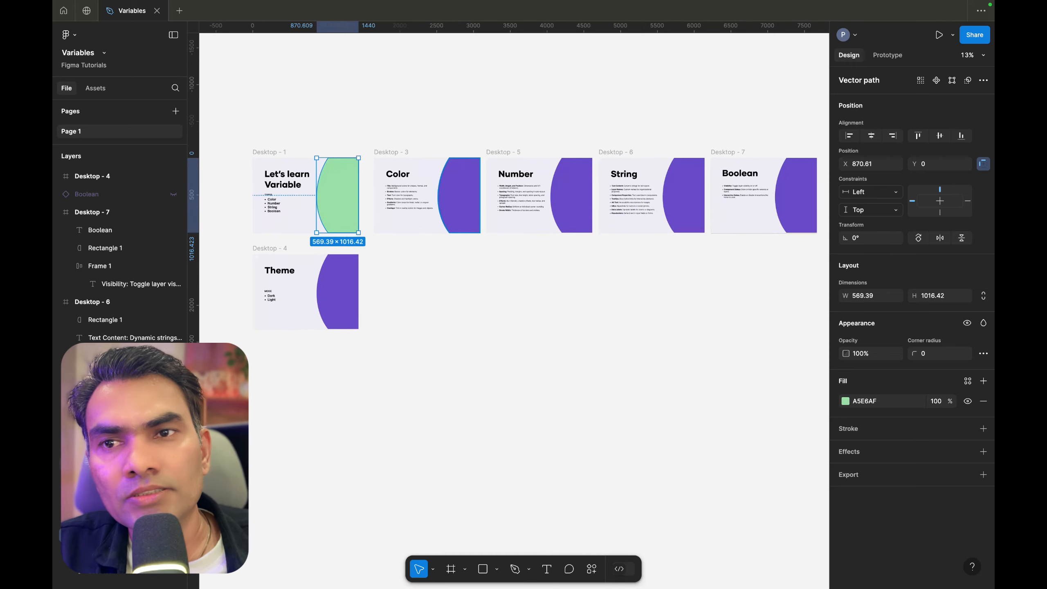
pyautogui.keyDown('shift'); pyautogui.click(447, 201); pyautogui.keyUp('shift')
pyautogui.keyDown('shift'); pyautogui.click(564, 194); pyautogui.keyUp('shift')
pyautogui.keyDown('shift'); pyautogui.click(682, 195); pyautogui.keyUp('shift')
pyautogui.hscroll(3, 696, 194)
pyautogui.scroll(-1, 696, 194)
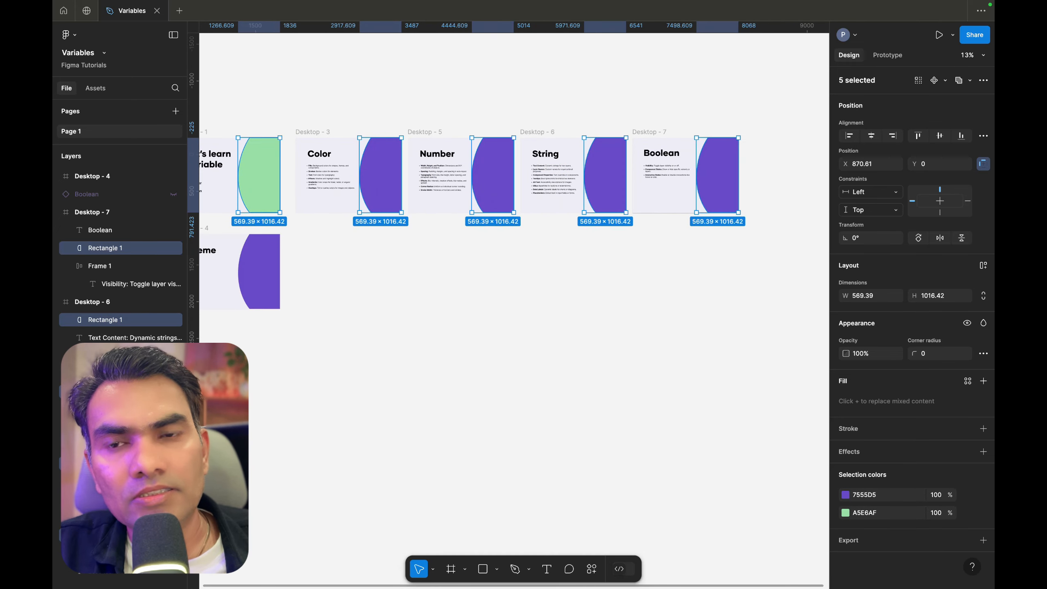
pyautogui.click(652, 278)
pyautogui.scroll(-4, 652, 278)
pyautogui.scroll(4, 517, 186)
pyautogui.scroll(-1, 484, 244)
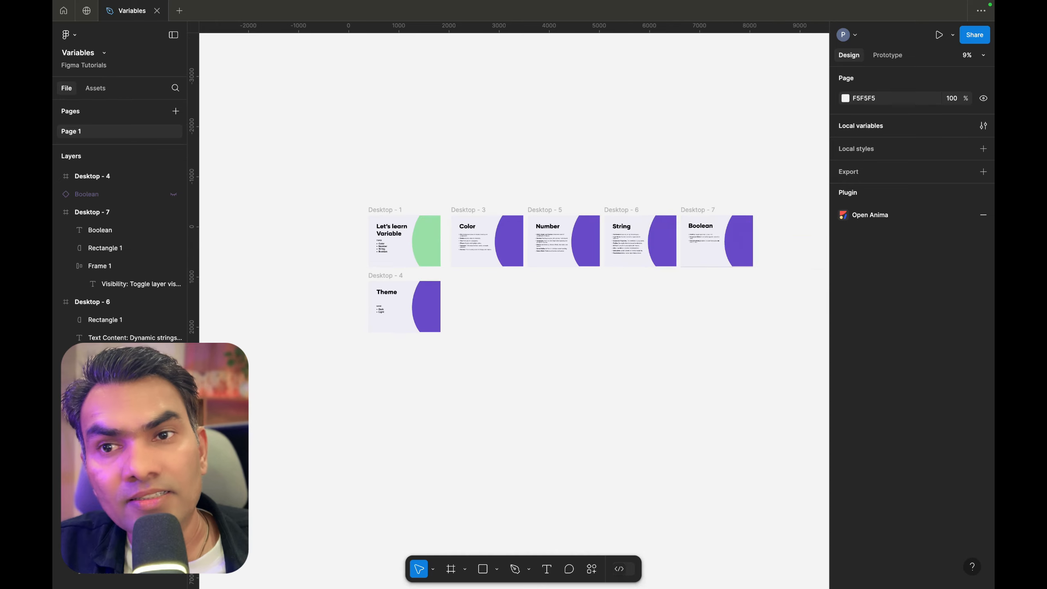
pyautogui.scroll(6, 491, 286)
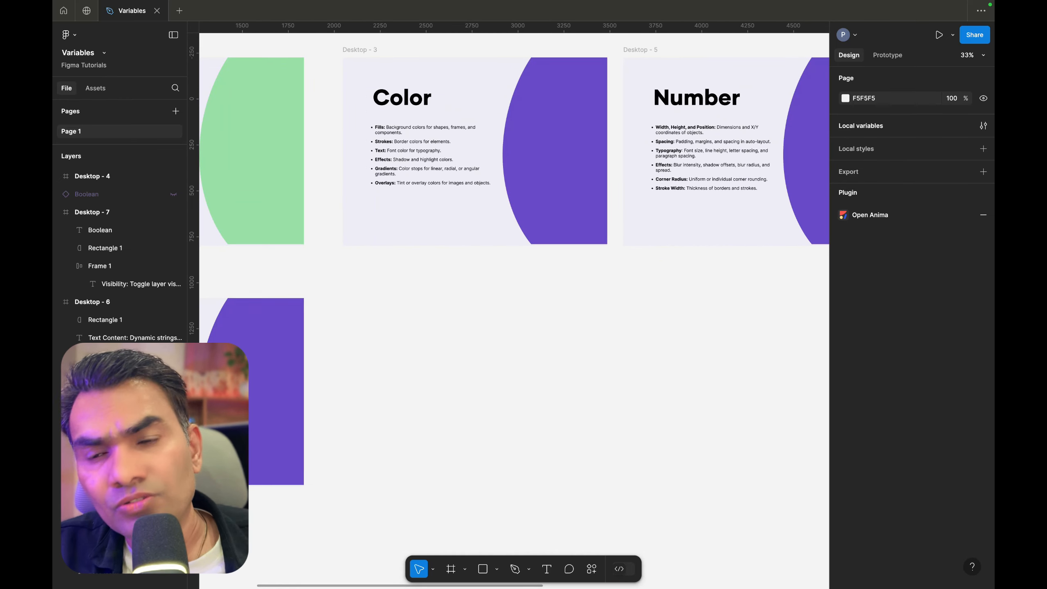
pyautogui.scroll(-3, 462, 229)
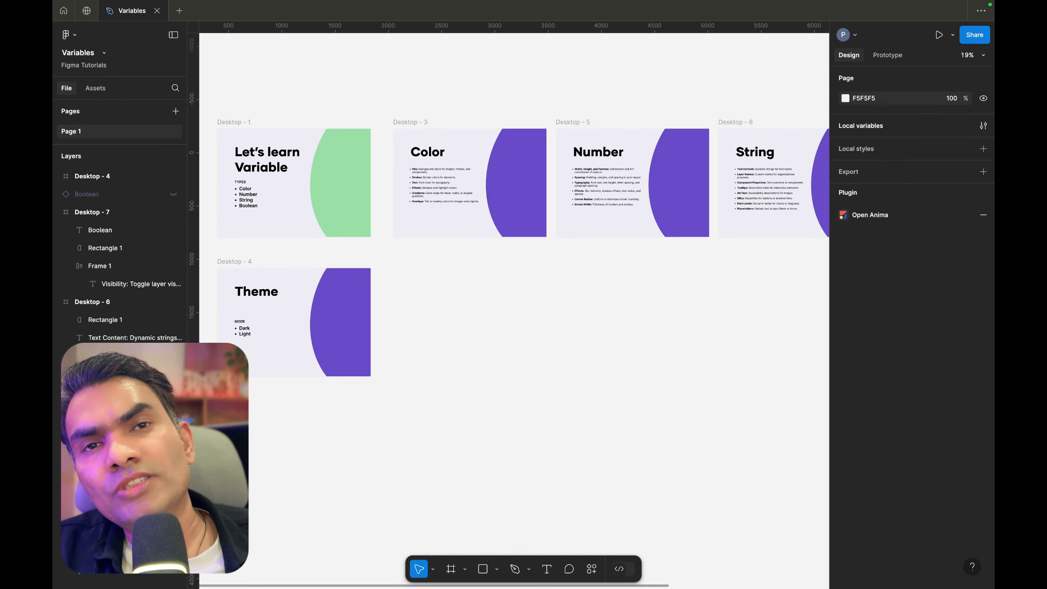
pyautogui.scroll(-2, 467, 277)
pyautogui.scroll(2, 420, 196)
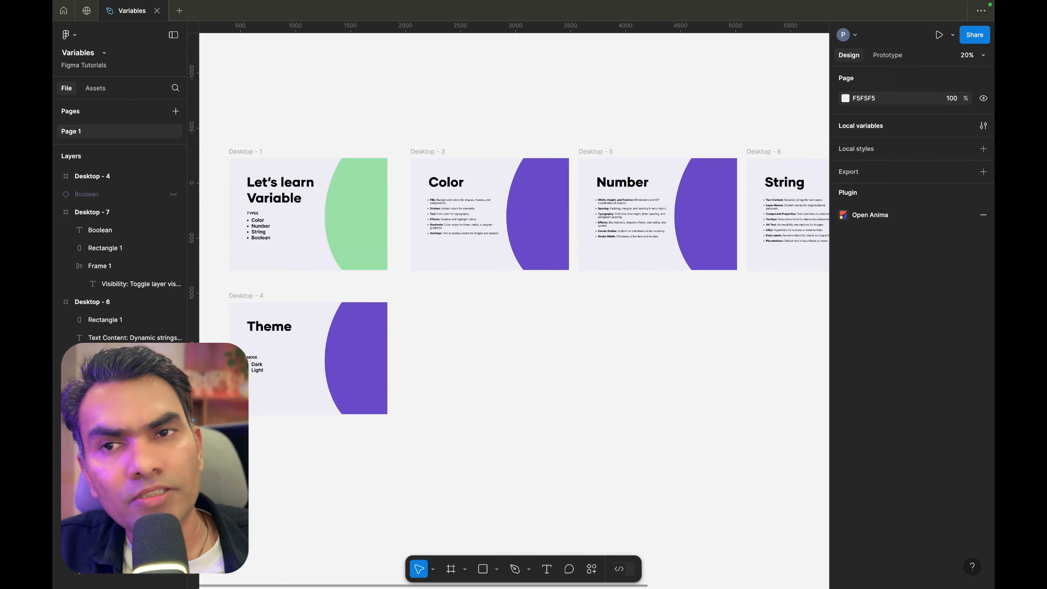
pyautogui.scroll(-2, 422, 196)
pyautogui.scroll(2, 371, 186)
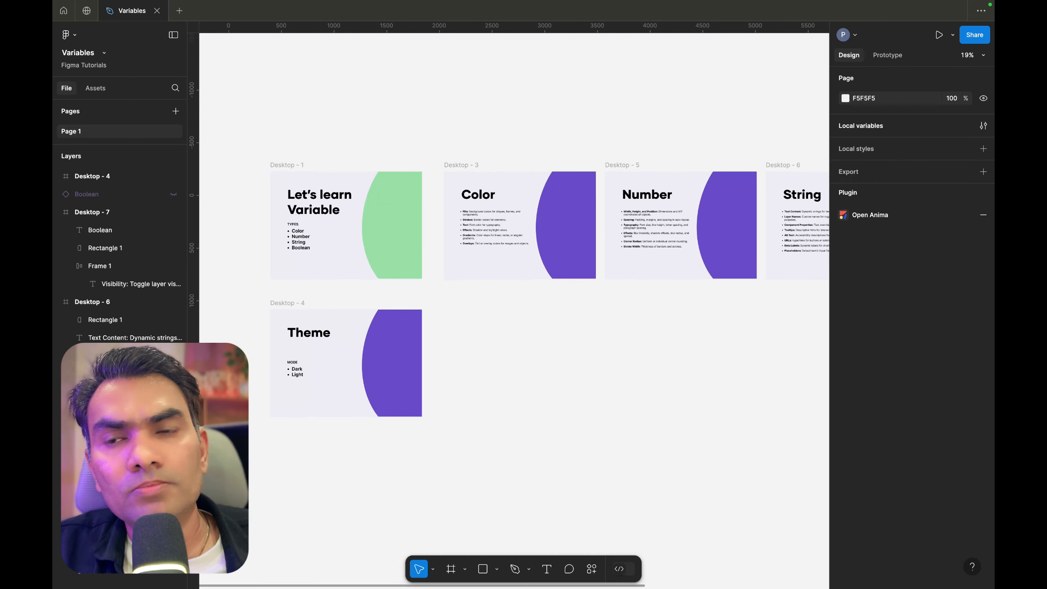
pyautogui.scroll(-3, 415, 137)
# Apply the brand color variable to the fill of the curved shape on Desktop - 1
pyautogui.click(401, 190)
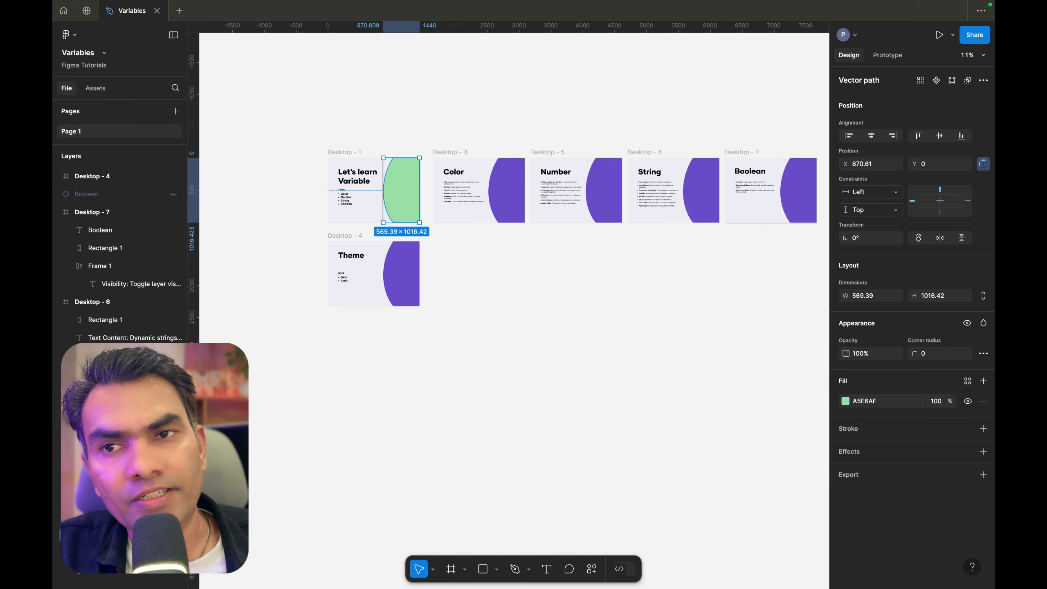
pyautogui.scroll(-3, 454, 153)
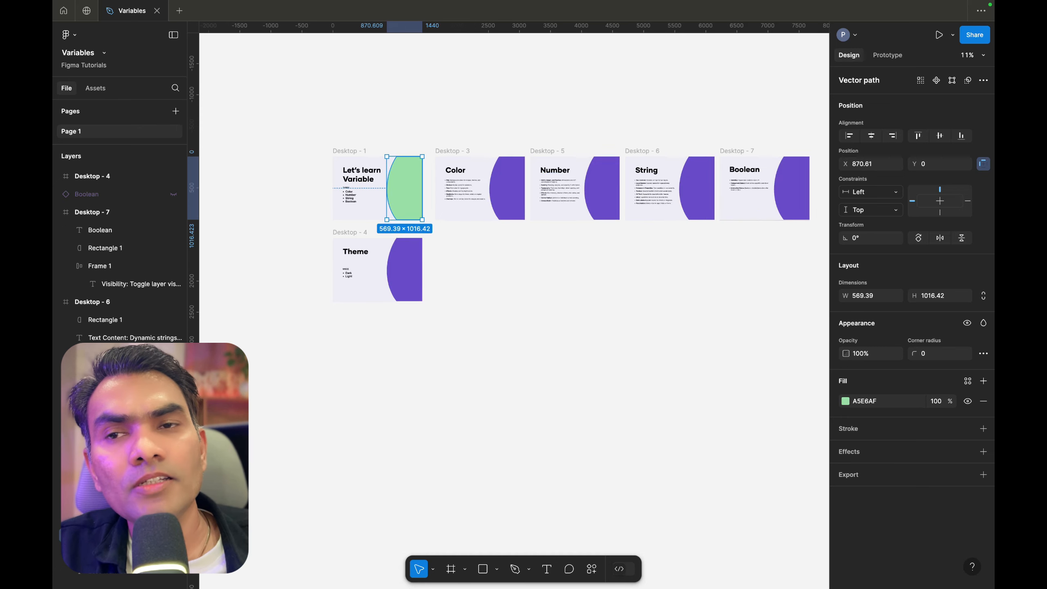
pyautogui.scroll(5, 395, 132)
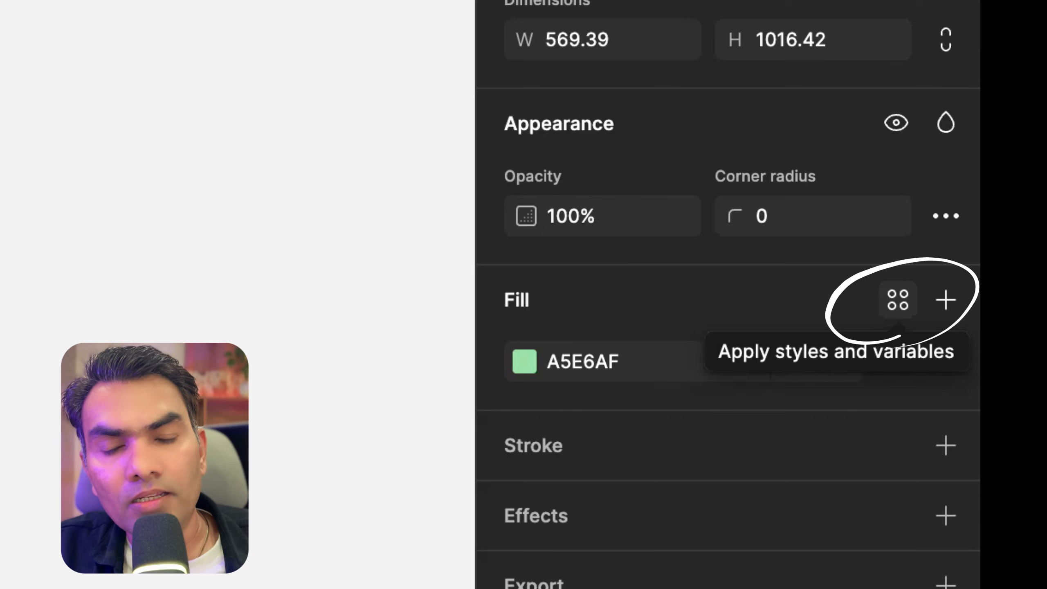
pyautogui.click(897, 300)
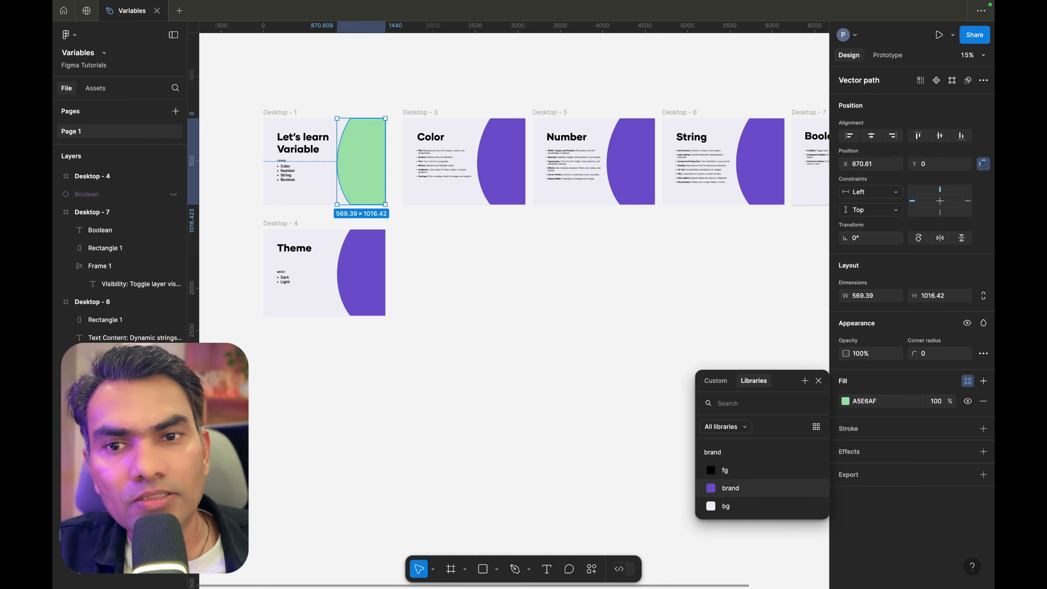
pyautogui.click(722, 489)
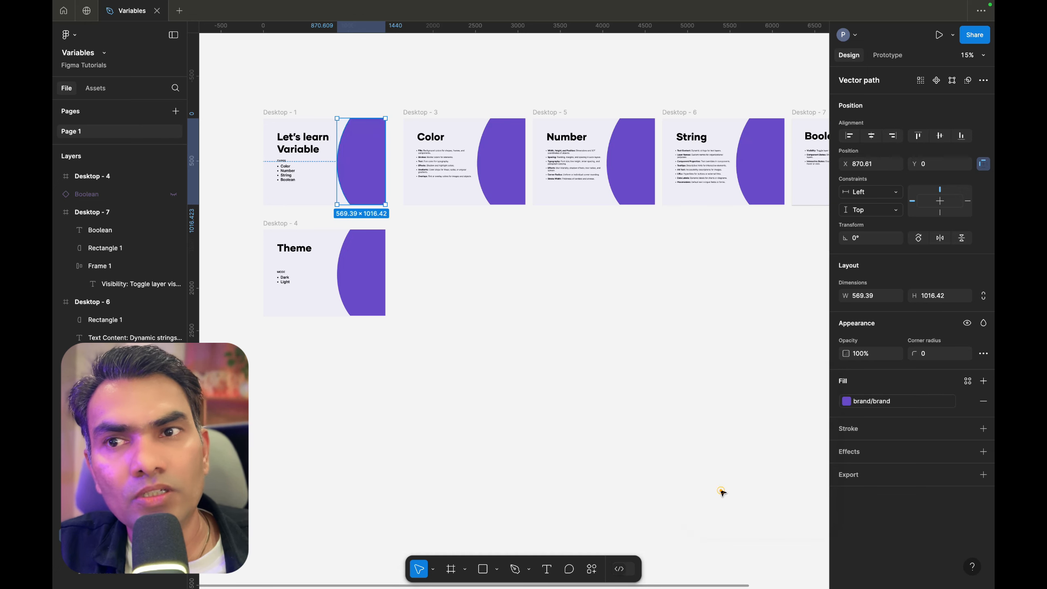
# Select the curved shapes on the five other slides and apply the brand variable to their fills
pyautogui.click(478, 268)
pyautogui.click(361, 165)
pyautogui.click(501, 164)
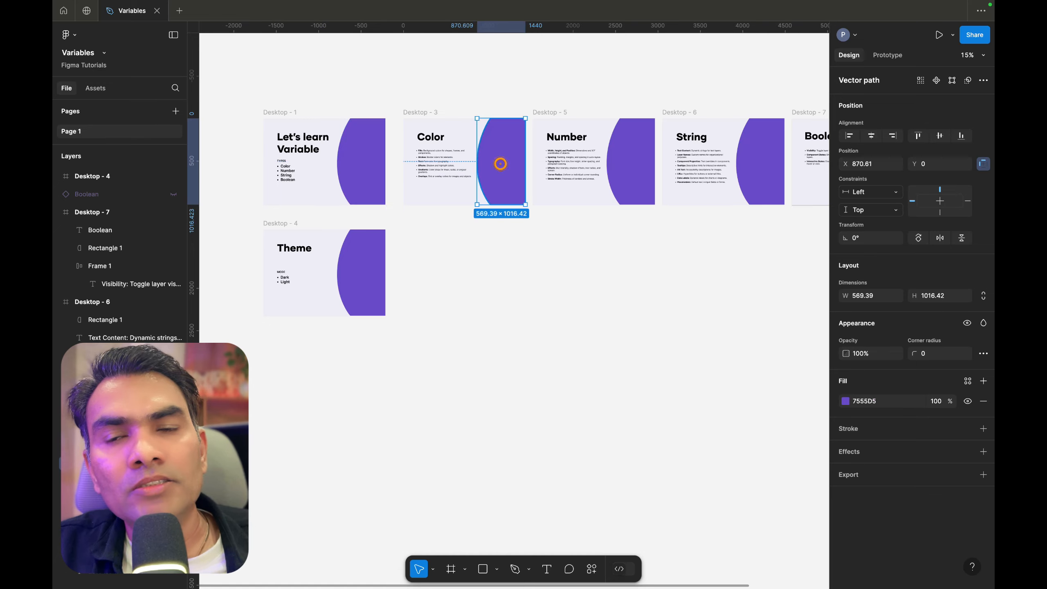
pyautogui.scroll(-5, 501, 164)
pyautogui.scroll(5, 528, 152)
pyautogui.keyDown('shift'); pyautogui.click(602, 169); pyautogui.keyUp('shift')
pyautogui.hscroll(3, 597, 169)
pyautogui.keyDown('shift'); pyautogui.click(645, 160); pyautogui.keyUp('shift')
pyautogui.scroll(-3, 645, 161)
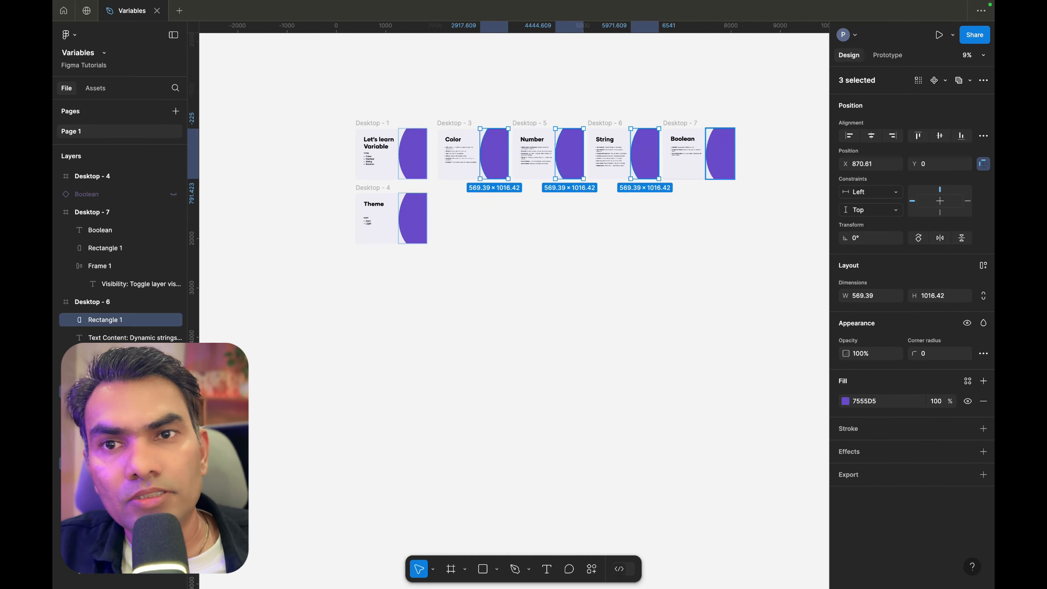
pyautogui.keyDown('shift'); pyautogui.click(725, 151); pyautogui.keyUp('shift')
pyautogui.keyDown('shift'); pyautogui.click(418, 211); pyautogui.keyUp('shift')
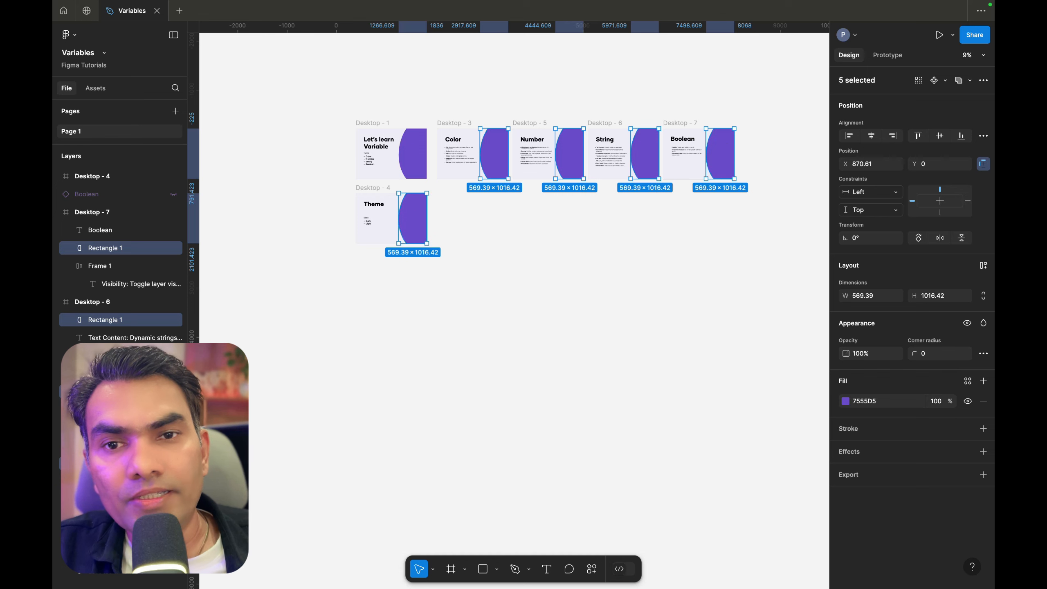
pyautogui.click(967, 381)
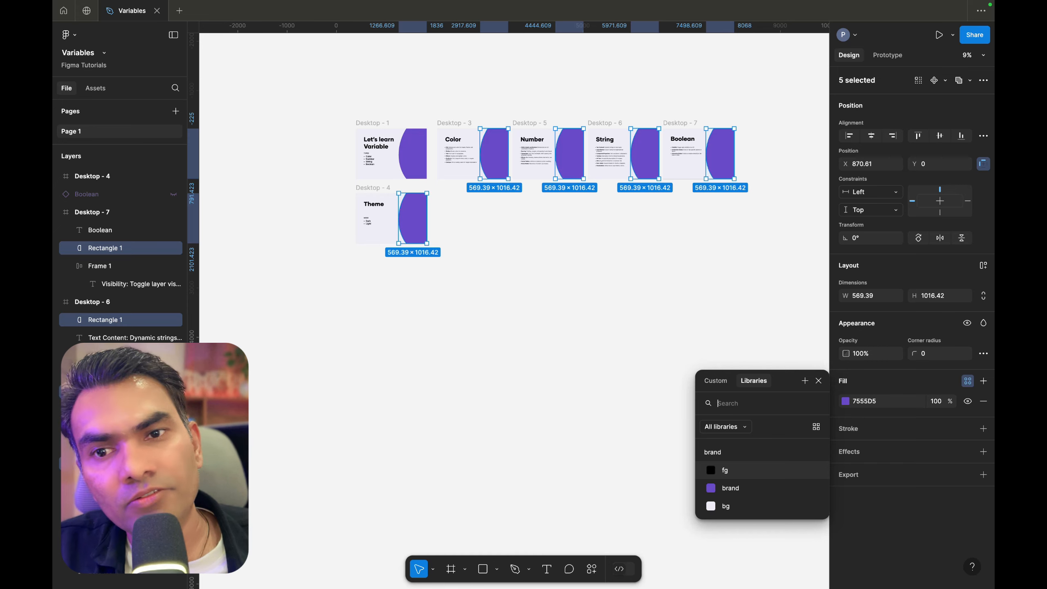
pyautogui.click(733, 492)
pyautogui.click(634, 244)
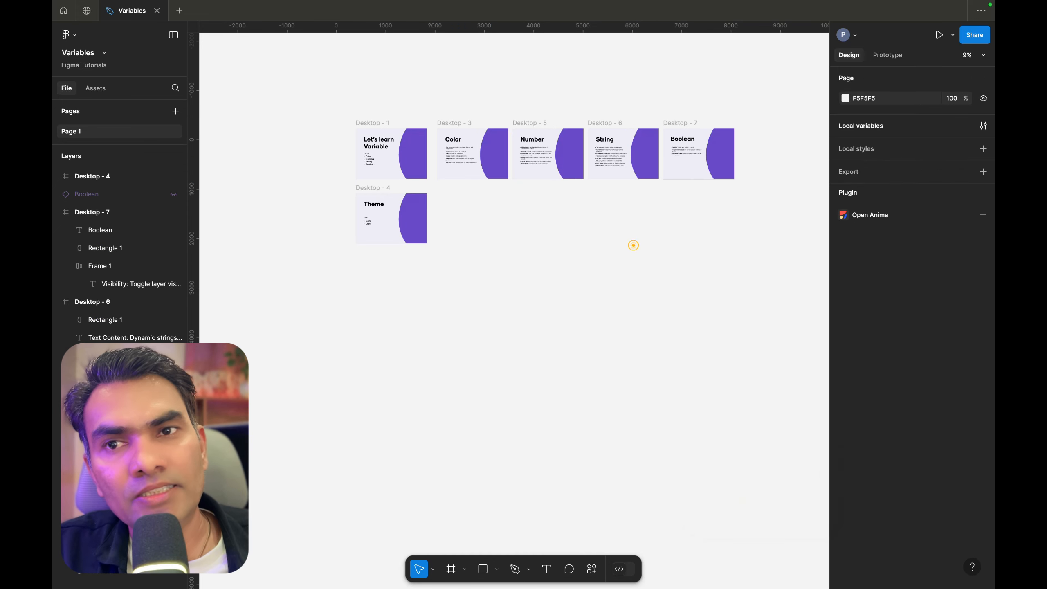
pyautogui.scroll(2, 462, 212)
pyautogui.scroll(5, 462, 212)
pyautogui.scroll(3, 456, 223)
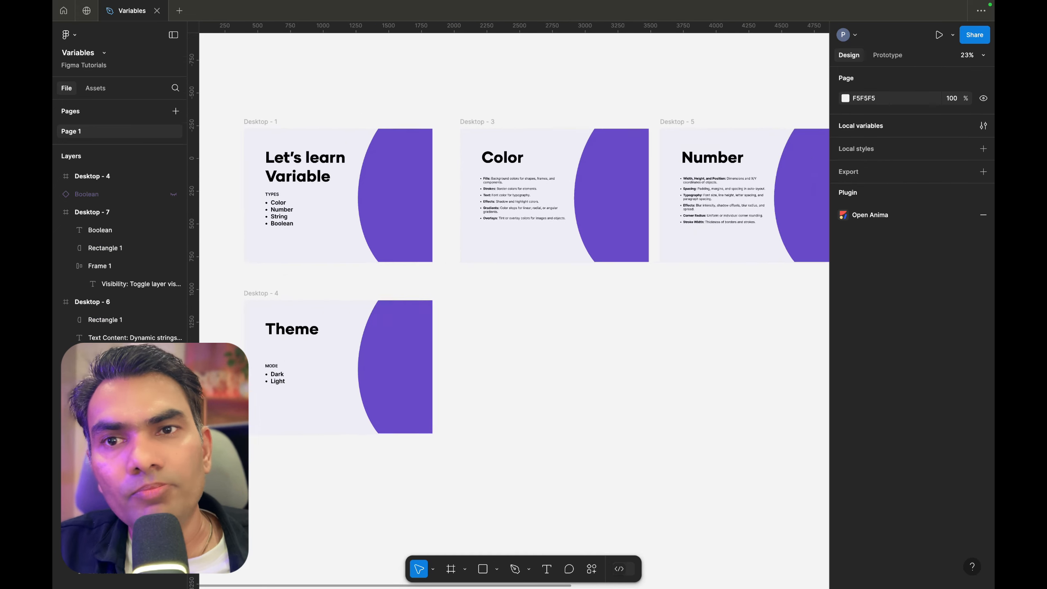
pyautogui.scroll(1, 455, 222)
pyautogui.scroll(-5, 455, 223)
pyautogui.scroll(2, 431, 226)
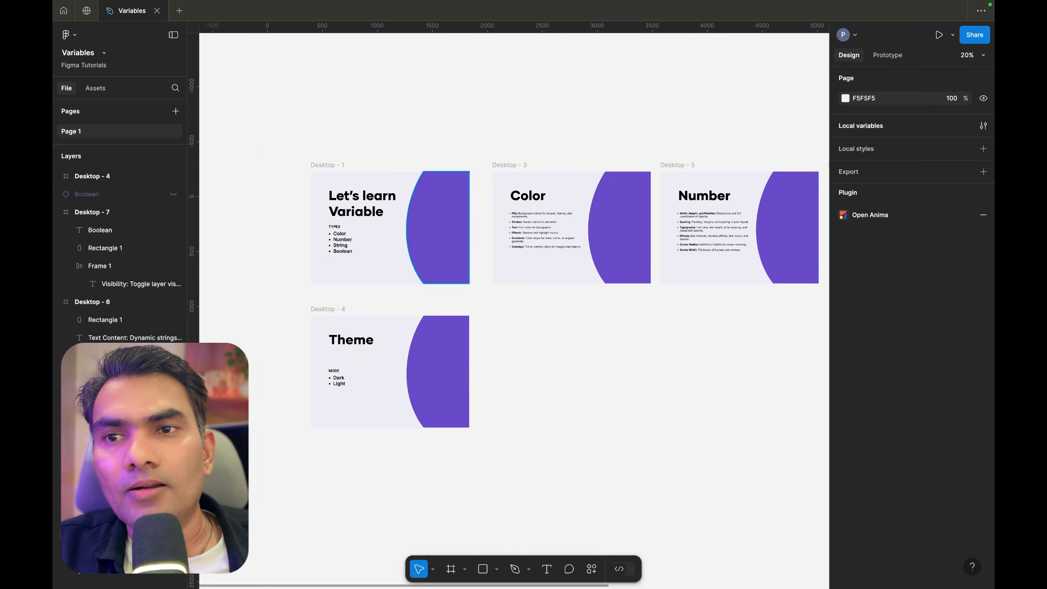
# Inspect the fills of the curved shapes on Desktop - 1 and Desktop - 3
pyautogui.click(431, 226)
pyautogui.hscroll(3, 511, 227)
pyautogui.scroll(-2, 511, 227)
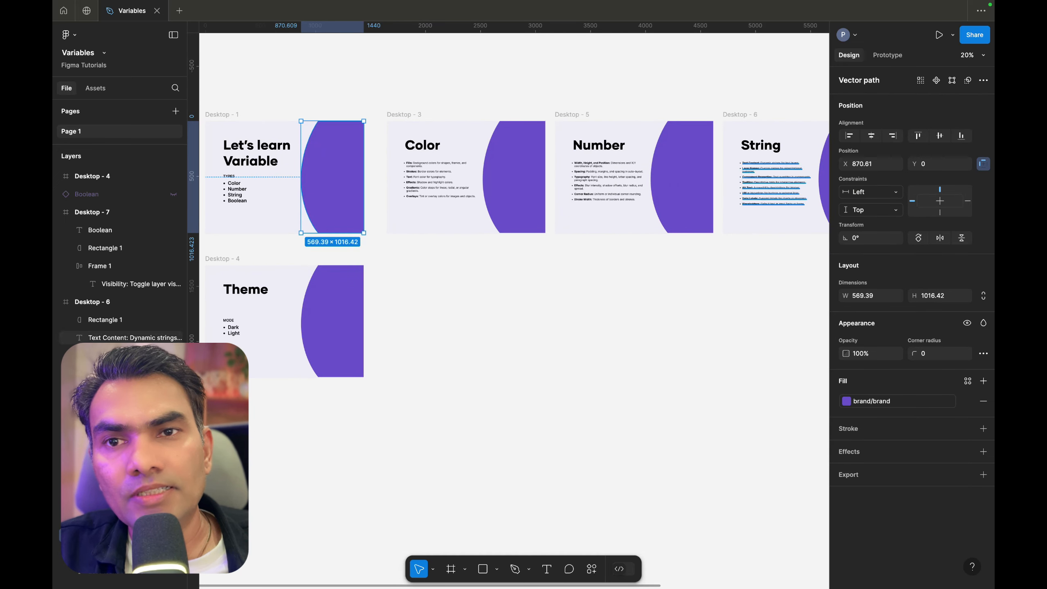
pyautogui.click(512, 189)
pyautogui.hscroll(2, 512, 189)
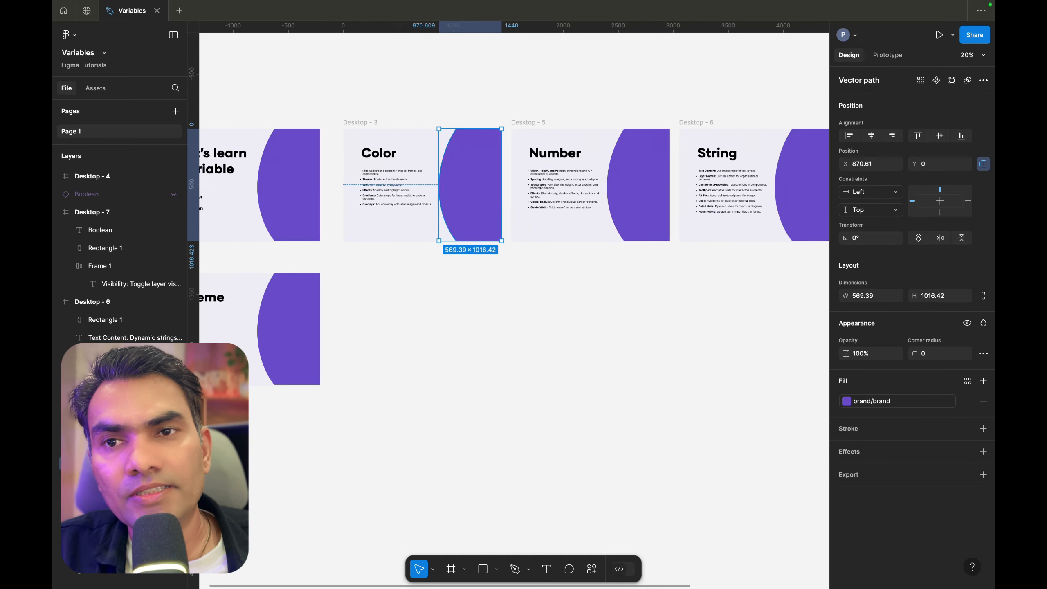
pyautogui.hscroll(-3, 512, 190)
pyautogui.scroll(2, 512, 189)
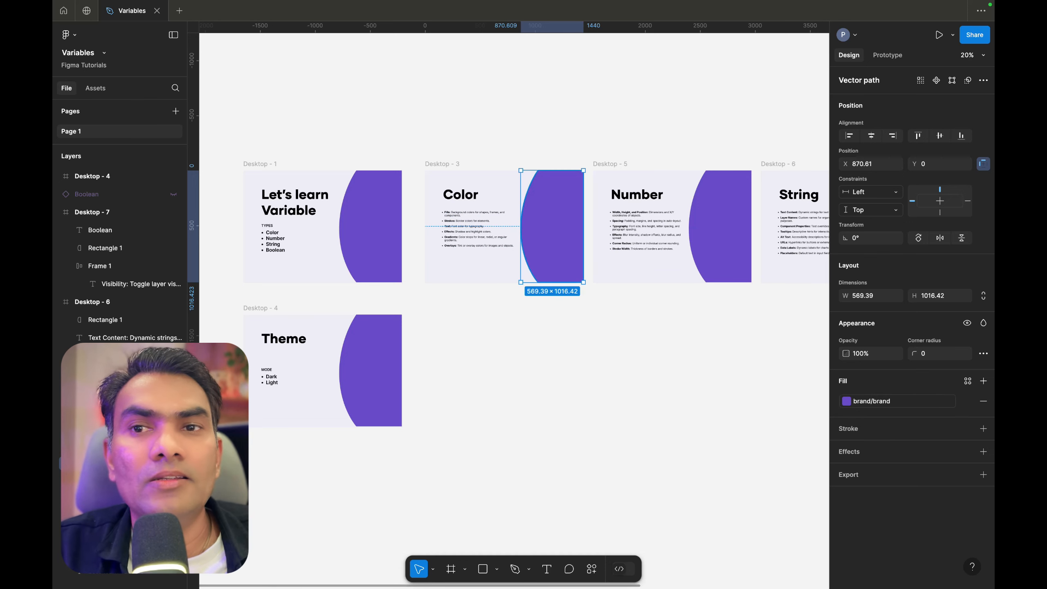
pyautogui.click(392, 231)
pyautogui.click(442, 135)
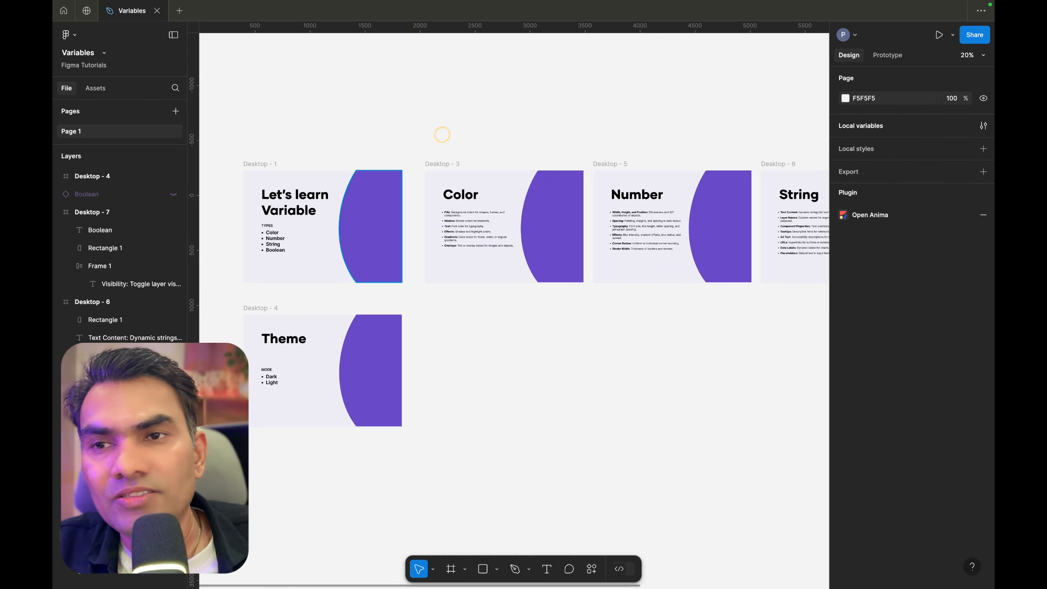
pyautogui.hscroll(-1, 442, 135)
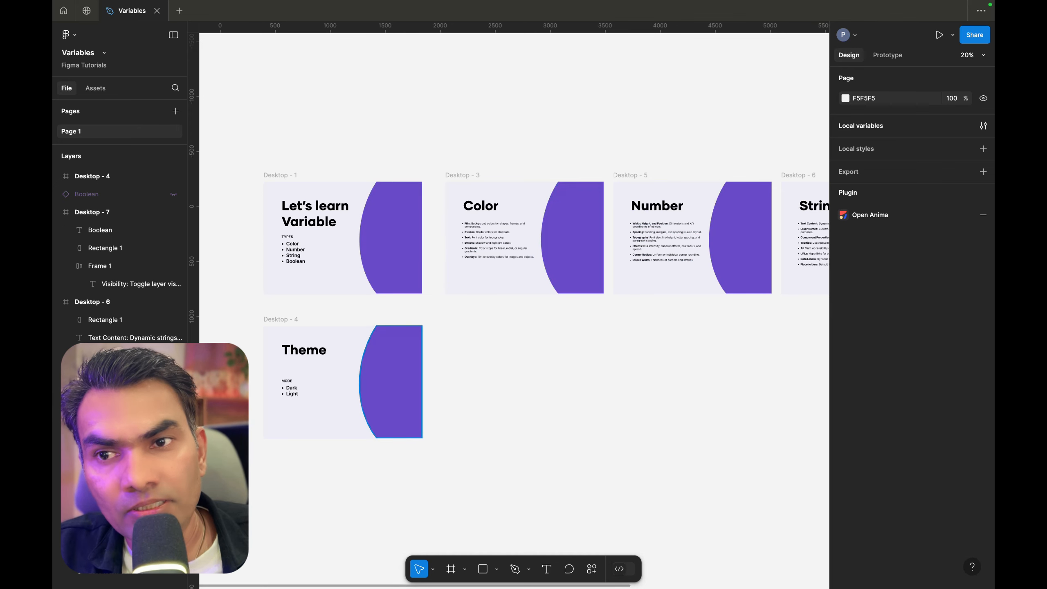
pyautogui.hscroll(2, 442, 135)
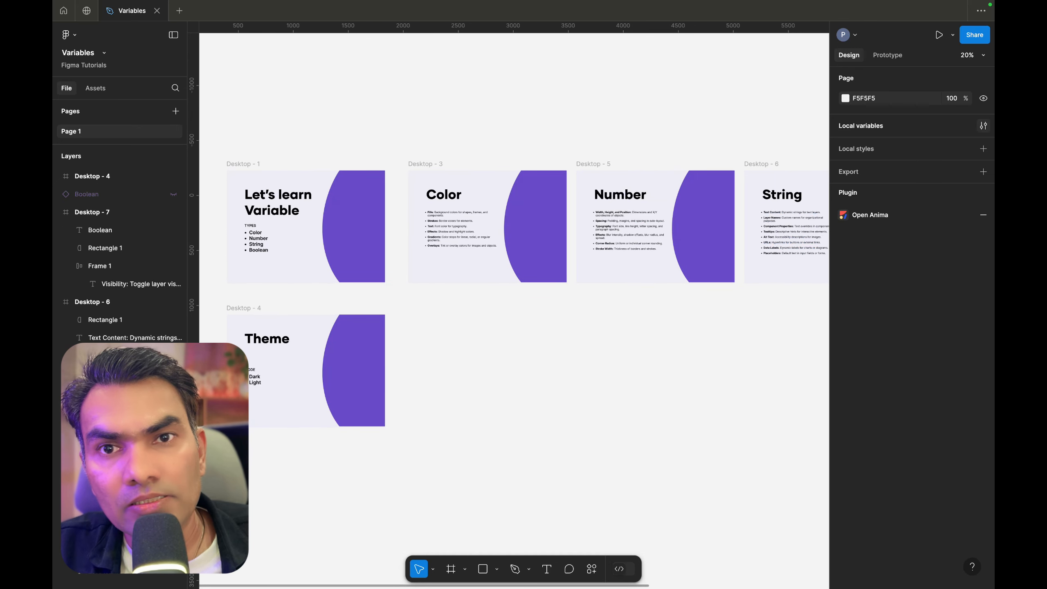
# Open the local variables and change the brand color variable to light blue, HSL 194, 91, 70
pyautogui.click(983, 126)
pyautogui.moveTo(574, 173); pyautogui.dragTo(592, 349)
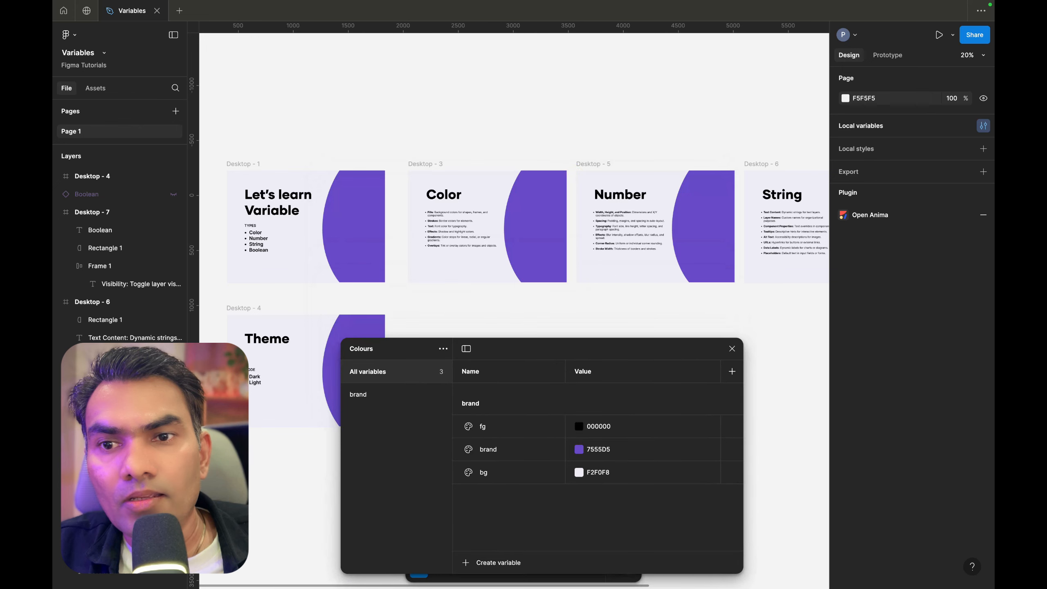
pyautogui.click(579, 448)
pyautogui.click(644, 455)
pyautogui.moveTo(675, 390); pyautogui.dragTo(637, 371)
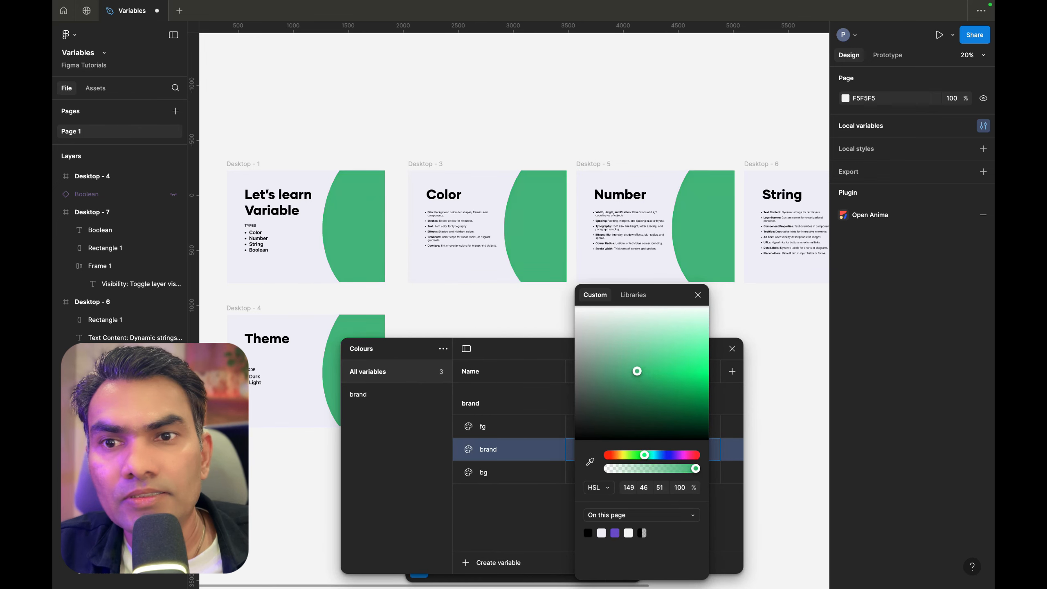
pyautogui.moveTo(644, 455); pyautogui.dragTo(656, 454)
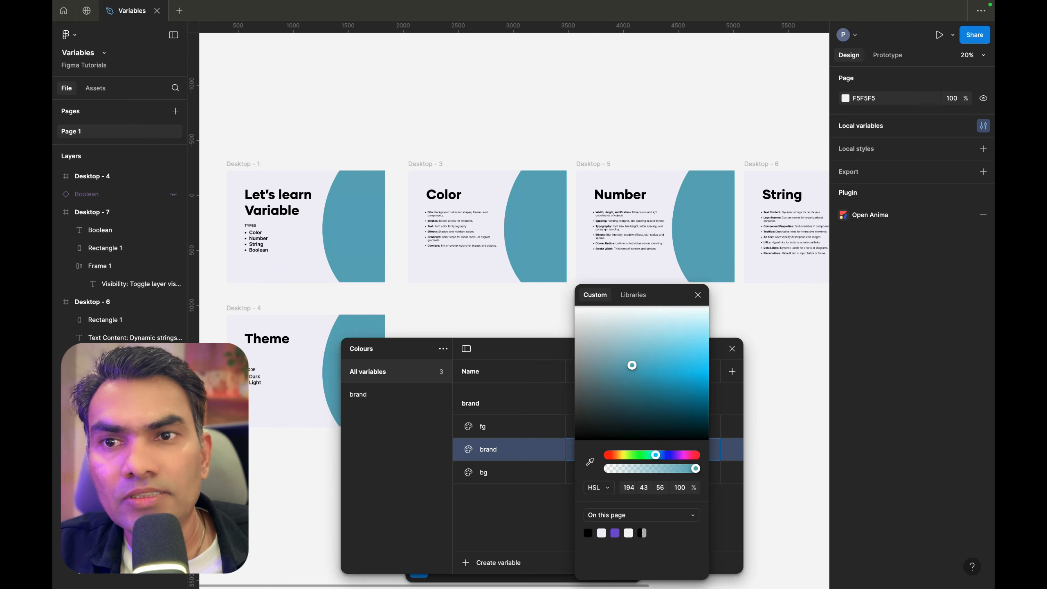
pyautogui.moveTo(632, 365); pyautogui.dragTo(659, 367)
pyautogui.press('-')
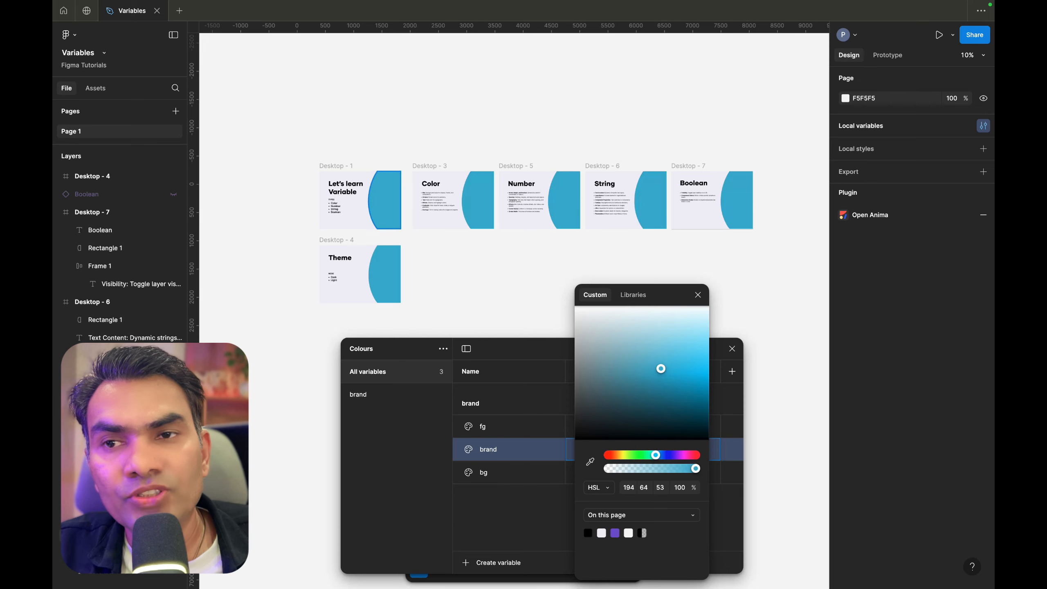
pyautogui.scroll(5, 397, 208)
pyautogui.moveTo(661, 369); pyautogui.dragTo(686, 350)
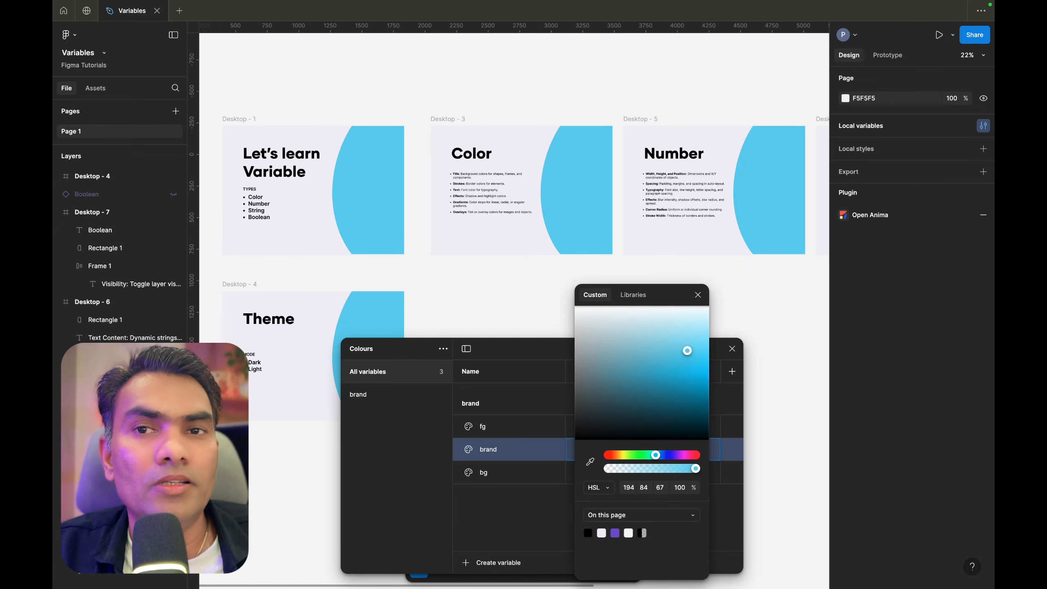
pyautogui.moveTo(687, 350)
pyautogui.mouseDown()
pyautogui.moveTo(678, 332)
pyautogui.moveTo(696, 350)
pyautogui.mouseUp()
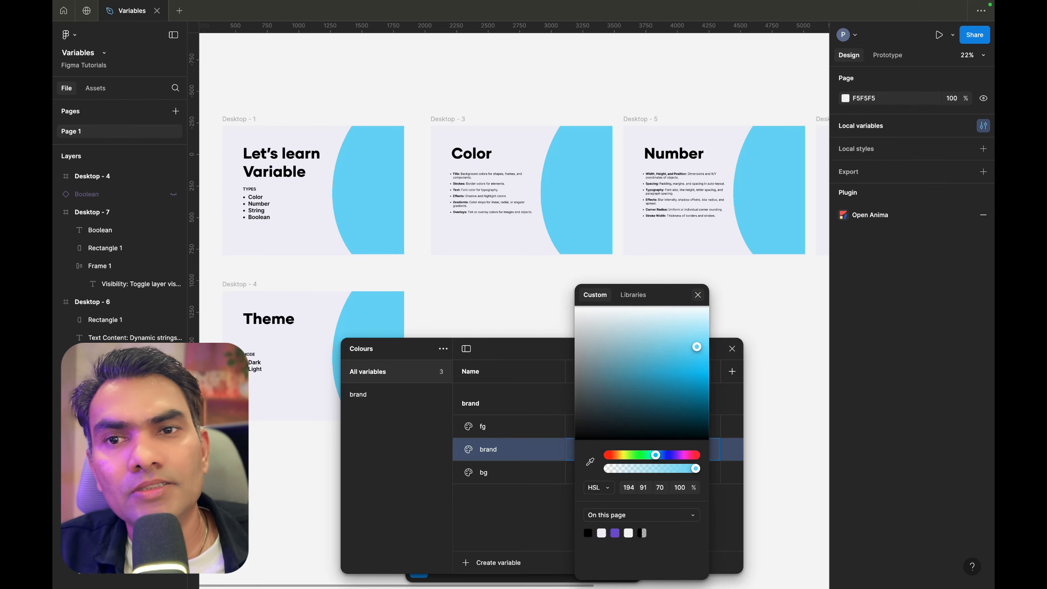
pyautogui.click(698, 293)
pyautogui.click(731, 349)
# Select the title and bullet text layers on all six slides and apply the fg color variable to their fill
pyautogui.scroll(-5, 500, 221)
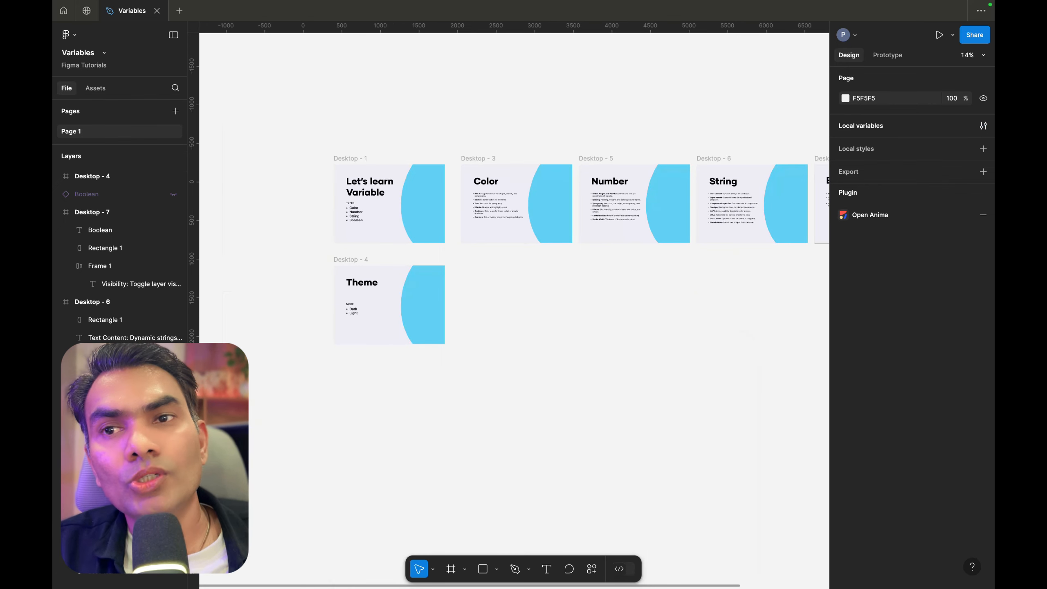
pyautogui.scroll(6, 407, 157)
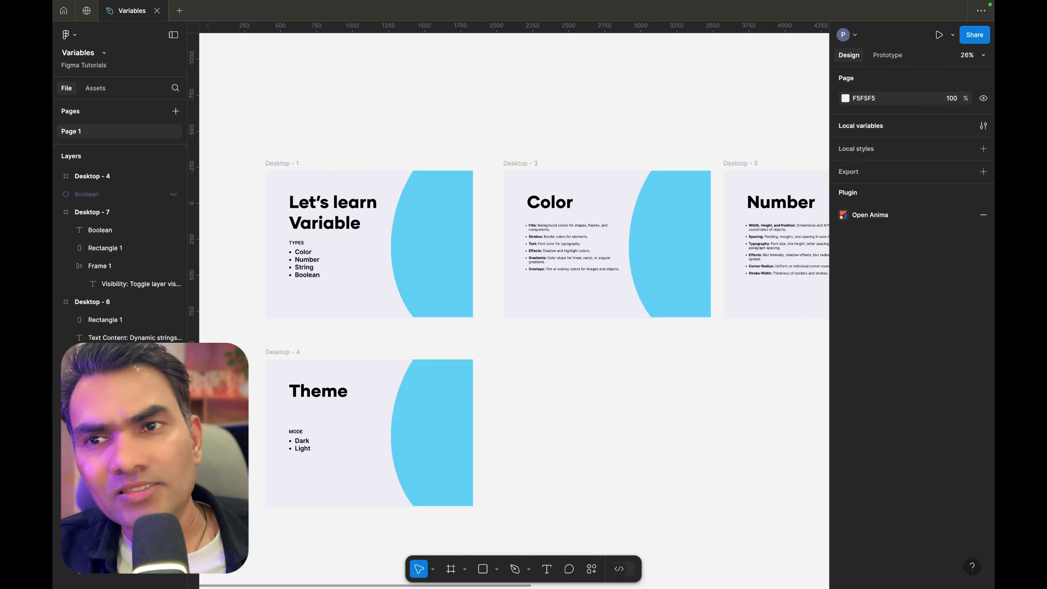
pyautogui.click(425, 225)
pyautogui.click(347, 202)
pyautogui.scroll(5, 347, 202)
pyautogui.hscroll(-2, 347, 202)
pyautogui.scroll(-1, 347, 202)
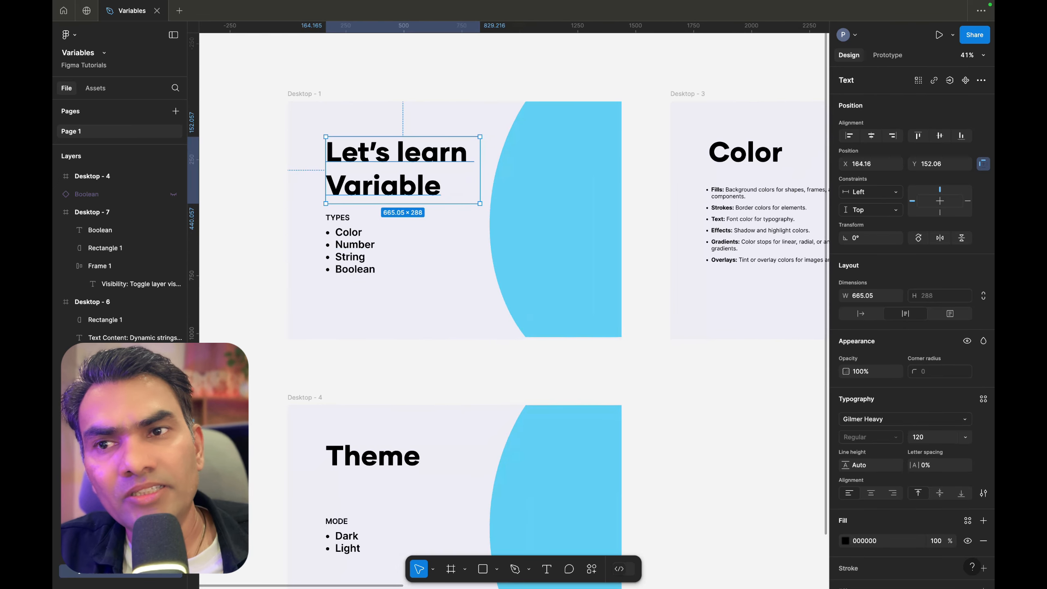
pyautogui.keyDown('shift'); pyautogui.click(344, 245); pyautogui.keyUp('shift')
pyautogui.scroll(-5, 342, 244)
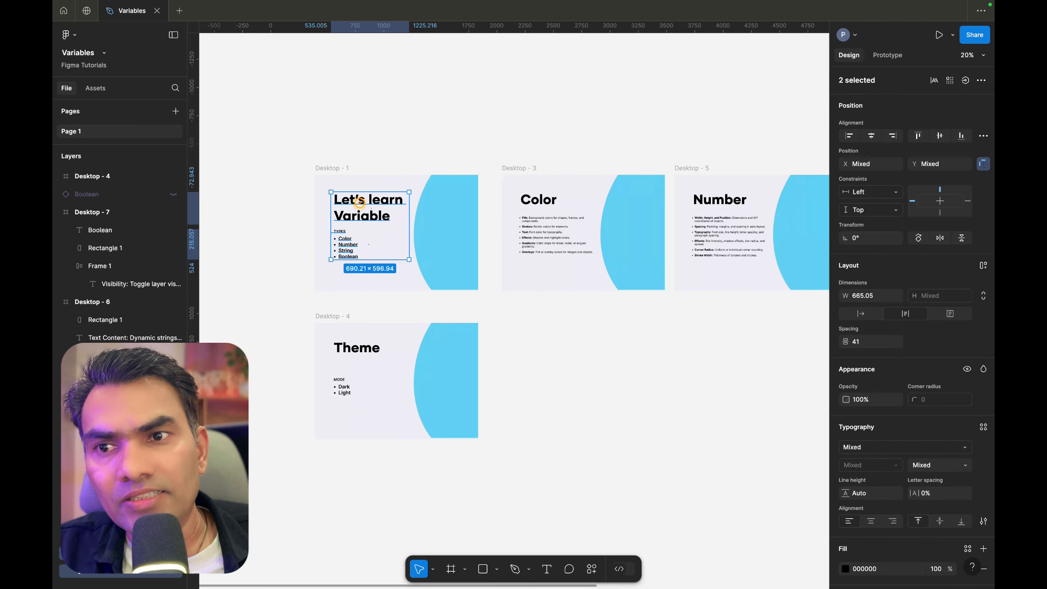
pyautogui.keyDown('shift'); pyautogui.click(362, 349); pyautogui.keyUp('shift')
pyautogui.keyDown('shift'); pyautogui.click(342, 393); pyautogui.keyUp('shift')
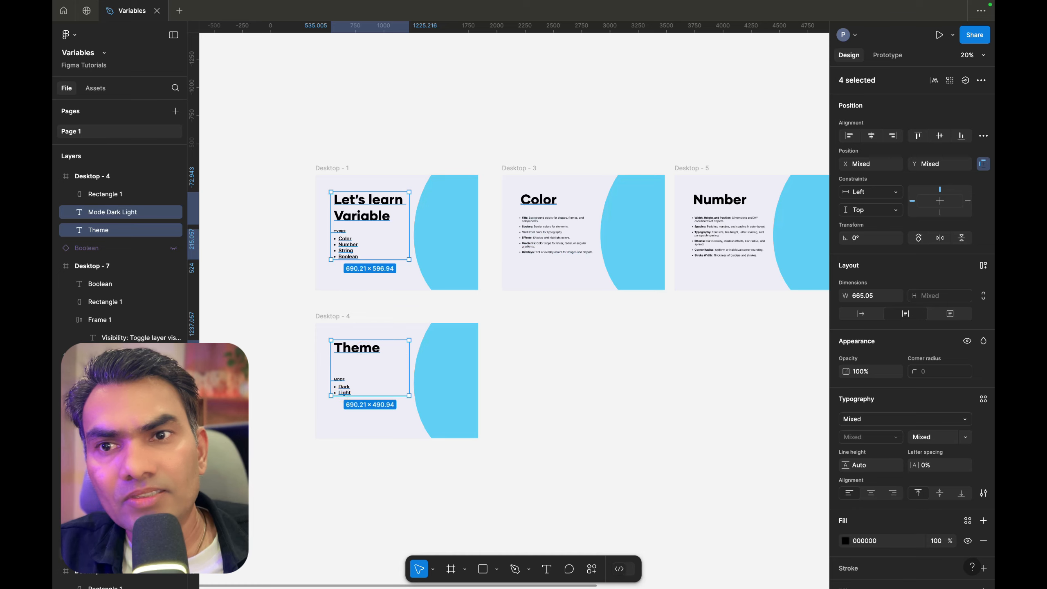
pyautogui.keyDown('shift'); pyautogui.click(538, 200); pyautogui.keyUp('shift')
pyautogui.keyDown('shift'); pyautogui.click(537, 246); pyautogui.keyUp('shift')
pyautogui.hscroll(3, 536, 248)
pyautogui.keyDown('shift'); pyautogui.click(583, 178); pyautogui.keyUp('shift')
pyautogui.keyDown('shift'); pyautogui.click(580, 217); pyautogui.keyUp('shift')
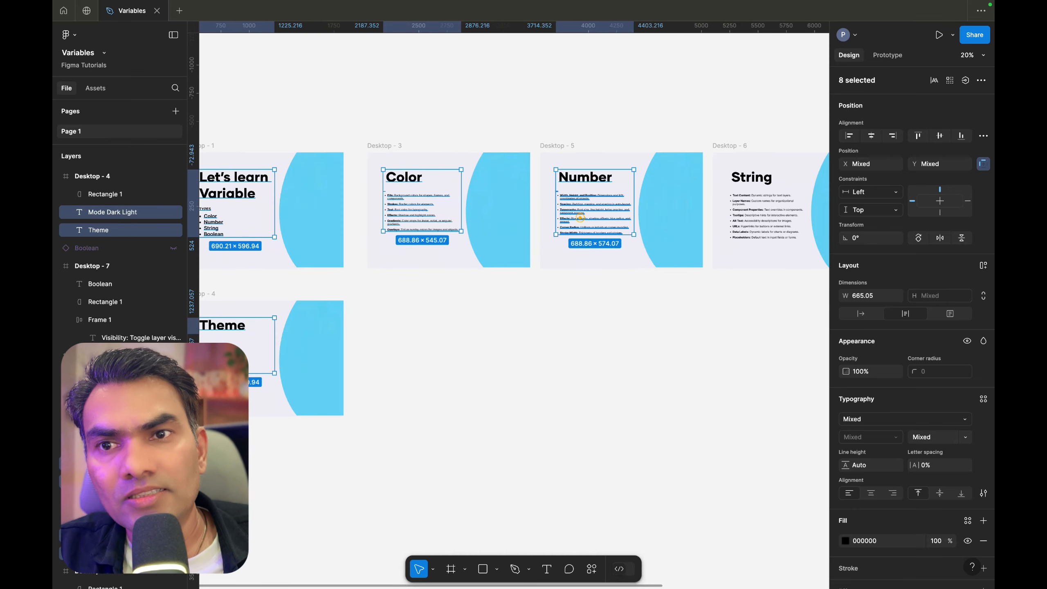
pyautogui.hscroll(3, 580, 218)
pyautogui.keyDown('shift'); pyautogui.click(650, 177); pyautogui.keyUp('shift')
pyautogui.keyDown('shift'); pyautogui.click(646, 194); pyautogui.keyUp('shift')
pyautogui.hscroll(3, 647, 194)
pyautogui.keyDown('shift'); pyautogui.click(675, 142); pyautogui.keyUp('shift')
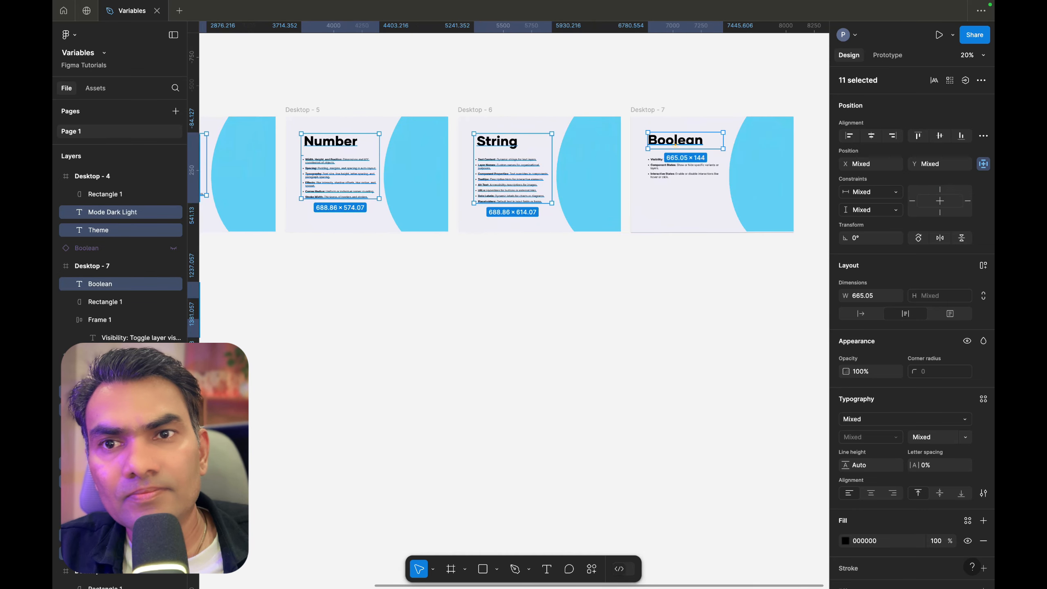
pyautogui.keyDown('shift'); pyautogui.click(678, 166); pyautogui.keyUp('shift')
pyautogui.scroll(5, 679, 169)
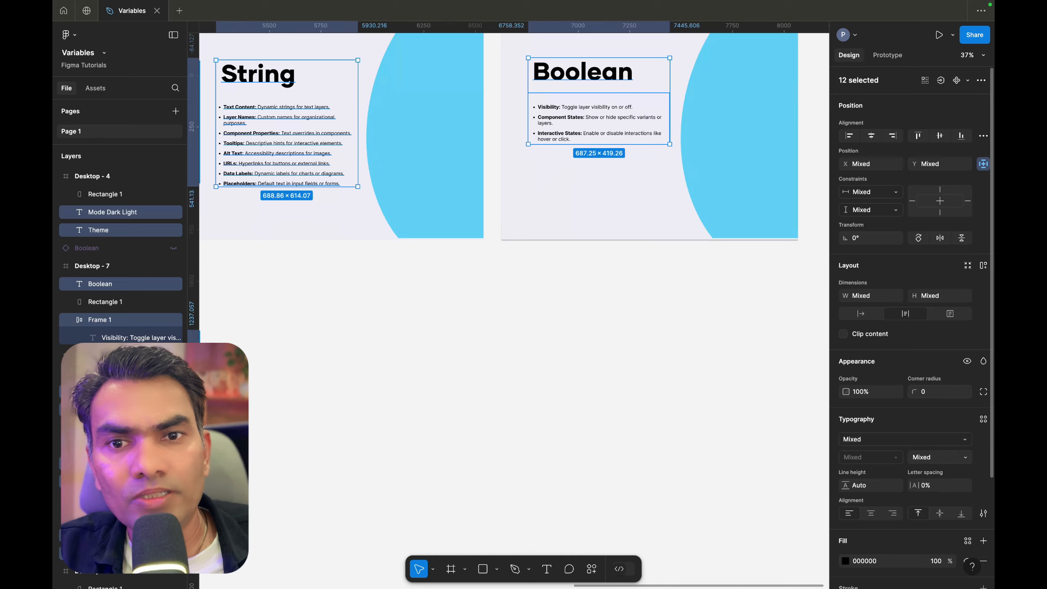
pyautogui.scroll(-5, 910, 330)
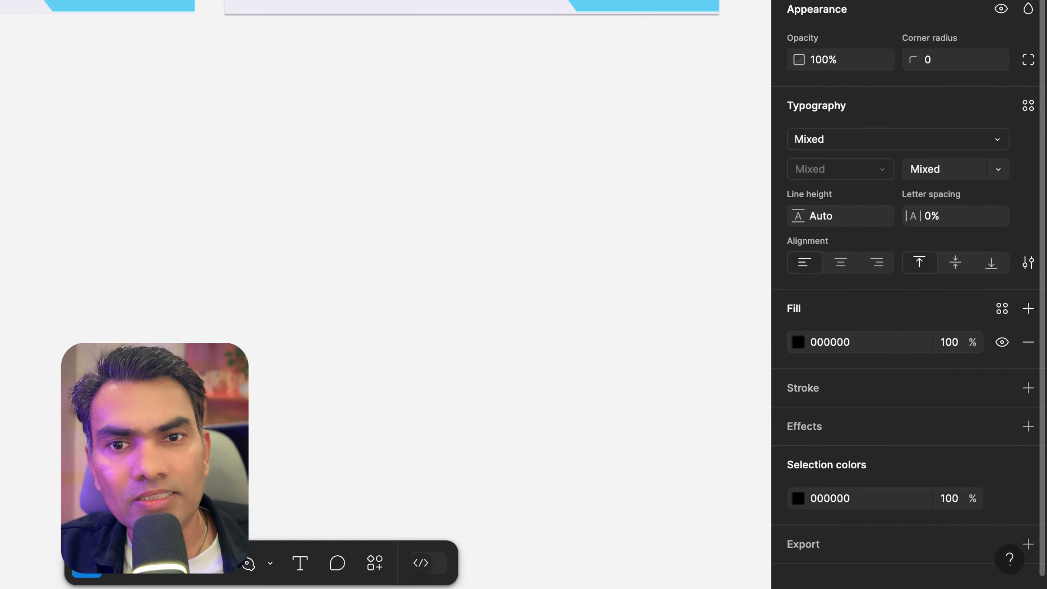
pyautogui.click(1002, 307)
pyautogui.click(1001, 307)
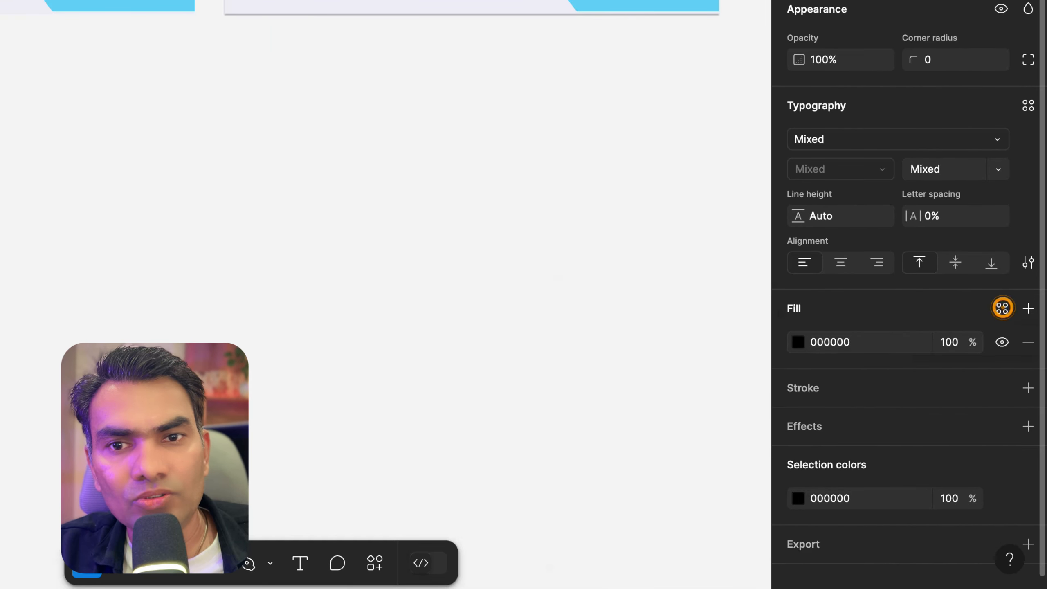
pyautogui.click(798, 341)
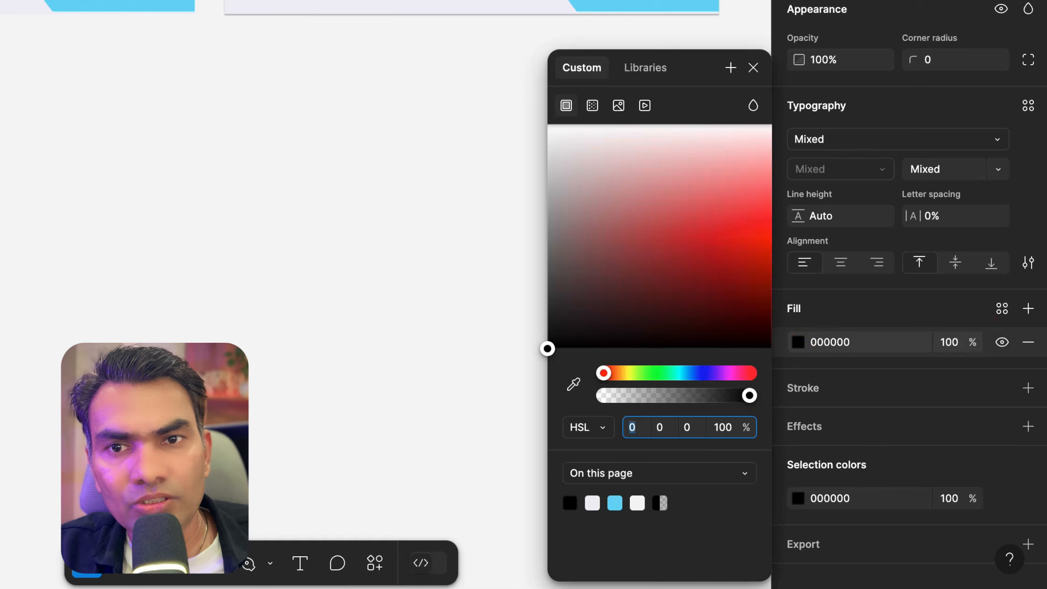
pyautogui.click(645, 67)
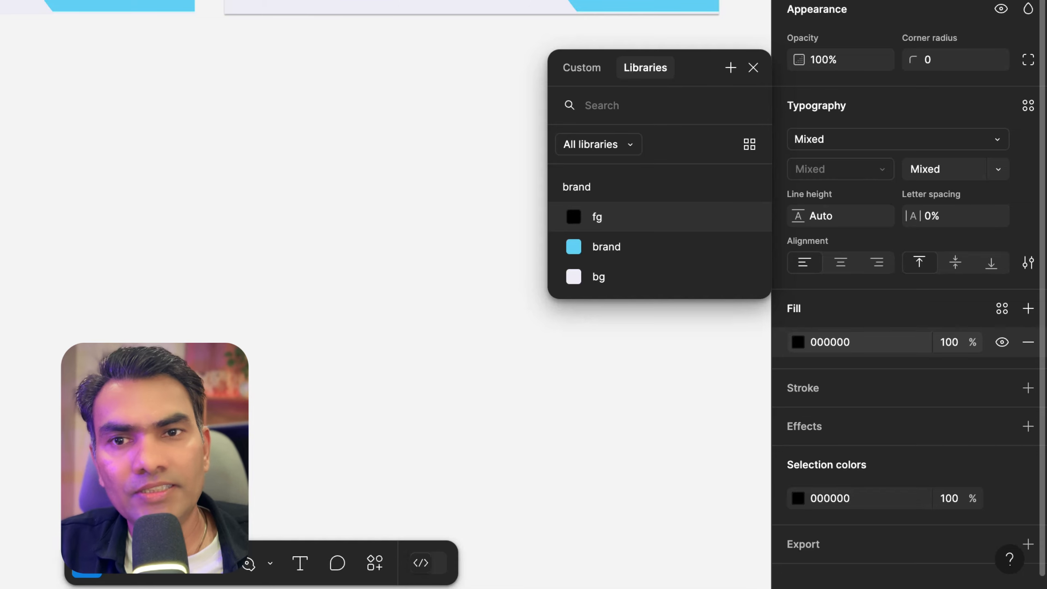
pyautogui.click(575, 215)
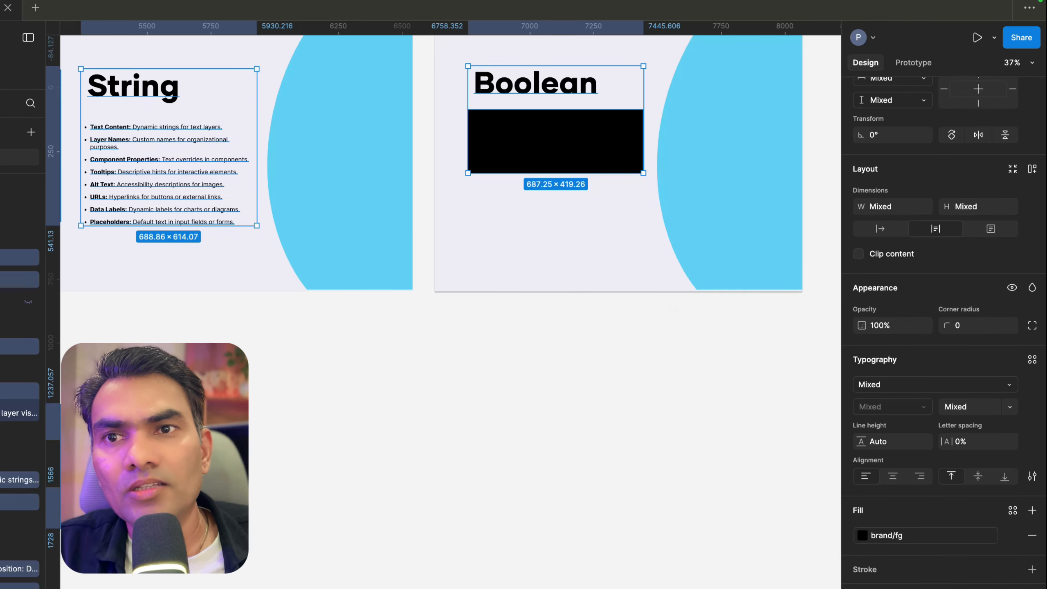
# Ungroup the frame wrapping the bullet list on the Boolean slide
pyautogui.scroll(-5, 577, 371)
pyautogui.hscroll(-6, 577, 371)
pyautogui.hscroll(6, 576, 371)
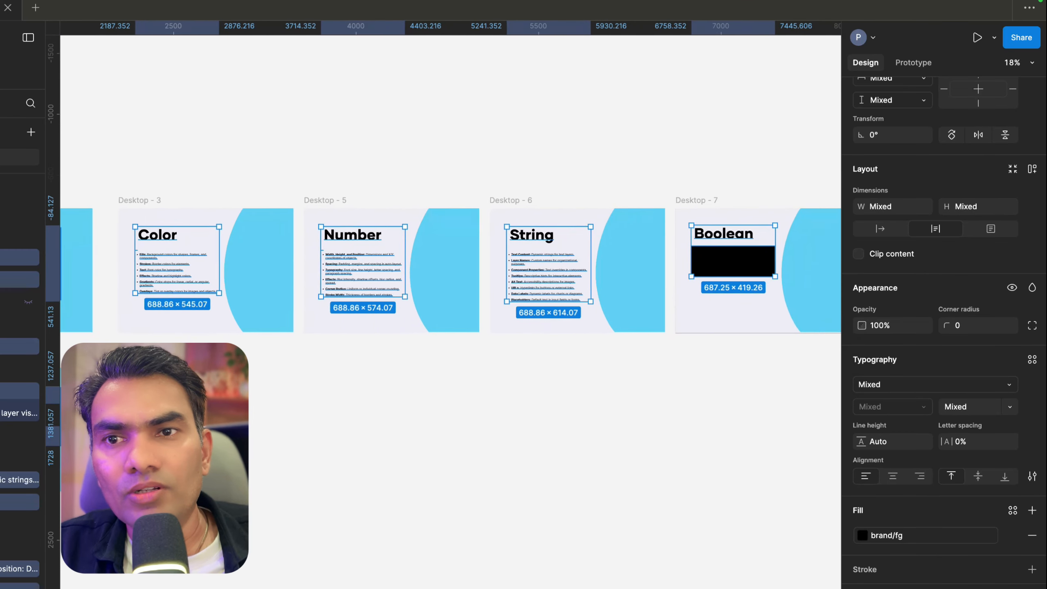
pyautogui.click(624, 435)
pyautogui.click(708, 263)
pyautogui.scroll(3, 709, 263)
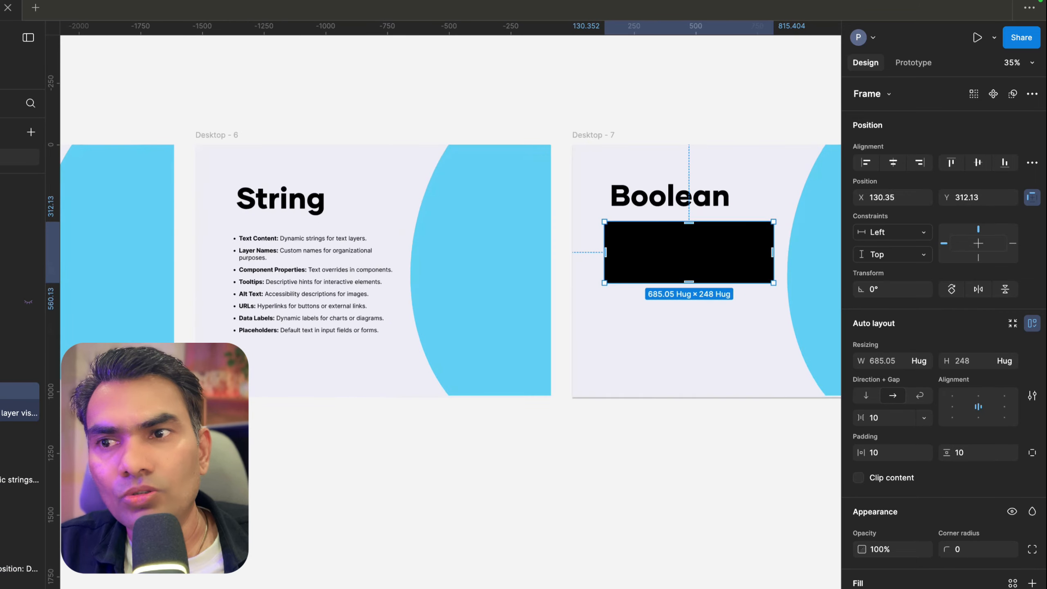
pyautogui.rightClick(680, 225)
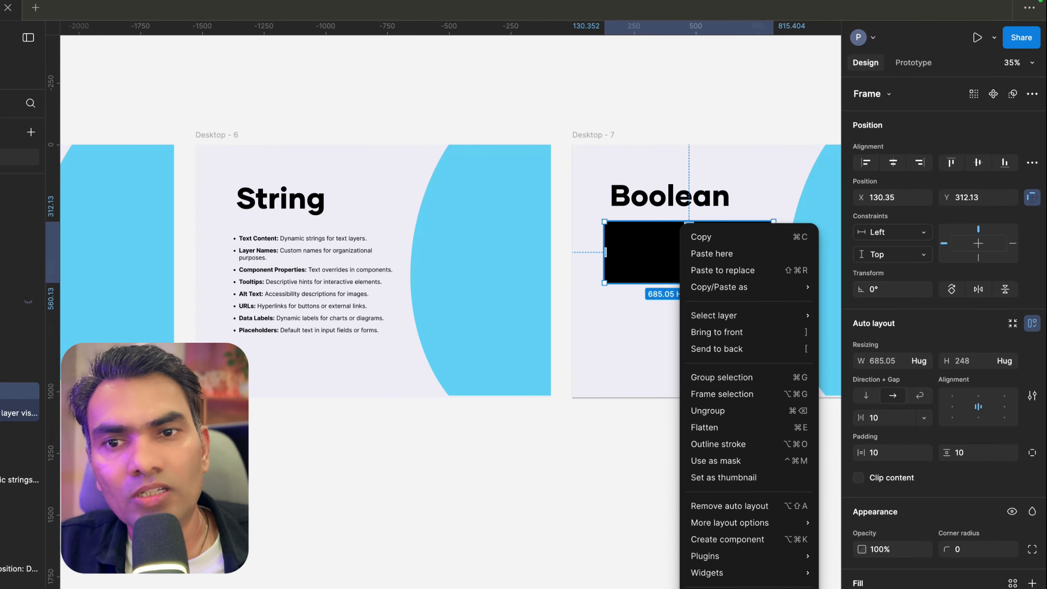
pyautogui.click(739, 410)
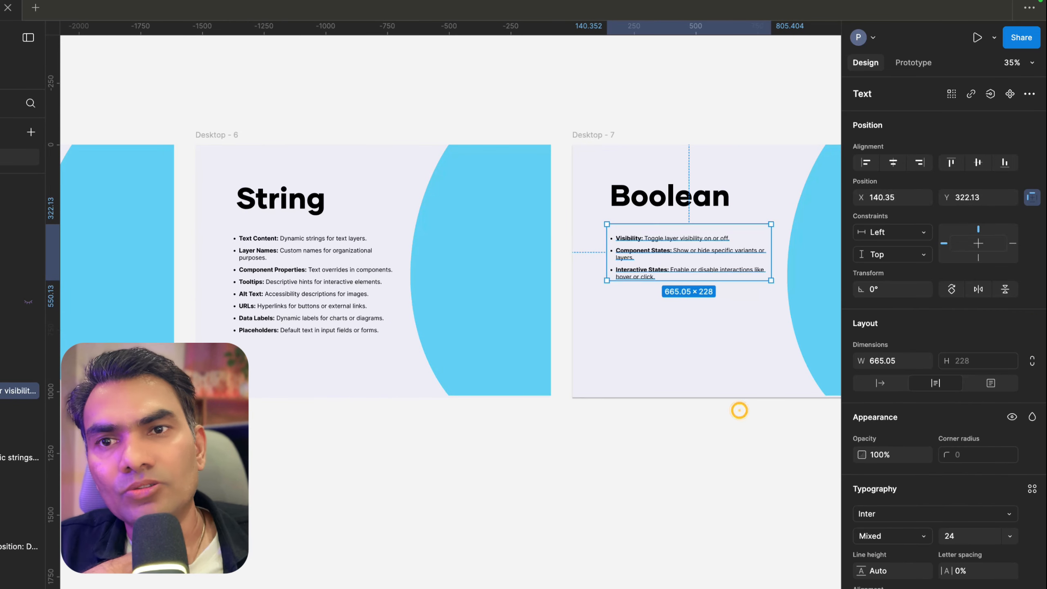
# Select all six slide frames, Desktop - 1 through Desktop - 7, and apply the bg color variable to their fill
pyautogui.scroll(3, 657, 242)
pyautogui.scroll(-3, 474, 283)
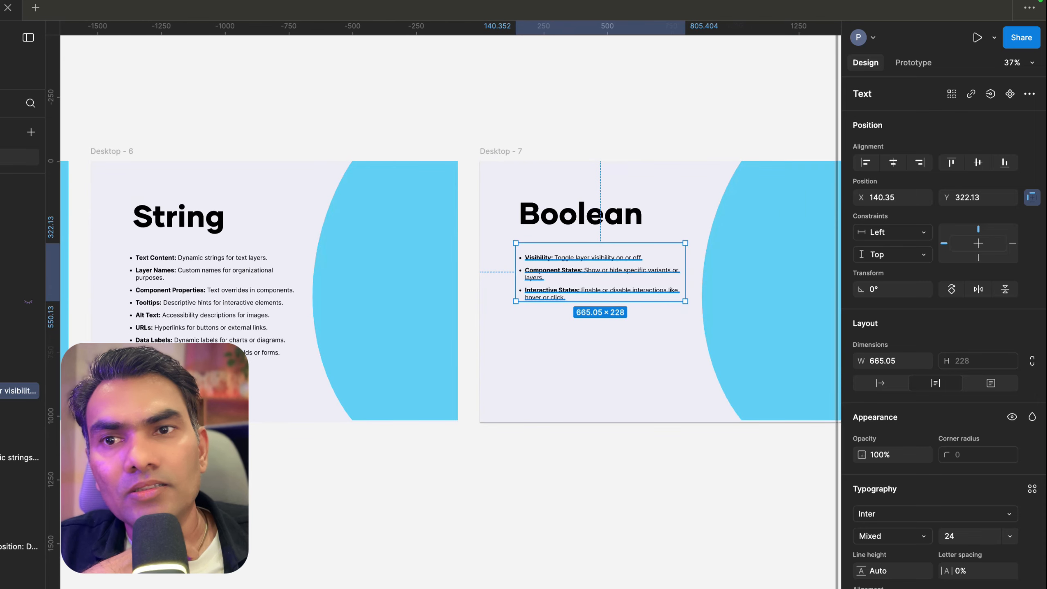
pyautogui.scroll(-3, 474, 280)
pyautogui.hscroll(-10, 474, 281)
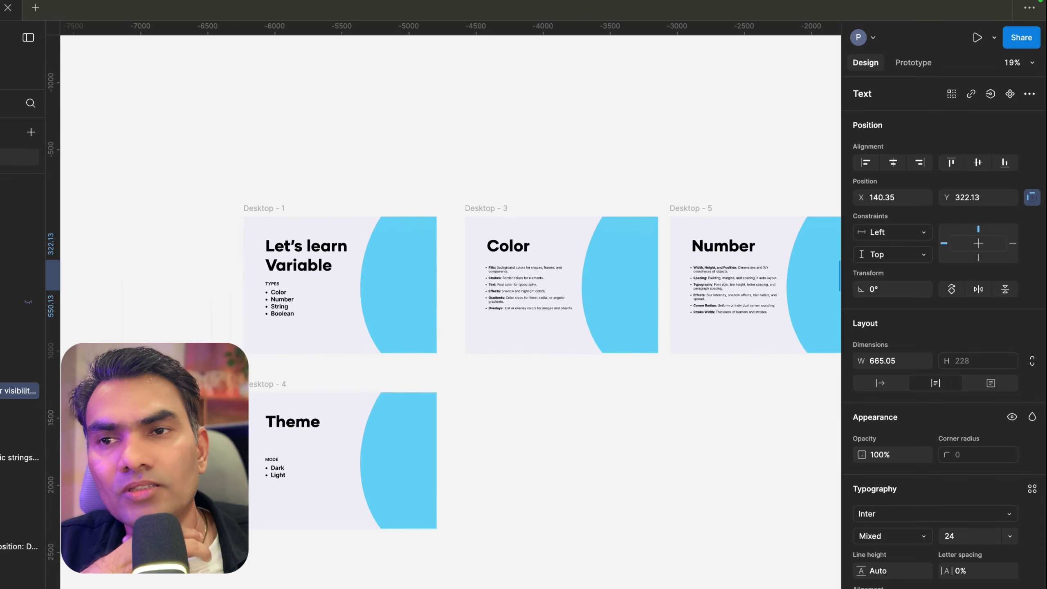
pyautogui.click(318, 198)
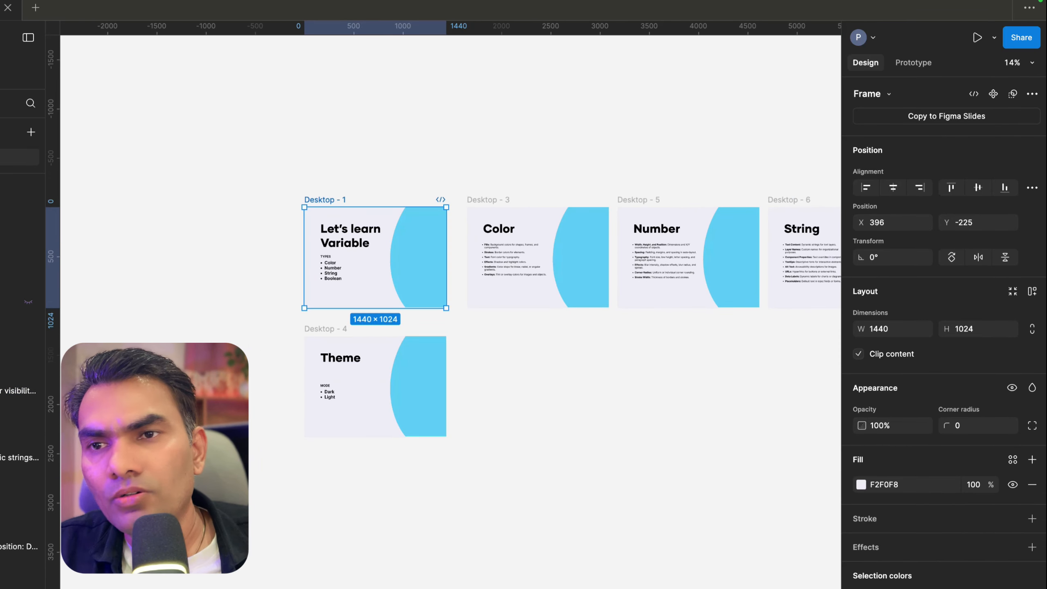
pyautogui.scroll(5, 396, 201)
pyautogui.keyDown('shift'); pyautogui.click(545, 202); pyautogui.keyUp('shift')
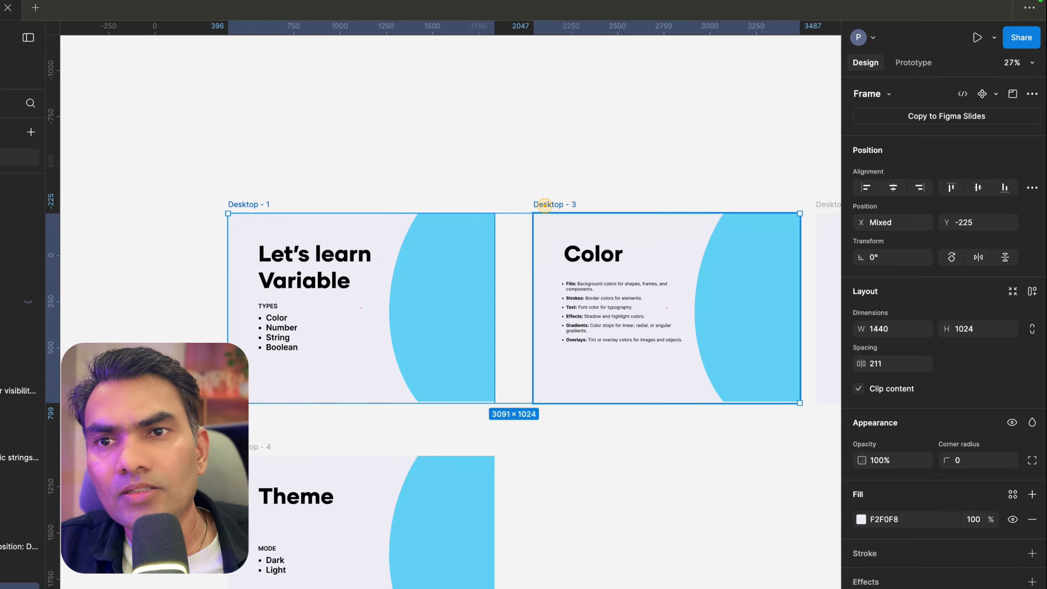
pyautogui.keyDown('shift'); pyautogui.click(254, 447); pyautogui.keyUp('shift')
pyautogui.scroll(-5, 253, 449)
pyautogui.hscroll(1, 253, 450)
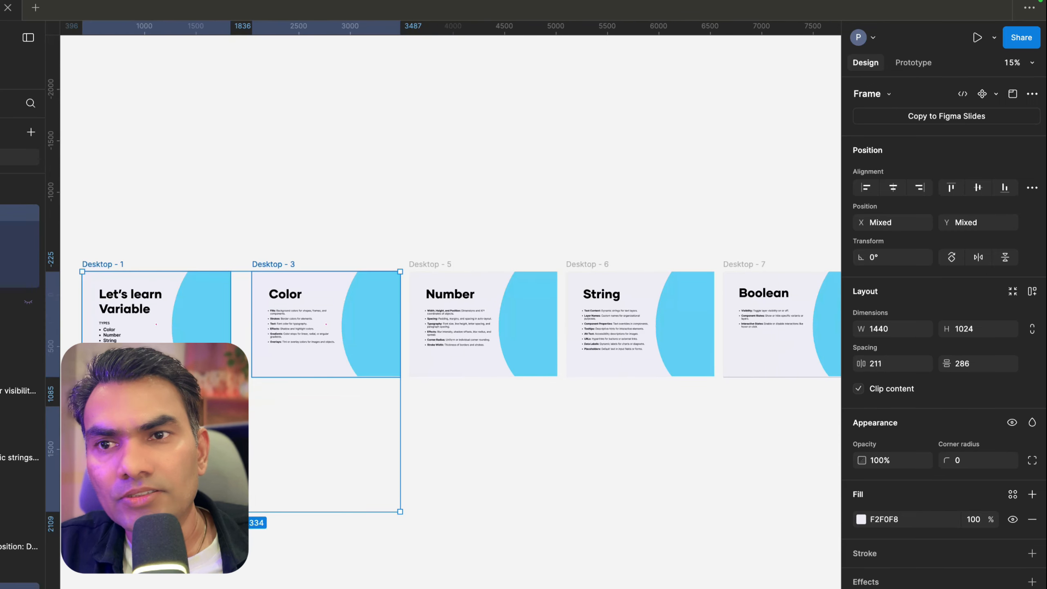
pyautogui.keyDown('shift'); pyautogui.click(421, 263); pyautogui.keyUp('shift')
pyautogui.hscroll(4, 425, 260)
pyautogui.keyDown('shift'); pyautogui.click(438, 220); pyautogui.keyUp('shift')
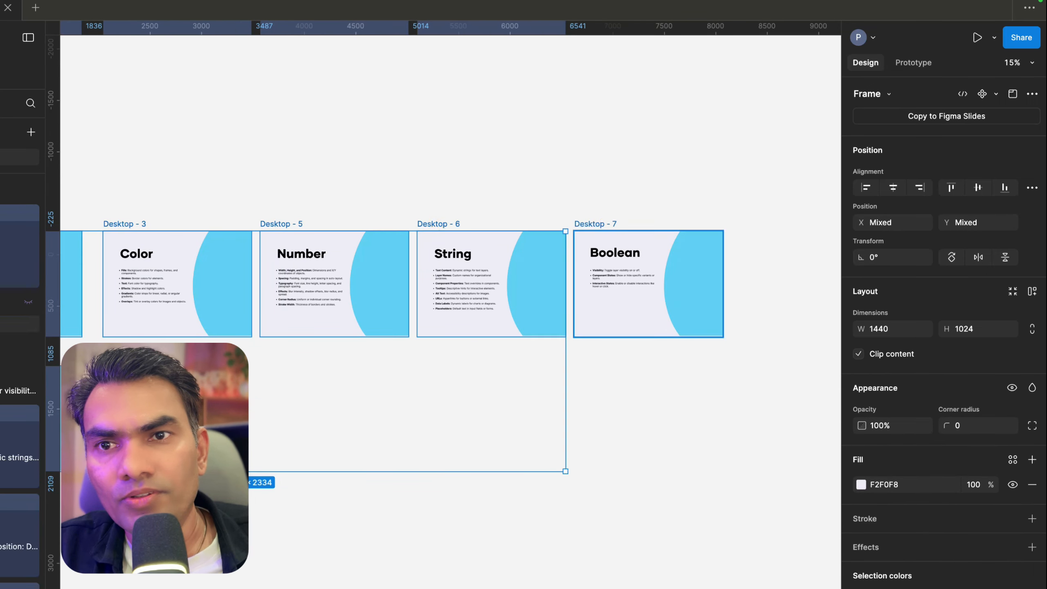
pyautogui.keyDown('shift'); pyautogui.click(601, 223); pyautogui.keyUp('shift')
pyautogui.scroll(-2, 941, 504)
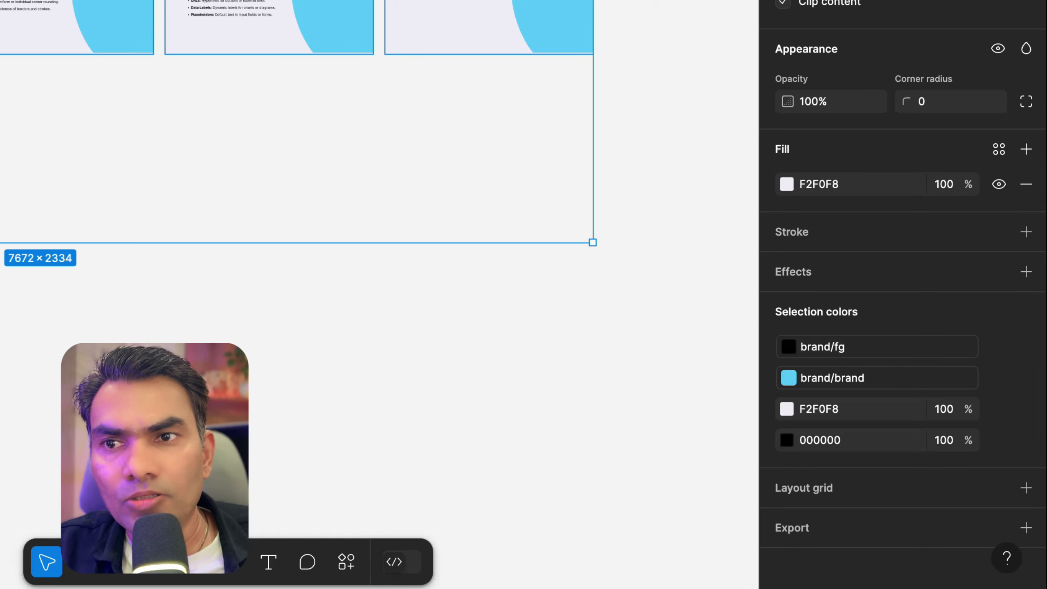
pyautogui.scroll(5, 379, 277)
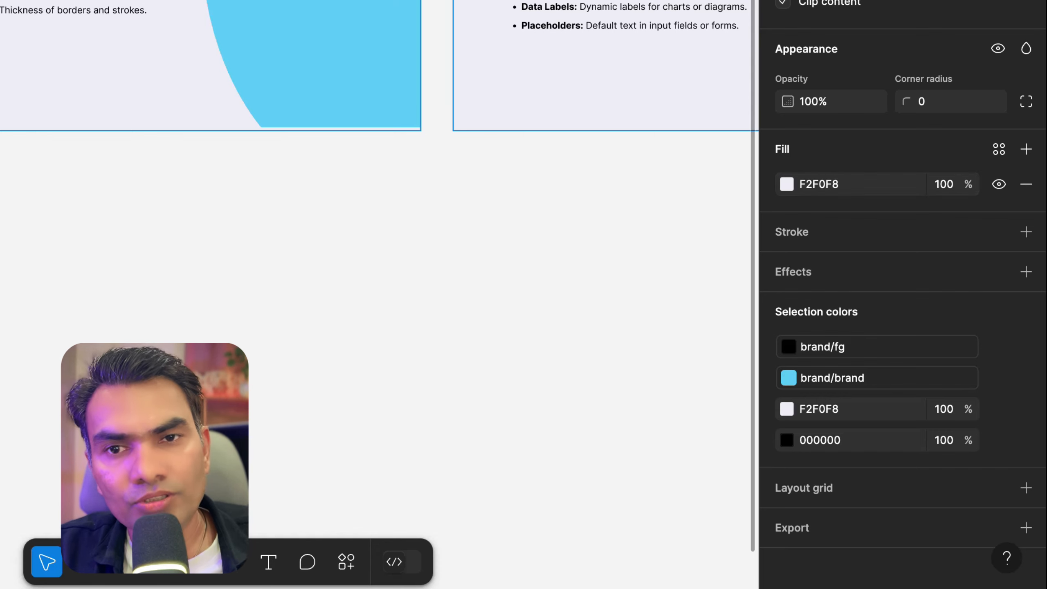
pyautogui.click(998, 149)
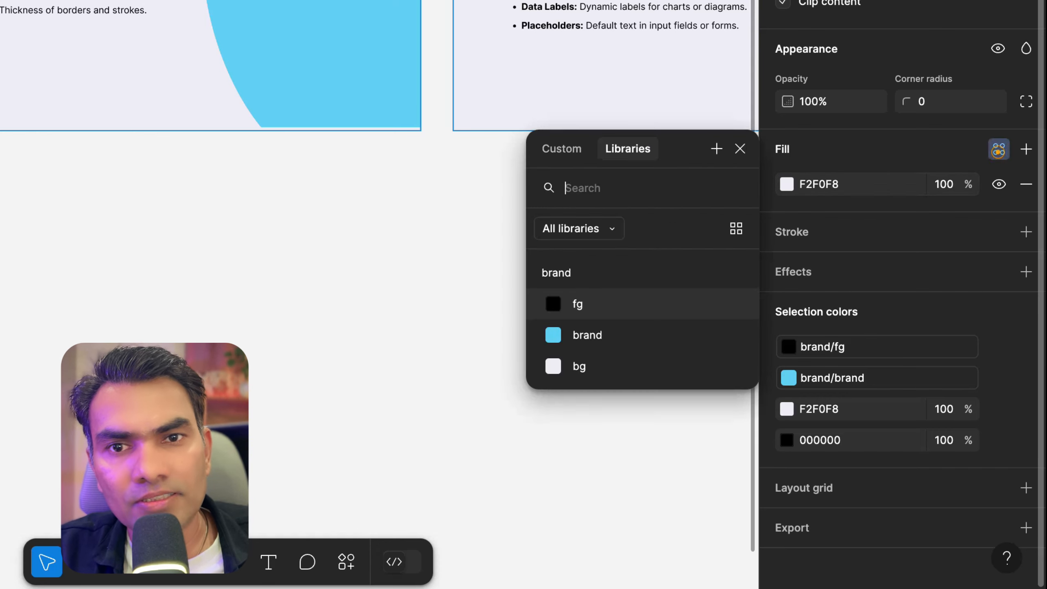
pyautogui.click(568, 373)
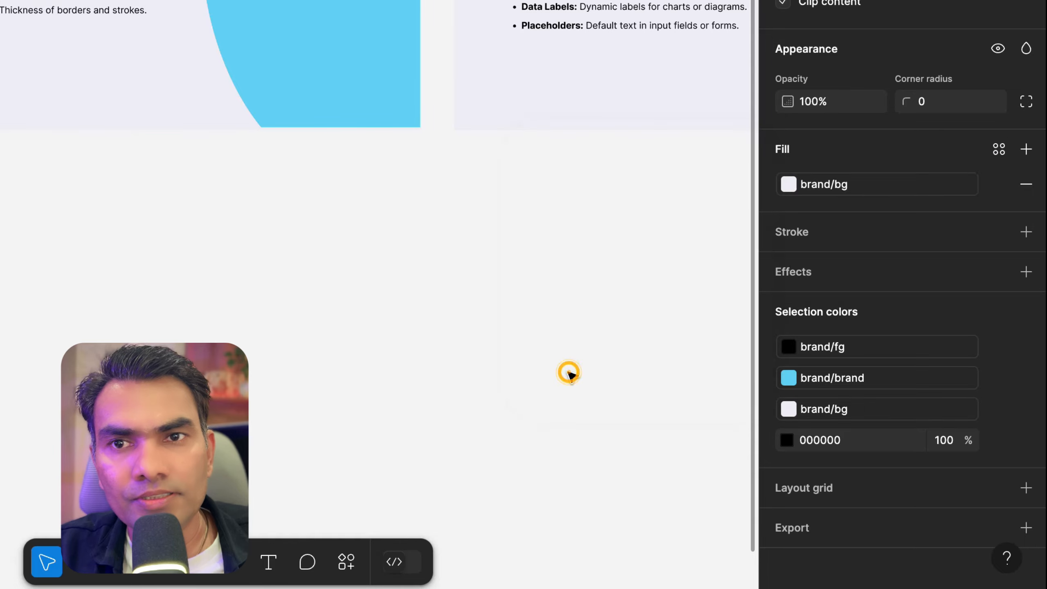
# Inspect the fills of the curved shape and the frame on Desktop - 1
pyautogui.click(569, 373)
pyautogui.scroll(-8, 350, 366)
pyautogui.hscroll(-4, 350, 366)
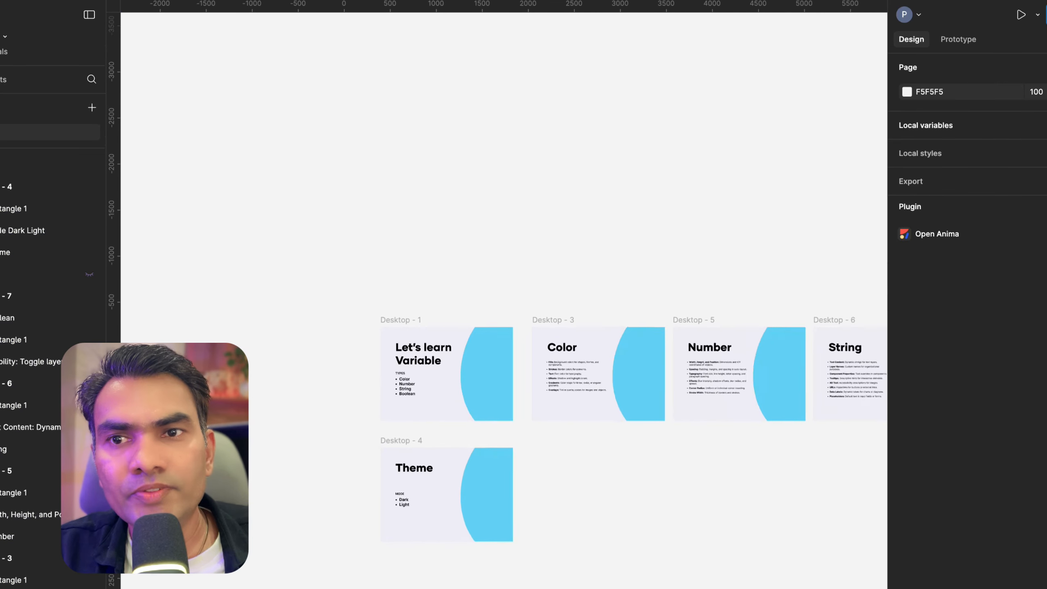
pyautogui.scroll(5, 457, 381)
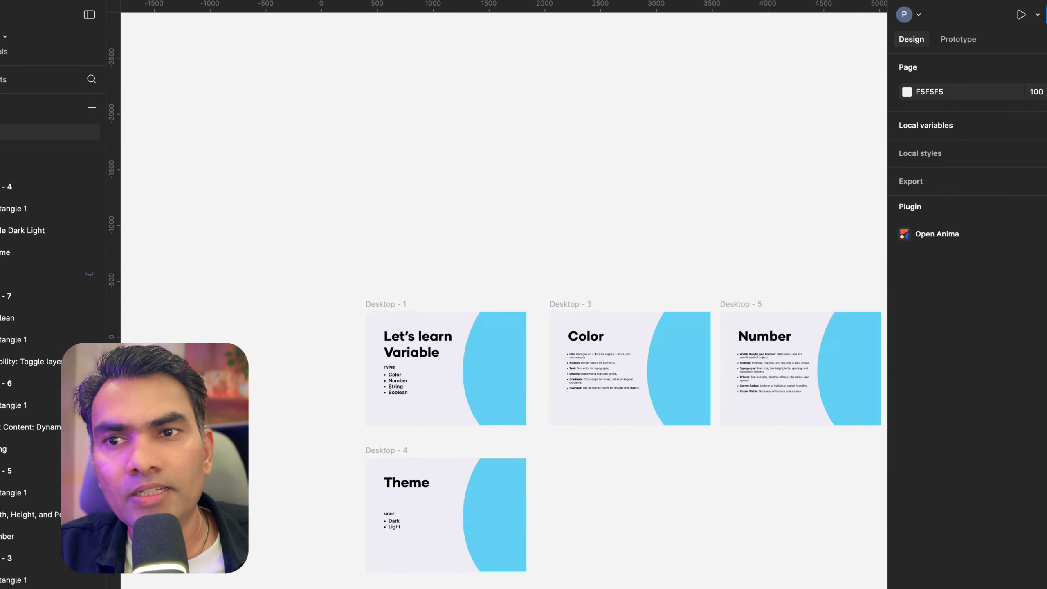
pyautogui.scroll(4, 458, 381)
pyautogui.click(243, 200)
pyautogui.click(415, 119)
pyautogui.click(563, 264)
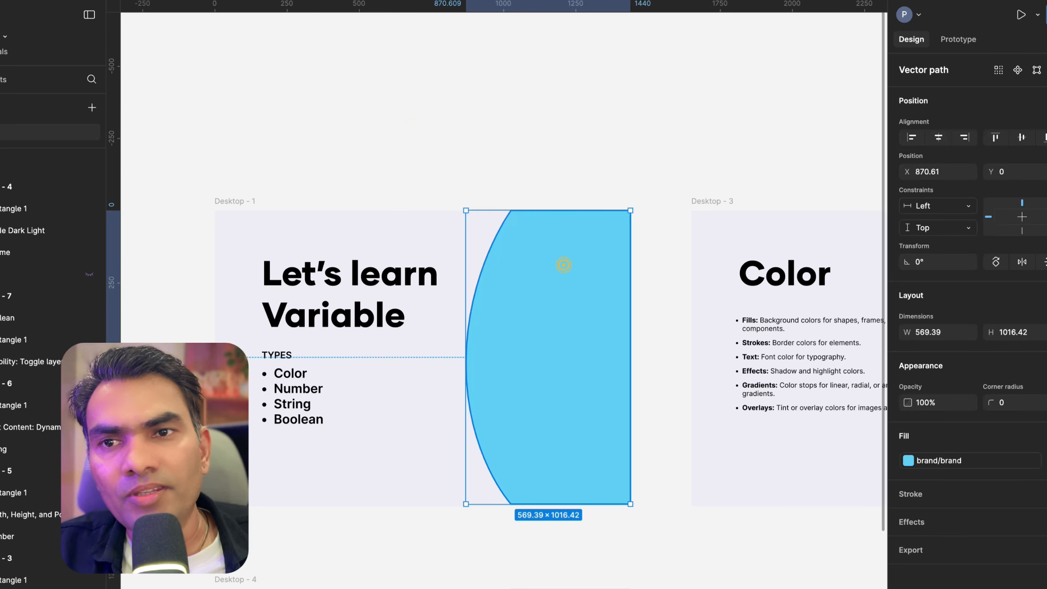
pyautogui.click(224, 198)
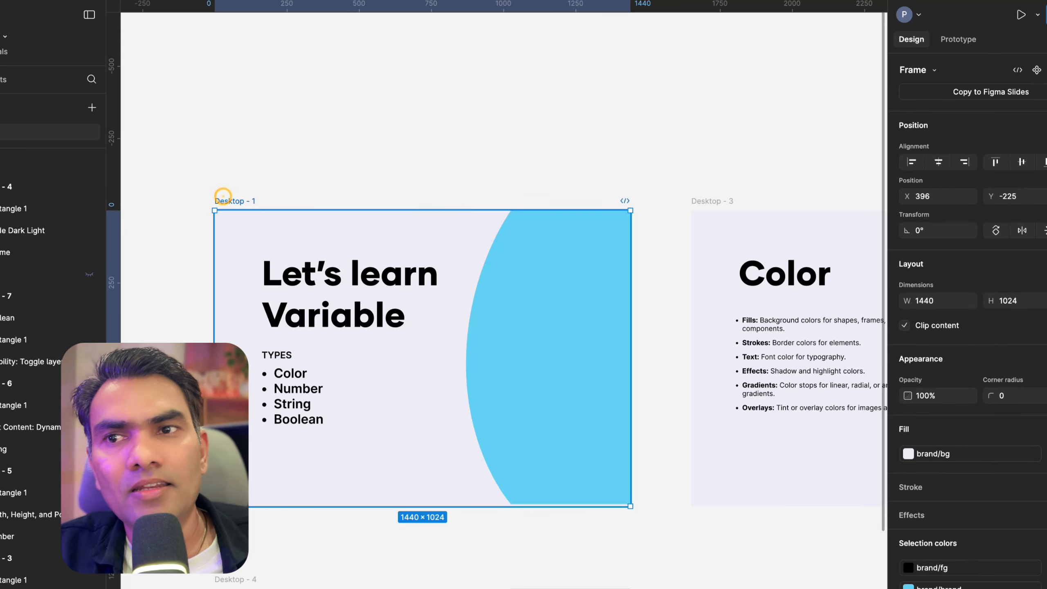
pyautogui.click(437, 138)
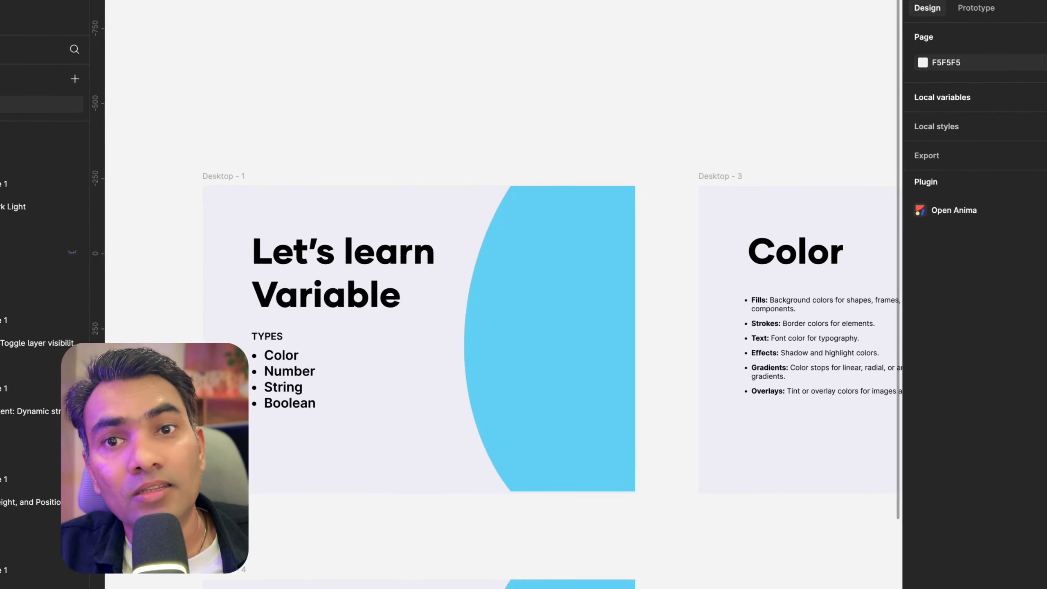
# Open the local variables and change the bg color variable to light cyan, HSL 189, 81, 93
pyautogui.click(993, 34)
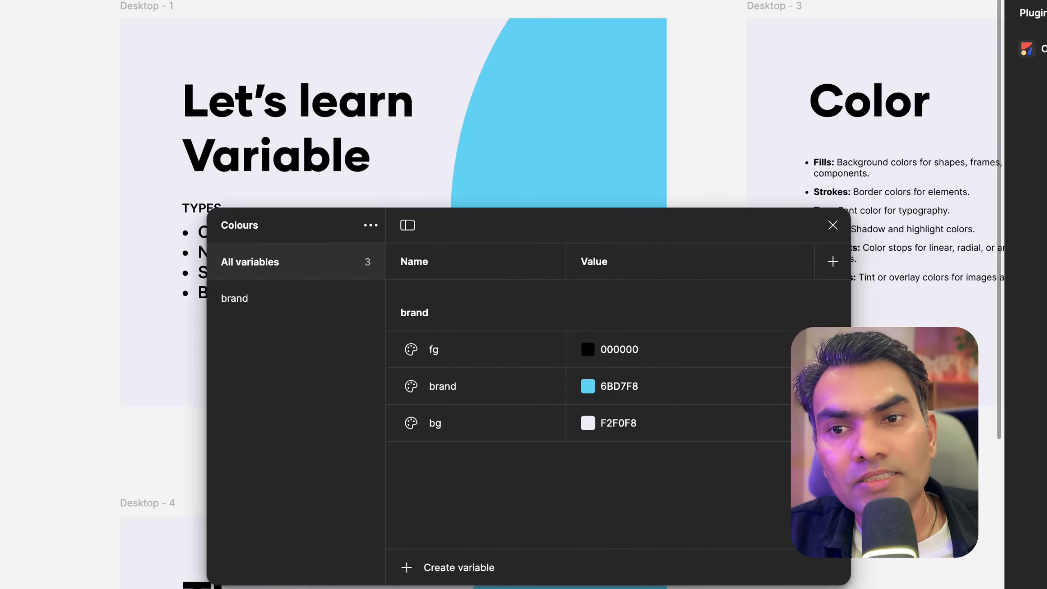
pyautogui.click(588, 422)
pyautogui.moveTo(619, 195)
pyautogui.mouseDown()
pyautogui.moveTo(615, 206)
pyautogui.moveTo(601, 197)
pyautogui.mouseUp()
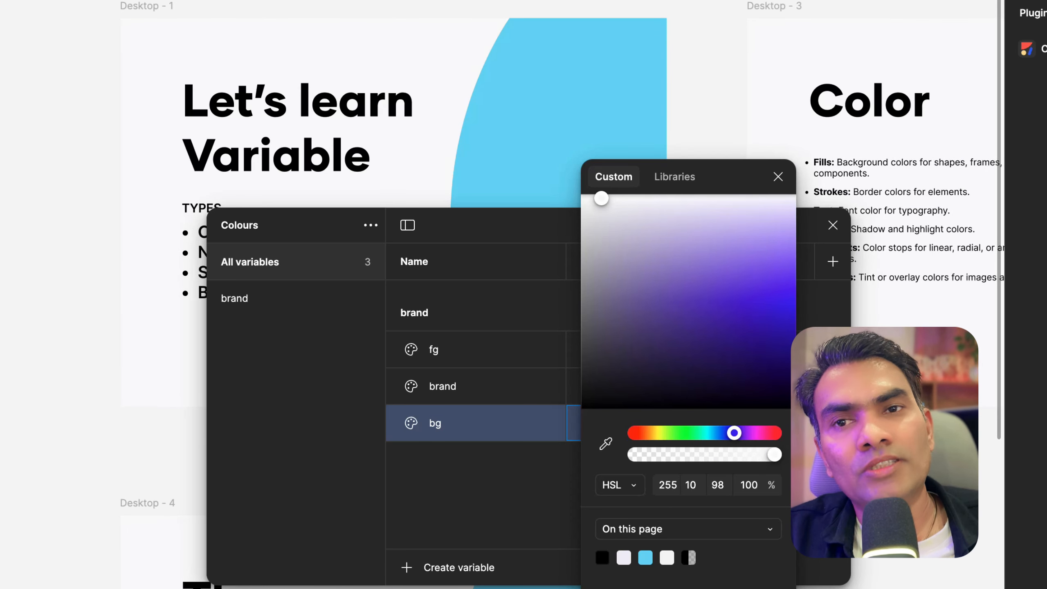
pyautogui.click(601, 203)
pyautogui.moveTo(601, 203)
pyautogui.mouseDown()
pyautogui.moveTo(610, 192)
pyautogui.moveTo(600, 211)
pyautogui.moveTo(619, 213)
pyautogui.mouseUp()
pyautogui.moveTo(733, 432); pyautogui.dragTo(707, 432)
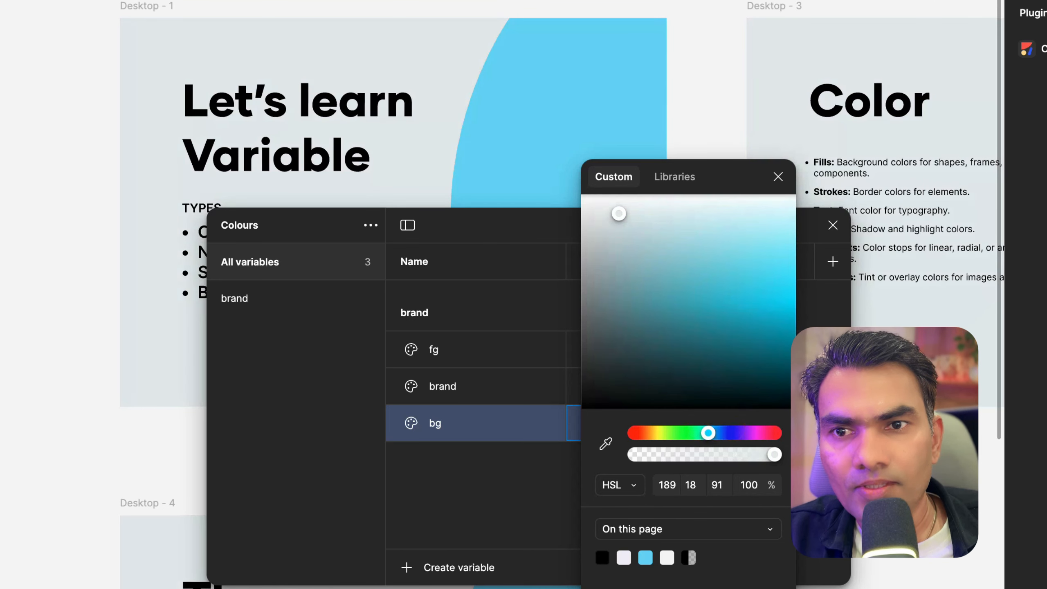
pyautogui.moveTo(726, 231); pyautogui.dragTo(755, 208)
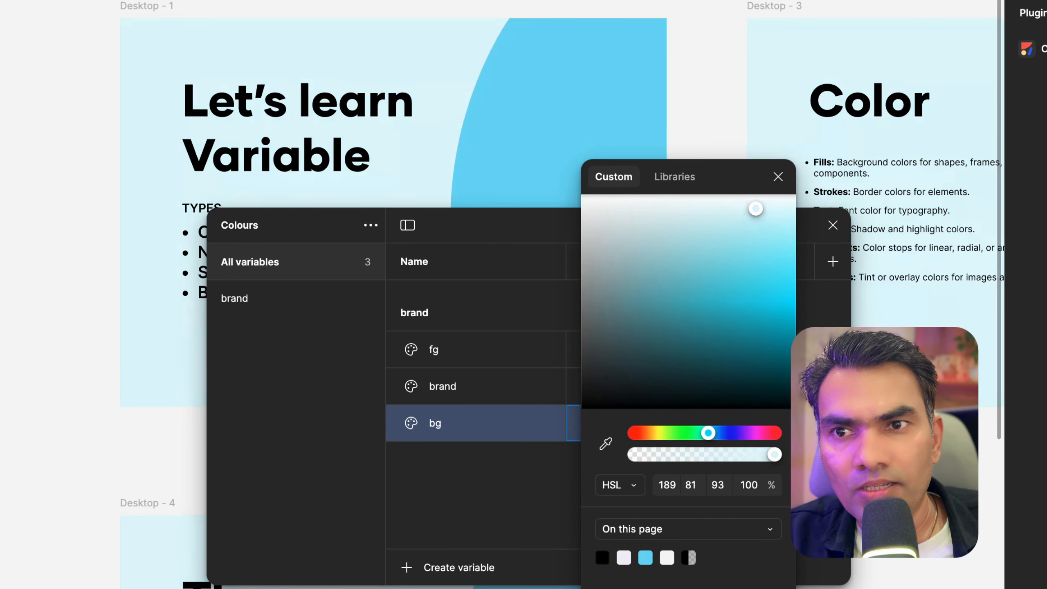
pyautogui.press('Escape')
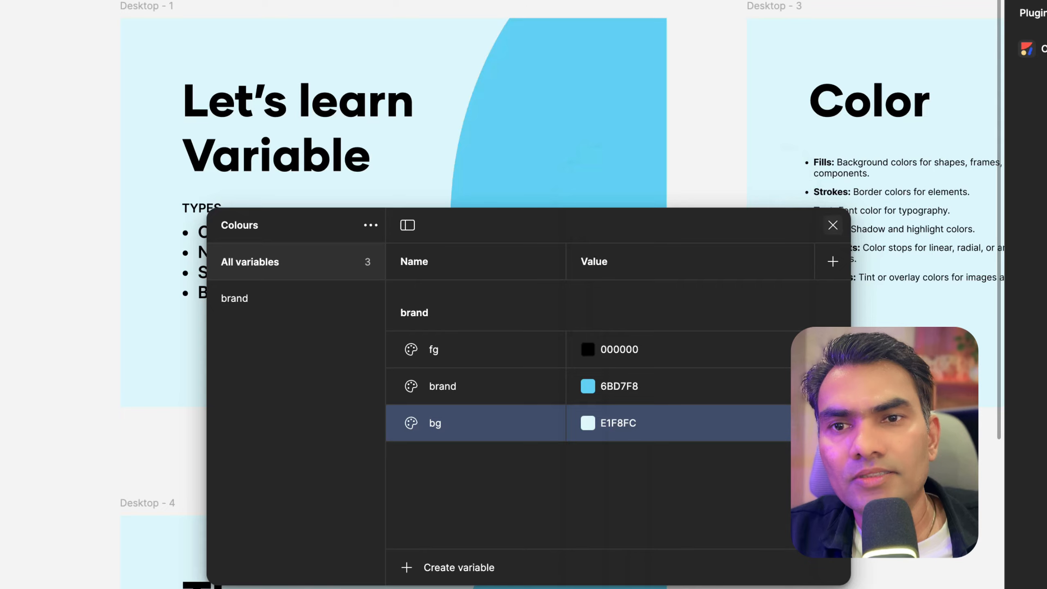
pyautogui.click(829, 227)
# Pan and zoom across all six slides to review the new background color
pyautogui.scroll(-5, 455, 112)
pyautogui.scroll(3, 523, 206)
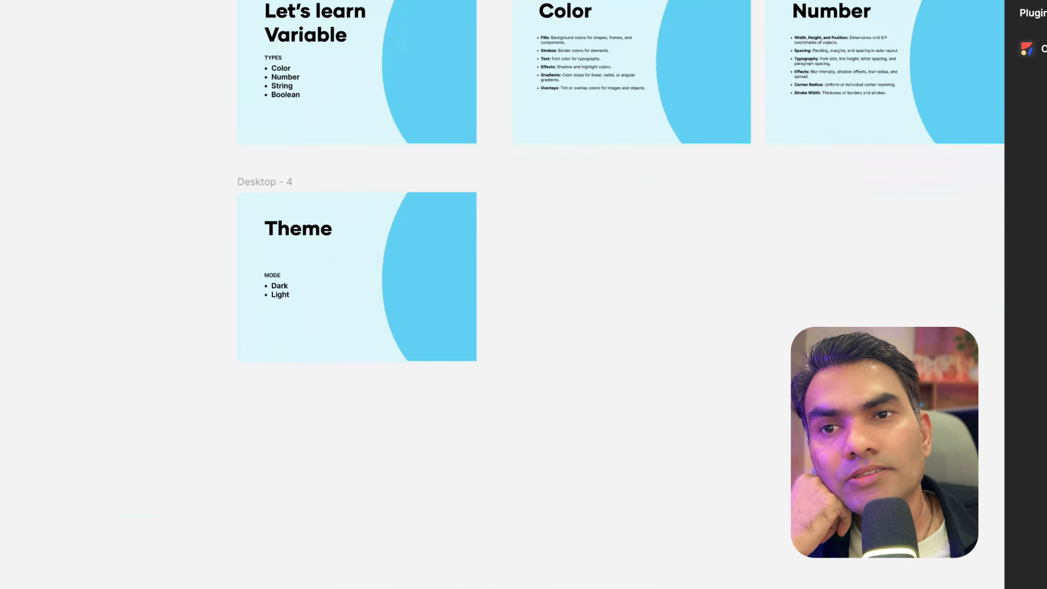
pyautogui.scroll(5, 360, 83)
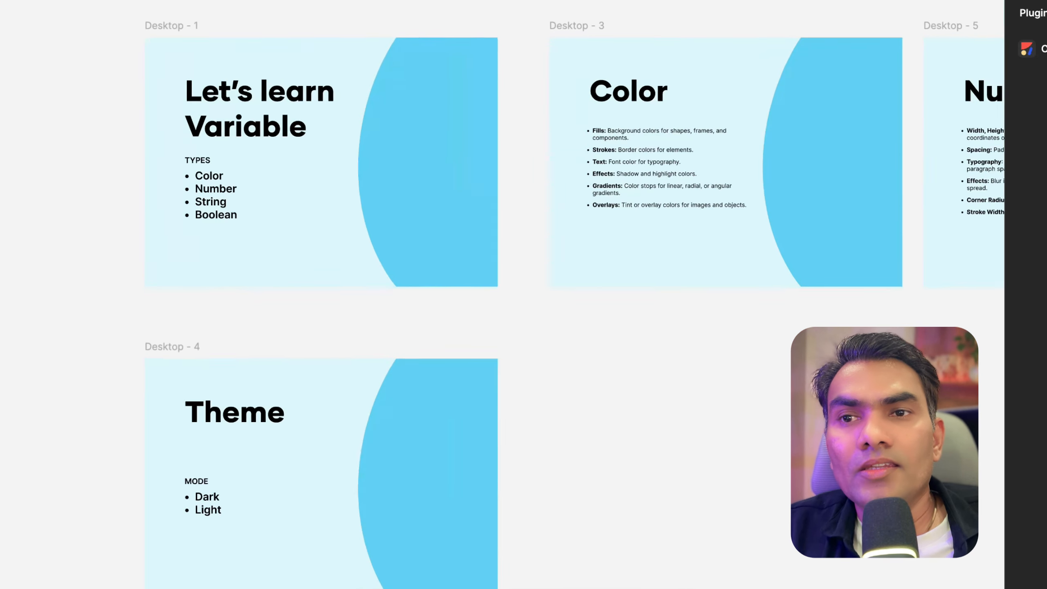
pyautogui.hscroll(1, 359, 82)
pyautogui.scroll(-3, 233, 48)
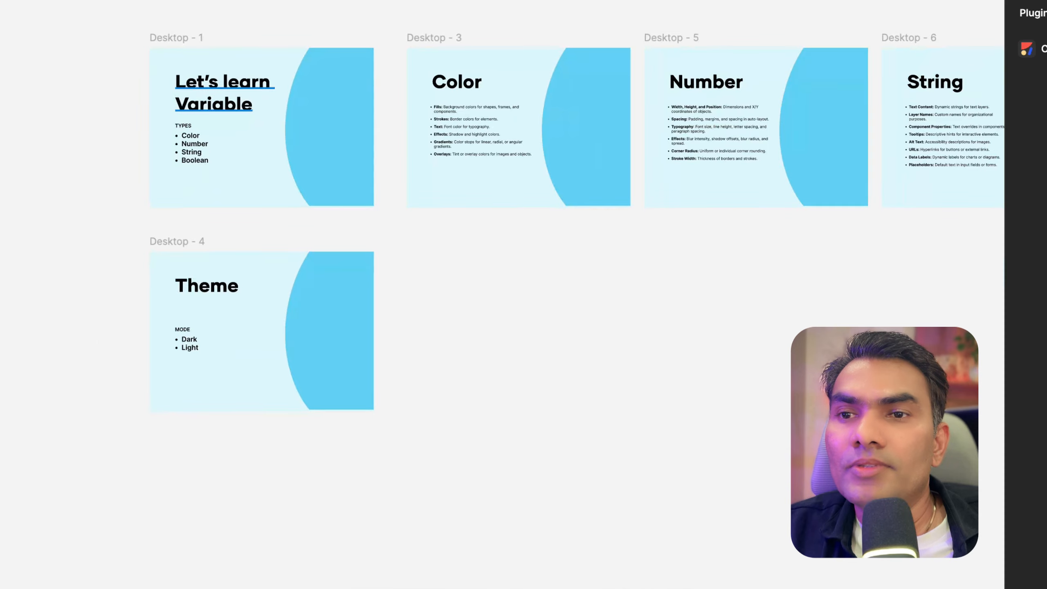
pyautogui.scroll(3, 237, 41)
pyautogui.hscroll(5, 237, 41)
pyautogui.scroll(-2, 436, 91)
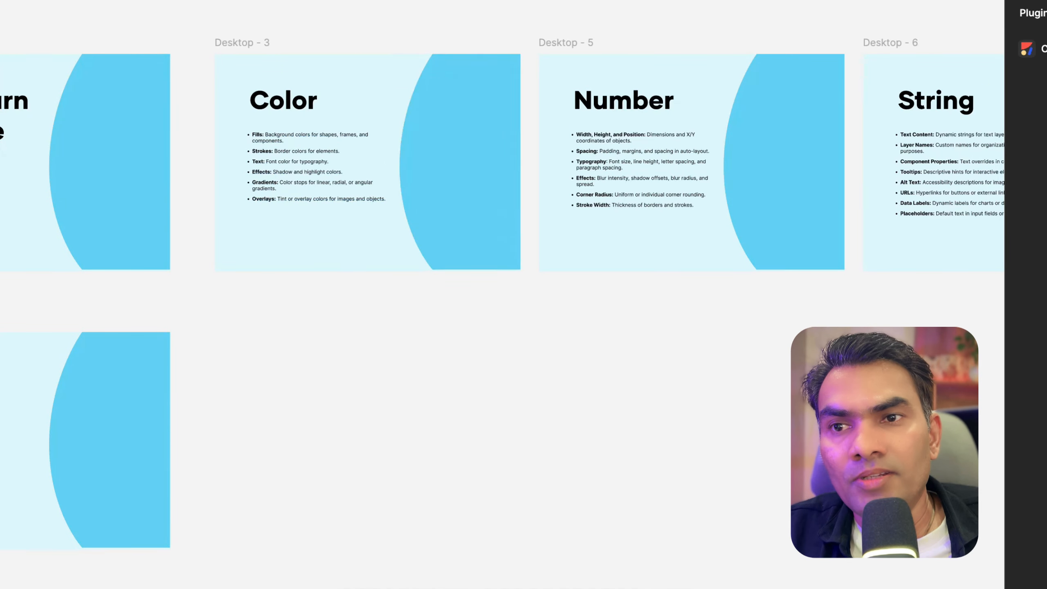
pyautogui.scroll(-3, 436, 91)
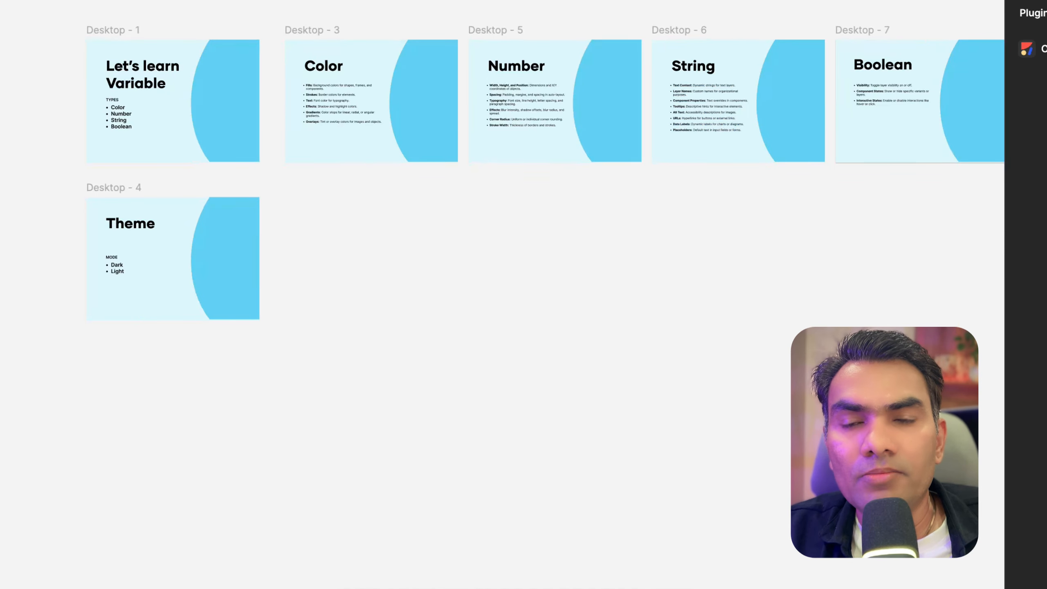
pyautogui.scroll(3, 474, 144)
pyautogui.hscroll(4, 474, 144)
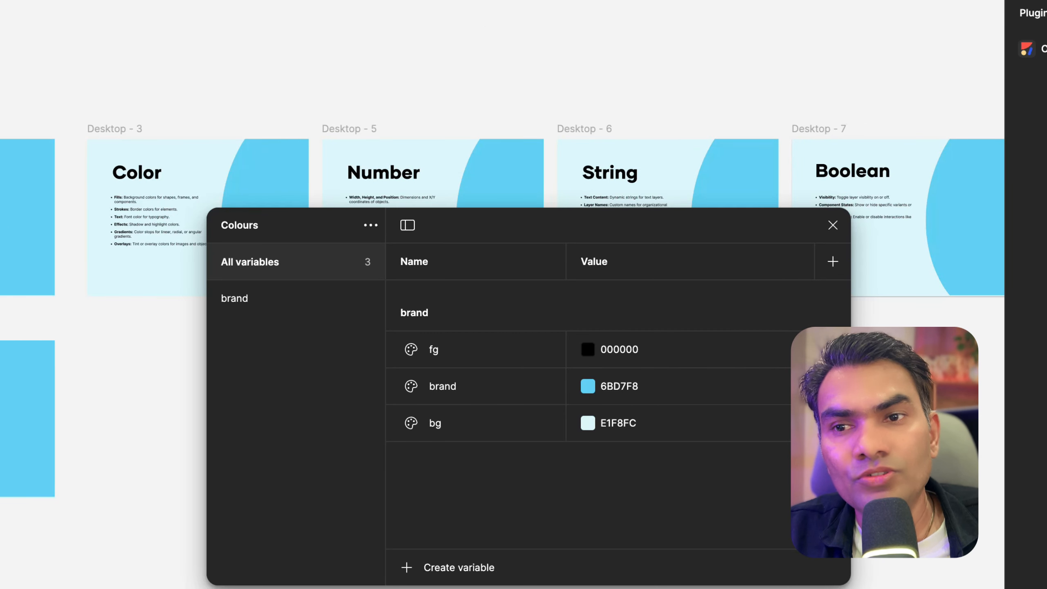
pyautogui.click(412, 567)
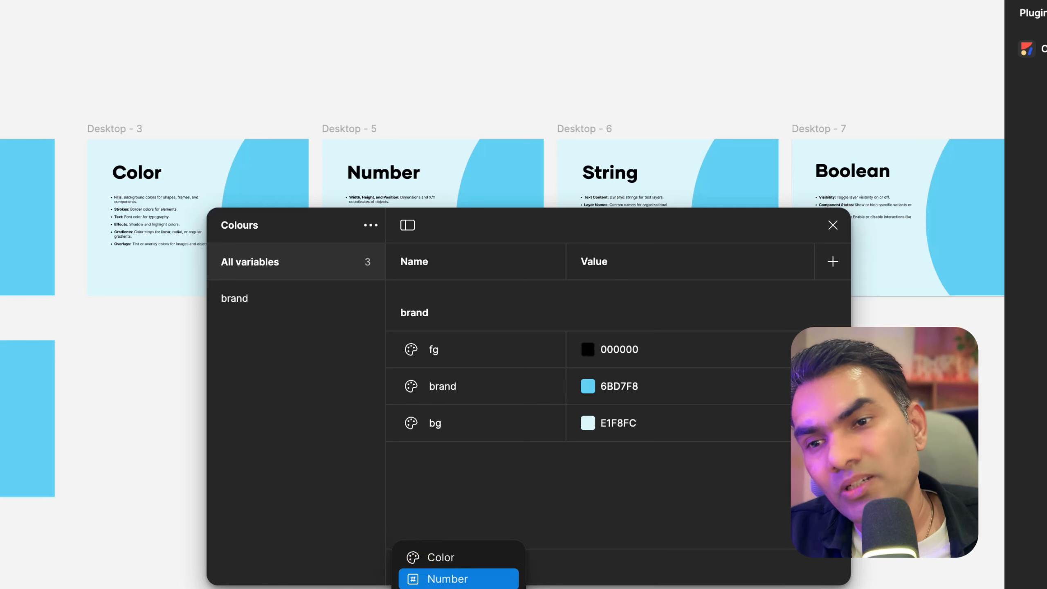
pyautogui.click(445, 577)
pyautogui.press('Return')
pyautogui.rightClick(454, 299)
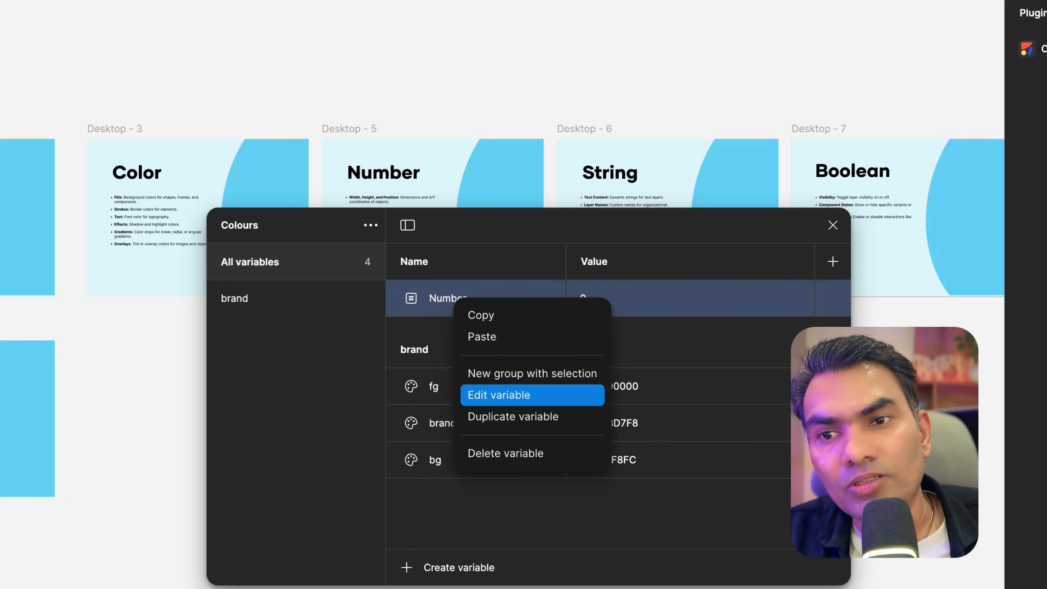
pyautogui.click(495, 449)
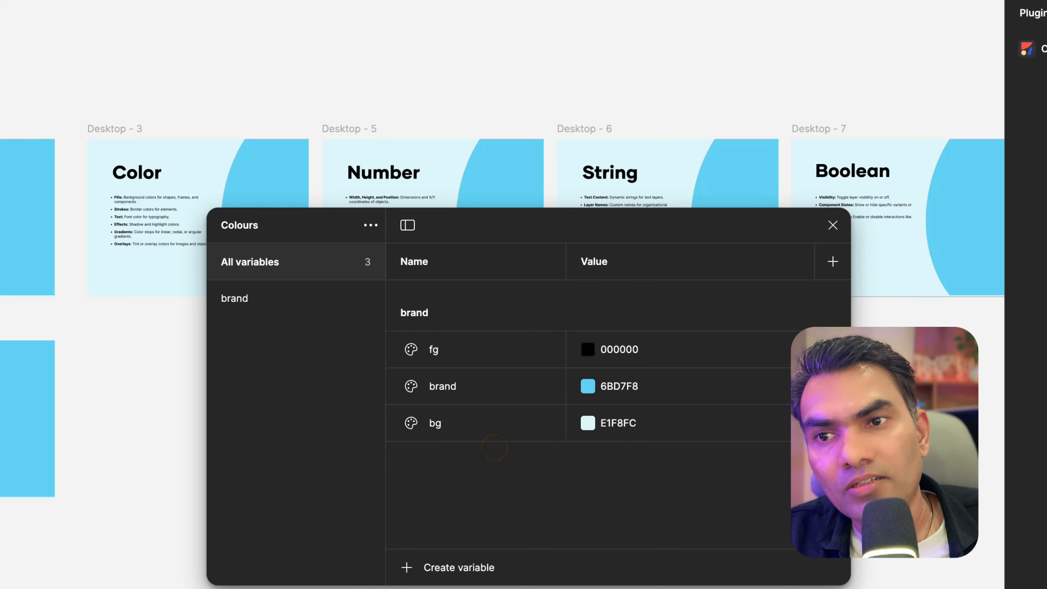
# Create a new variable collection named Size
pyautogui.click(370, 225)
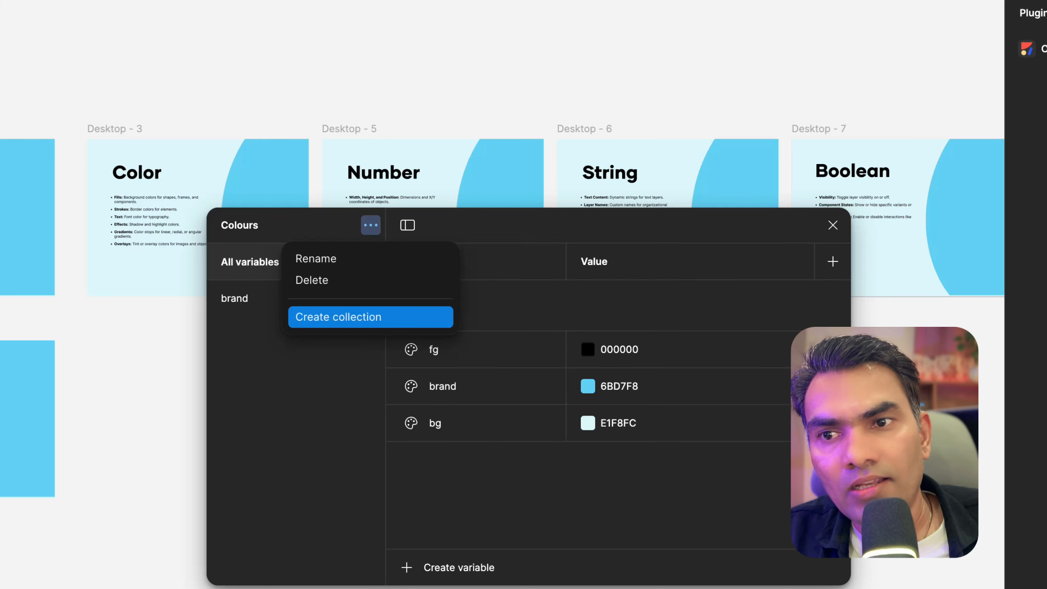
pyautogui.click(371, 316)
pyautogui.press('BackSpace')
pyautogui.press('BackSpace')
pyautogui.press('BackSpace')
pyautogui.press('BackSpace')
pyautogui.press('BackSpace')
pyautogui.press('BackSpace')
pyautogui.press('BackSpace')
pyautogui.press('BackSpace')
pyautogui.press('BackSpace')
pyautogui.press('BackSpace')
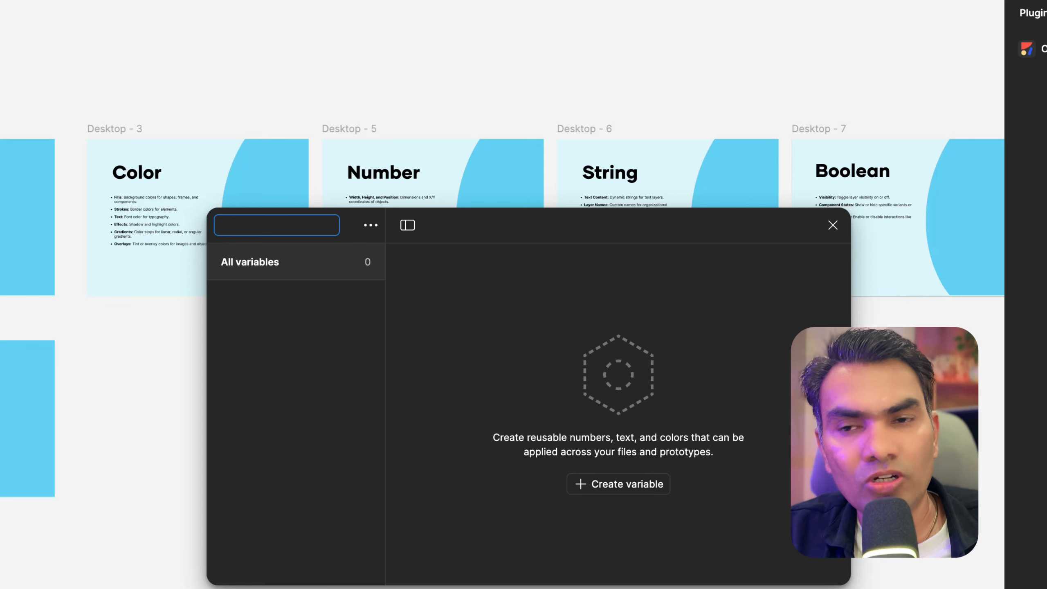
pyautogui.write('Zise')
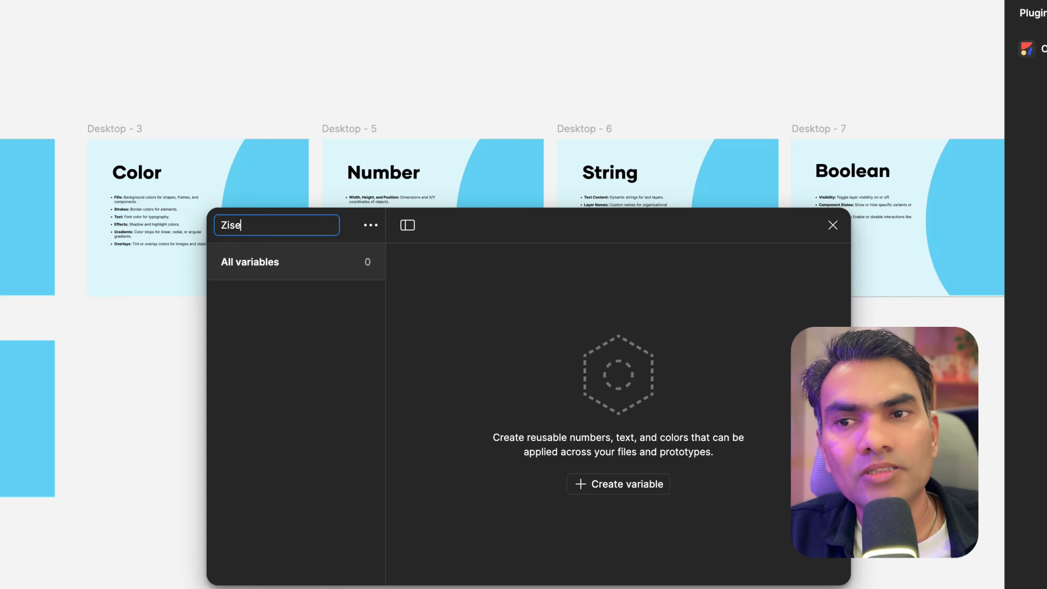
pyautogui.press('BackSpace')
pyautogui.press('BackSpace')
pyautogui.press('BackSpace')
pyautogui.press('BackSpace')
pyautogui.write('Si')
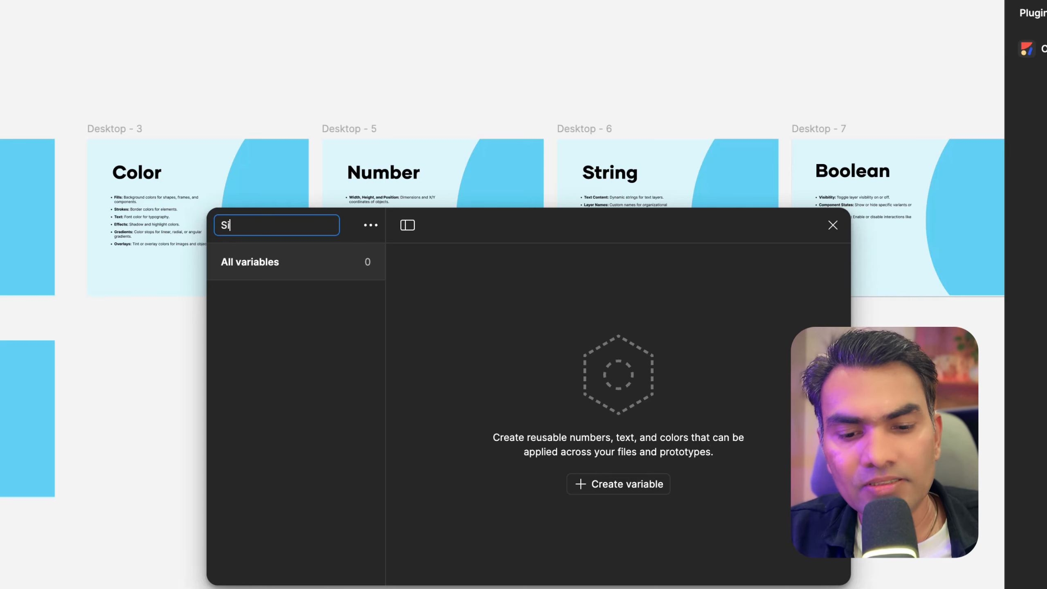
pyautogui.write('ze')
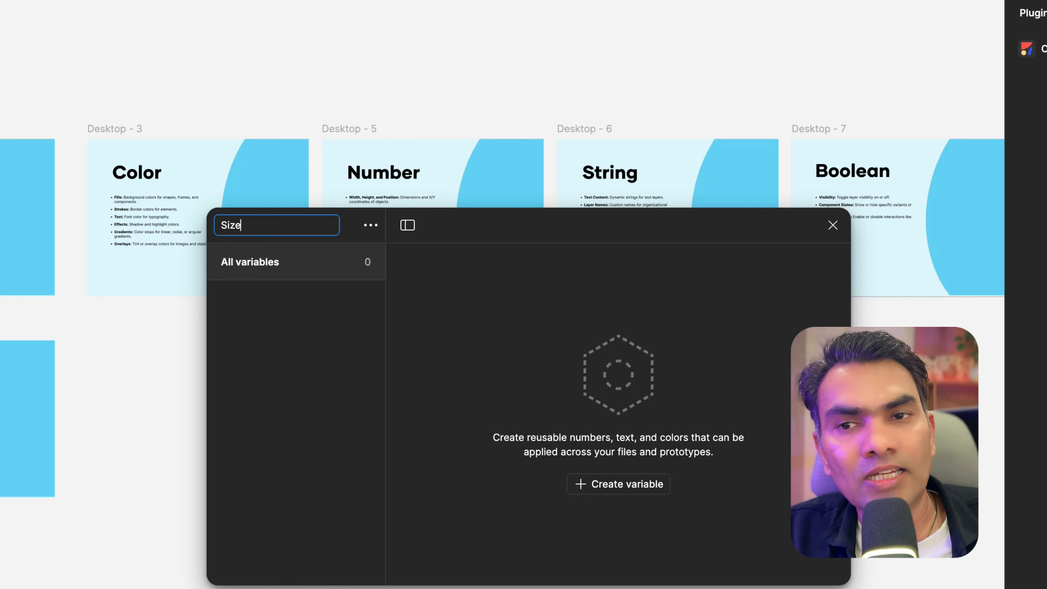
pyautogui.click(542, 308)
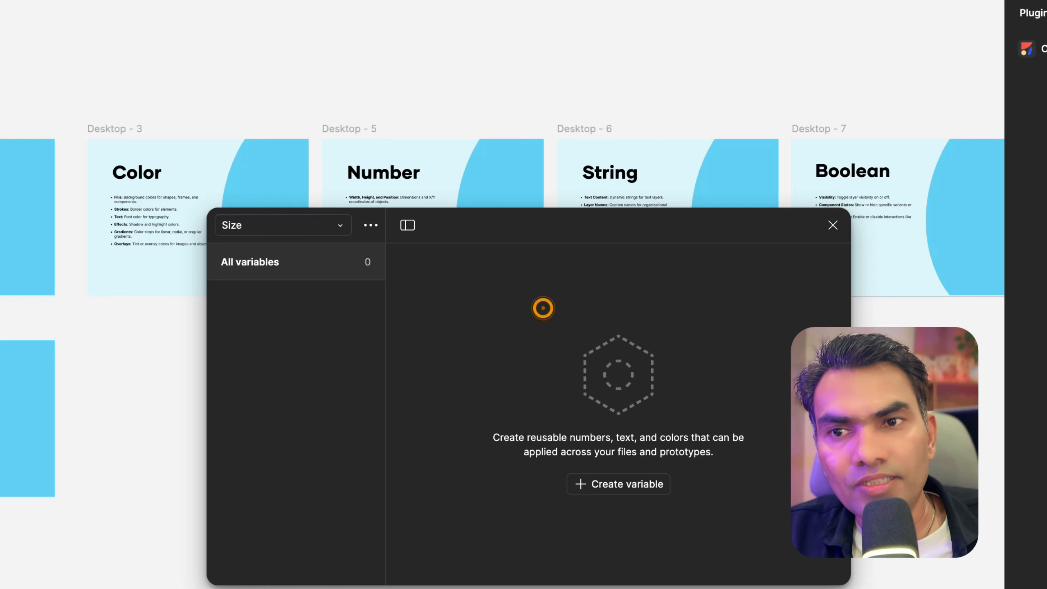
# Add a number variable to the Size collection and open its name for editing
pyautogui.moveTo(505, 225); pyautogui.dragTo(440, 82)
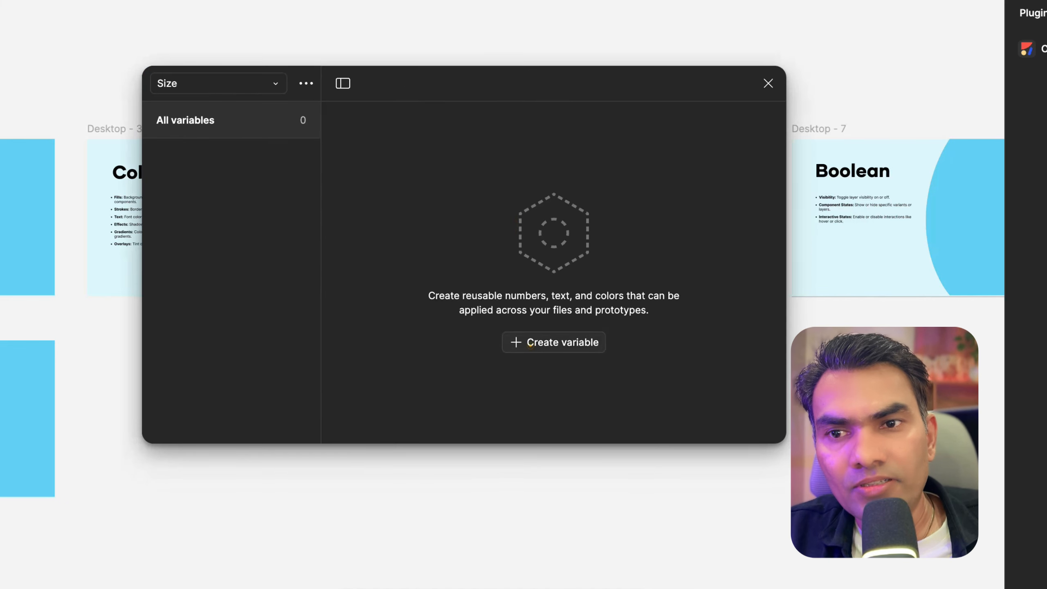
pyautogui.click(517, 342)
pyautogui.click(529, 397)
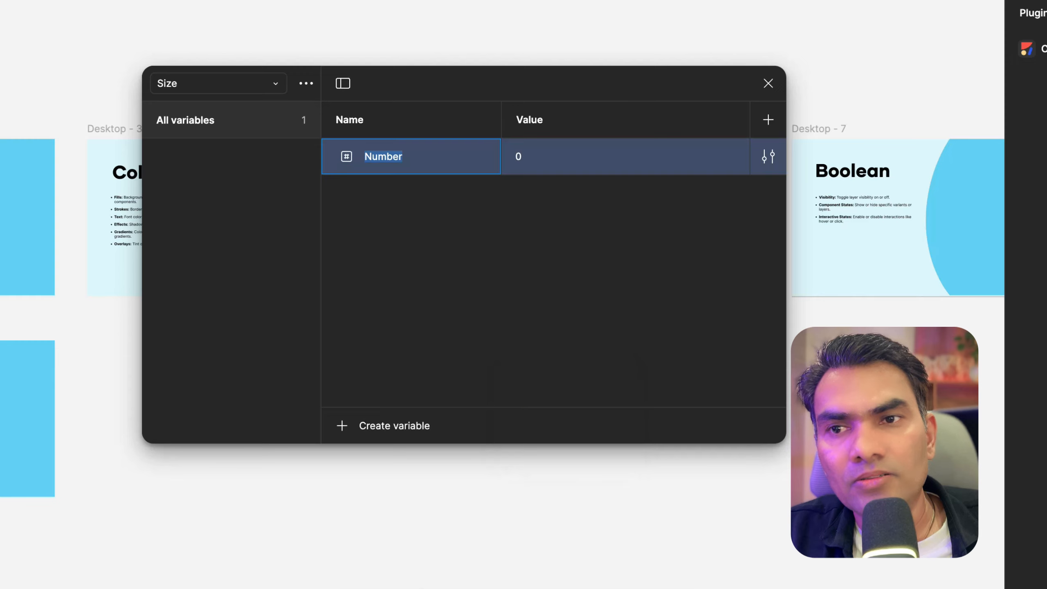
pyautogui.doubleClick(406, 155)
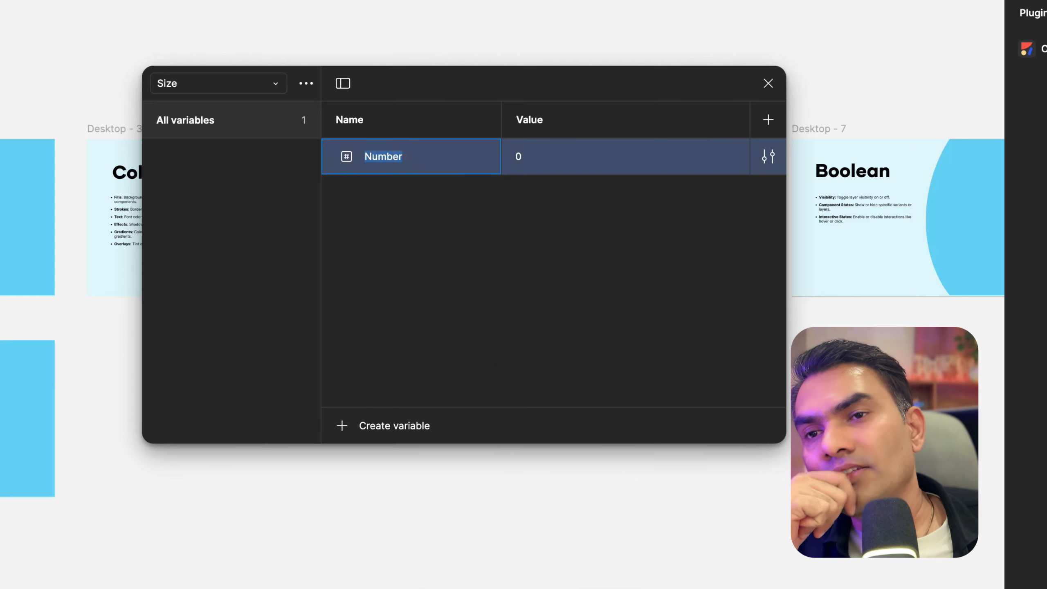
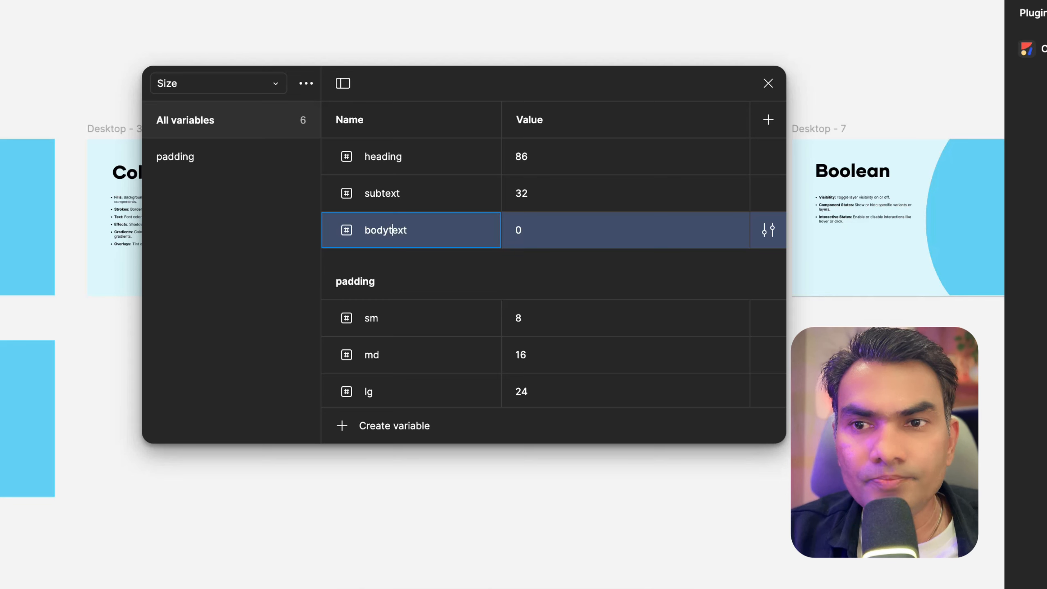
# Rename the third variable bodyText and set its value to 16
pyautogui.write('T')
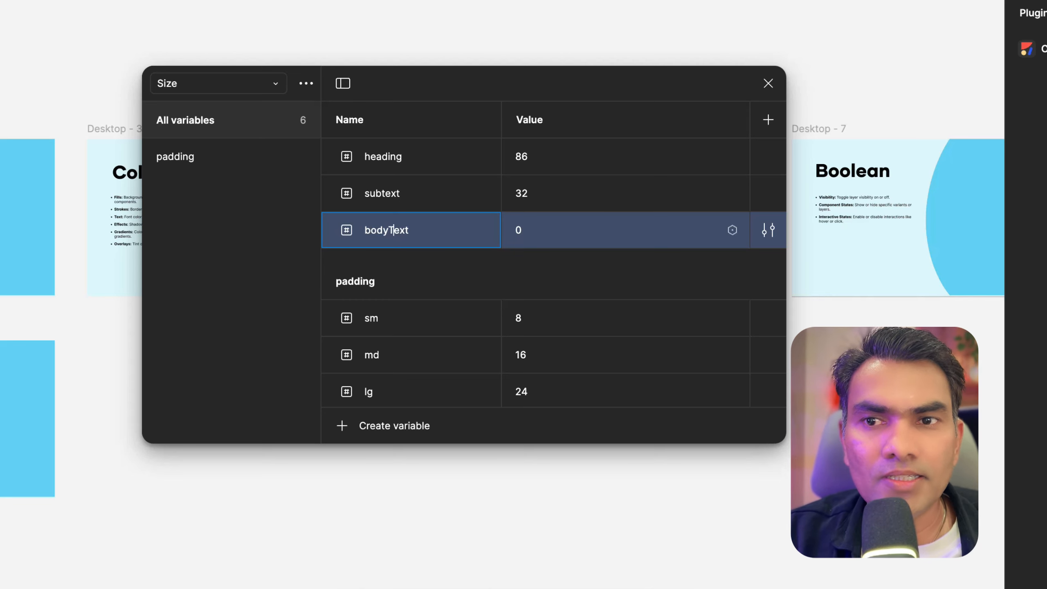
pyautogui.click(541, 224)
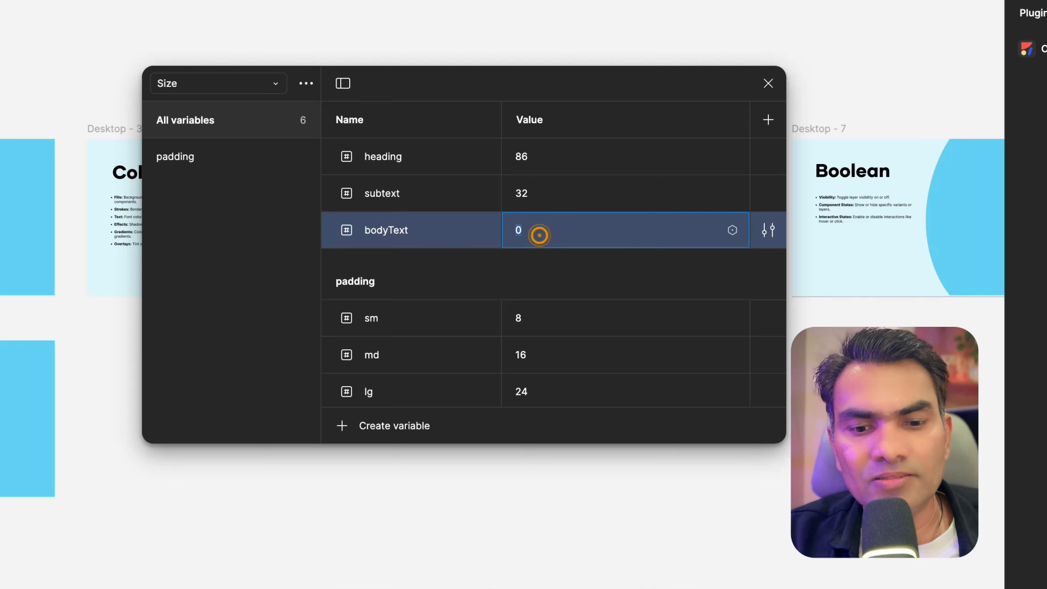
pyautogui.write('16')
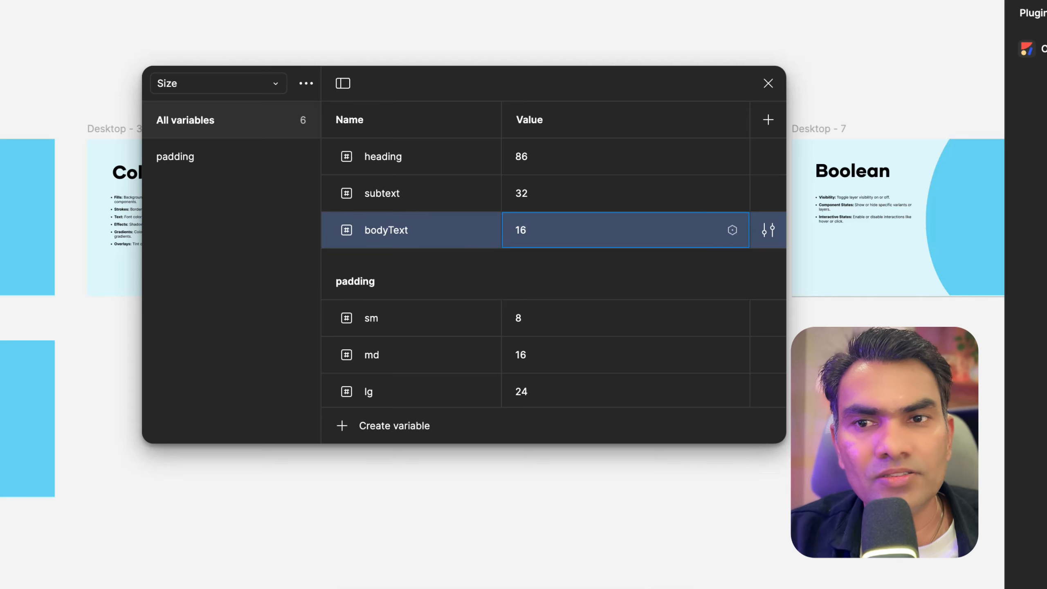
pyautogui.press('Return')
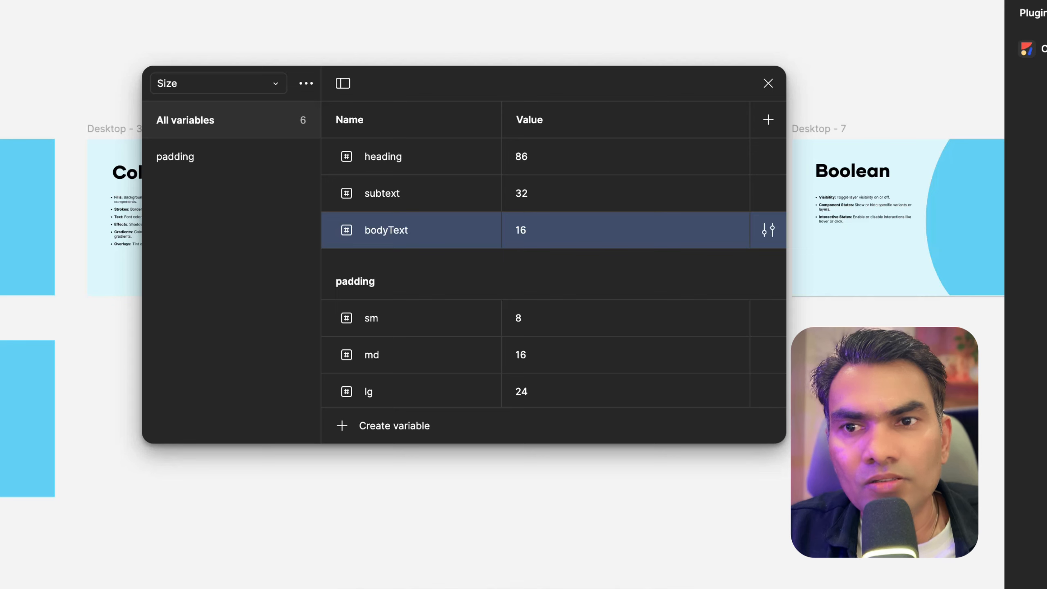
# Rename the bodyText variable to fontSize/bodyText to place it in a fontSize group
pyautogui.doubleClick(405, 229)
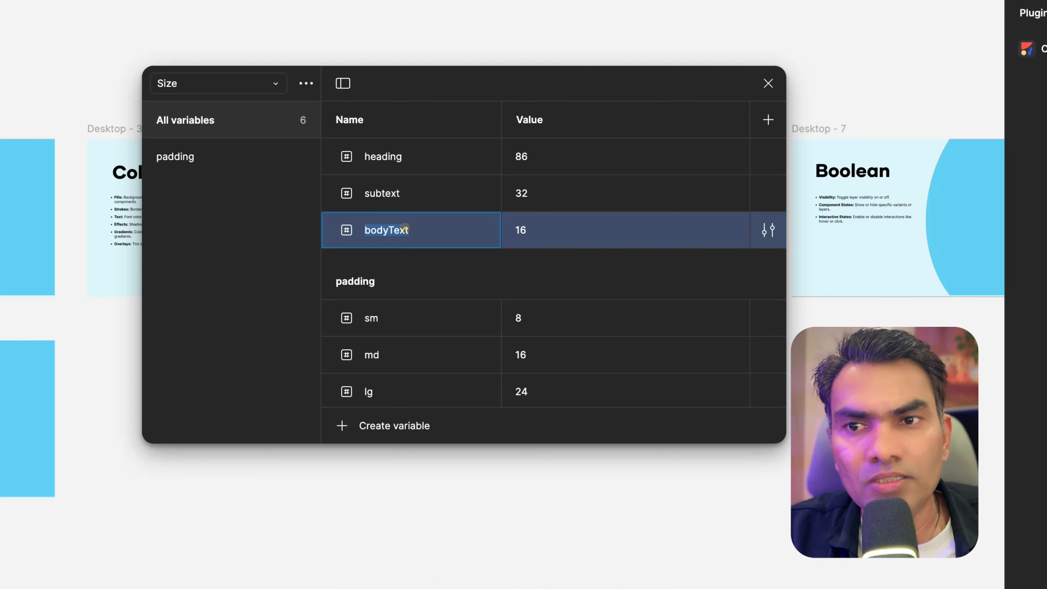
pyautogui.press('Left')
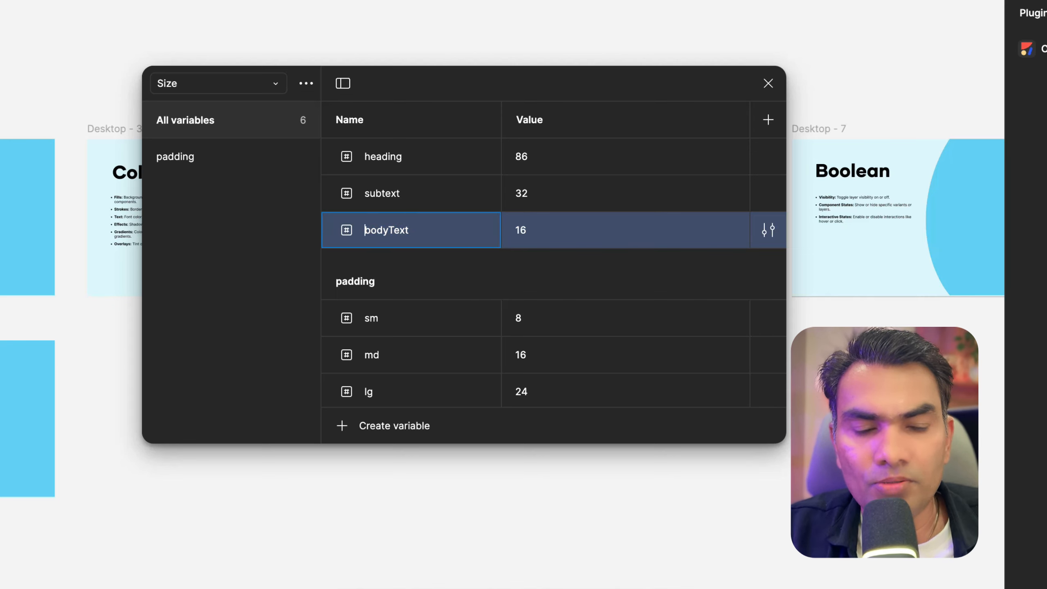
pyautogui.write('font')
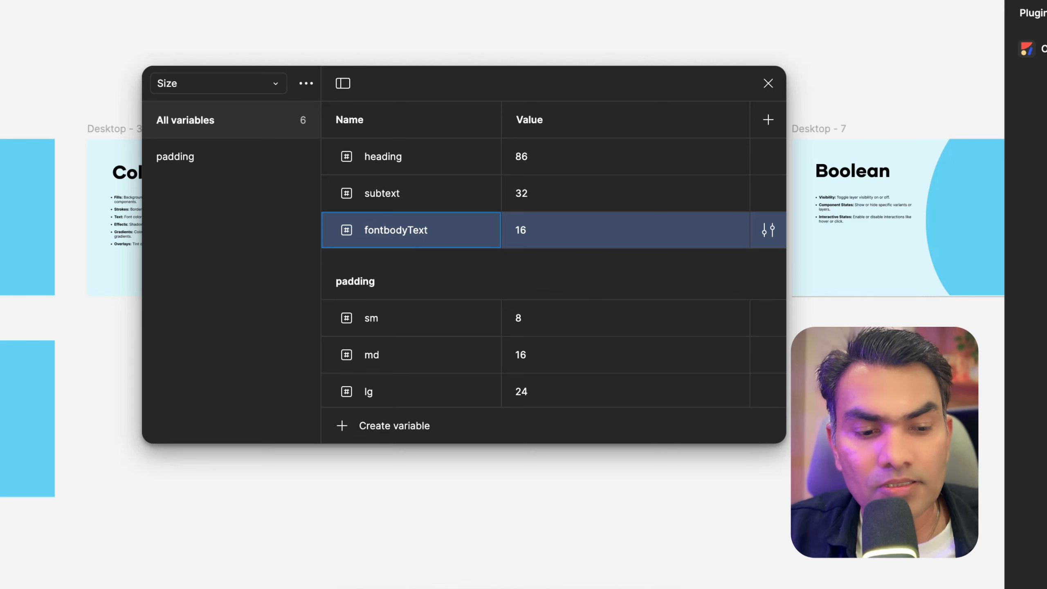
pyautogui.write('Size')
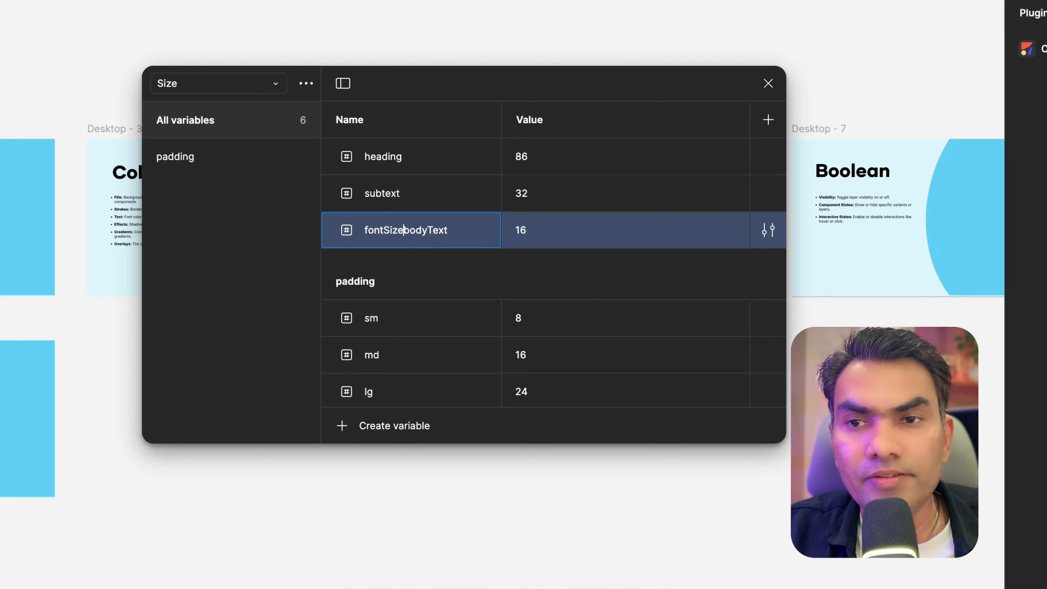
pyautogui.write('/')
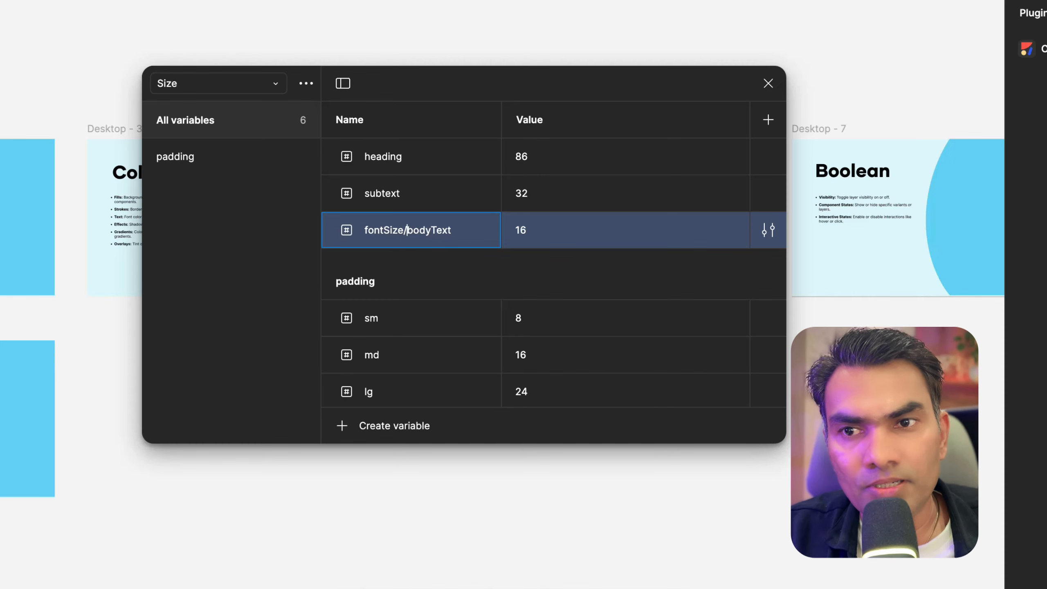
pyautogui.press('Return')
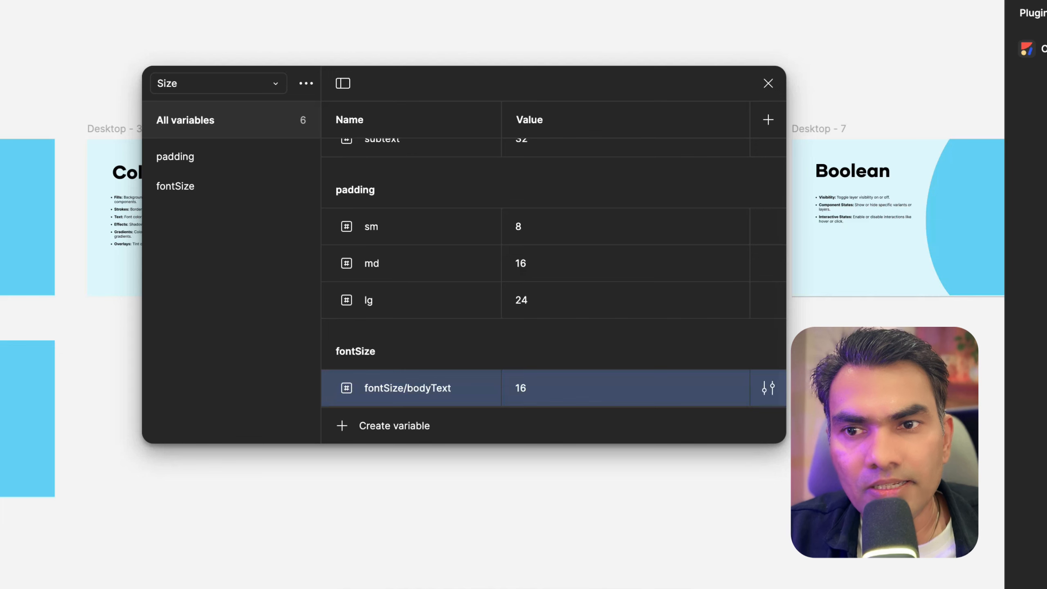
# Move the heading and subtext variables into the fontSize group
pyautogui.scroll(2, 552, 266)
pyautogui.click(381, 157)
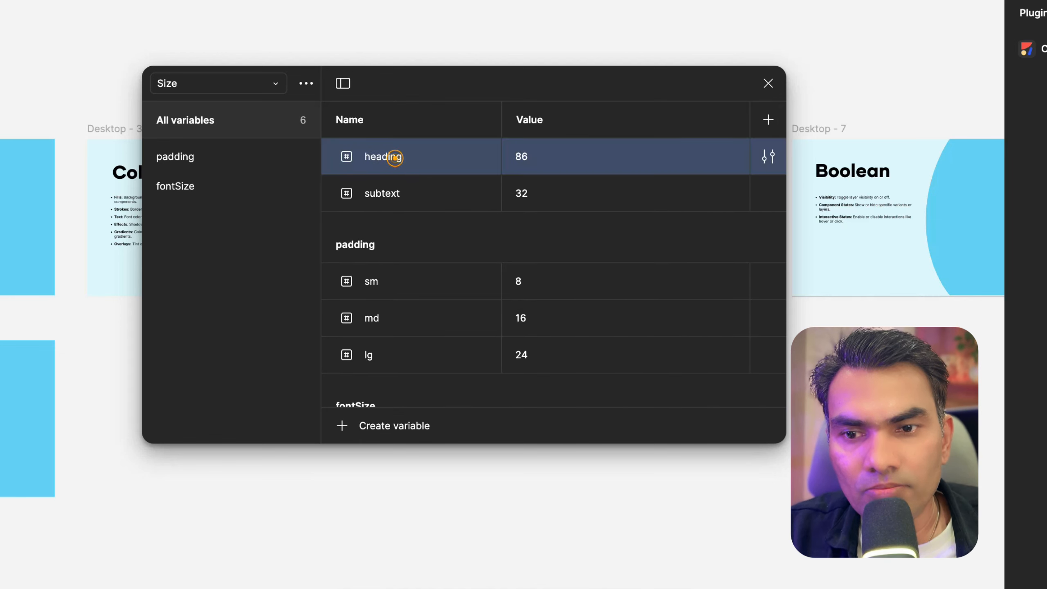
pyautogui.keyDown('shift'); pyautogui.click(427, 193); pyautogui.keyUp('shift')
pyautogui.scroll(-2, 429, 178)
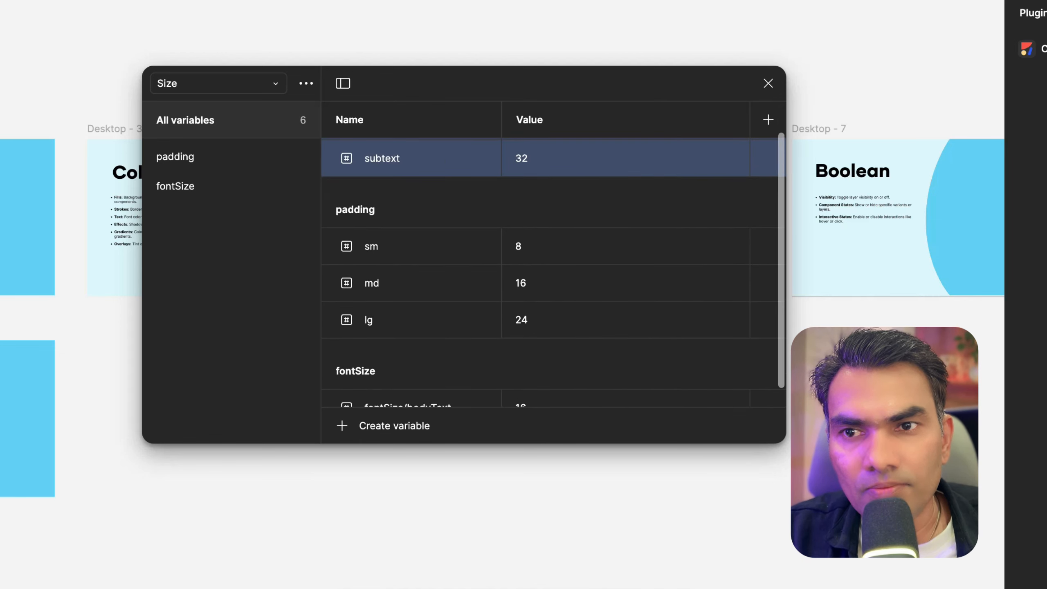
pyautogui.moveTo(429, 166); pyautogui.dragTo(429, 395)
# Move and enlarge the variables window to review the fontSize group, then close it
pyautogui.scroll(-2, 429, 362)
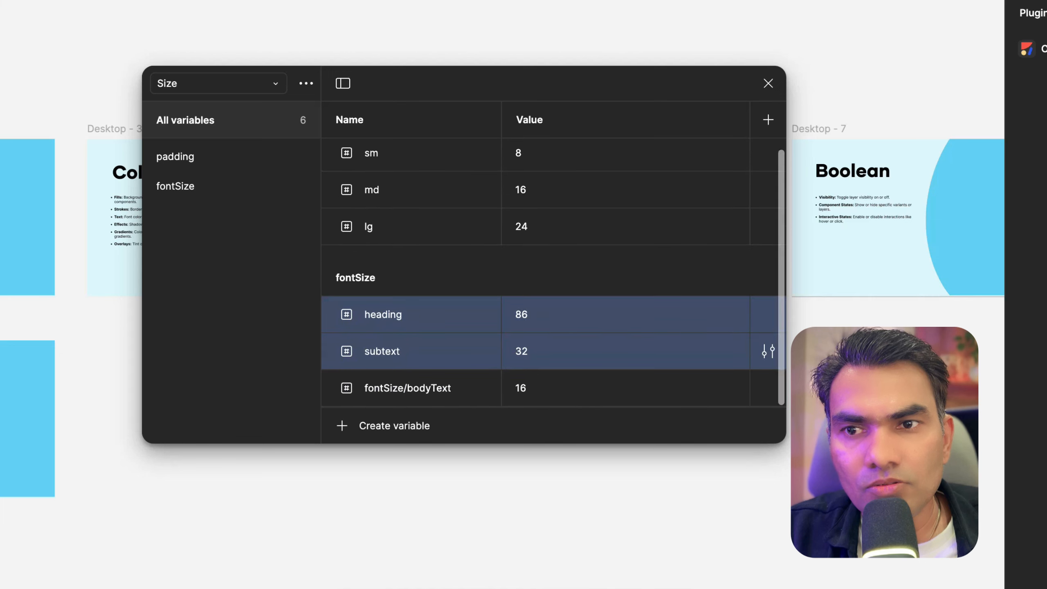
pyautogui.moveTo(451, 85); pyautogui.dragTo(415, 0)
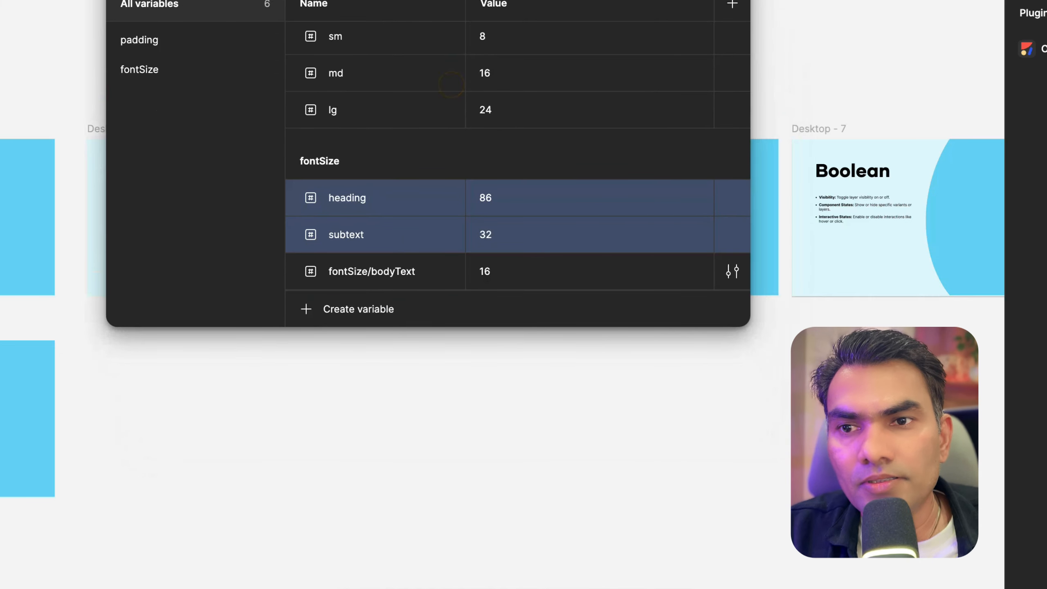
pyautogui.moveTo(432, 326); pyautogui.dragTo(432, 523)
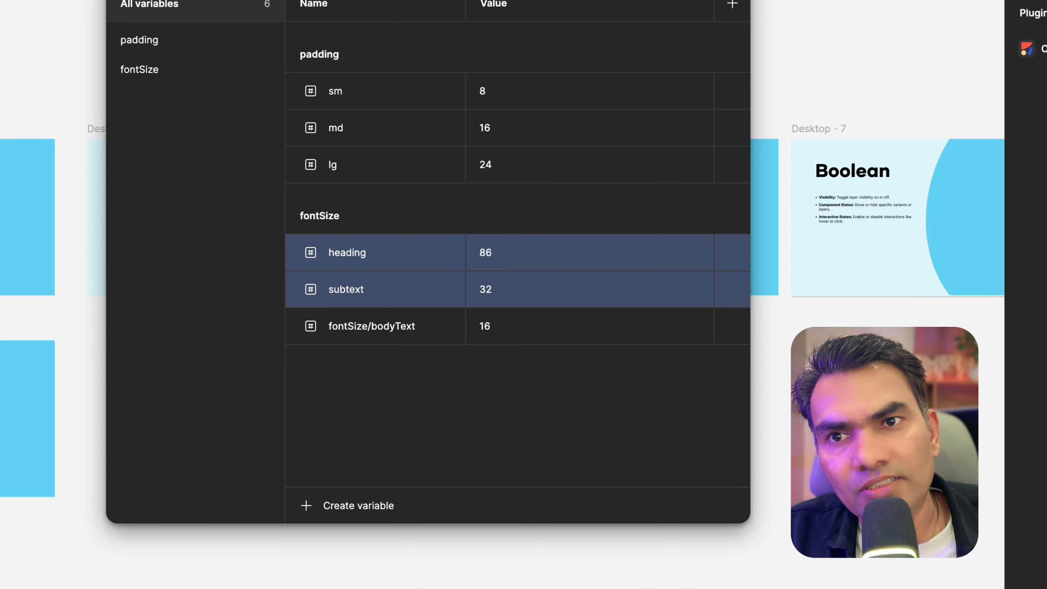
pyautogui.press('Escape')
# Select the title text on all six slides
pyautogui.scroll(-5, 626, 3)
pyautogui.hscroll(-4, 576, 83)
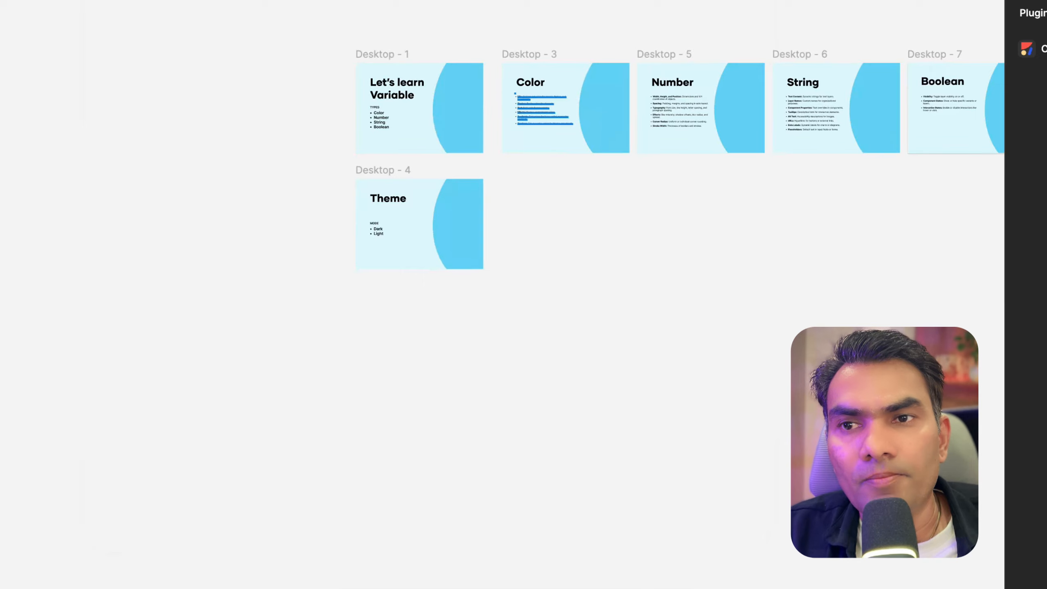
pyautogui.scroll(5, 522, 115)
pyautogui.click(256, 79)
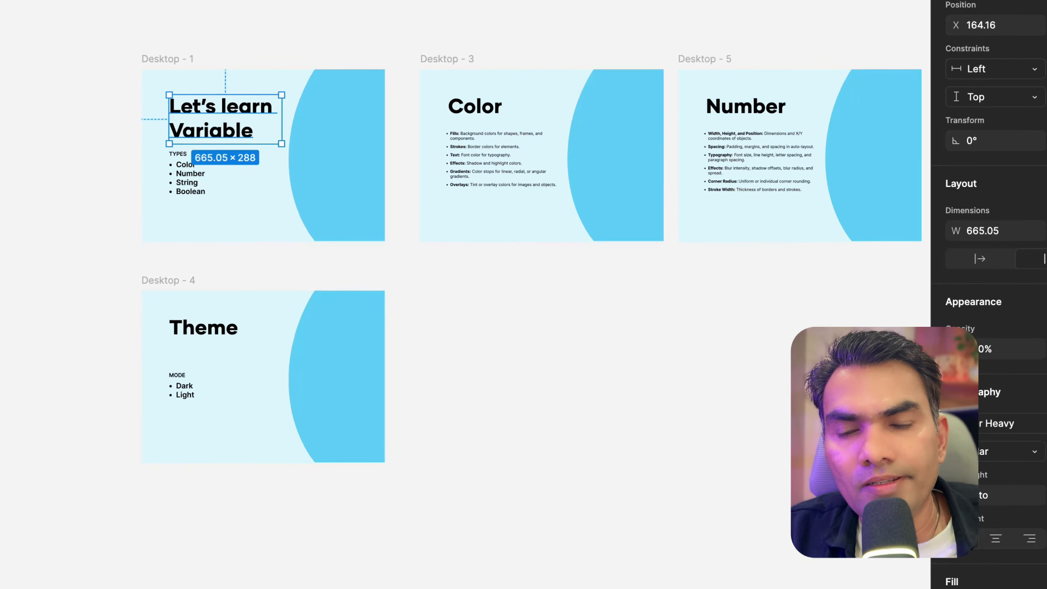
pyautogui.scroll(5, 235, 85)
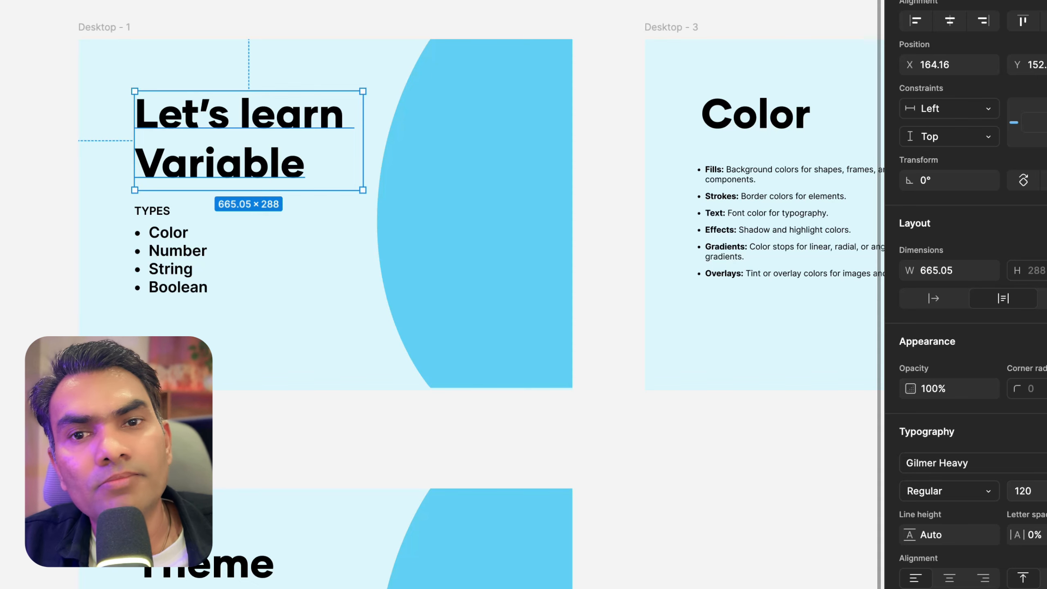
pyautogui.scroll(-5, 135, 125)
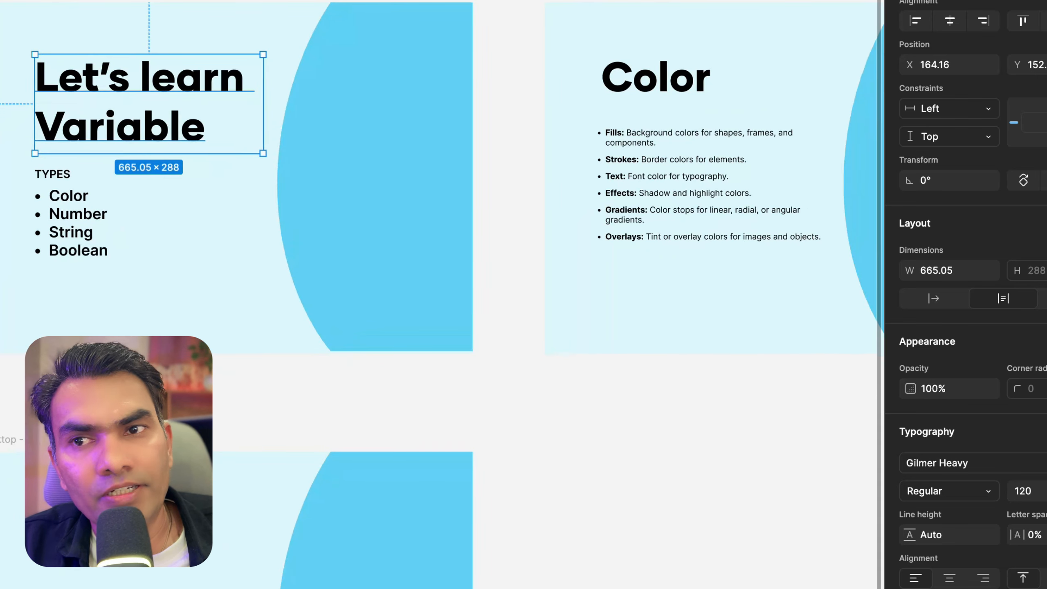
pyautogui.hscroll(5, 231, 124)
pyautogui.scroll(-3, 229, 124)
pyautogui.scroll(5, 215, 97)
pyautogui.keyDown('shift'); pyautogui.click(252, 117); pyautogui.keyUp('shift')
pyautogui.scroll(-3, 252, 117)
pyautogui.keyDown('shift'); pyautogui.click(432, 116); pyautogui.keyUp('shift')
pyautogui.keyDown('shift'); pyautogui.click(597, 117); pyautogui.keyUp('shift')
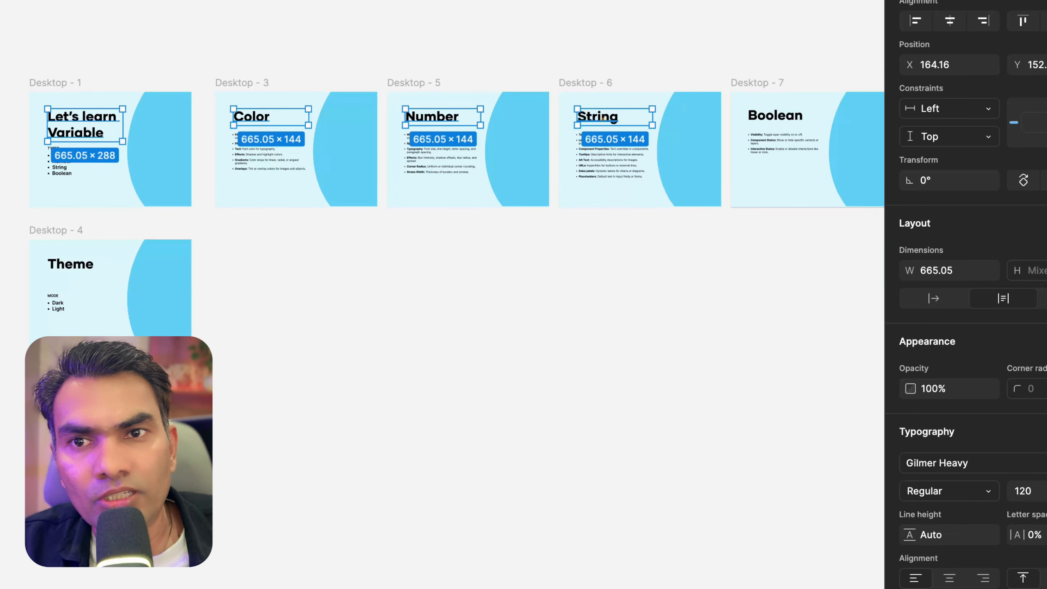
pyautogui.keyDown('shift'); pyautogui.click(775, 117); pyautogui.keyUp('shift')
pyautogui.keyDown('shift'); pyautogui.click(50, 264); pyautogui.keyUp('shift')
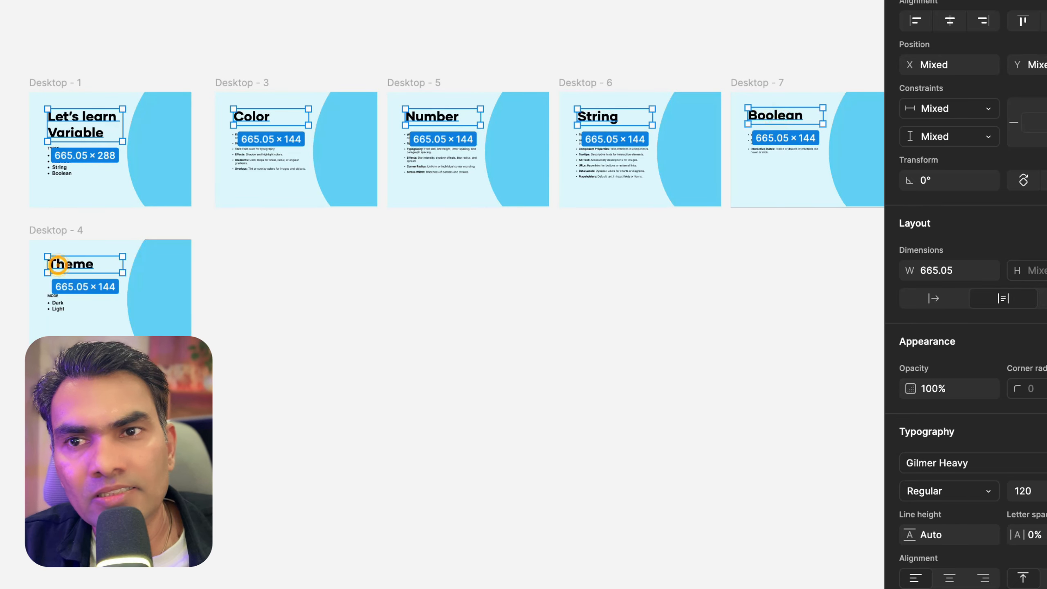
# Apply the heading variable from the fontSize group to the selected titles' font size
pyautogui.scroll(5, 61, 153)
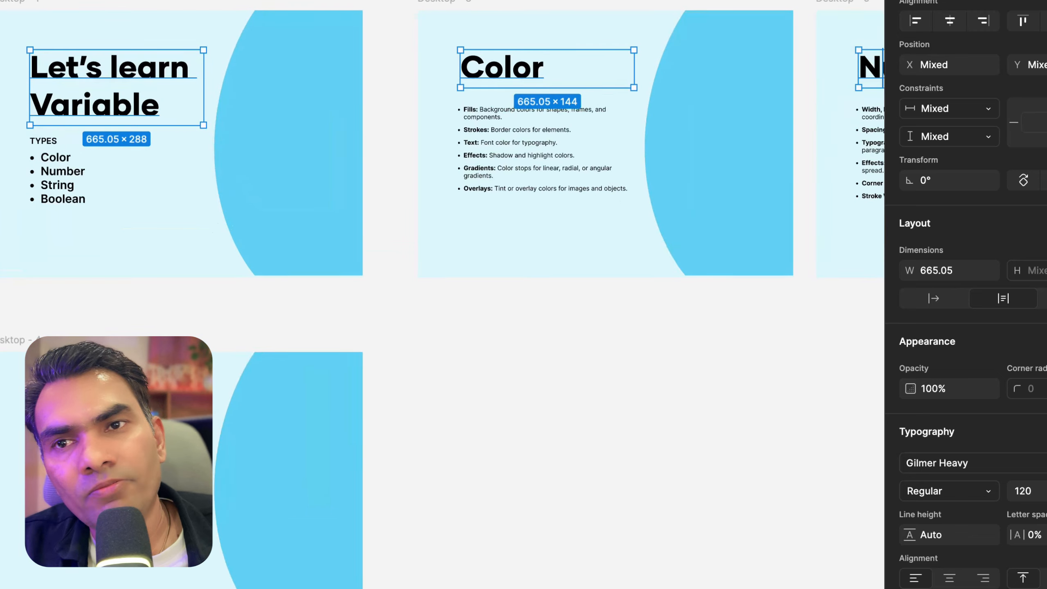
pyautogui.scroll(-2, 24, 154)
pyautogui.scroll(4, 216, 111)
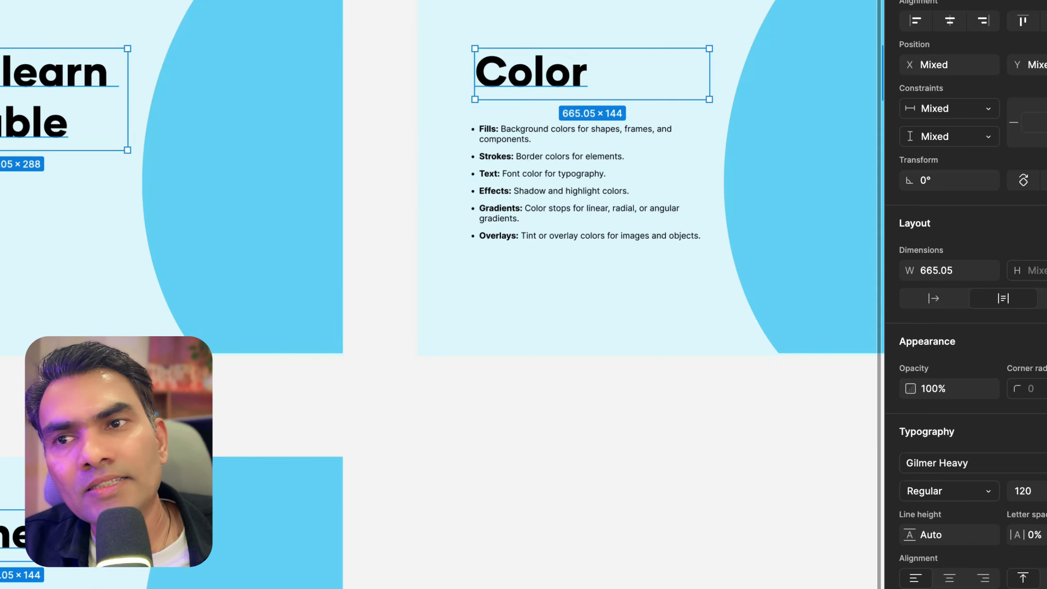
pyautogui.hscroll(2, 217, 111)
pyautogui.scroll(-3, 115, 74)
pyautogui.hscroll(8, 359, 222)
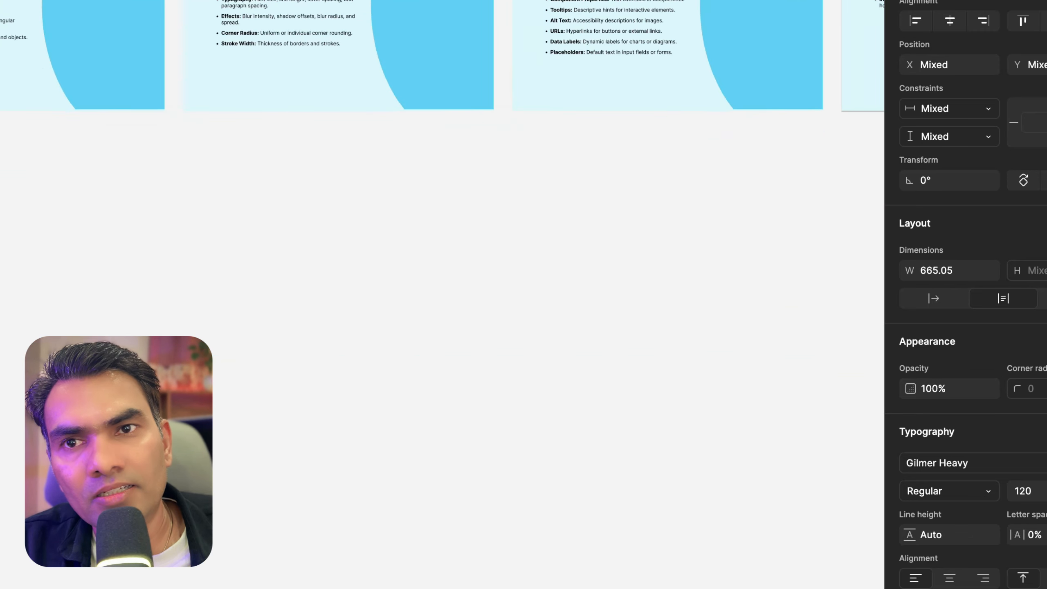
pyautogui.scroll(-5, 359, 222)
pyautogui.hscroll(1, 358, 223)
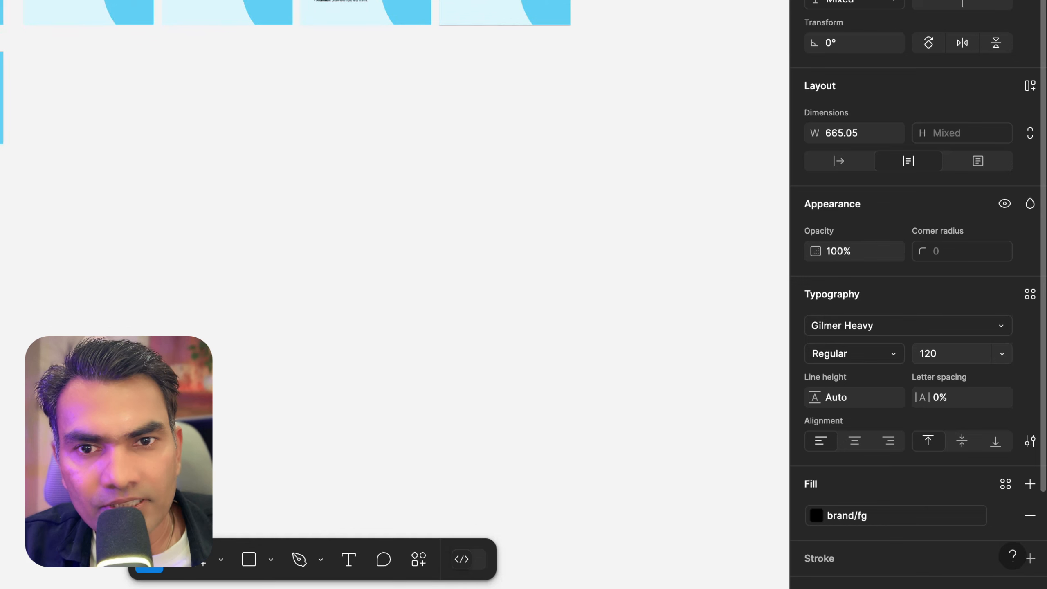
pyautogui.click(1001, 353)
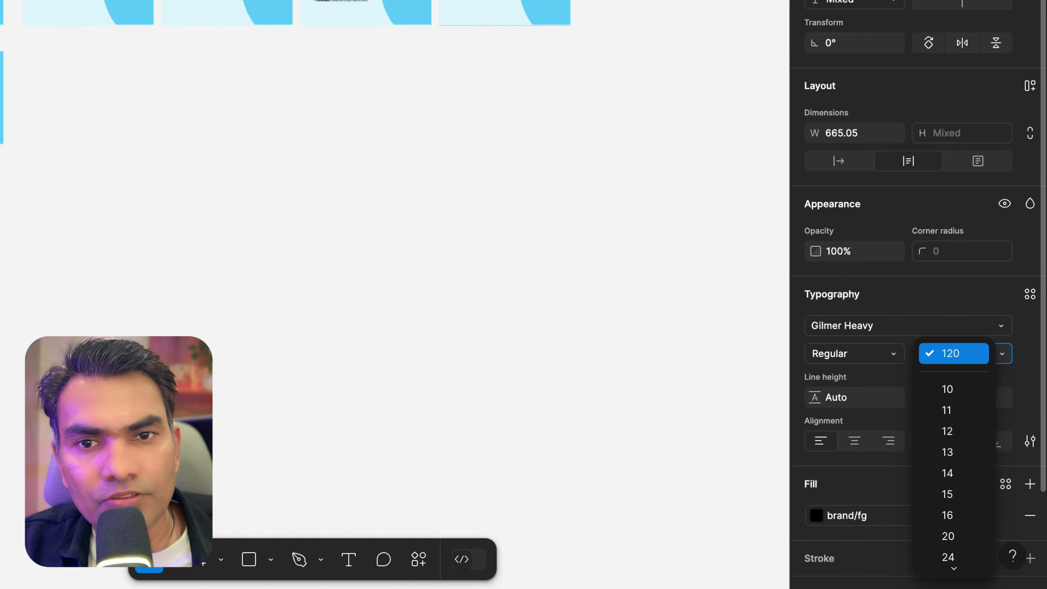
pyautogui.press('Down')
pyautogui.press('Down')
pyautogui.press('Down')
pyautogui.press('Down')
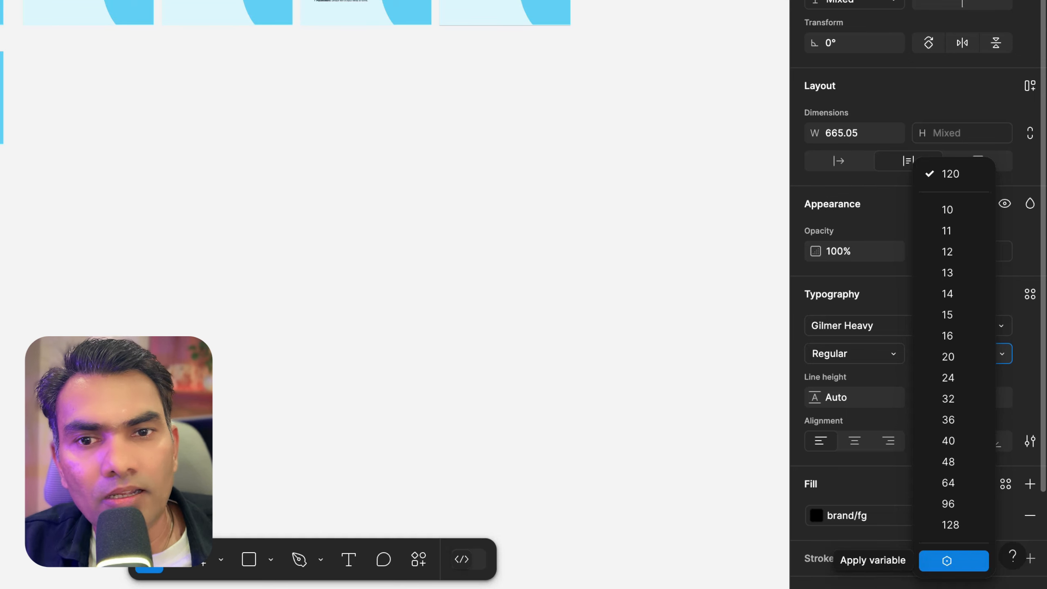
pyautogui.click(946, 560)
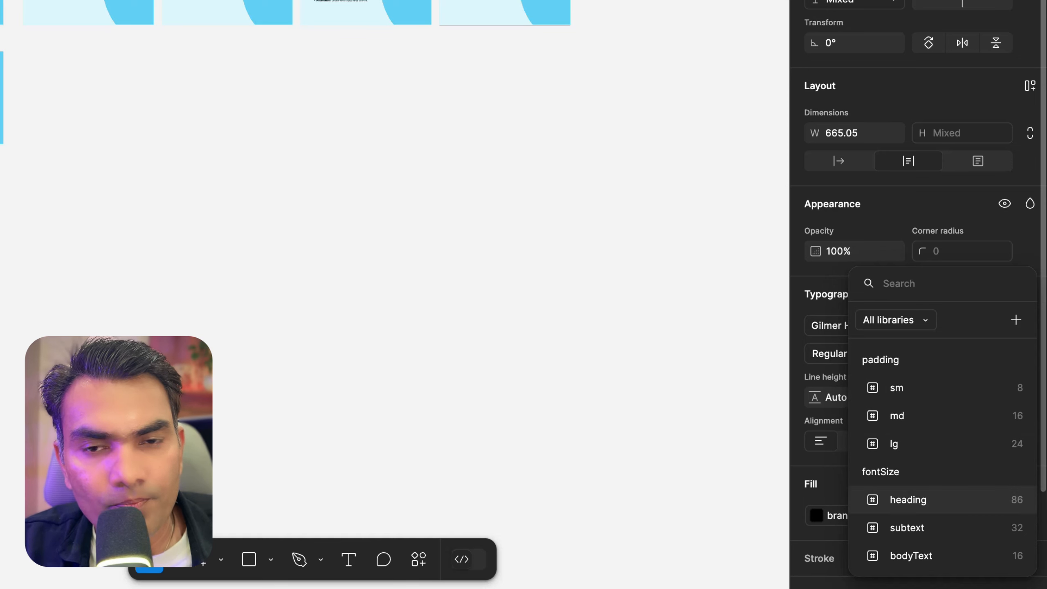
pyautogui.click(906, 500)
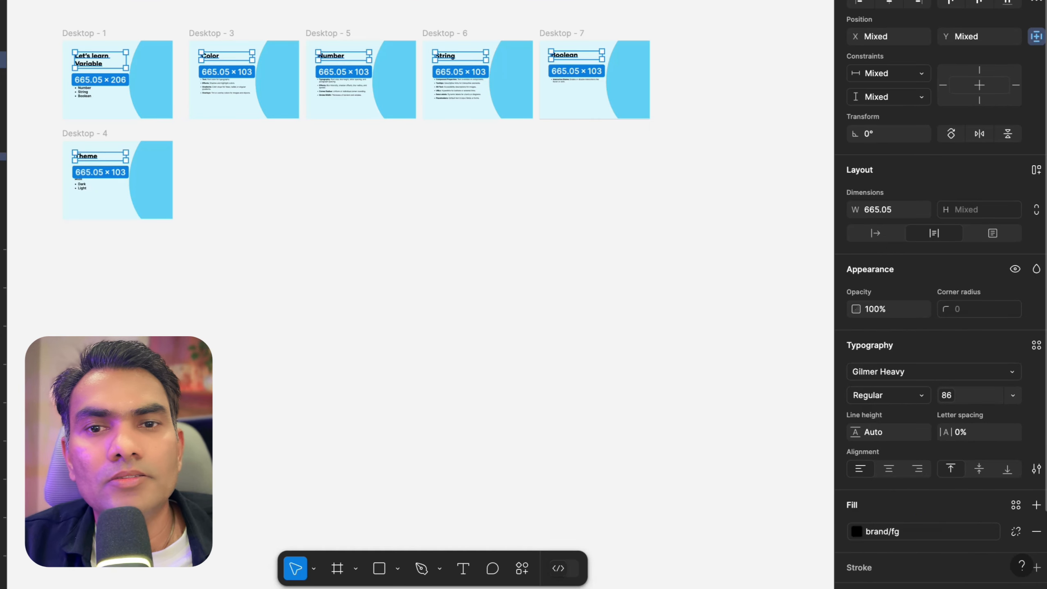
# Zoom in and select slide titles to examine their new font size
pyautogui.click(553, 382)
pyautogui.click(91, 67)
pyautogui.scroll(3, 91, 67)
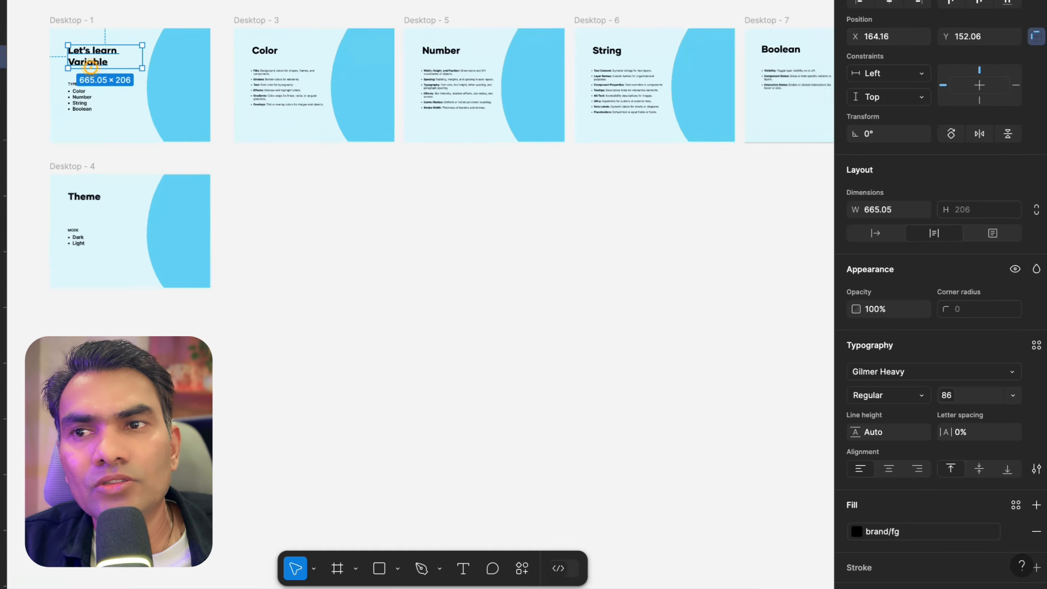
pyautogui.scroll(5, 91, 67)
pyautogui.hscroll(-4, 91, 67)
pyautogui.scroll(2, 91, 67)
pyautogui.scroll(-3, 92, 68)
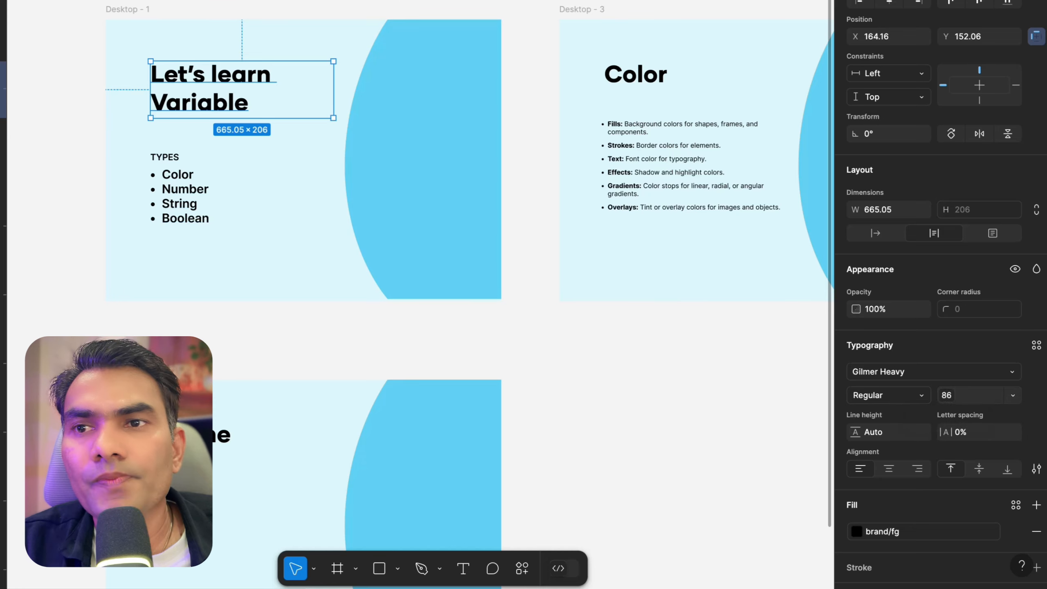
pyautogui.click(188, 6)
pyautogui.scroll(-3, 188, 6)
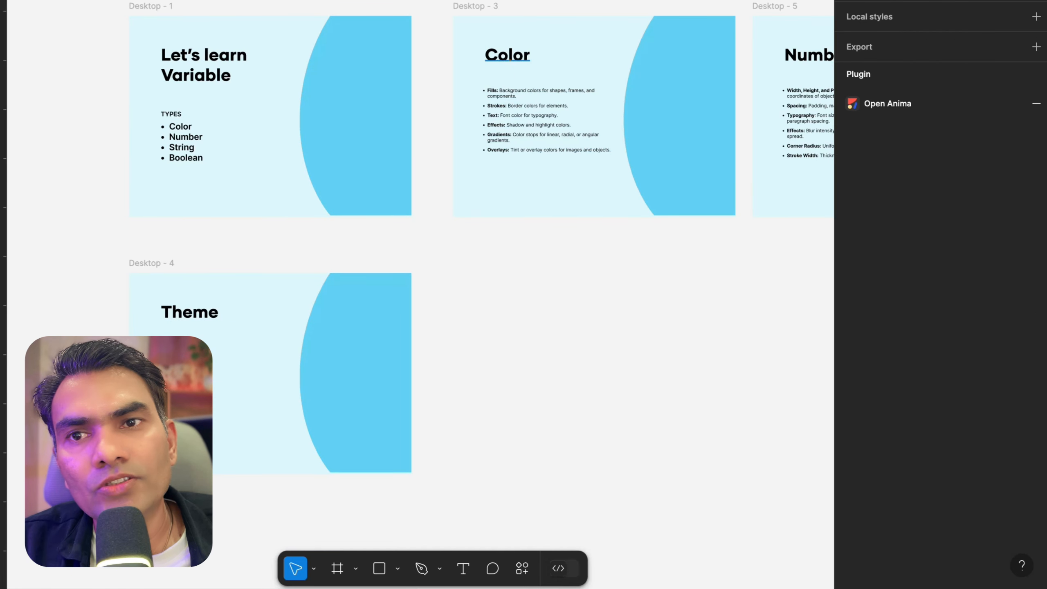
pyautogui.click(510, 60)
pyautogui.scroll(5, 169, 104)
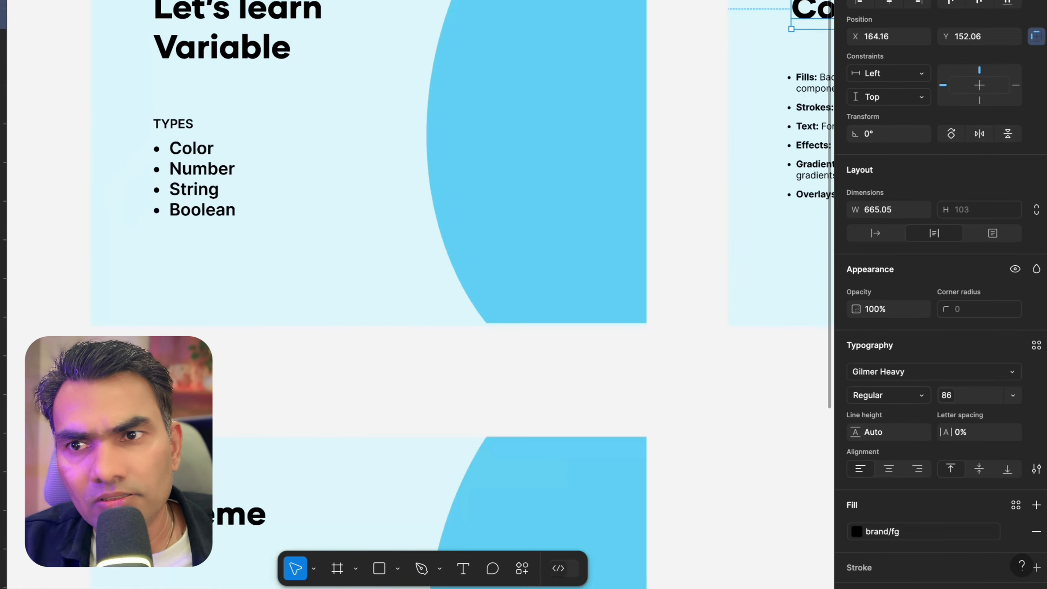
# Select the types bullet list on the first slide and zoom around to examine it
pyautogui.doubleClick(181, 164)
pyautogui.scroll(-5, 182, 164)
pyautogui.click(540, 277)
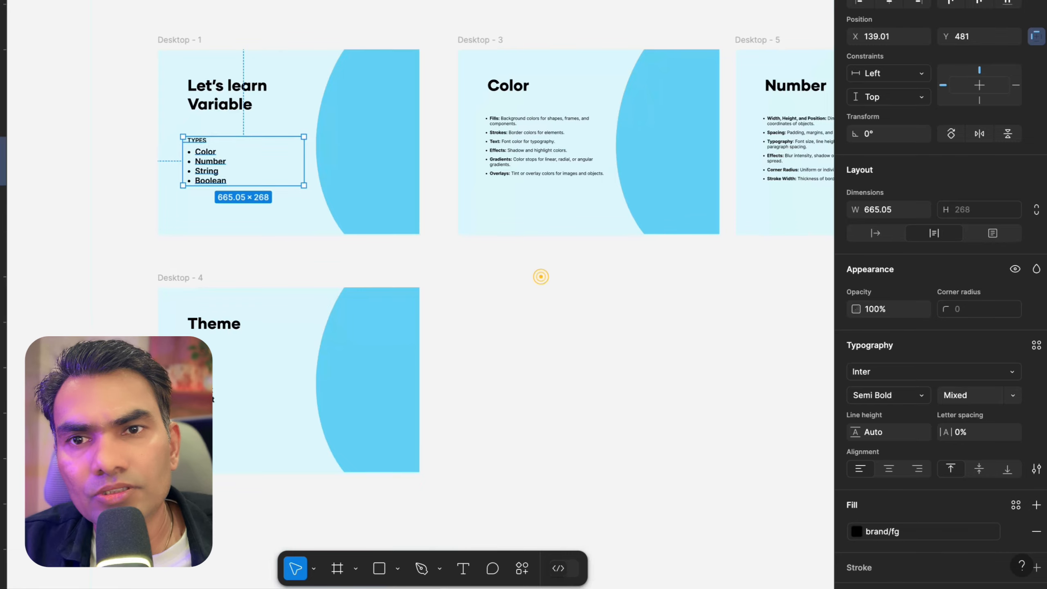
pyautogui.scroll(-3, 540, 277)
pyautogui.scroll(-2, 541, 276)
pyautogui.scroll(5, 268, 111)
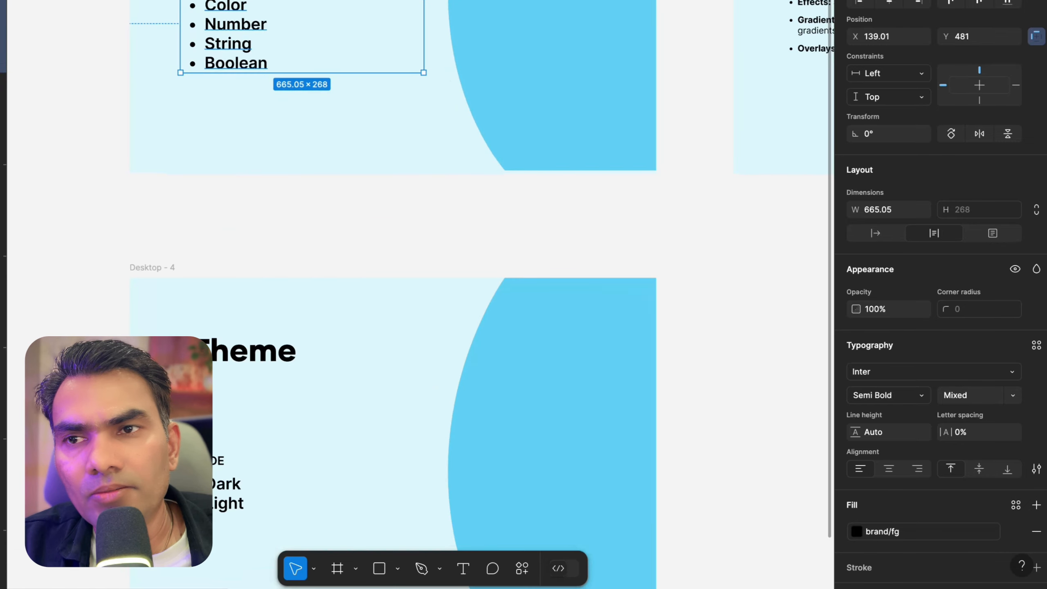
# Zoom in on the types bullet list and enter its text to inspect the list items' font size
pyautogui.scroll(-3, 241, 82)
pyautogui.scroll(3, 235, 70)
pyautogui.scroll(-3, 231, 66)
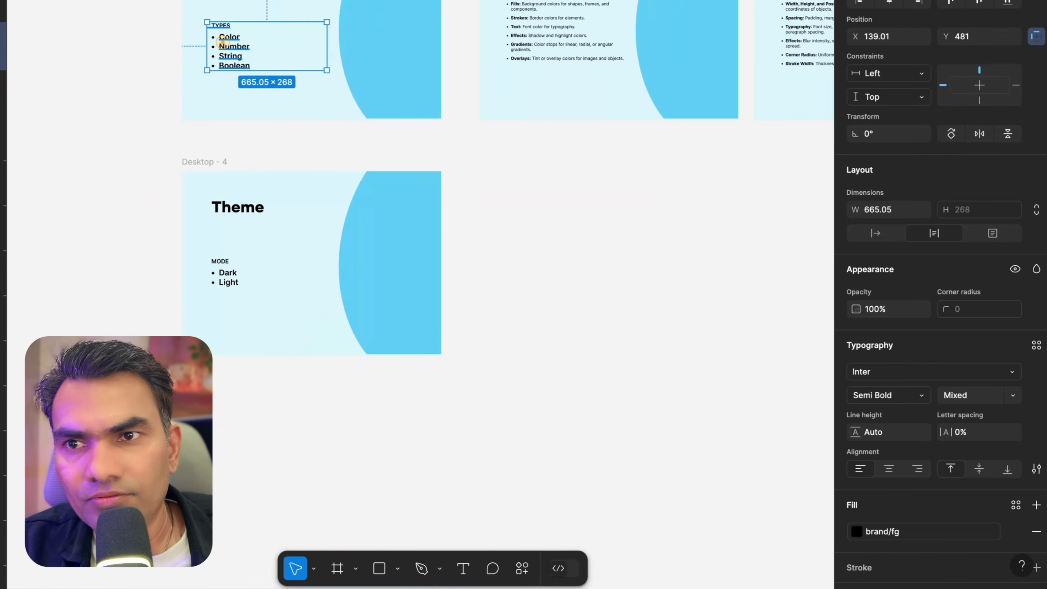
pyautogui.scroll(2, 224, 41)
pyautogui.scroll(3, 247, 46)
pyautogui.scroll(-4, 248, 46)
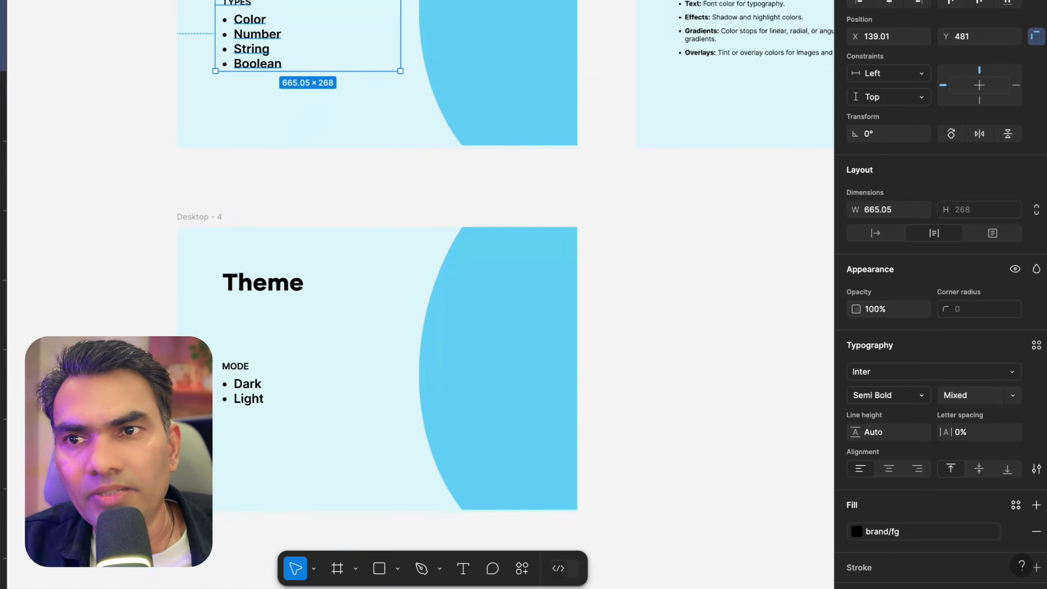
pyautogui.scroll(1, 239, 49)
pyautogui.doubleClick(256, 21)
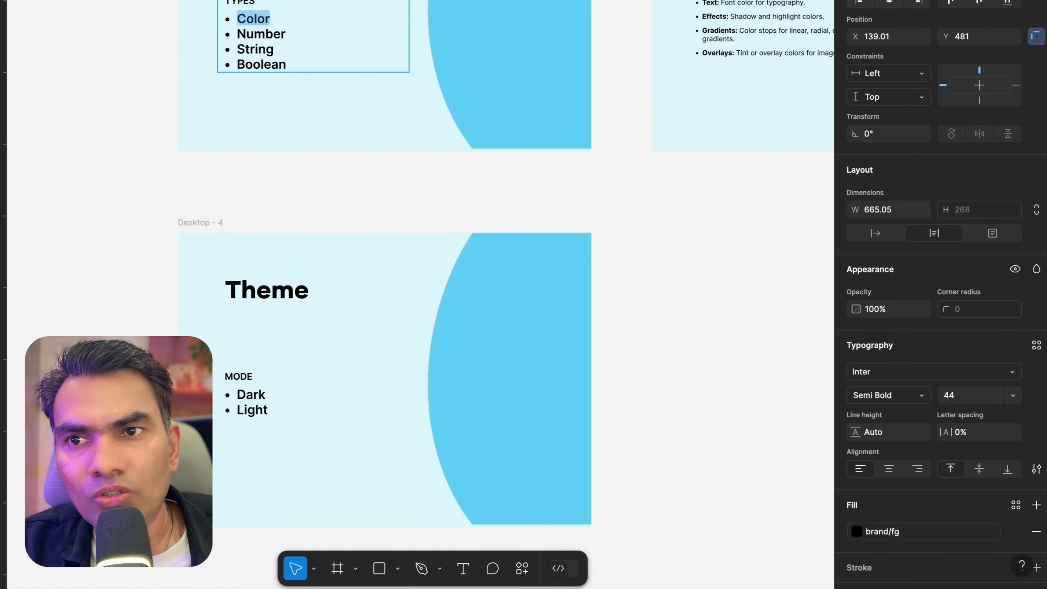
pyautogui.scroll(-3, 267, 64)
pyautogui.click(190, 87)
pyautogui.scroll(3, 307, 29)
pyautogui.scroll(-1, 307, 29)
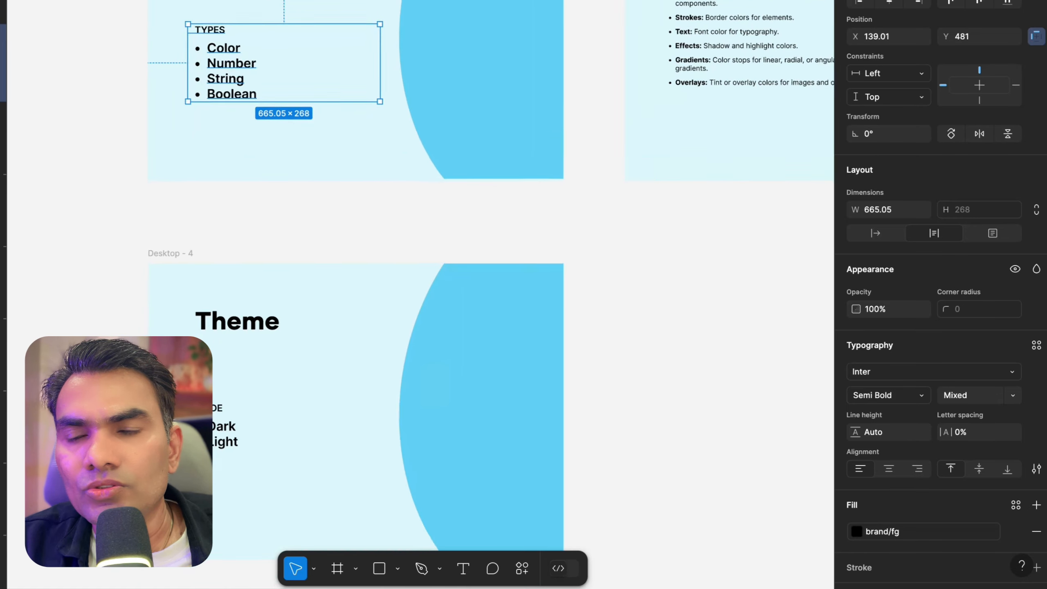
pyautogui.scroll(-3, 298, 25)
# Select the 'Let's learn Variable' title and zoom around to compare its size with the bullet list
pyautogui.click(295, 2)
pyautogui.scroll(5, 275, 4)
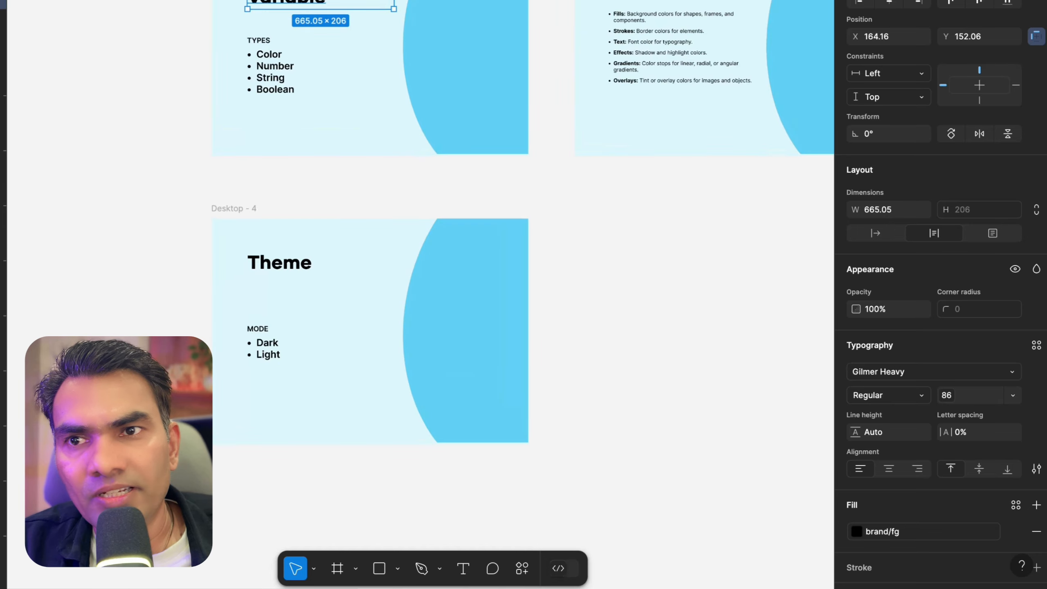
pyautogui.scroll(1, 272, 83)
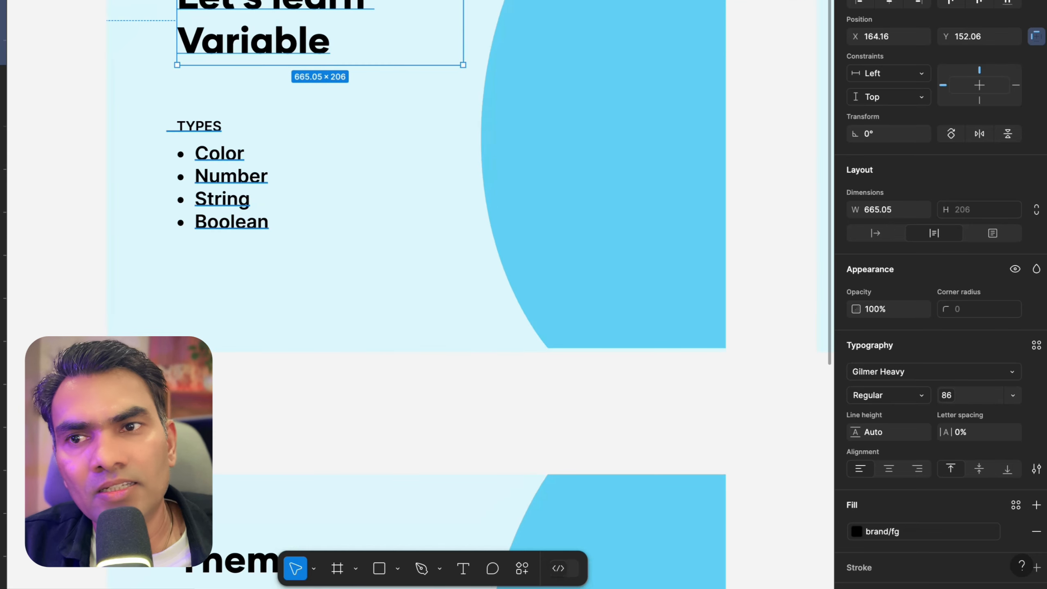
pyautogui.scroll(-1, 185, 287)
pyautogui.scroll(1, 420, 264)
pyautogui.press('Escape')
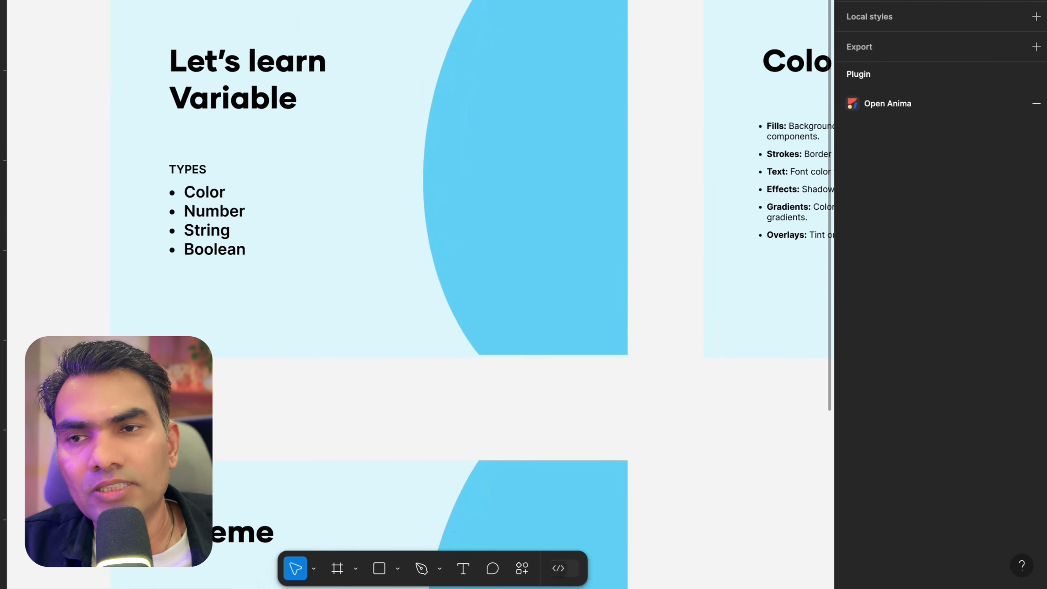
pyautogui.scroll(-3, 284, 39)
pyautogui.click(276, 39)
pyautogui.hscroll(1, 276, 40)
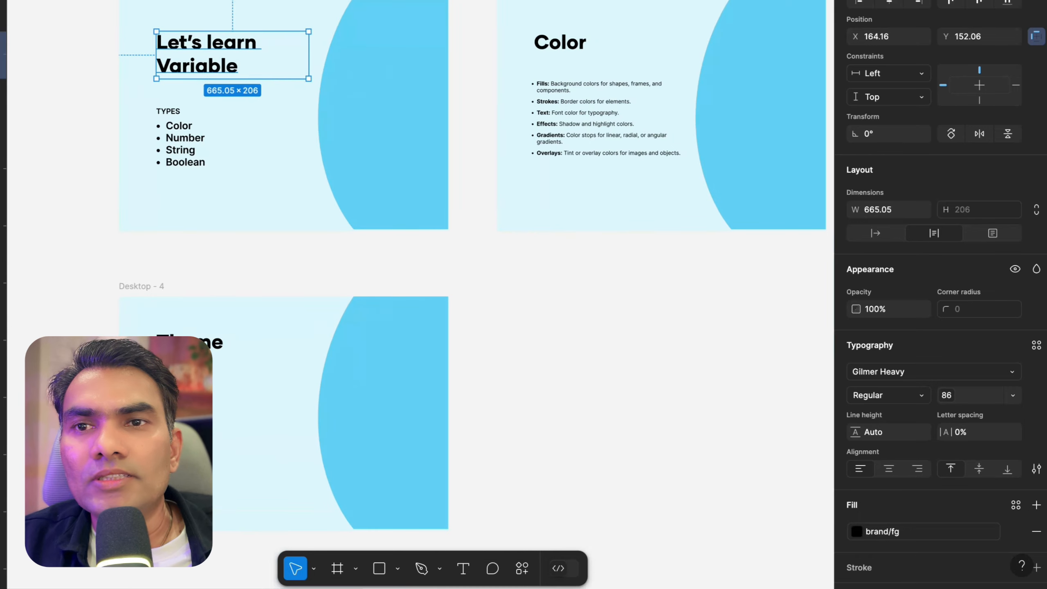
pyautogui.hscroll(2, 420, 264)
pyautogui.scroll(-1, 421, 264)
pyautogui.hscroll(-1, 420, 264)
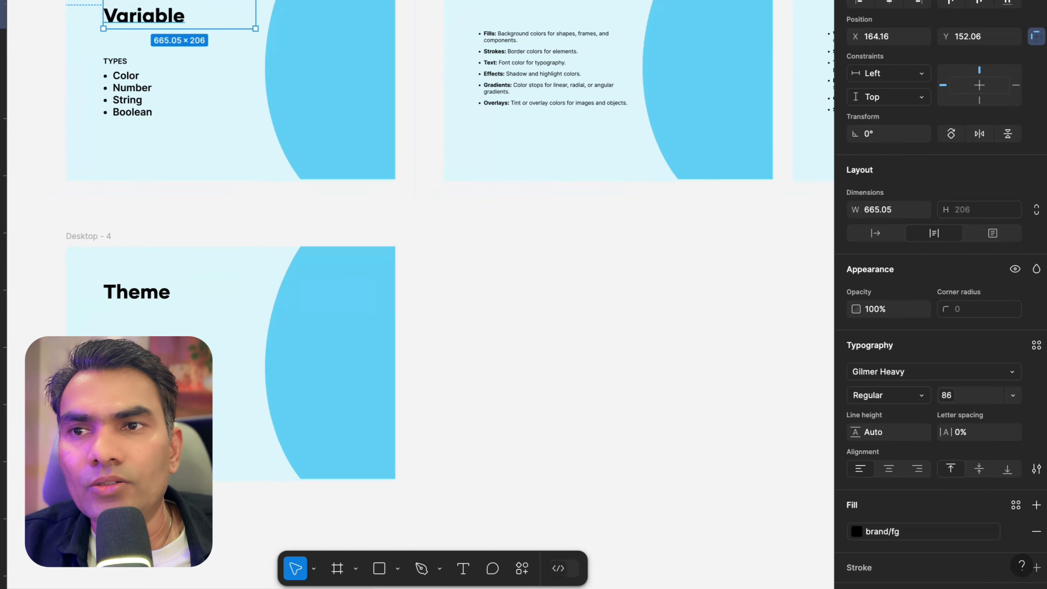
pyautogui.scroll(4, 188, 16)
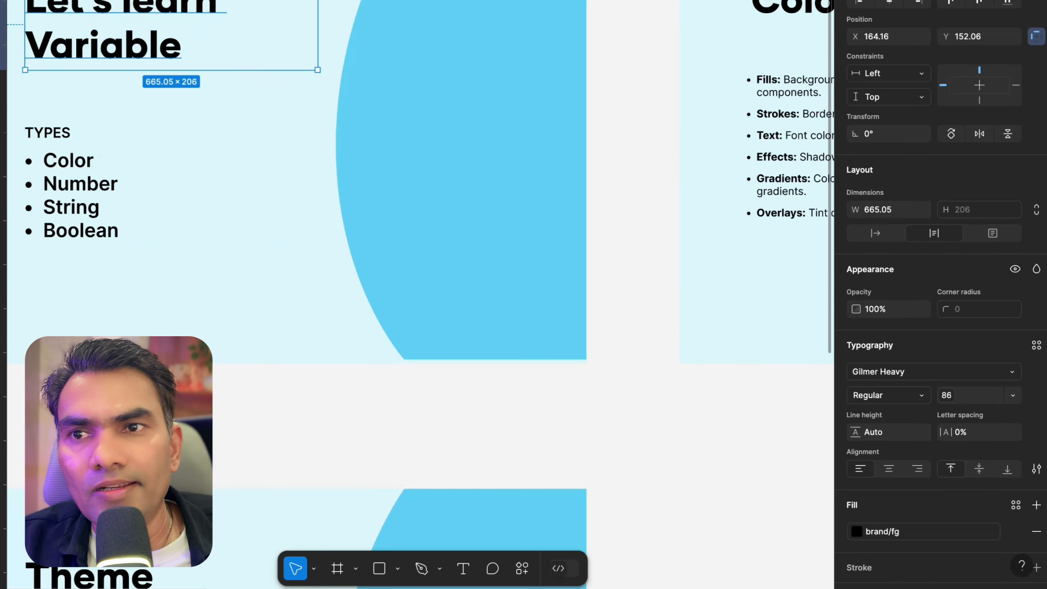
pyautogui.hscroll(-2, 187, 17)
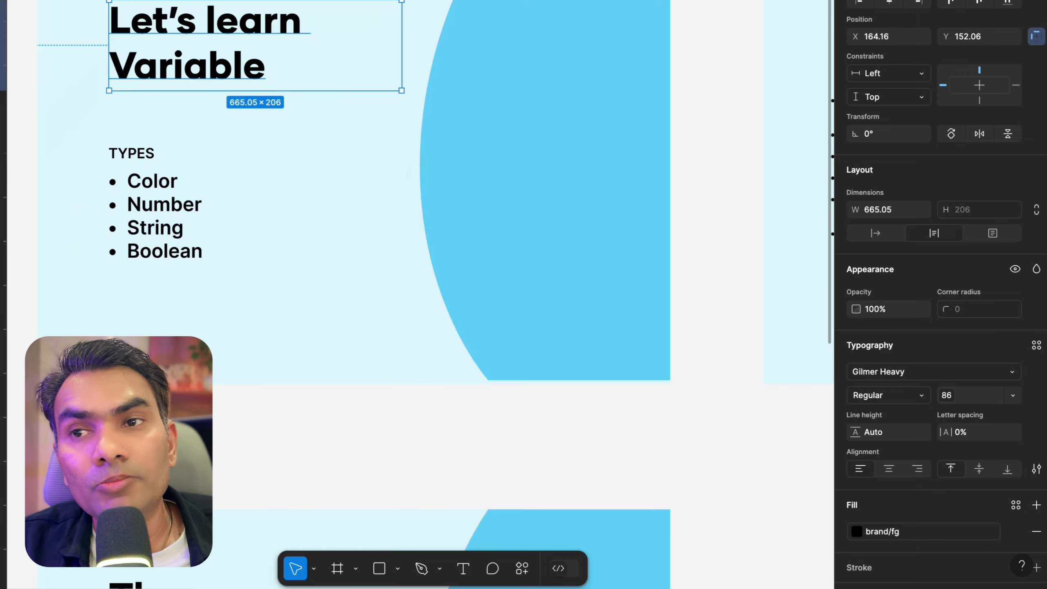
pyautogui.scroll(-2, 209, 8)
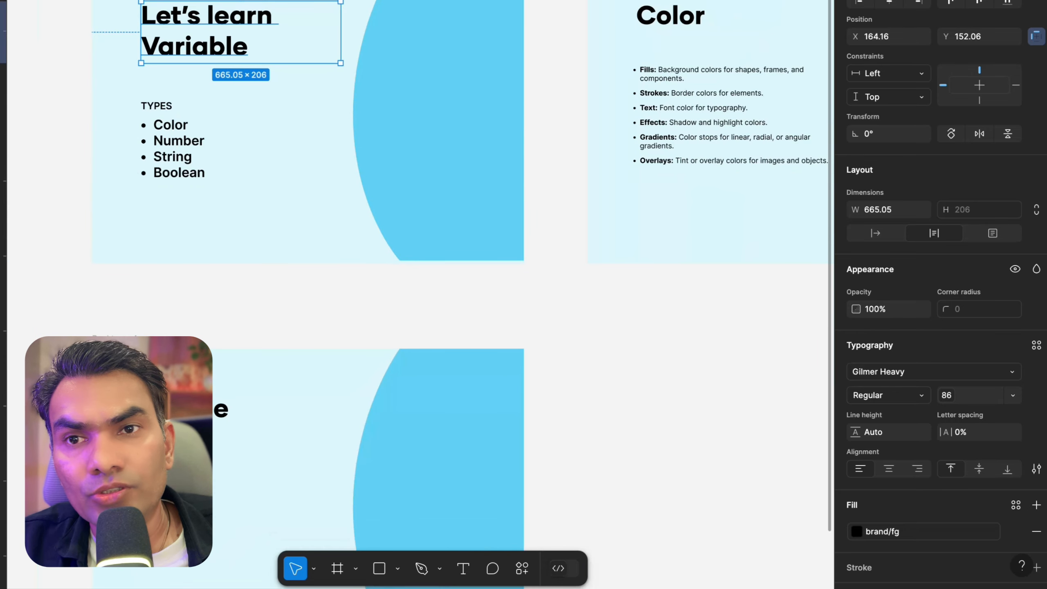
pyautogui.scroll(-2, 377, 41)
pyautogui.press('Escape')
pyautogui.scroll(3, 392, 4)
pyautogui.scroll(-3, 392, 4)
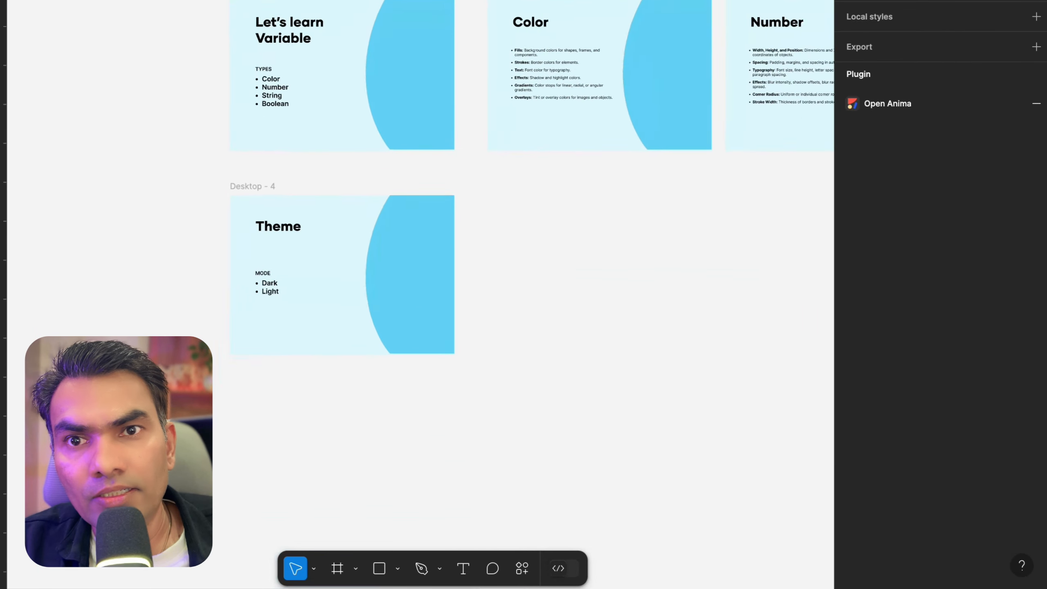
# Open the Size variables and set the fontSize heading variable to 120
pyautogui.scroll(1, 392, 4)
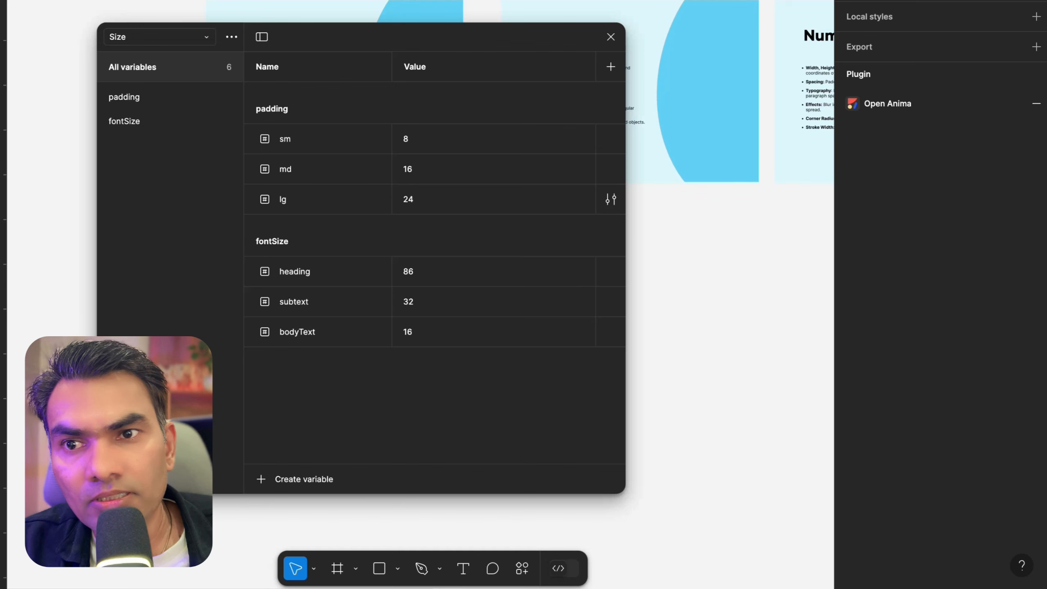
pyautogui.doubleClick(435, 271)
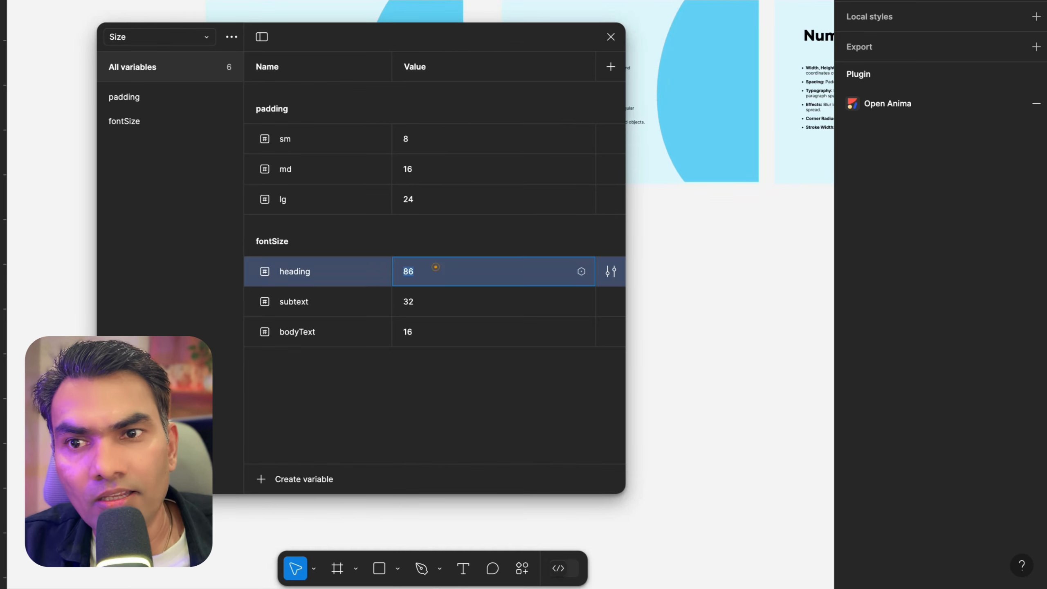
pyautogui.press('Return')
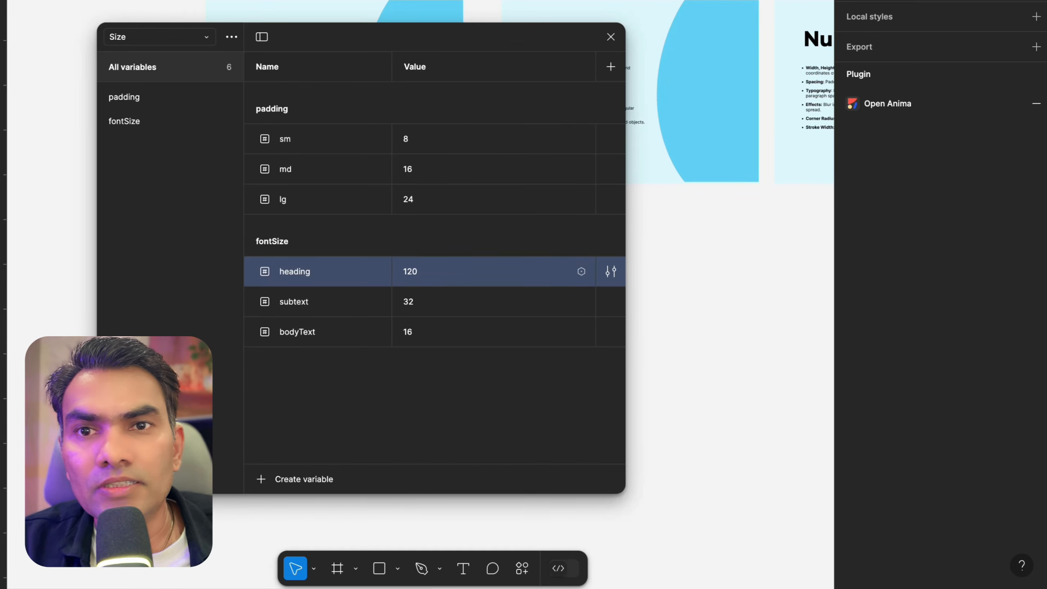
# Move the variables dialog lower and set the heading variable back to 86
pyautogui.moveTo(431, 37); pyautogui.dragTo(450, 173)
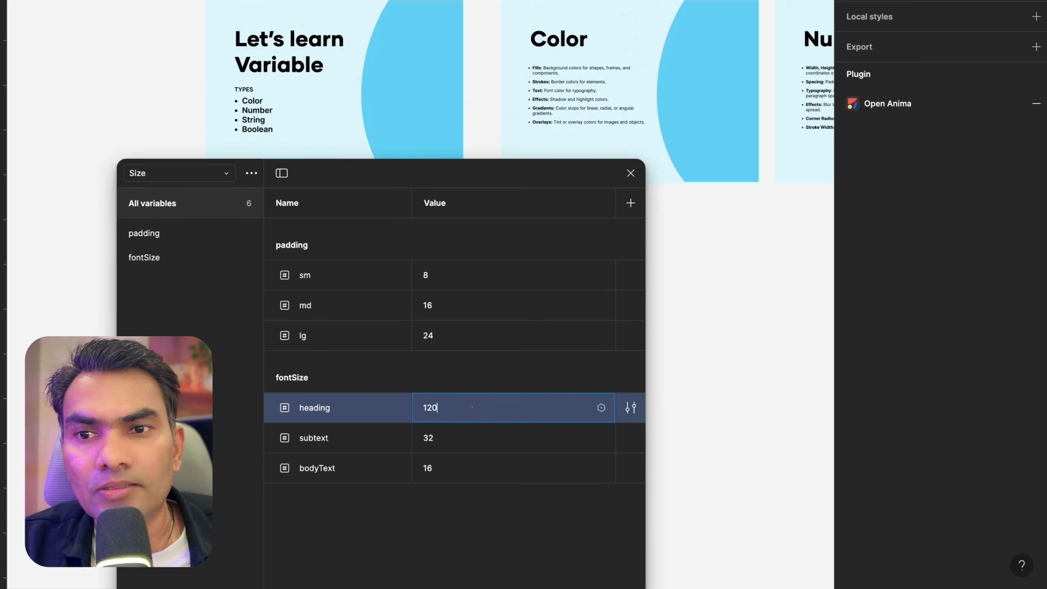
pyautogui.doubleClick(473, 407)
pyautogui.write('86')
pyautogui.press('Return')
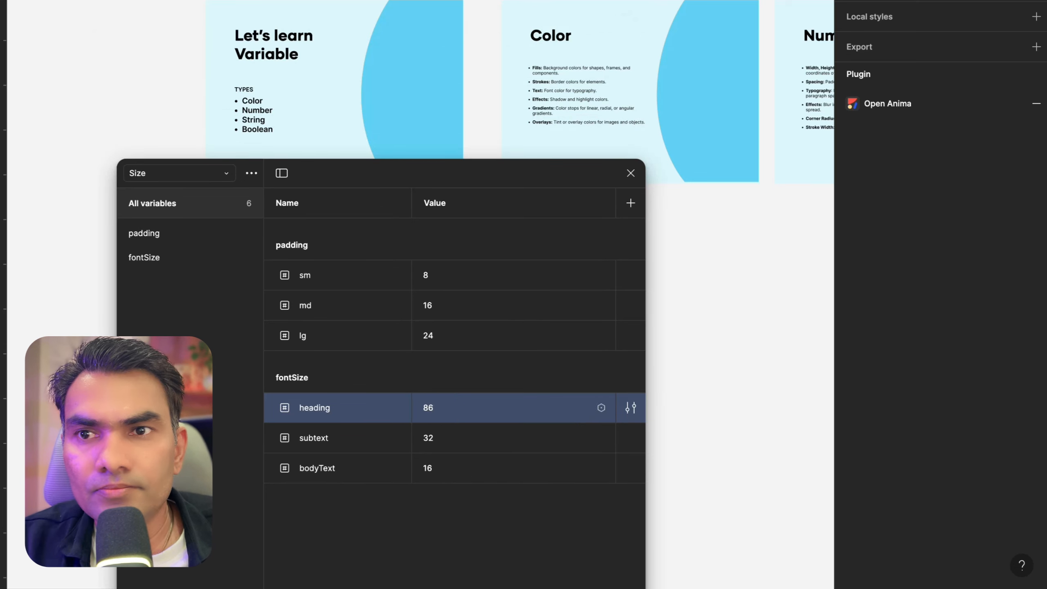
# Set the fontSize heading variable to 120
pyautogui.click(472, 407)
pyautogui.write('12')
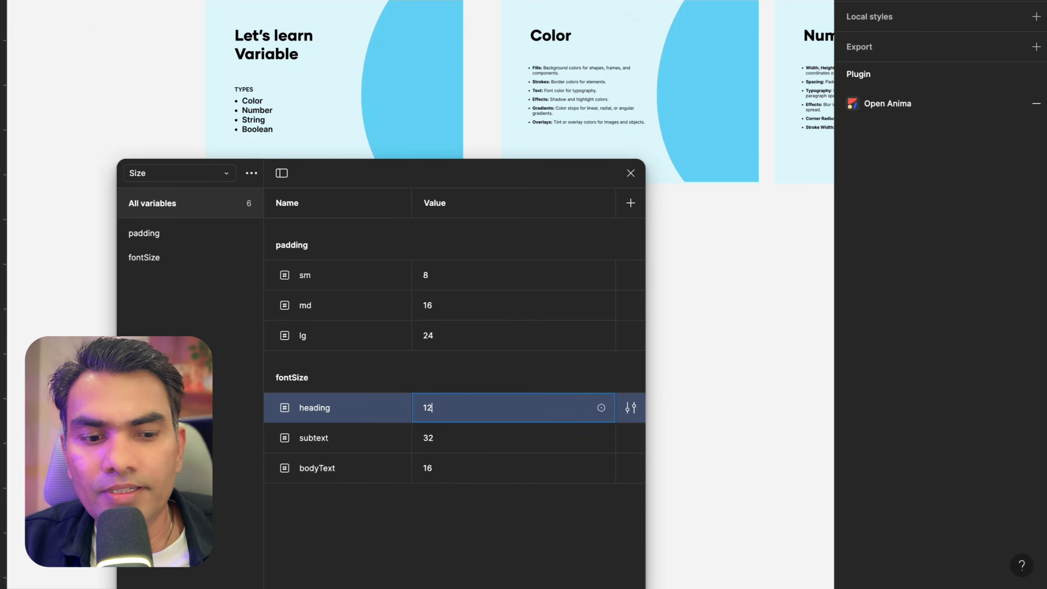
pyautogui.write('0')
pyautogui.press('Return')
# Examine the enlarged slide headings on the canvas and close the variables dialog
pyautogui.scroll(-3, 733, 248)
pyautogui.hscroll(3, 734, 247)
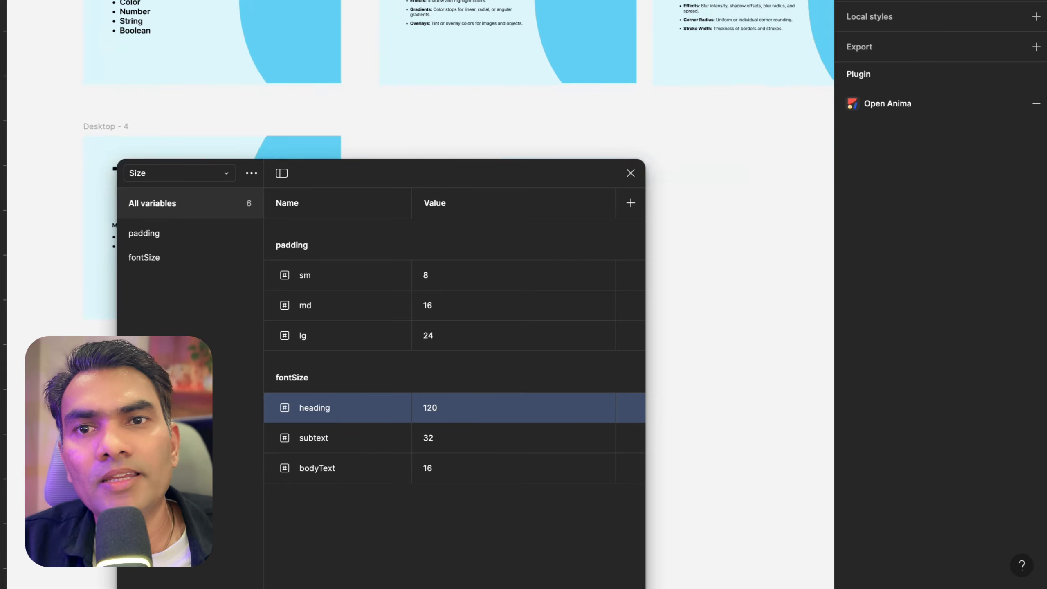
pyautogui.hscroll(4, 734, 247)
pyautogui.scroll(-3, 734, 248)
pyautogui.scroll(-4, 734, 247)
pyautogui.hscroll(-1, 734, 248)
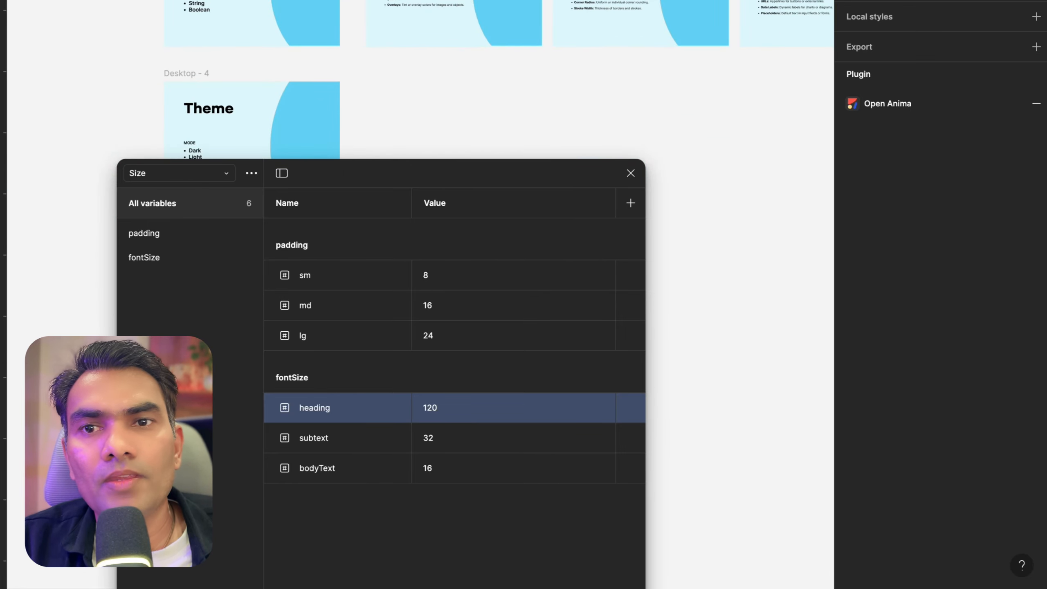
pyautogui.click(503, 81)
pyautogui.click(500, 128)
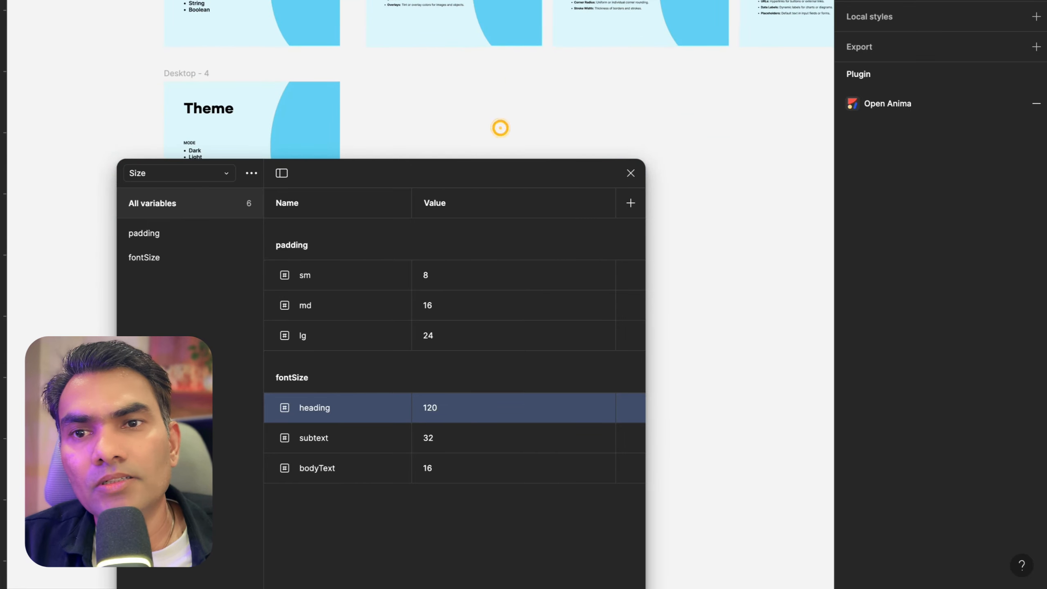
pyautogui.click(630, 173)
# Pan across the slides to review the headings at the new size
pyautogui.hscroll(3, 631, 177)
pyautogui.scroll(5, 630, 178)
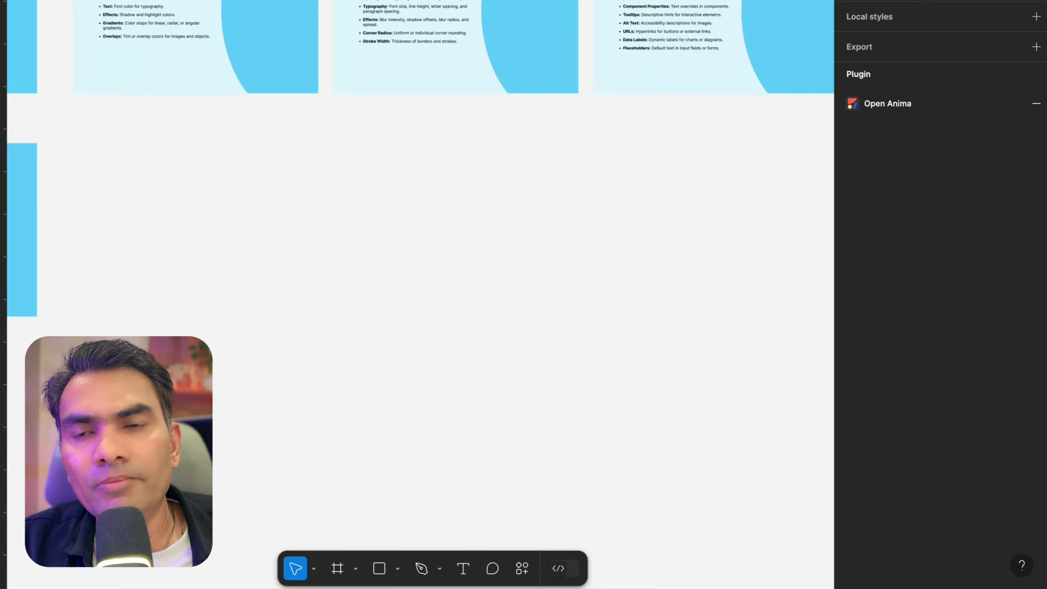
pyautogui.scroll(4, 420, 272)
pyautogui.scroll(-5, 421, 273)
pyautogui.hscroll(-2, 420, 272)
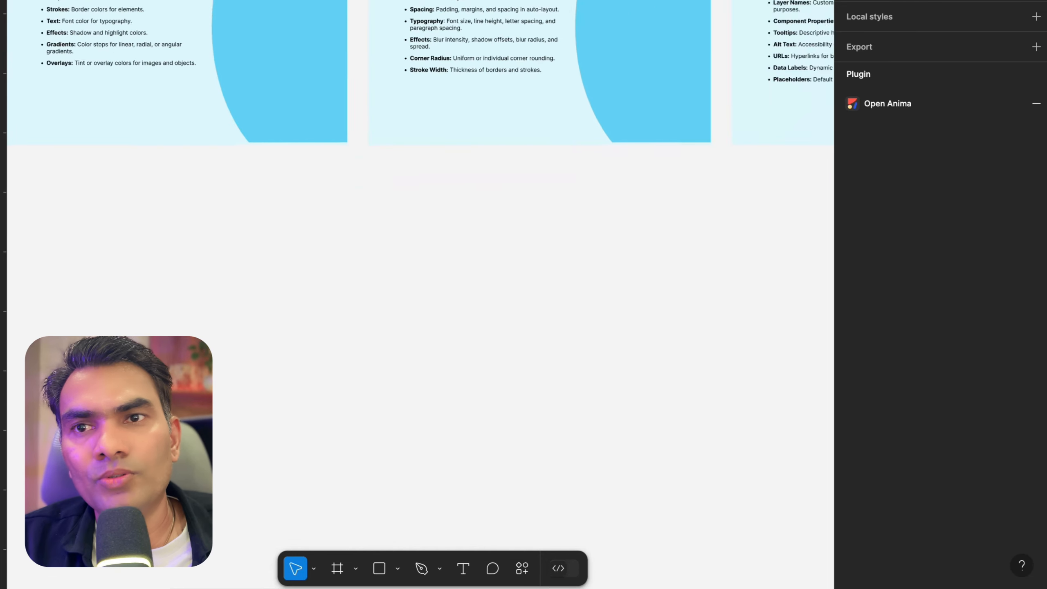
pyautogui.scroll(-4, 421, 272)
pyautogui.hscroll(-4, 421, 272)
pyautogui.hscroll(3, 493, 74)
pyautogui.scroll(2, 492, 75)
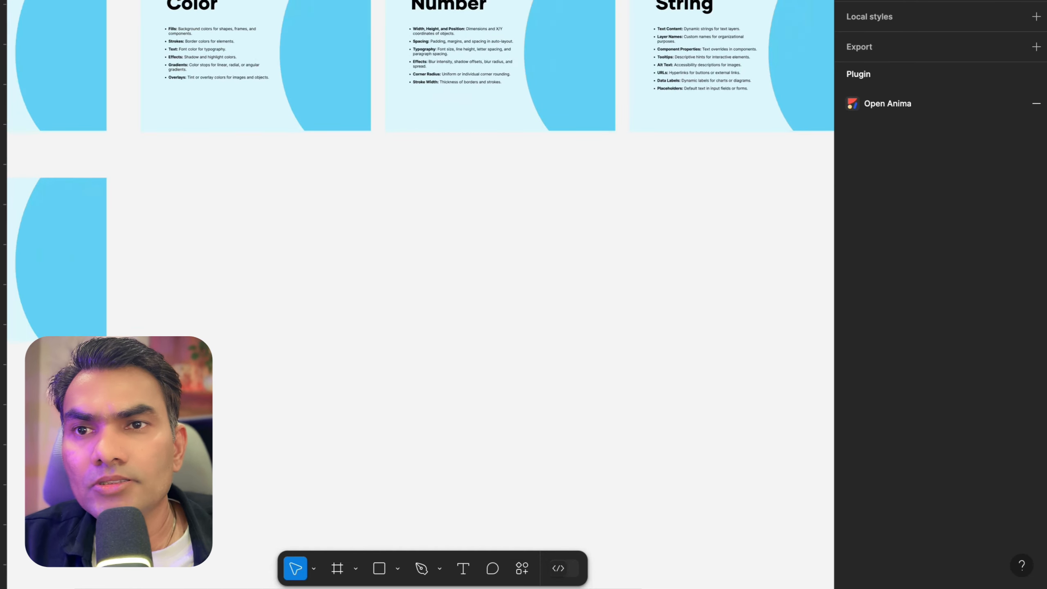
pyautogui.scroll(5, 493, 75)
pyautogui.scroll(-1, 492, 75)
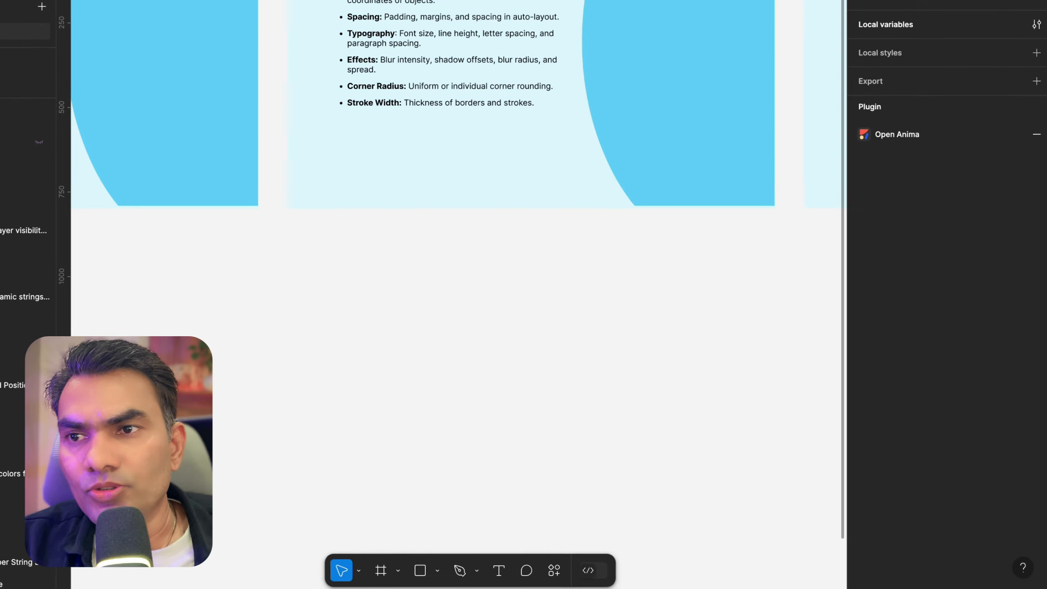
pyautogui.scroll(-8, 514, 288)
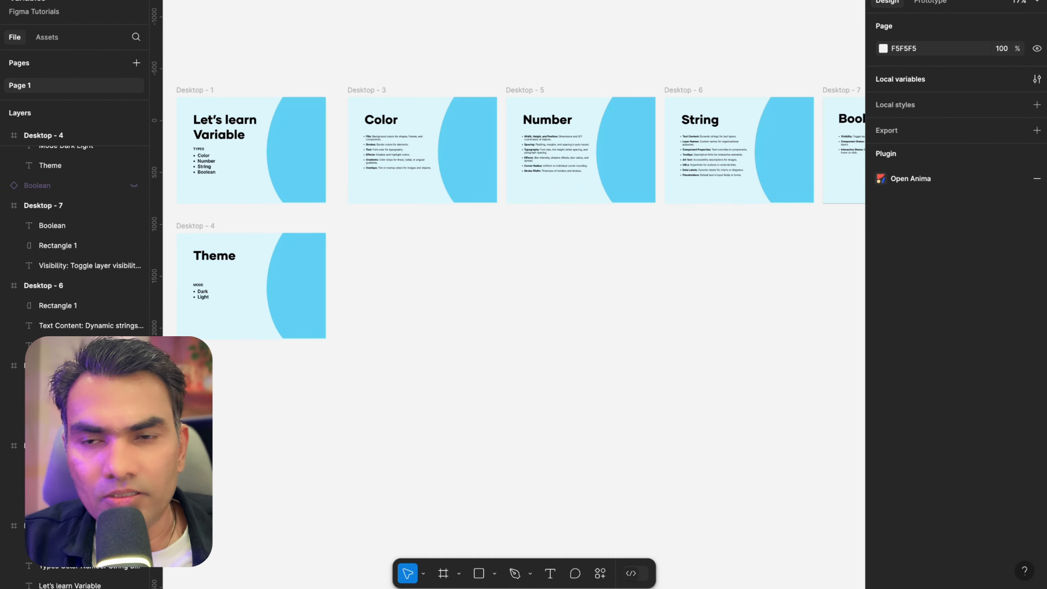
# Draw a new frame about 1571 × 1024 in the empty canvas area beside Desktop - 4
pyautogui.press('f')
pyautogui.moveTo(347, 233); pyautogui.dragTo(511, 340)
pyautogui.hotkey('shift', '2')
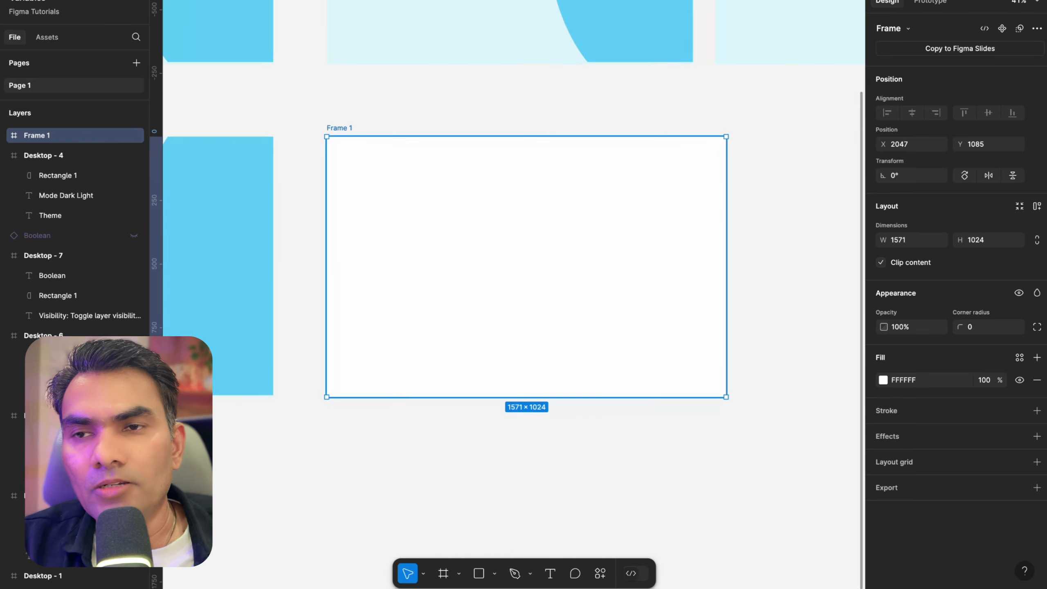
# Draw a smaller frame about 349 × 257 inside the new frame and rename it card
pyautogui.press('f')
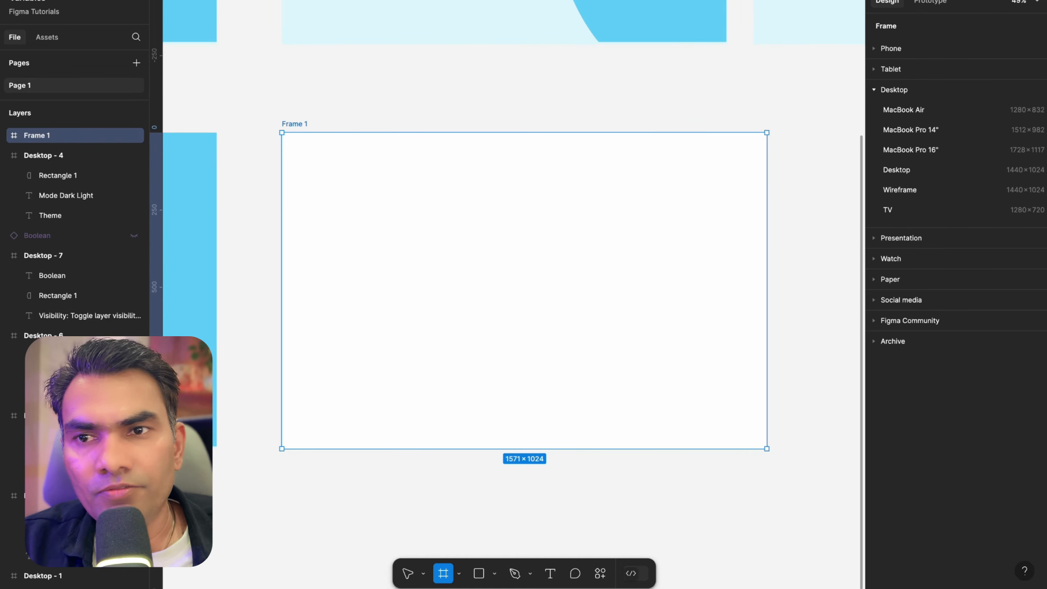
pyautogui.moveTo(353, 202); pyautogui.dragTo(461, 282)
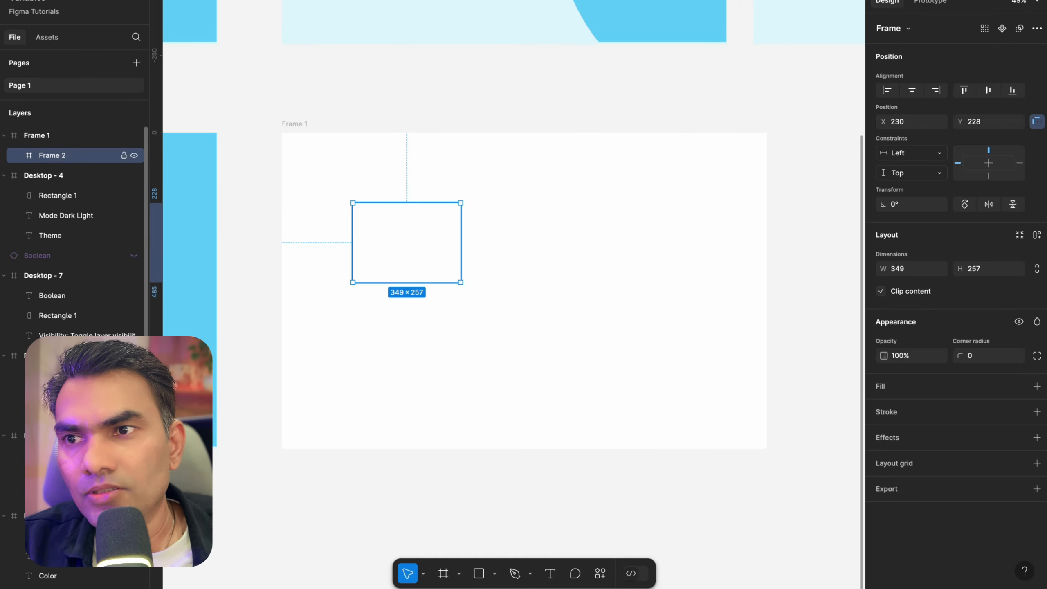
pyautogui.doubleClick(56, 155)
pyautogui.write('card')
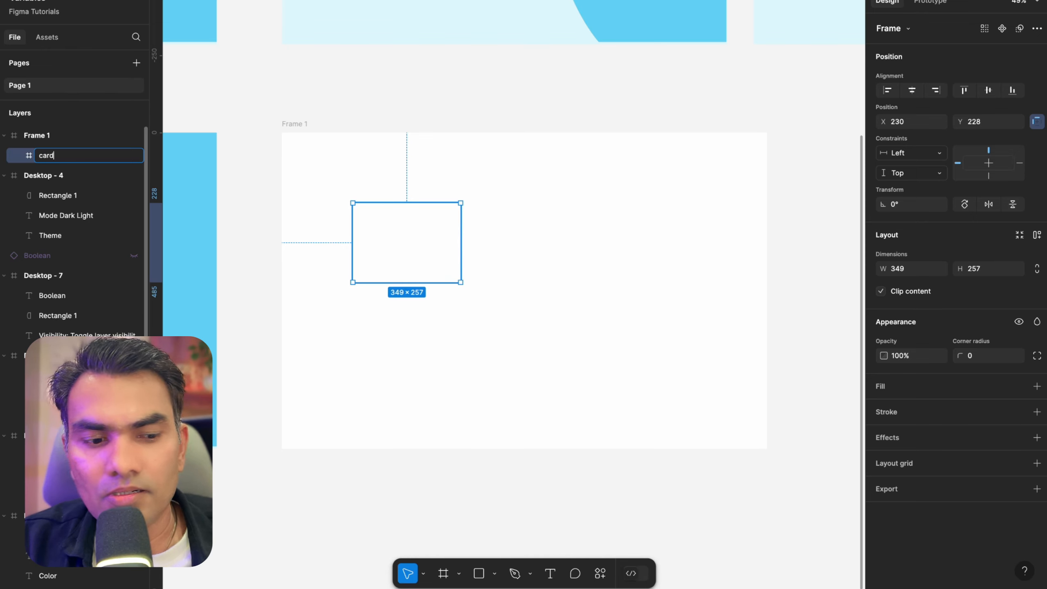
pyautogui.press('Return')
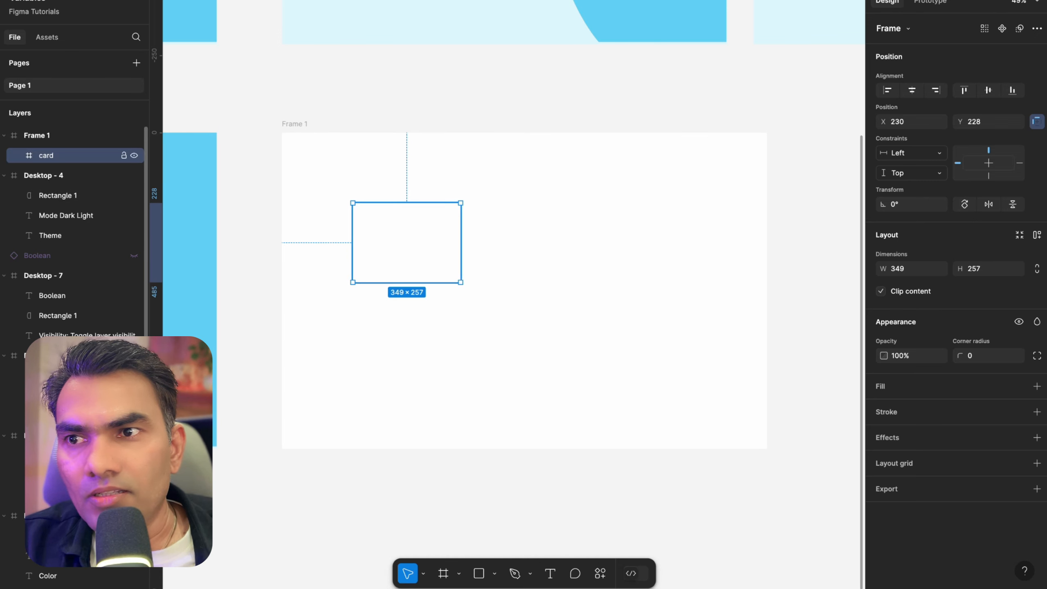
# Add auto layout to the card frame
pyautogui.scroll(5, 414, 199)
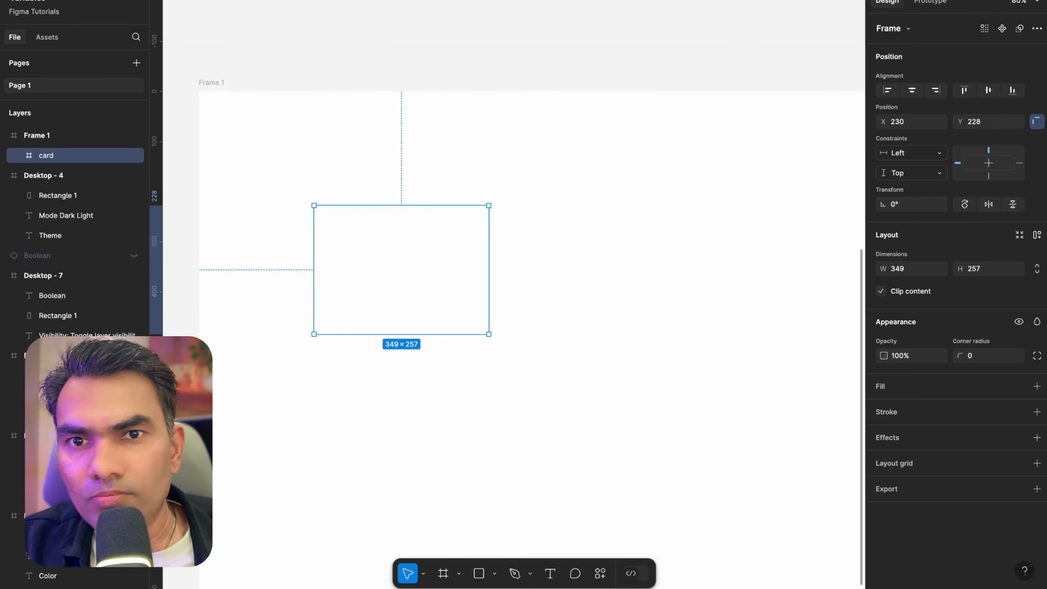
pyautogui.click(1036, 235)
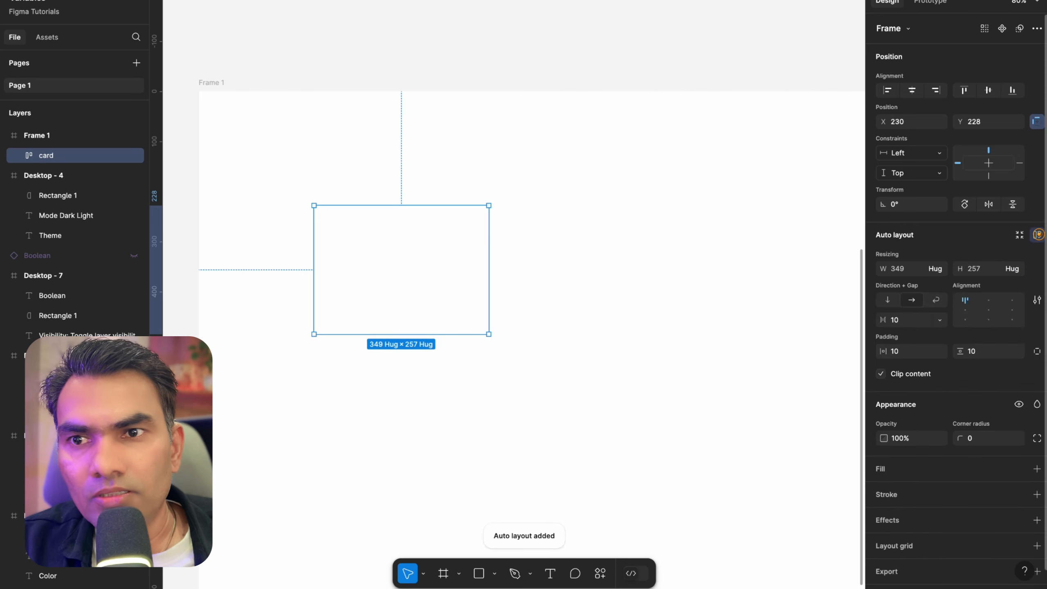
pyautogui.scroll(4, 368, 219)
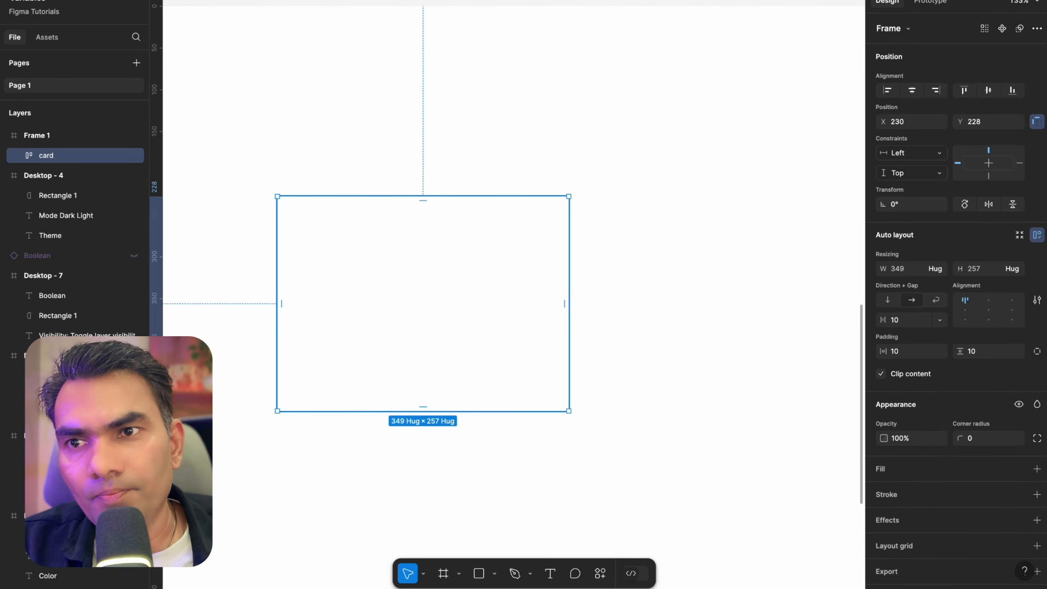
# Draw a frame about 209 × 228 inside the card frame
pyautogui.click(316, 254)
pyautogui.click(898, 350)
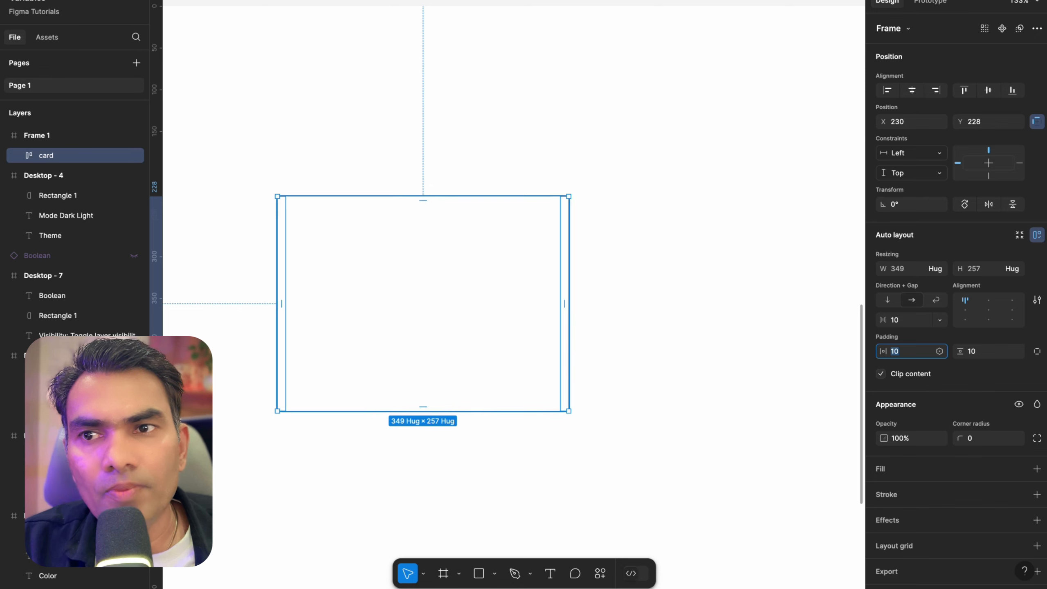
pyautogui.click(334, 248)
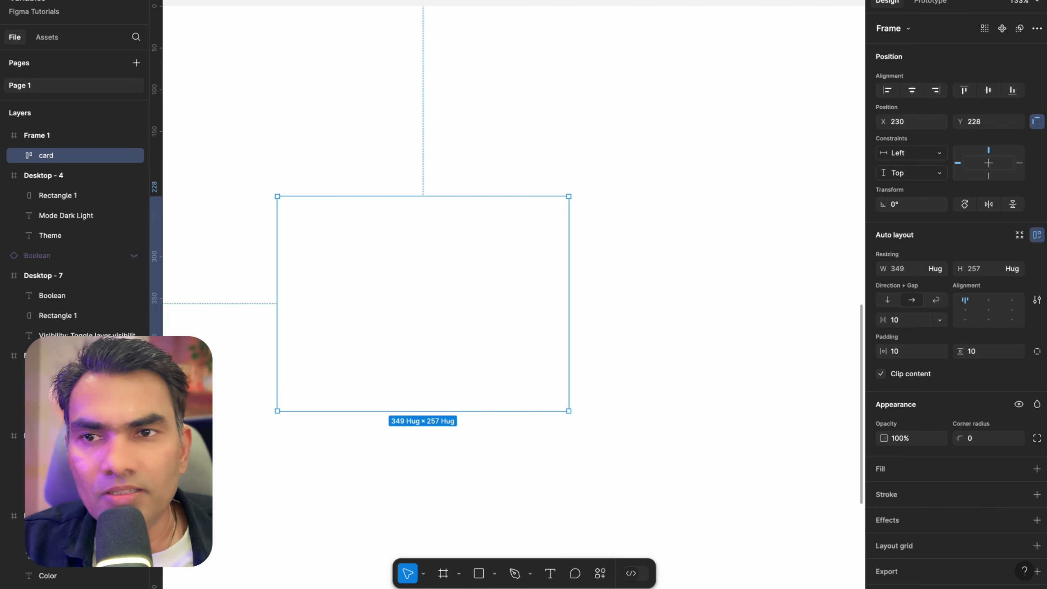
pyautogui.press('f')
pyautogui.moveTo(303, 218)
pyautogui.mouseDown()
pyautogui.moveTo(350, 267)
pyautogui.moveTo(504, 350)
pyautogui.moveTo(478, 408)
pyautogui.moveTo(459, 394)
pyautogui.mouseUp()
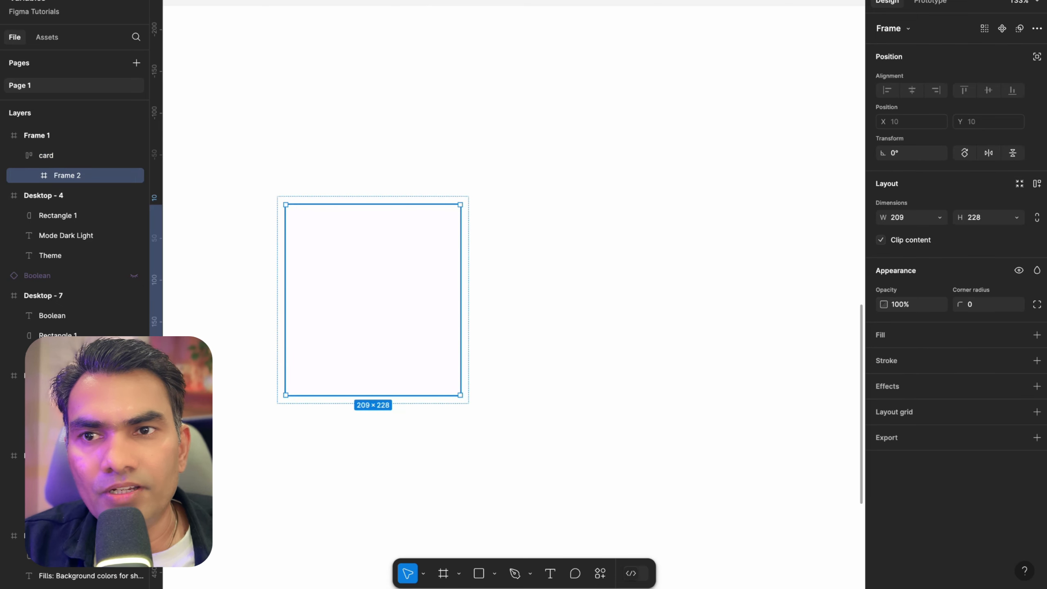
# Fill the new inner frame with an abstract image uploaded from the computer
pyautogui.scroll(5, 294, 218)
pyautogui.scroll(-5, 473, 177)
pyautogui.scroll(3, 492, 280)
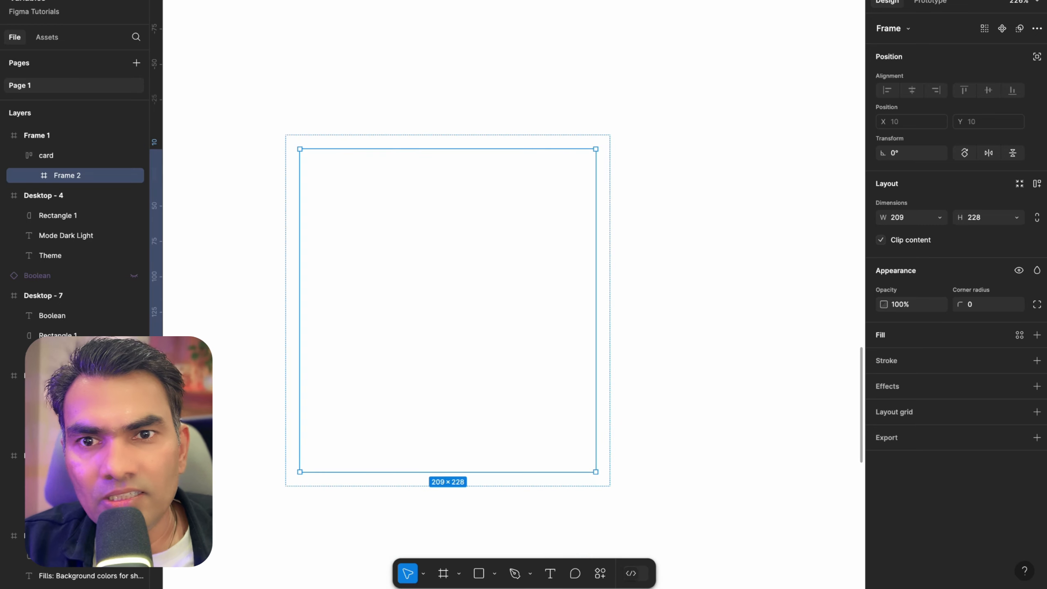
pyautogui.click(1037, 334)
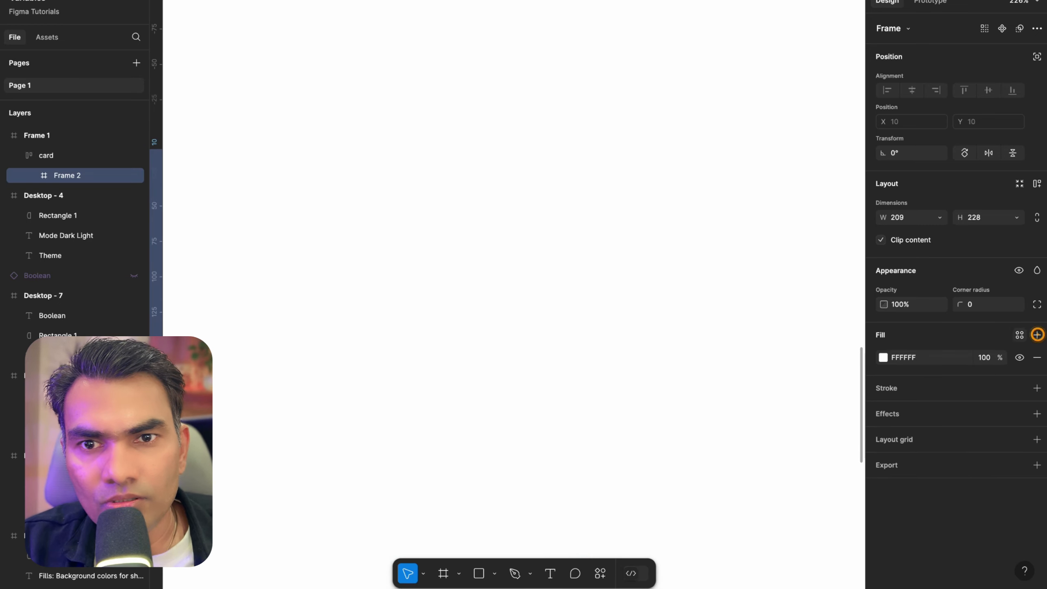
pyautogui.click(883, 358)
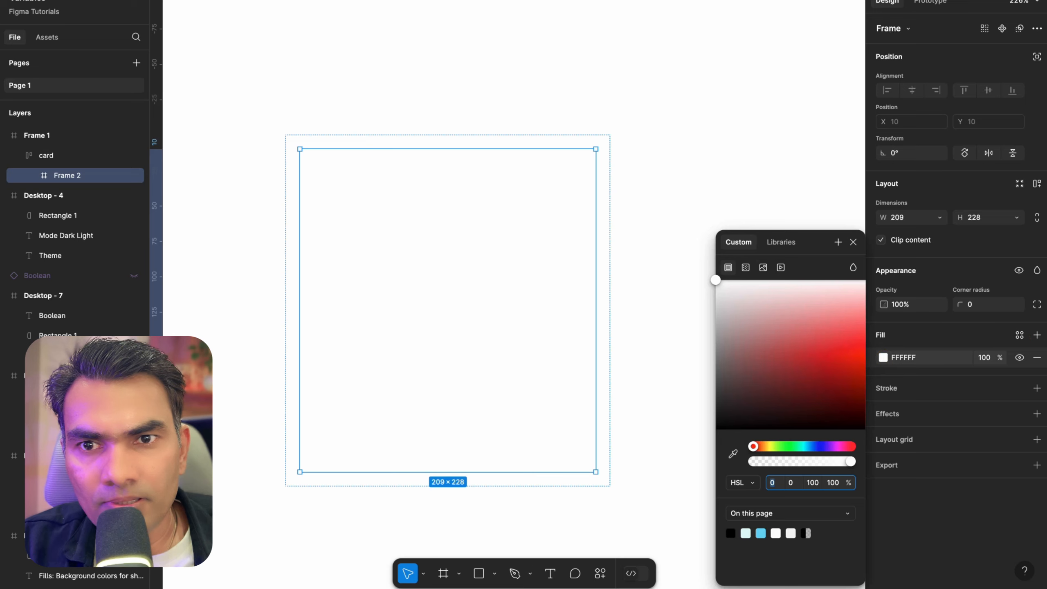
pyautogui.click(763, 267)
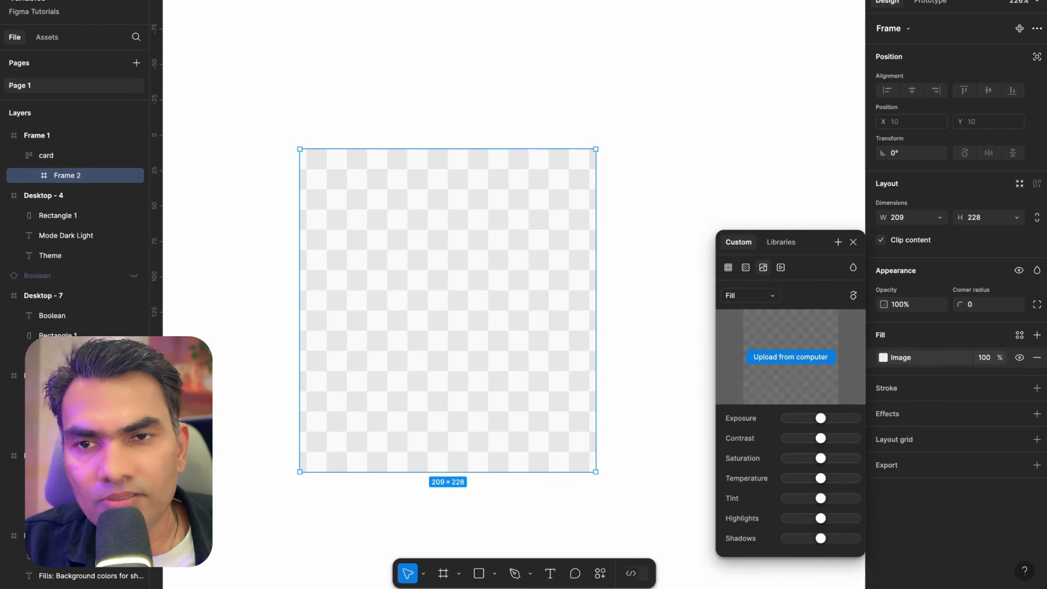
pyautogui.click(790, 356)
pyautogui.click(454, 217)
pyautogui.press('space')
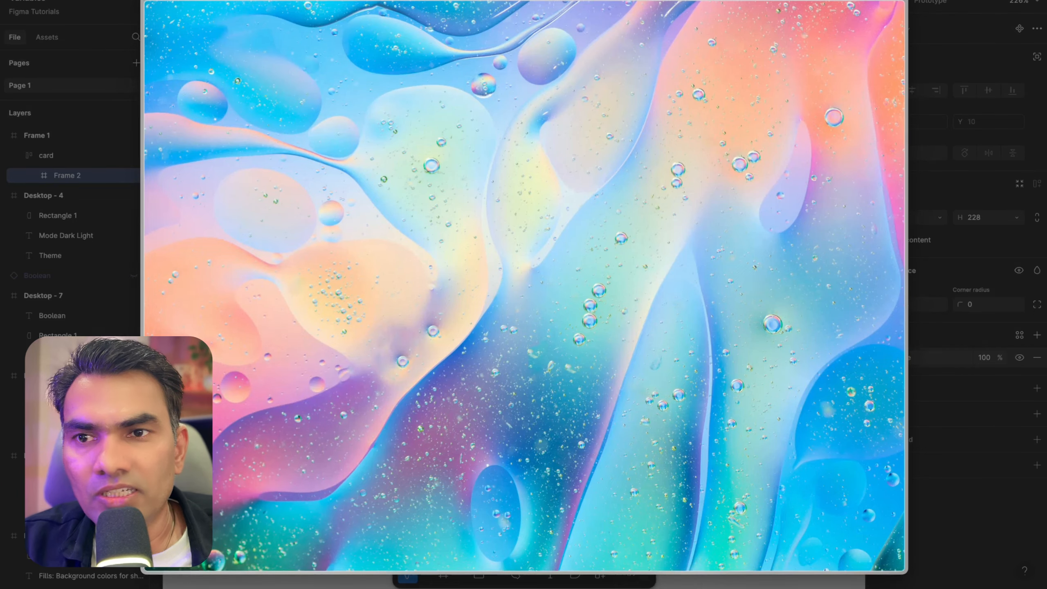
pyautogui.press('space')
pyautogui.click(733, 389)
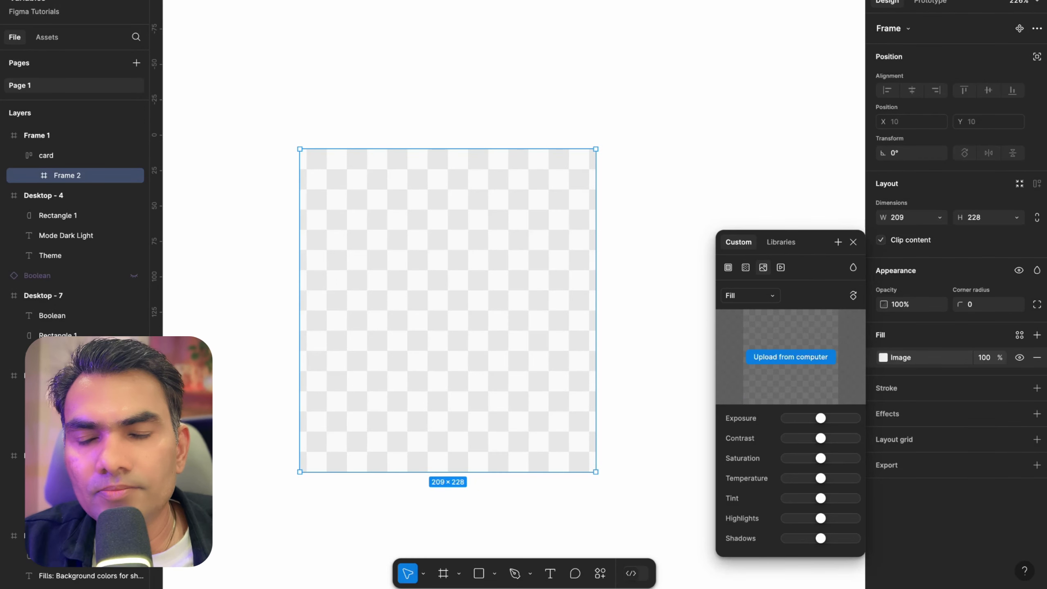
pyautogui.scroll(-5, 569, 252)
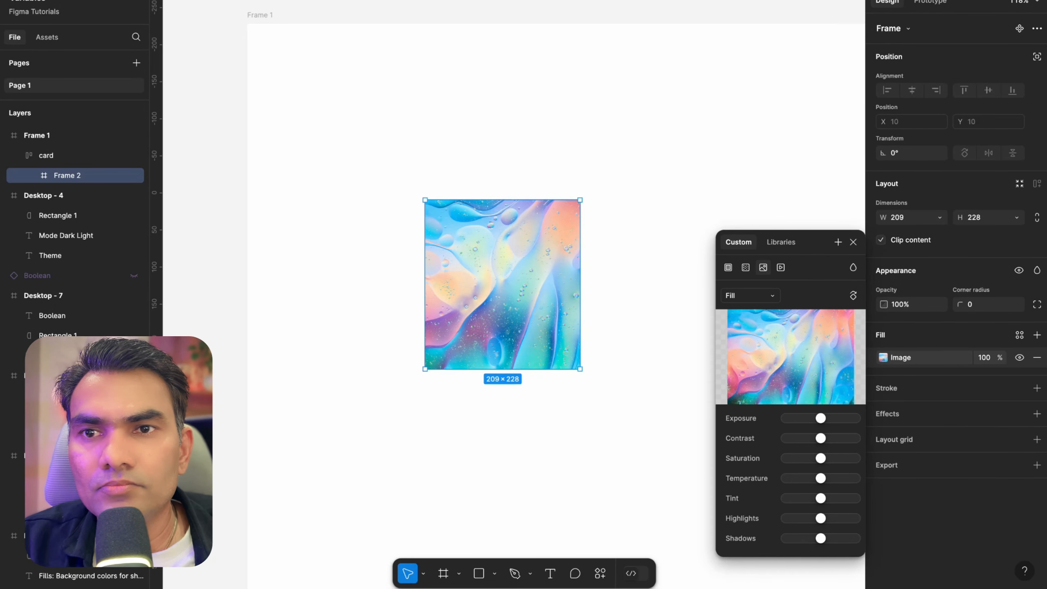
pyautogui.click(855, 241)
# Add a drop shadow to the card frame and set its Y offset to 0
pyautogui.scroll(3, 636, 157)
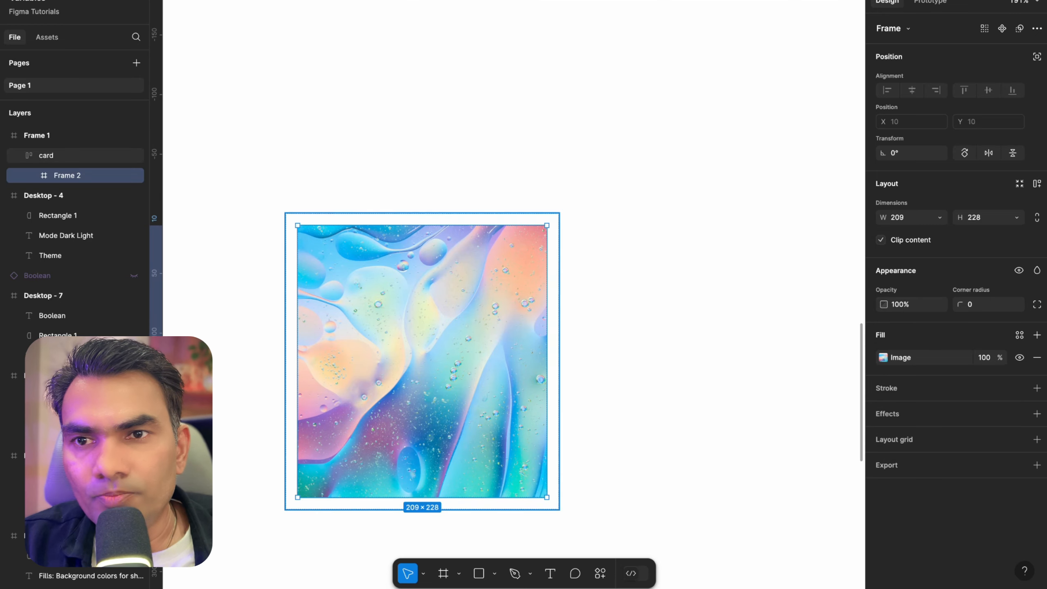
pyautogui.click(542, 216)
pyautogui.scroll(-3, 420, 330)
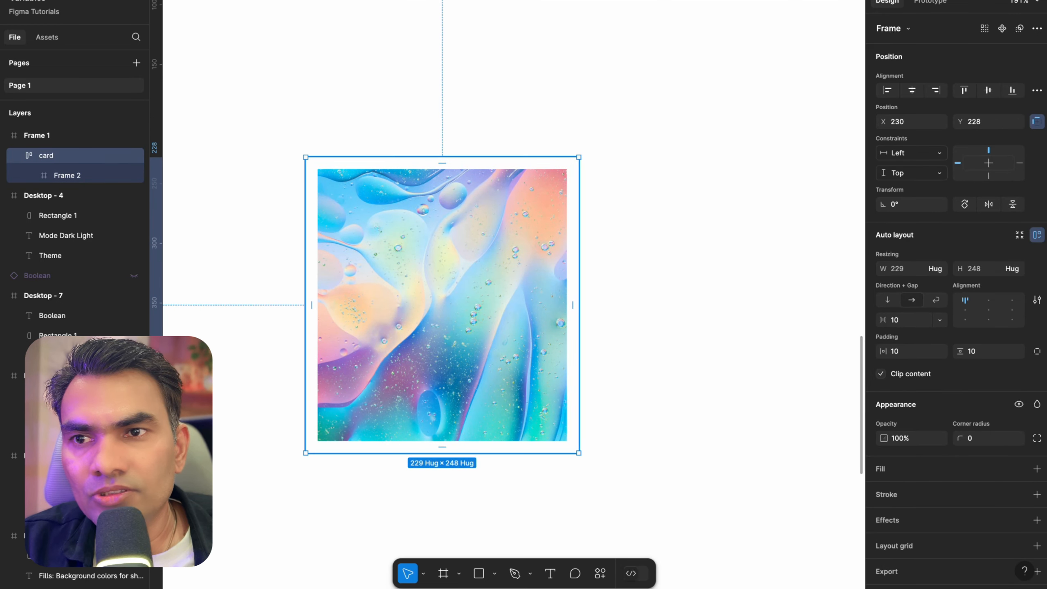
pyautogui.scroll(-3, 440, 305)
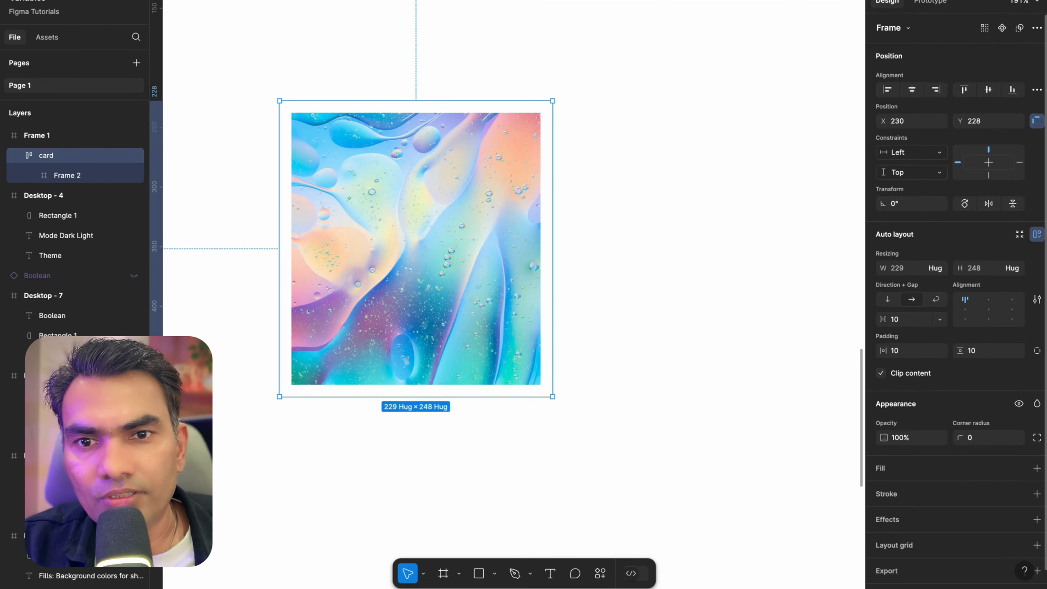
pyautogui.scroll(-1, 1030, 500)
pyautogui.click(1036, 499)
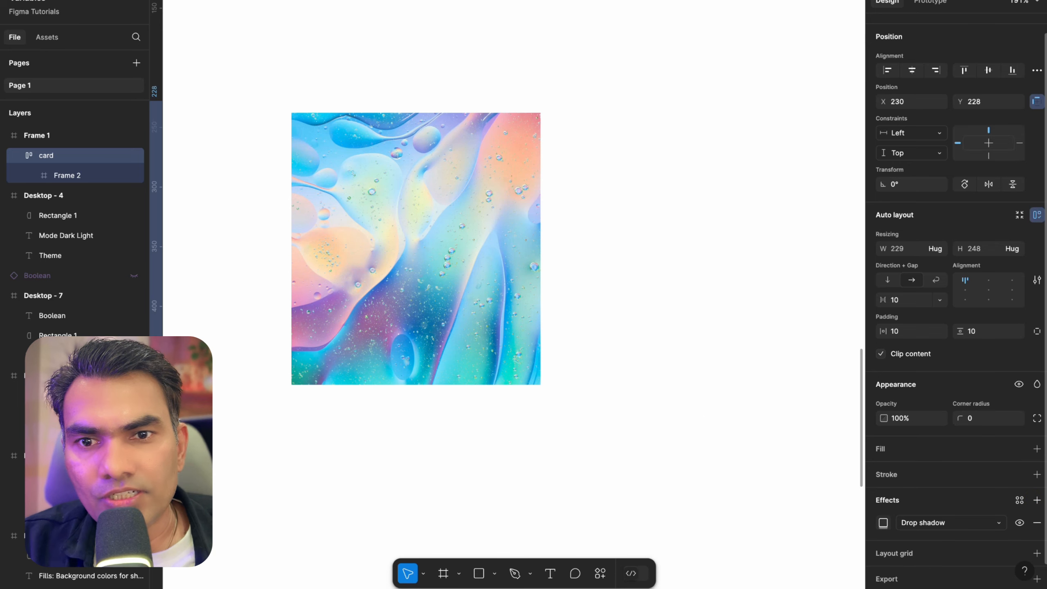
pyautogui.click(883, 523)
pyautogui.click(801, 476)
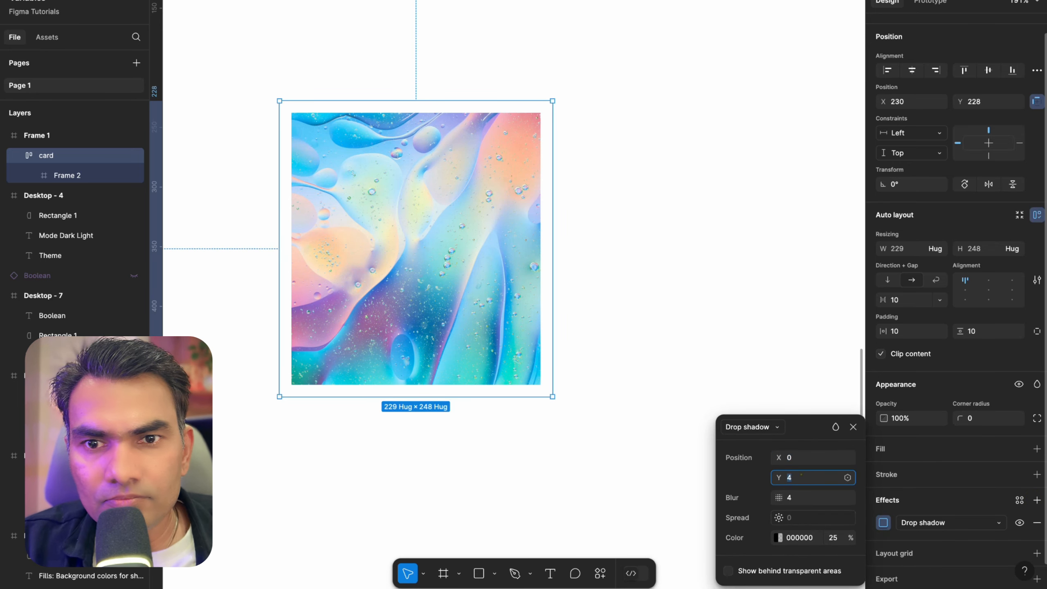
pyautogui.write('0')
pyautogui.press('Return')
pyautogui.click(648, 261)
# Add a white FFFFFF fill to the card frame
pyautogui.scroll(-5, 647, 262)
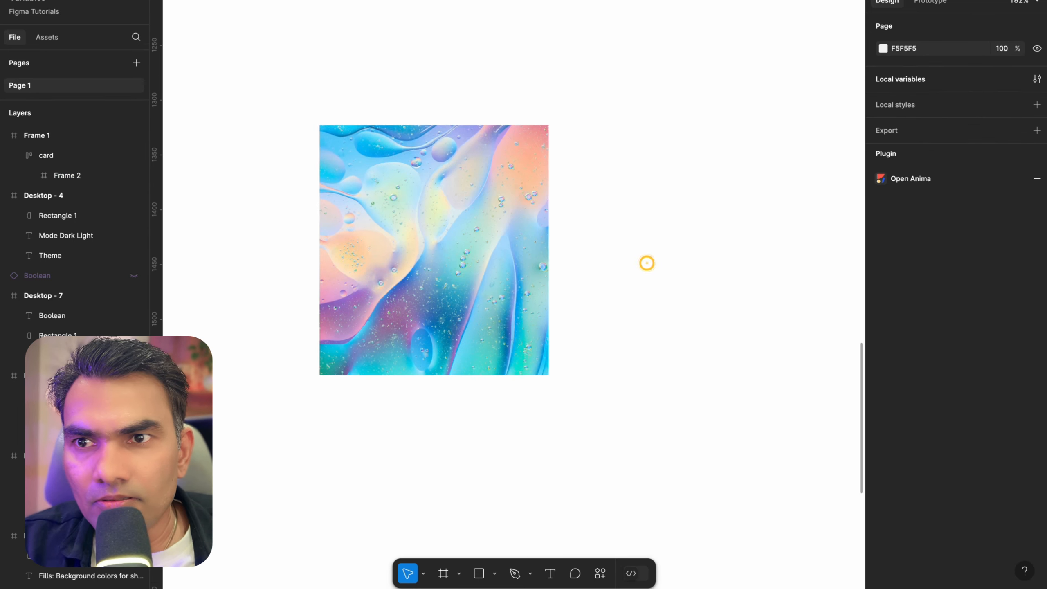
pyautogui.click(547, 240)
pyautogui.scroll(5, 546, 238)
pyautogui.scroll(-1, 545, 239)
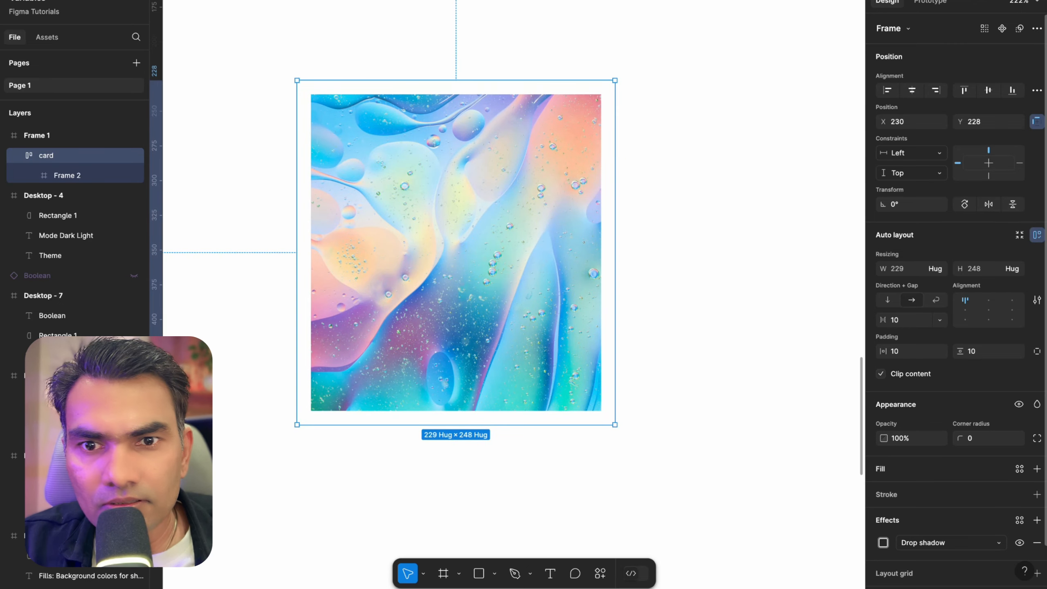
pyautogui.scroll(-2, 988, 469)
pyautogui.click(803, 376)
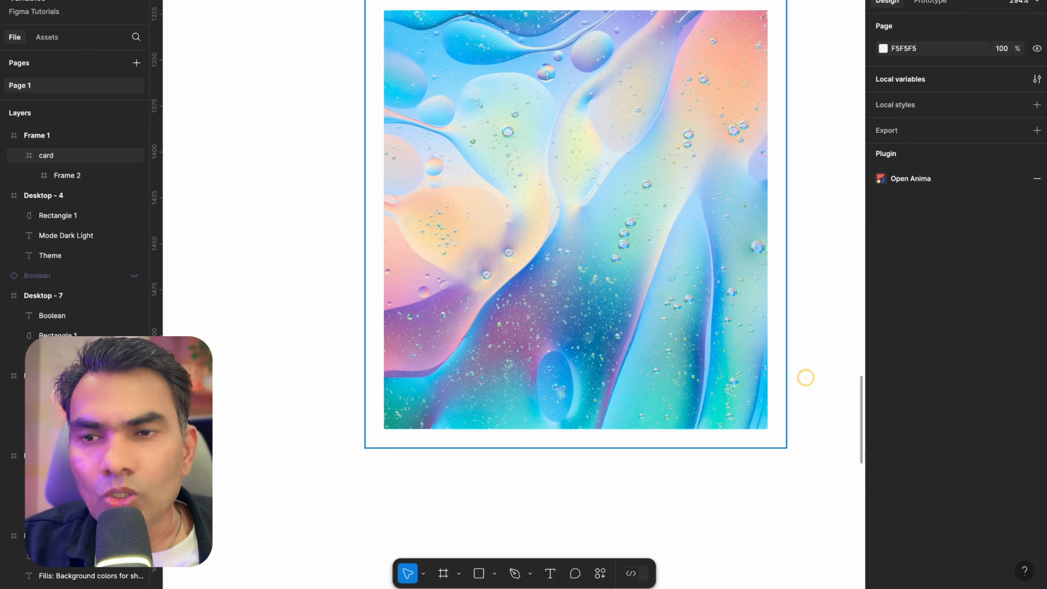
pyautogui.scroll(-2, 650, 262)
pyautogui.scroll(5, 484, 219)
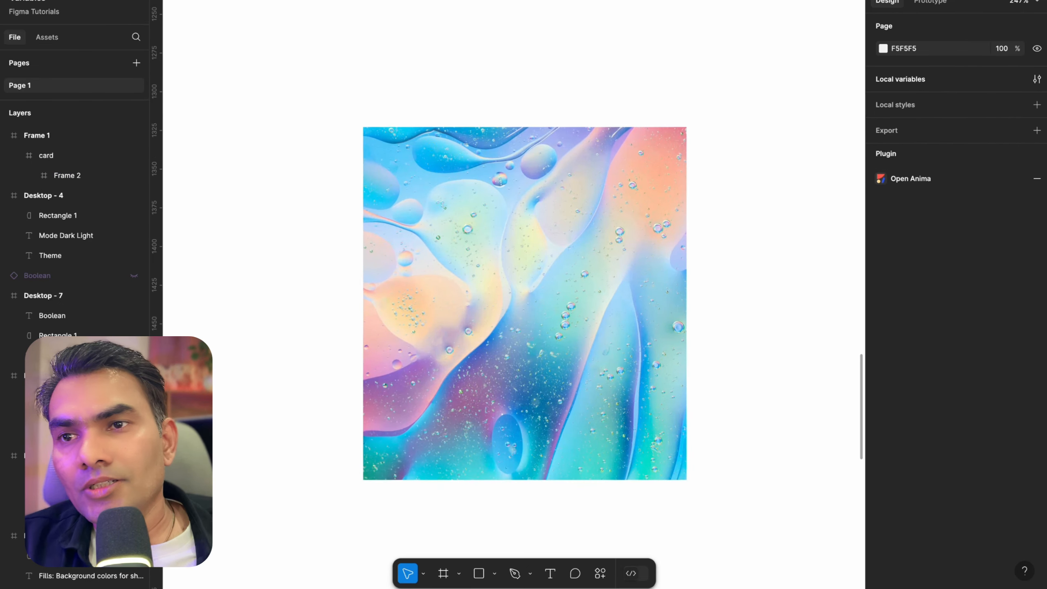
pyautogui.click(484, 220)
pyautogui.scroll(2, 484, 220)
pyautogui.scroll(-2, 410, 118)
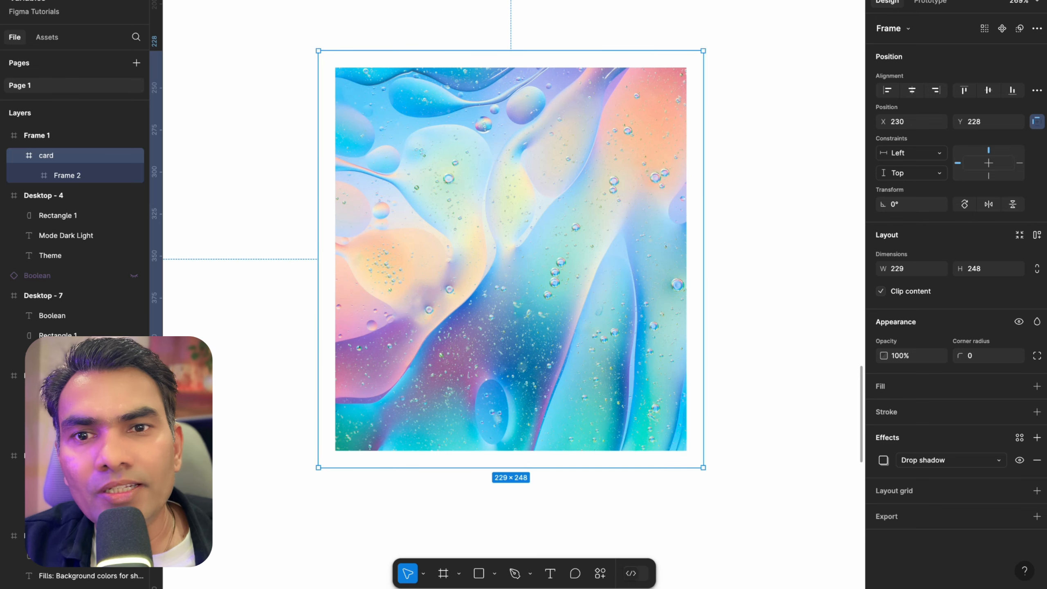
pyautogui.click(1036, 386)
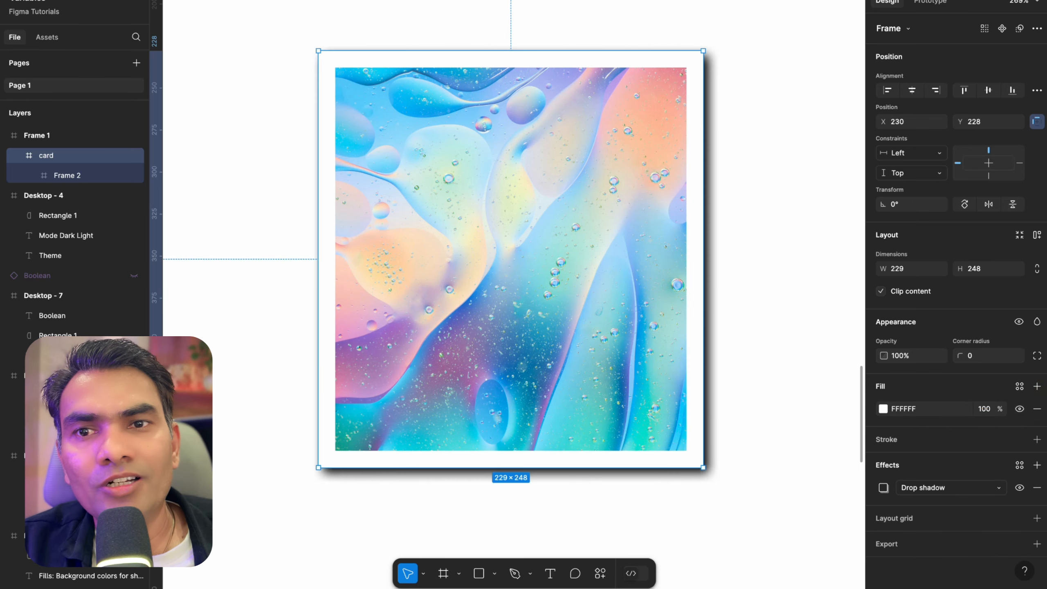
# Set the card's drop shadow to X 0, Y 0 and blur 4
pyautogui.click(433, 517)
pyautogui.click(469, 241)
pyautogui.scroll(-3, 469, 241)
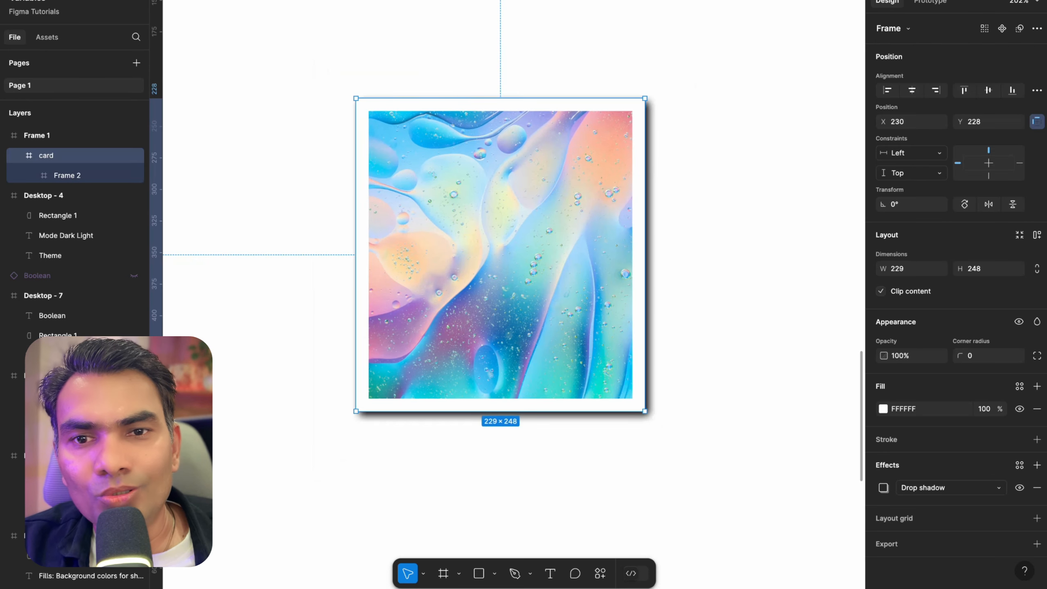
pyautogui.click(883, 487)
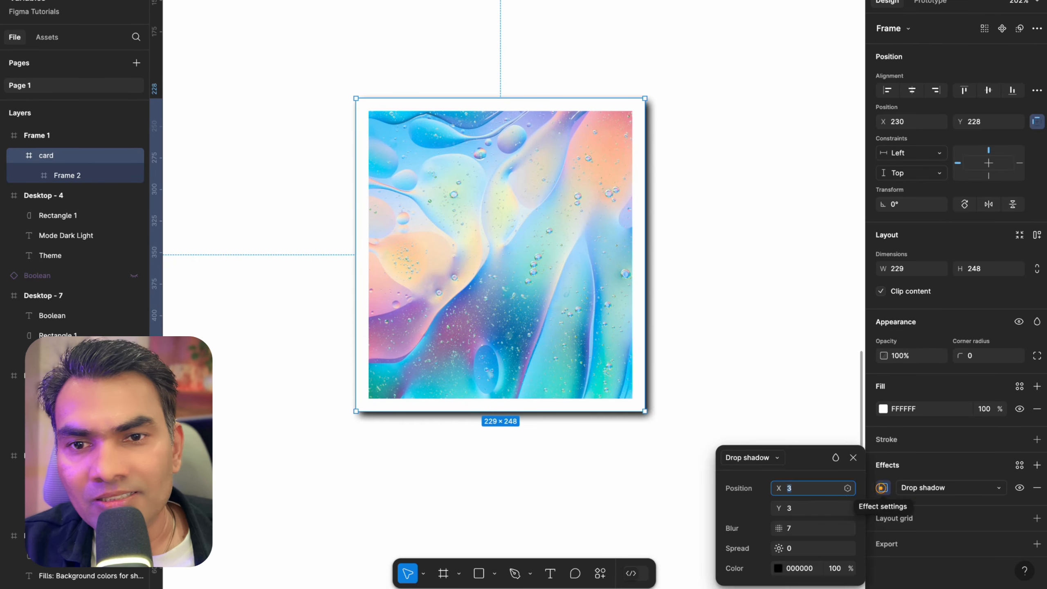
pyautogui.press('Tab')
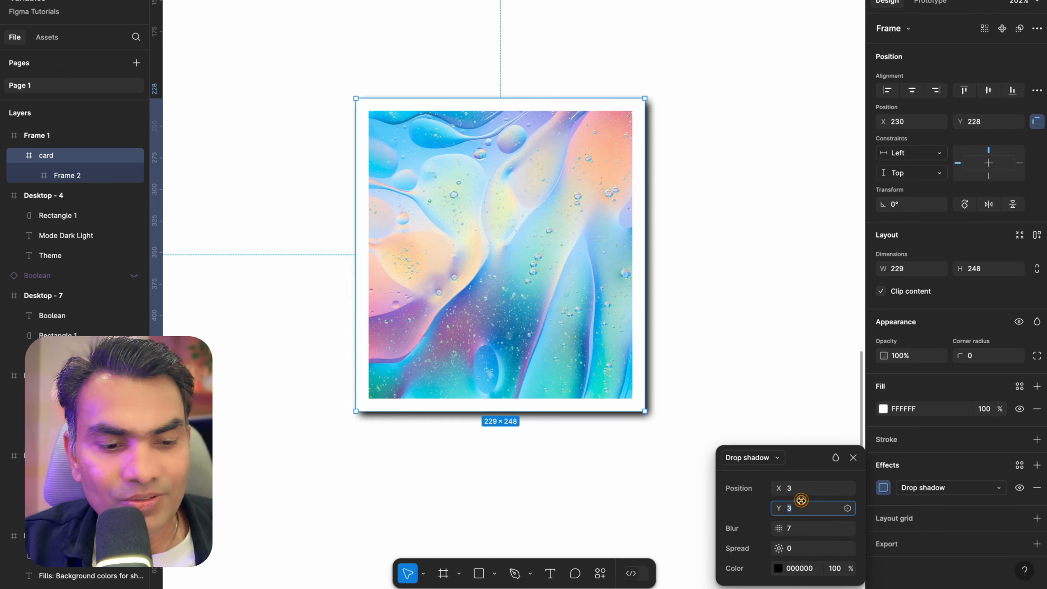
pyautogui.hotkey('shift', 'Tab')
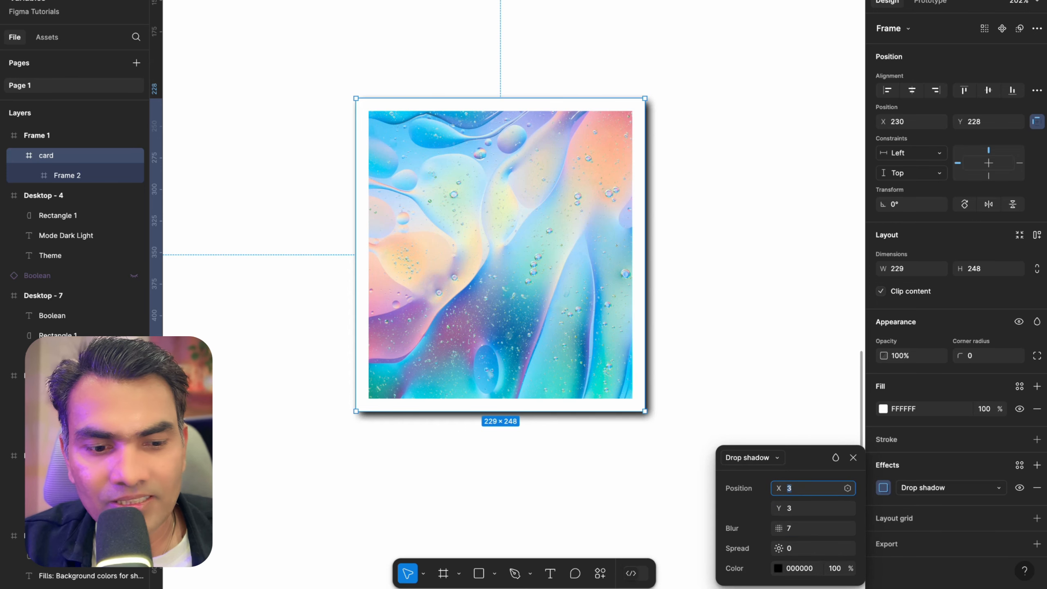
pyautogui.write('0')
pyautogui.press('Tab')
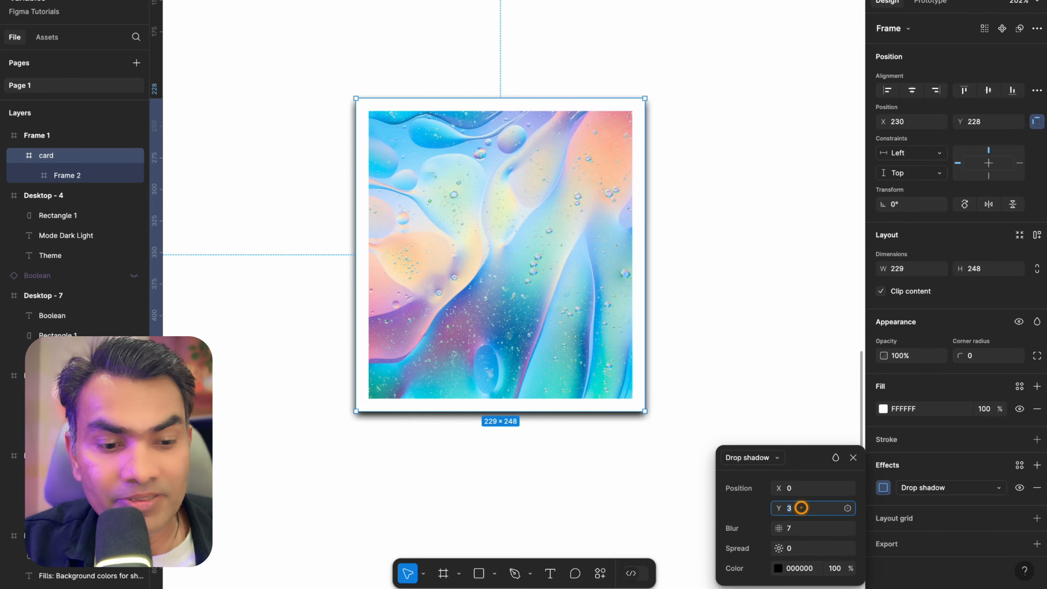
pyautogui.press('Tab')
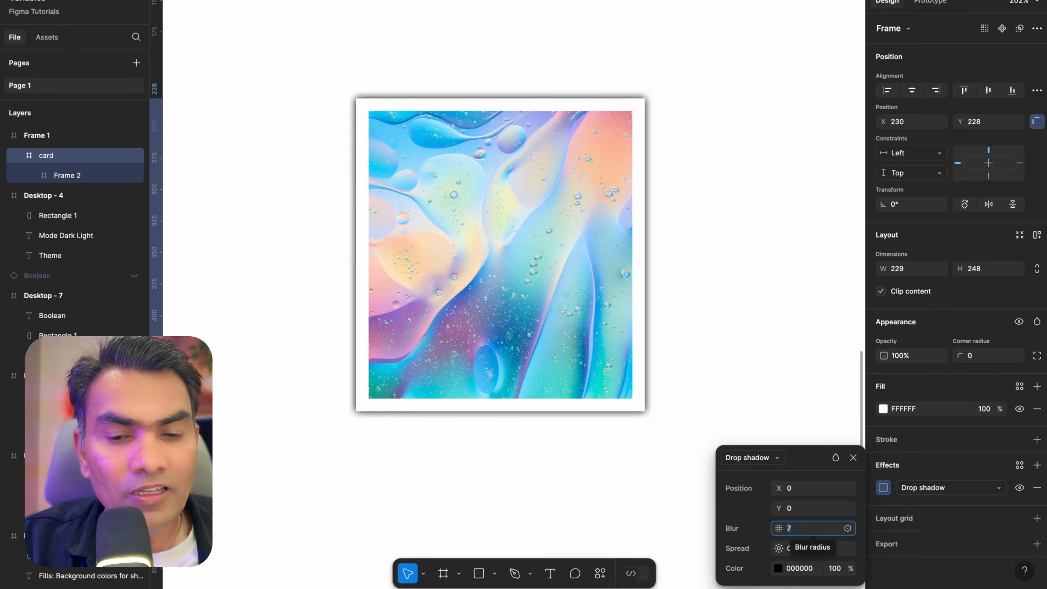
pyautogui.write('4')
pyautogui.press('Return')
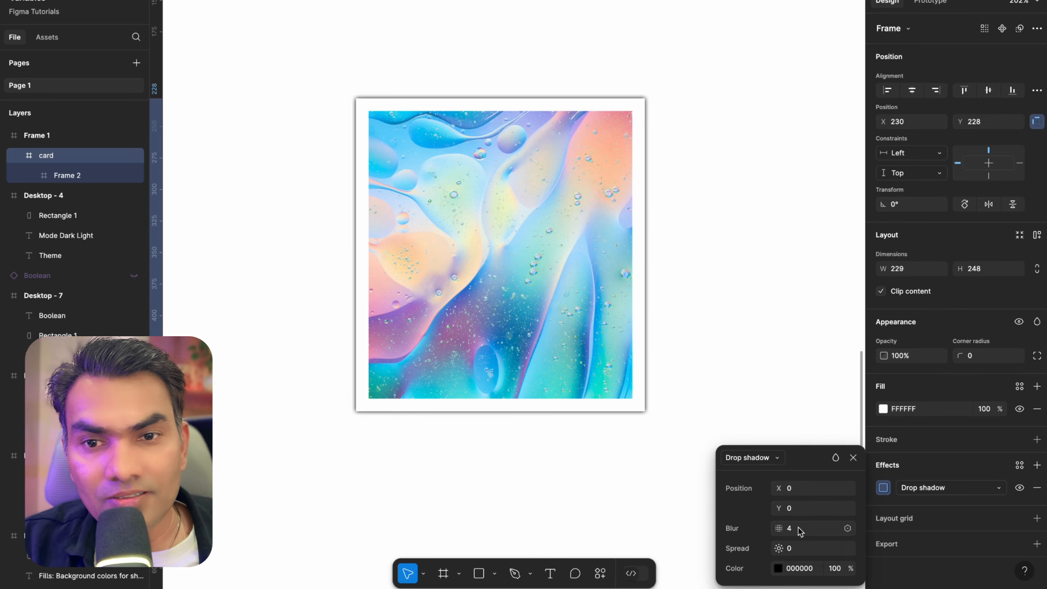
# Set the drop shadow colour opacity to 16%
pyautogui.click(830, 568)
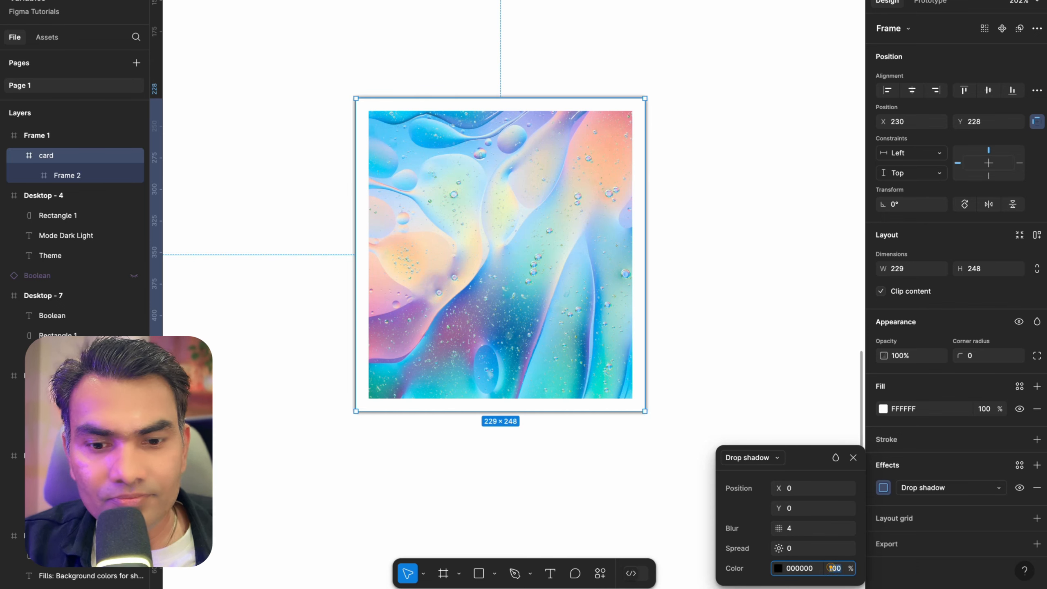
pyautogui.write('16')
pyautogui.press('Return')
pyautogui.click(678, 284)
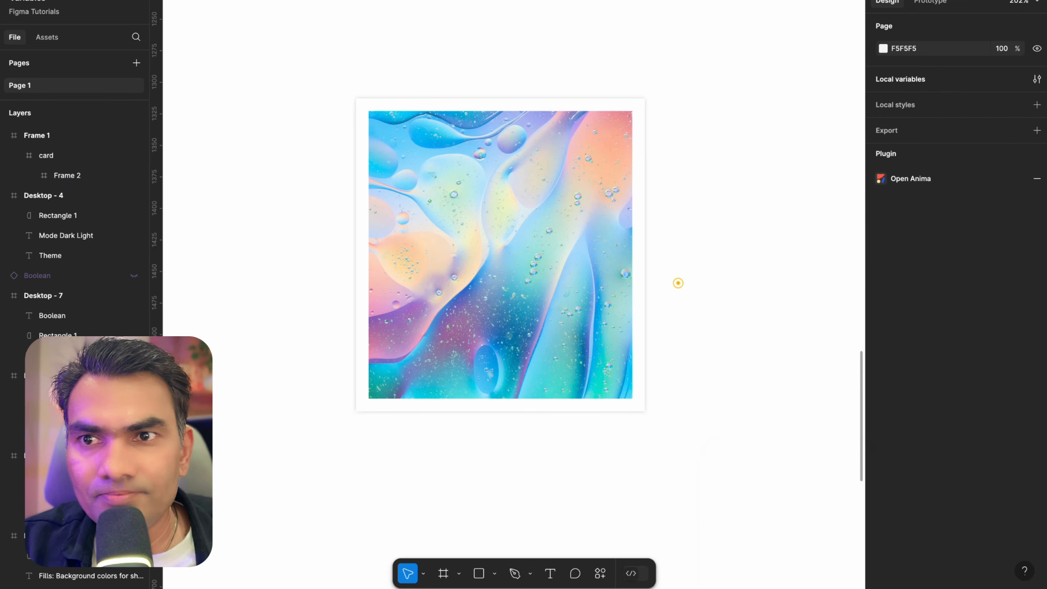
# Duplicate the card twice, placing the copies in a row to its right inside Frame 1
pyautogui.scroll(5, 488, 117)
pyautogui.scroll(-2, 488, 117)
pyautogui.scroll(-5, 484, 111)
pyautogui.scroll(-8, 488, 117)
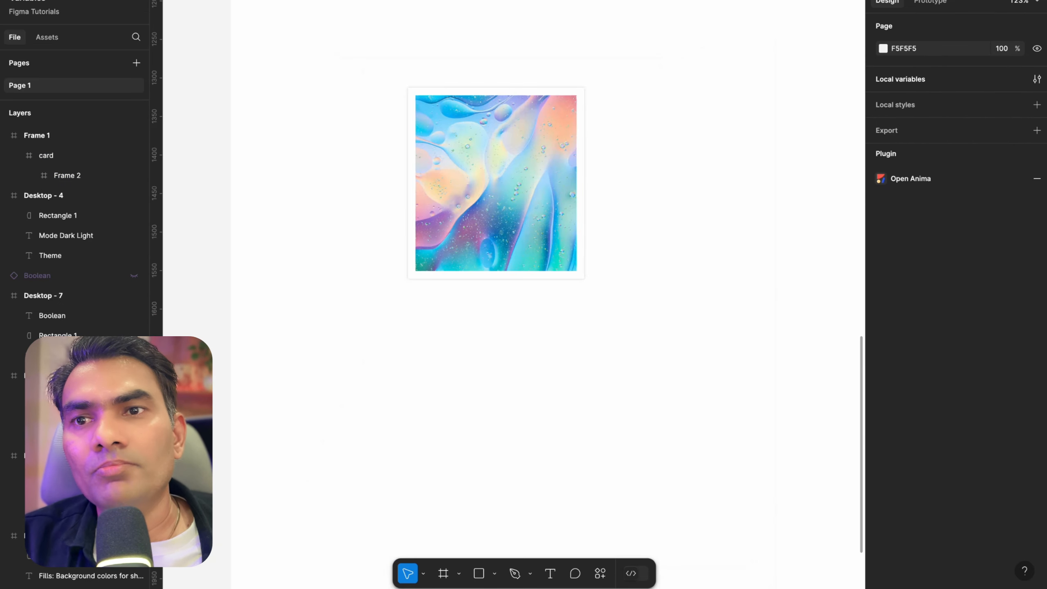
pyautogui.scroll(2, 488, 117)
pyautogui.scroll(-5, 488, 117)
pyautogui.scroll(2, 488, 117)
pyautogui.scroll(3, 485, 152)
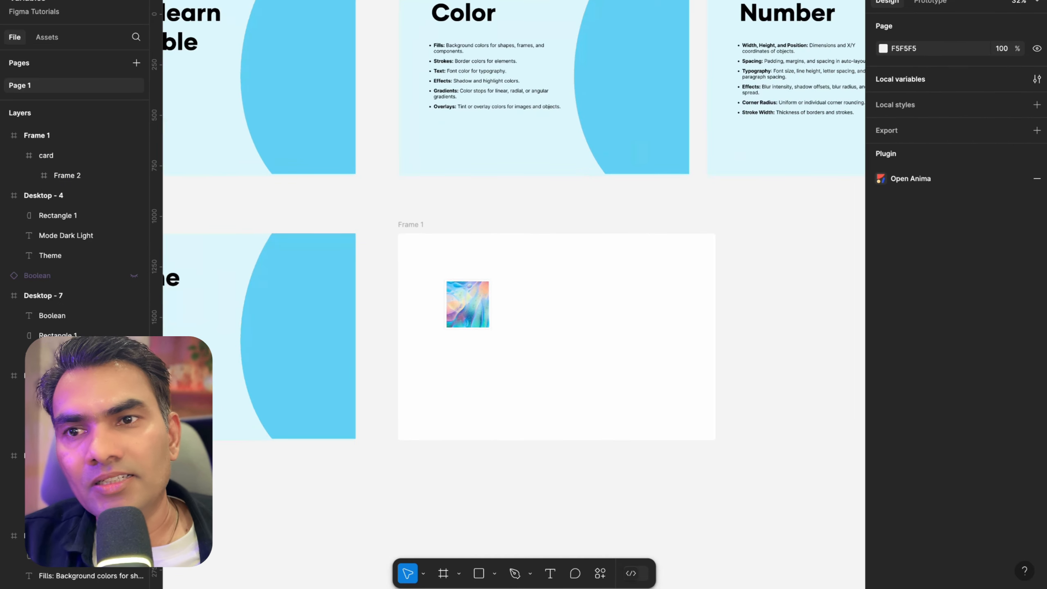
pyautogui.scroll(6, 504, 311)
pyautogui.click(389, 263)
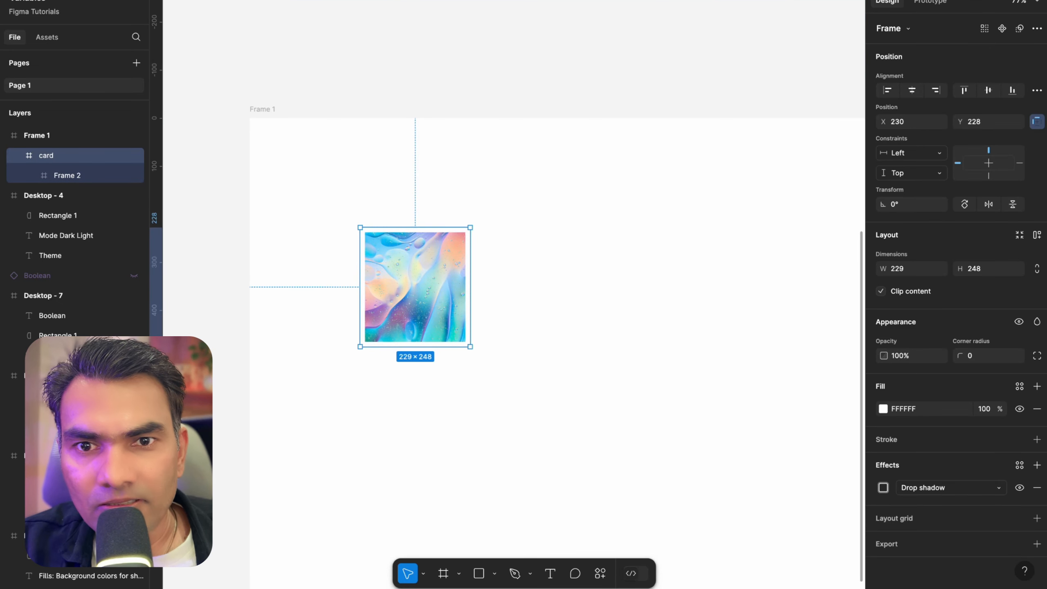
pyautogui.scroll(-5, 550, 370)
pyautogui.moveTo(485, 330); pyautogui.dragTo(633, 330)
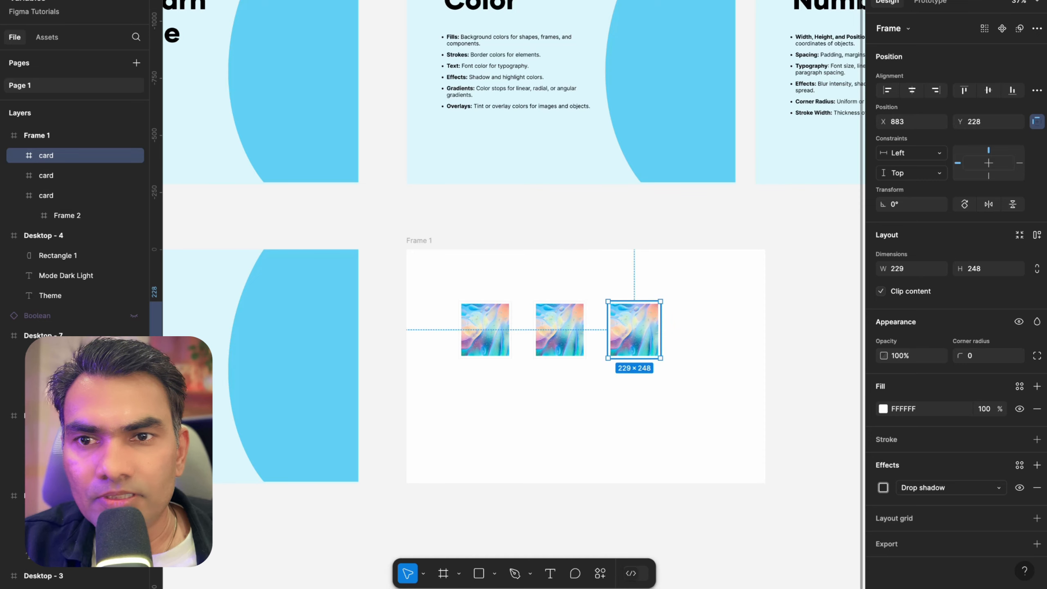
pyautogui.hscroll(-2, 634, 330)
pyautogui.scroll(-1, 633, 329)
pyautogui.scroll(3, 426, 297)
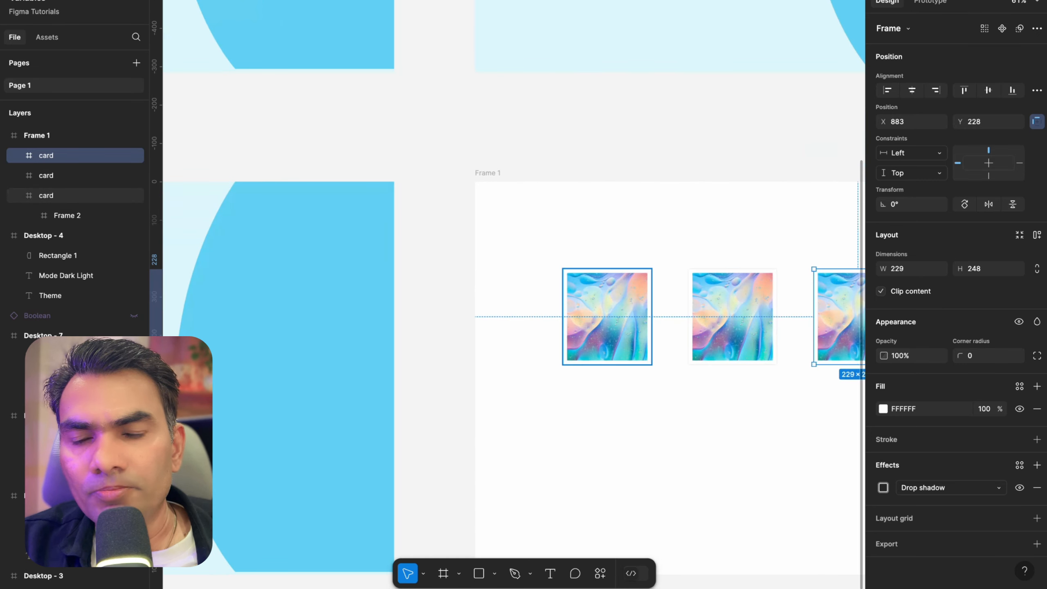
# Examine the three duplicated cards inside Frame 1
pyautogui.scroll(-5, 603, 337)
pyautogui.scroll(5, 730, 383)
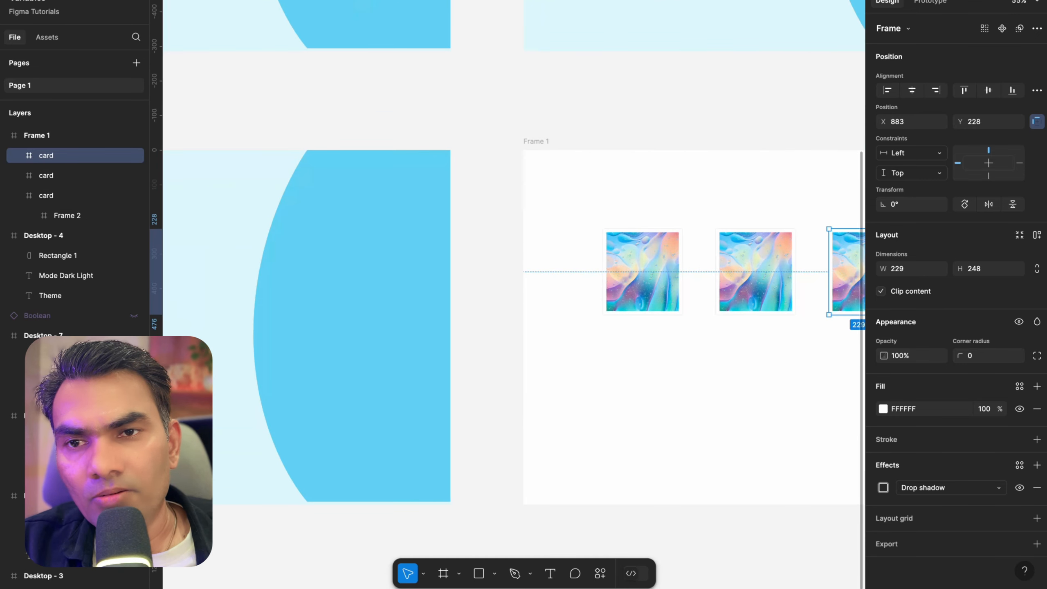
pyautogui.hscroll(5, 730, 384)
pyautogui.click(430, 349)
pyautogui.scroll(5, 435, 264)
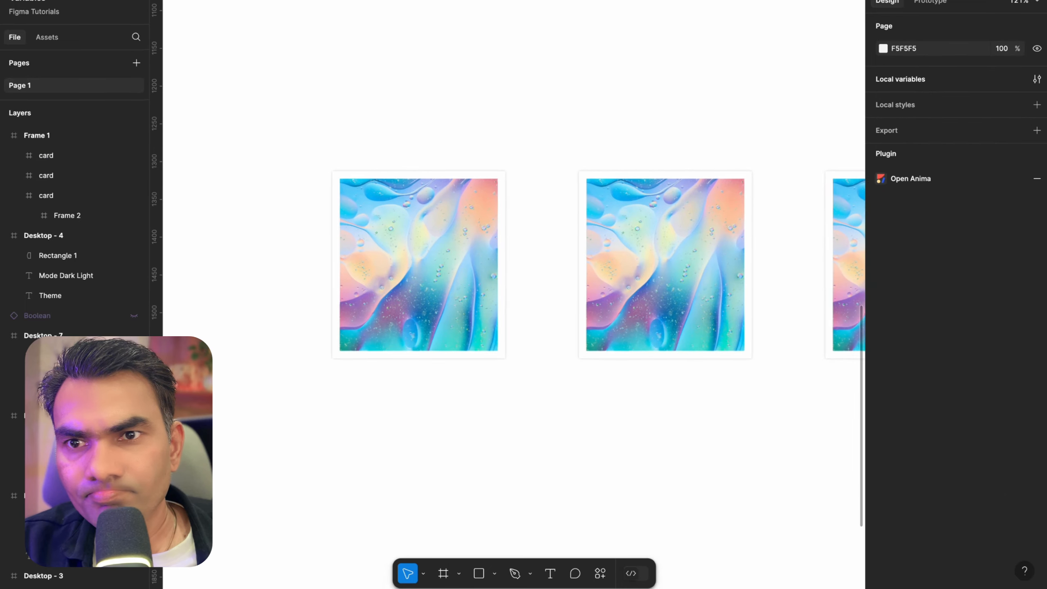
pyautogui.scroll(-3, 469, 281)
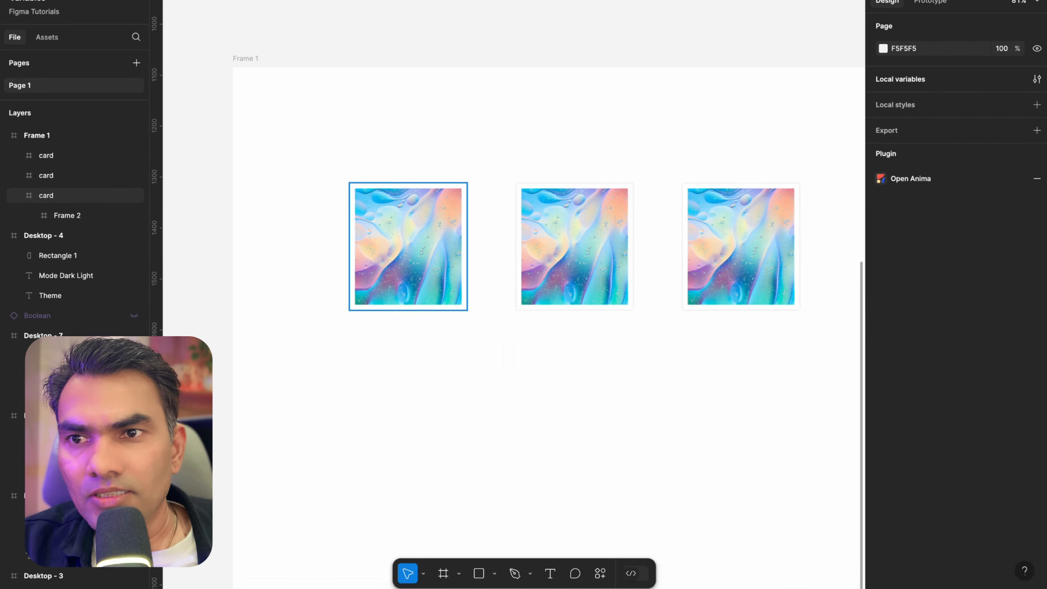
pyautogui.scroll(3, 402, 193)
pyautogui.scroll(1, 338, 195)
pyautogui.scroll(-3, 383, 132)
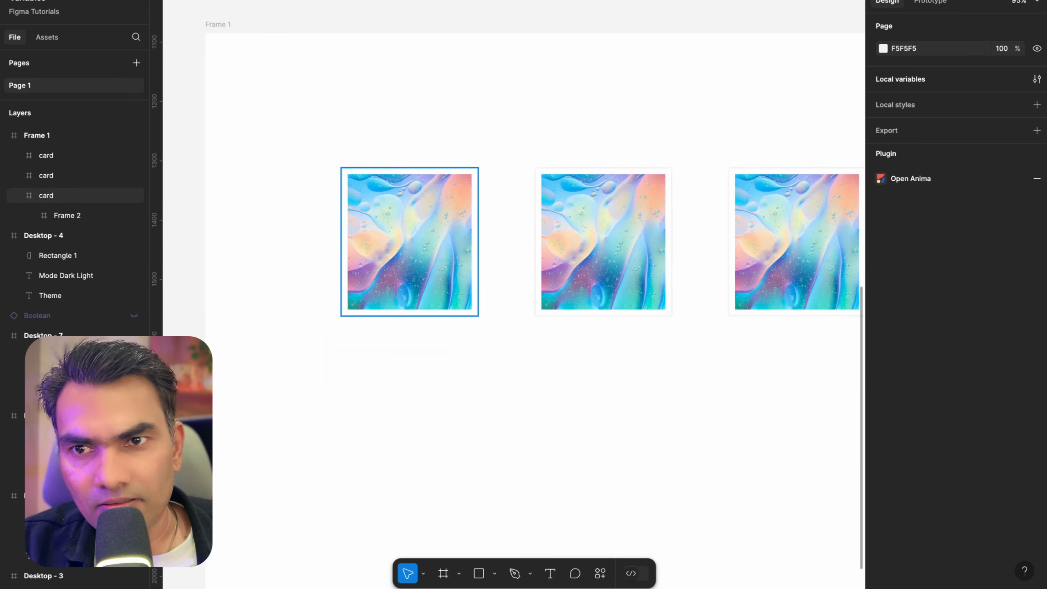
pyautogui.click(419, 266)
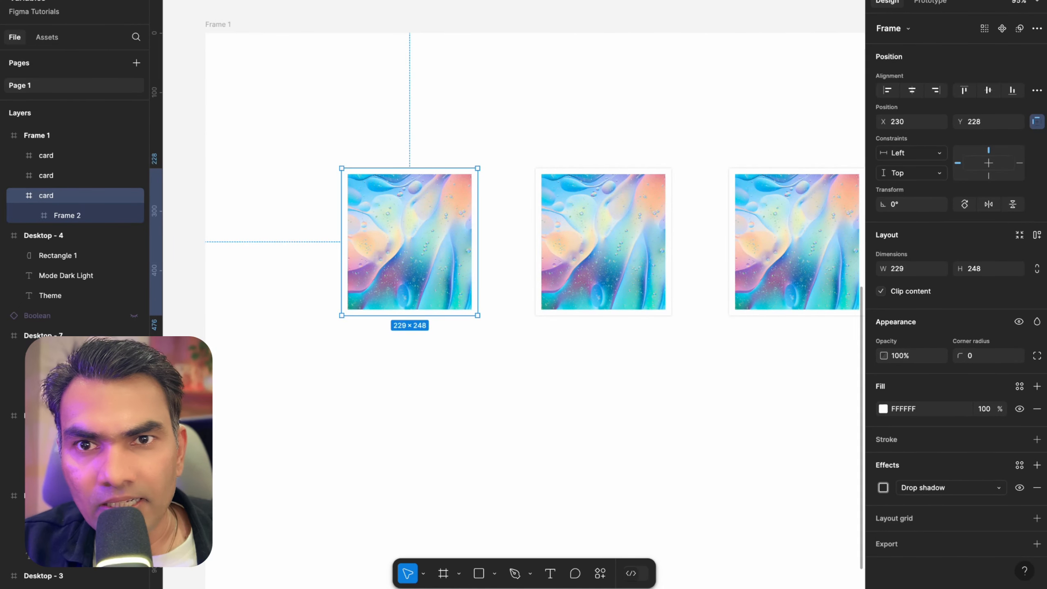
pyautogui.scroll(4, 440, 198)
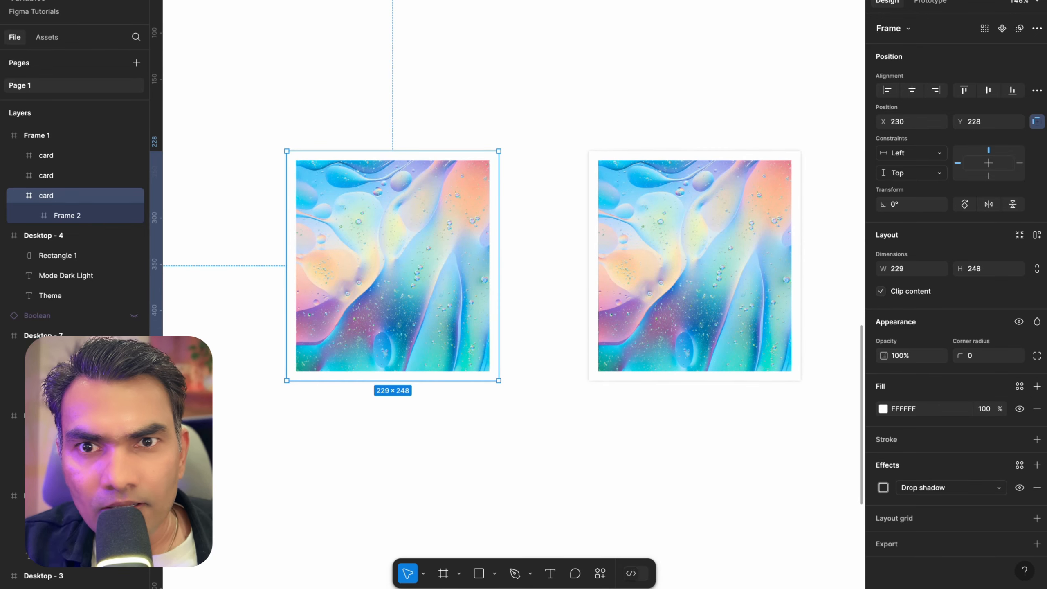
pyautogui.scroll(-10, 515, 196)
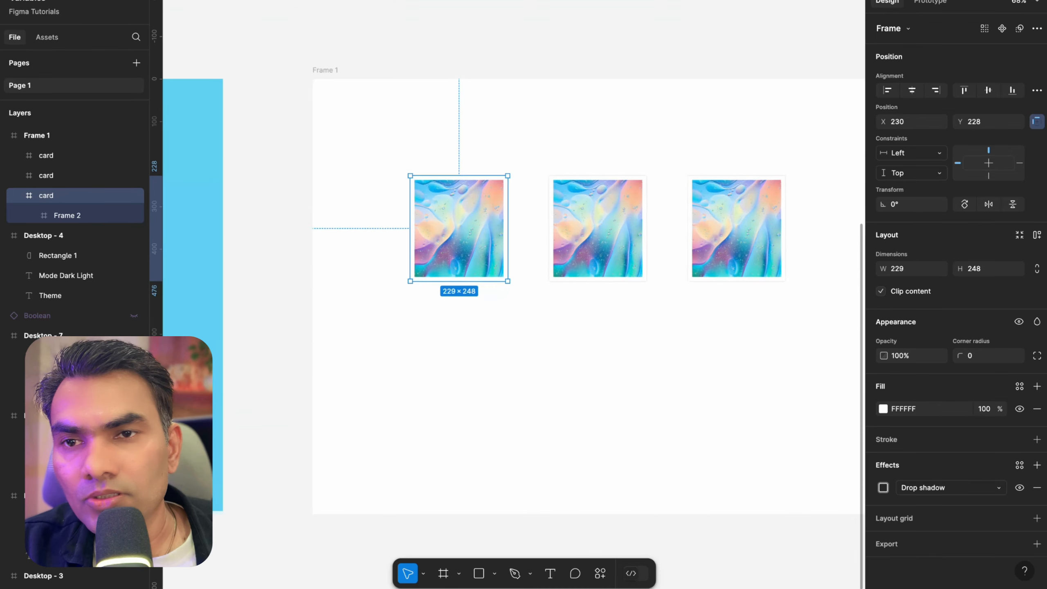
# Try wrapping all three cards together in a single auto layout frame
pyautogui.moveTo(439, 158); pyautogui.dragTo(684, 271)
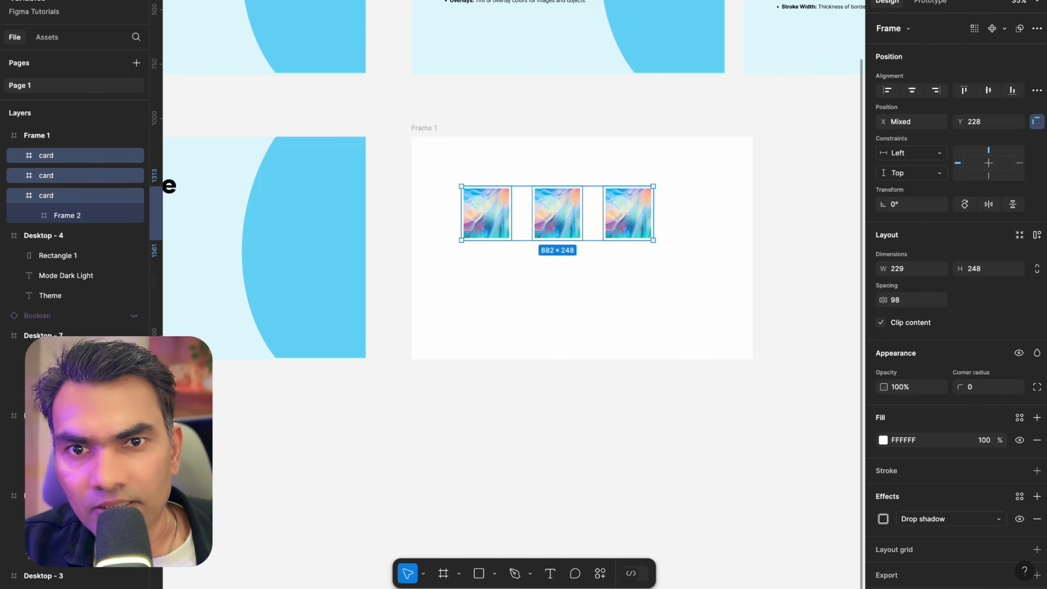
pyautogui.hotkey('shift', 'a')
pyautogui.scroll(5, 488, 163)
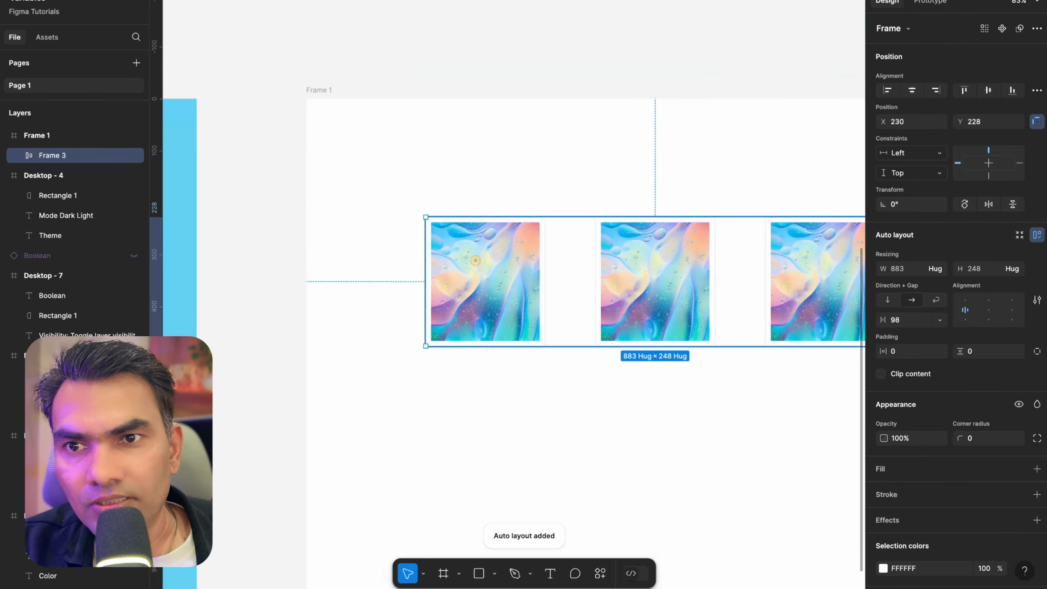
pyautogui.click(483, 157)
pyautogui.click(479, 265)
pyautogui.hotkey('ctrl', 'z')
pyautogui.hotkey('ctrl', 'z')
pyautogui.hotkey('ctrl', 'z')
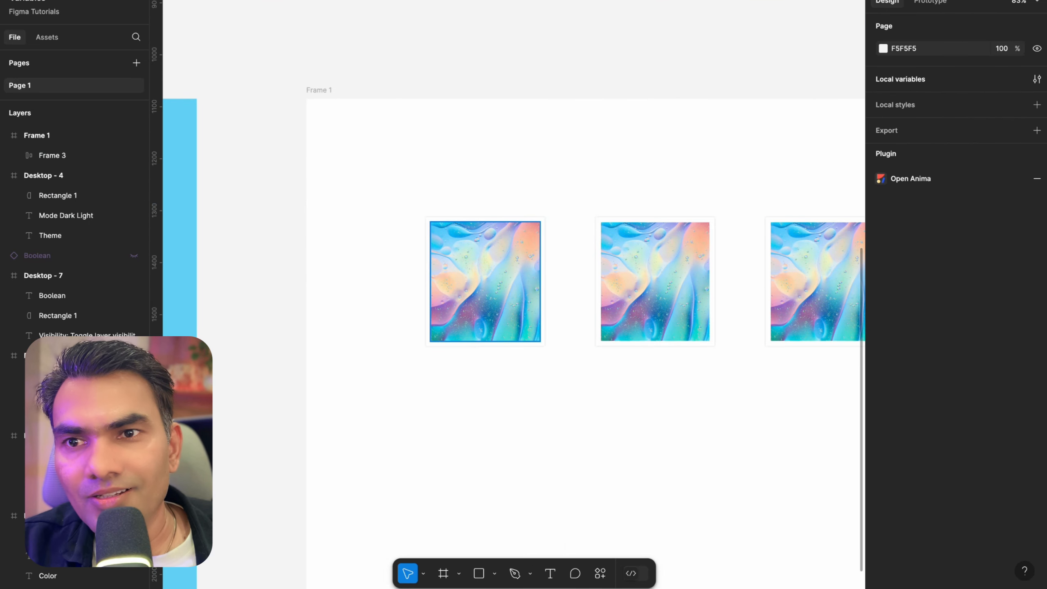
# Add auto layout to each of the three cards individually
pyautogui.scroll(-4, 457, 162)
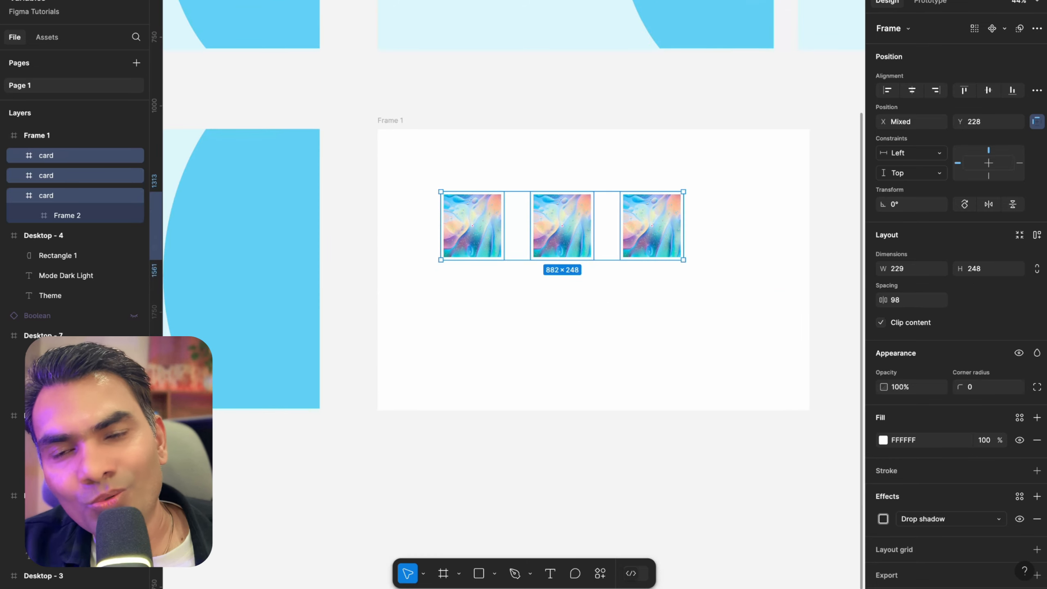
pyautogui.click(545, 146)
pyautogui.click(494, 205)
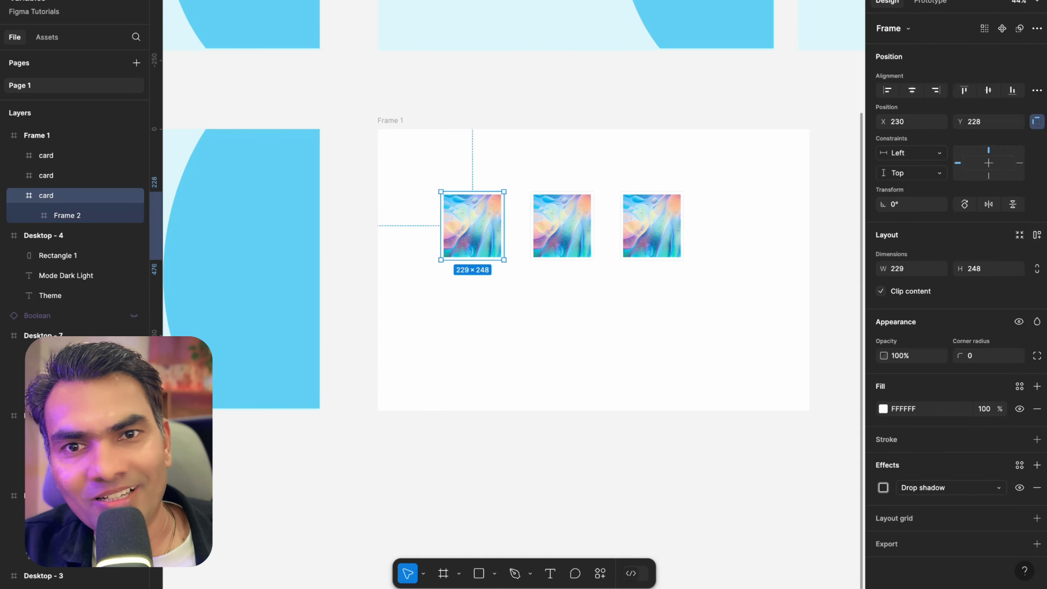
pyautogui.hotkey('shift', 'a')
pyautogui.click(567, 225)
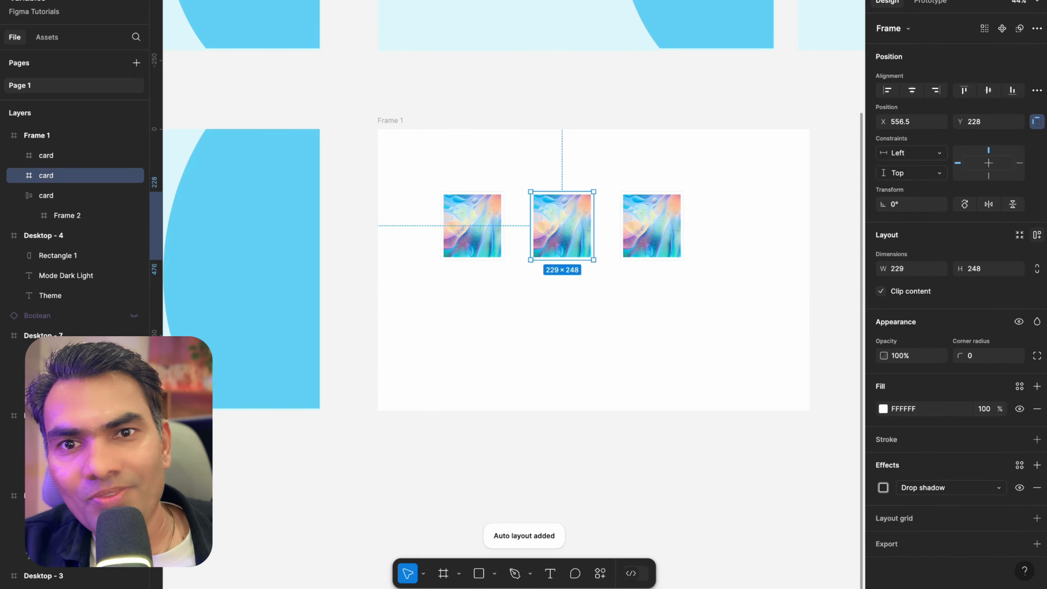
pyautogui.hotkey('shift', 'a')
pyautogui.click(612, 217)
pyautogui.click(653, 213)
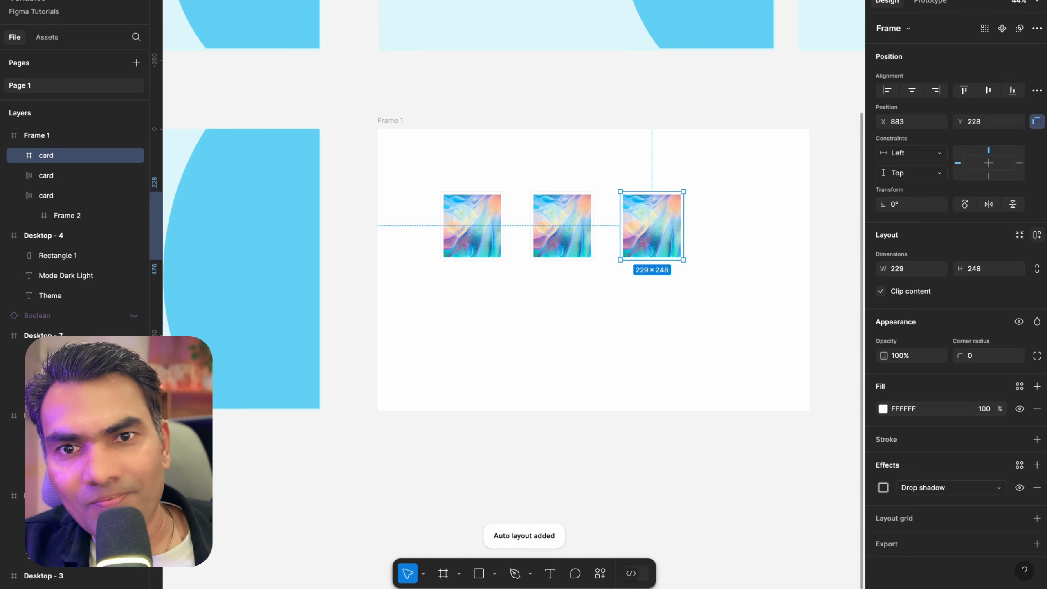
pyautogui.click(1036, 235)
# Set the first card's horizontal and vertical padding to 20
pyautogui.scroll(6, 521, 224)
pyautogui.click(433, 219)
pyautogui.scroll(3, 432, 215)
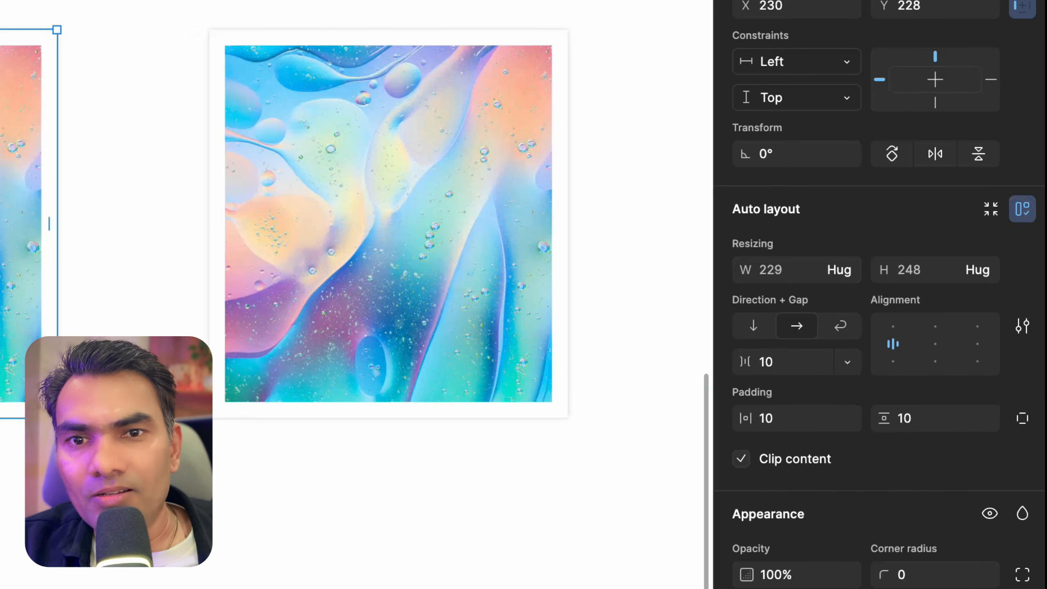
pyautogui.click(787, 417)
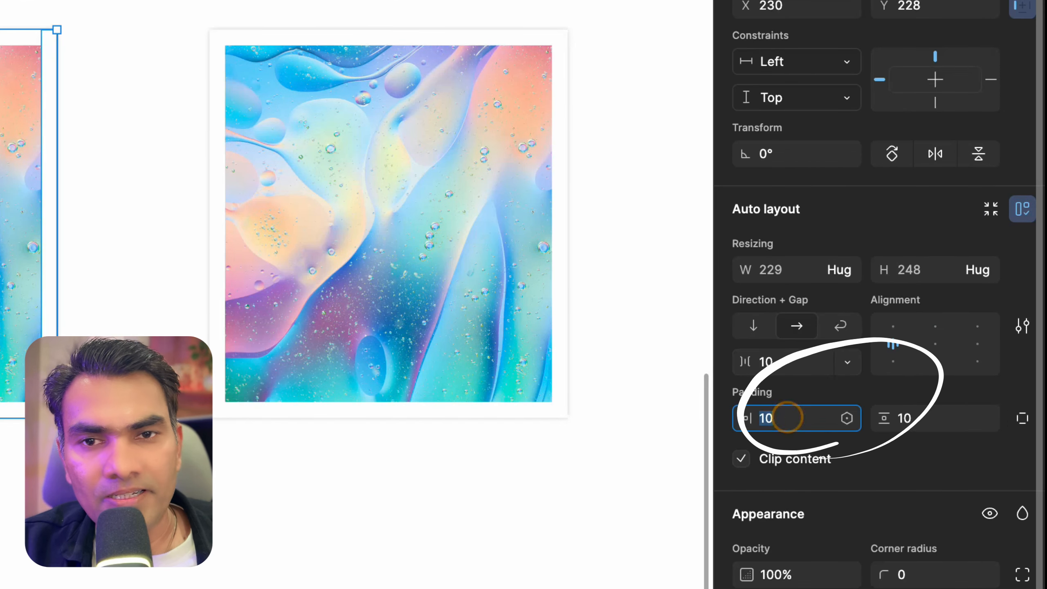
pyautogui.write('20')
pyautogui.press('Return')
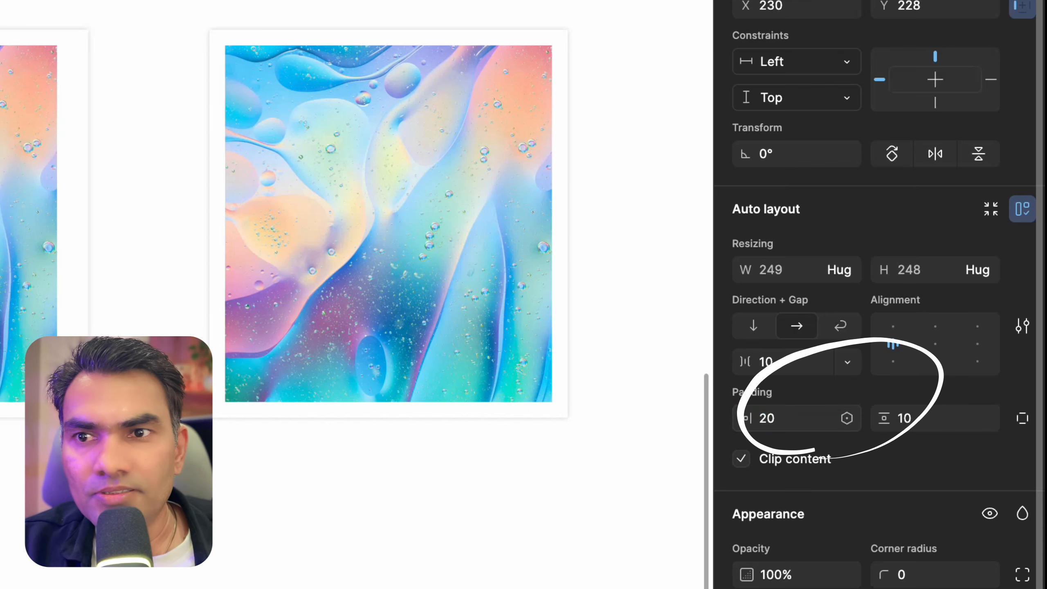
pyautogui.click(906, 418)
pyautogui.write('20')
pyautogui.press('Return')
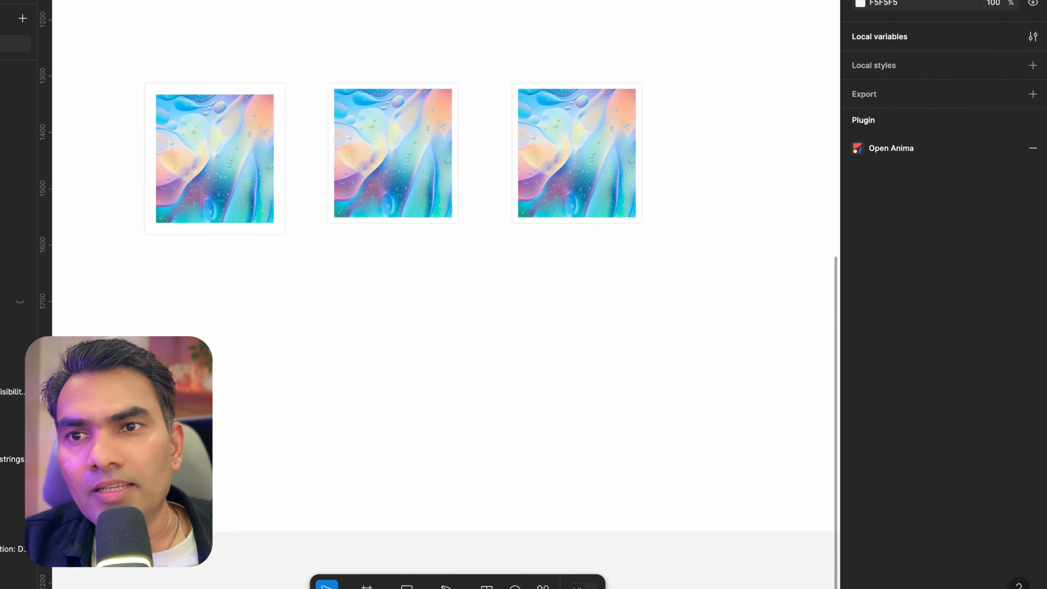
# Compare the auto layout padding of the first and second cards
pyautogui.keyDown('ctrl'); pyautogui.scroll(5, 371, 156); pyautogui.keyUp('ctrl')
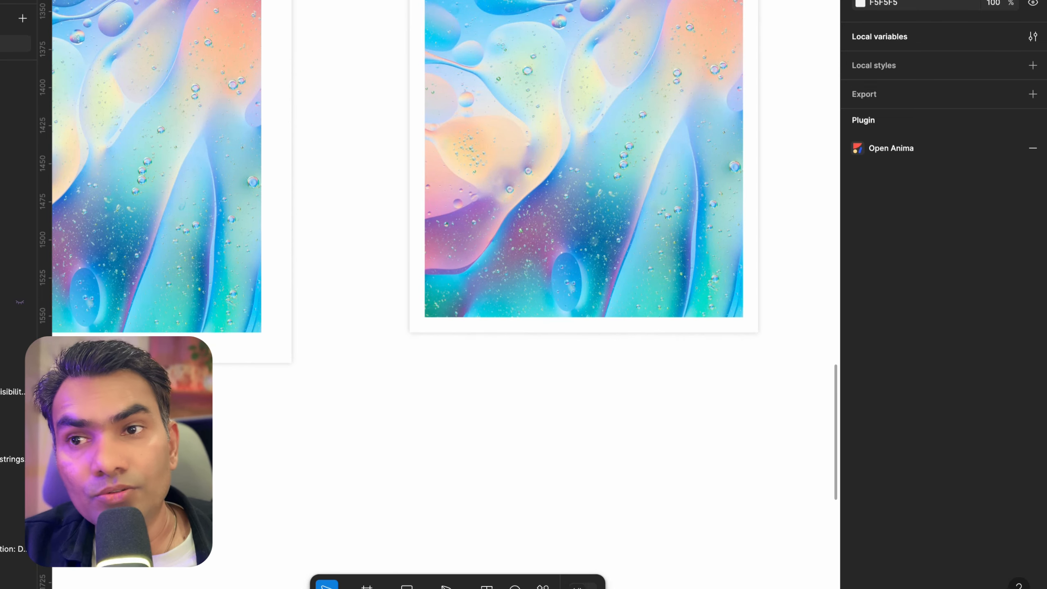
pyautogui.scroll(5, 254, 131)
pyautogui.scroll(-5, 254, 132)
pyautogui.click(613, 235)
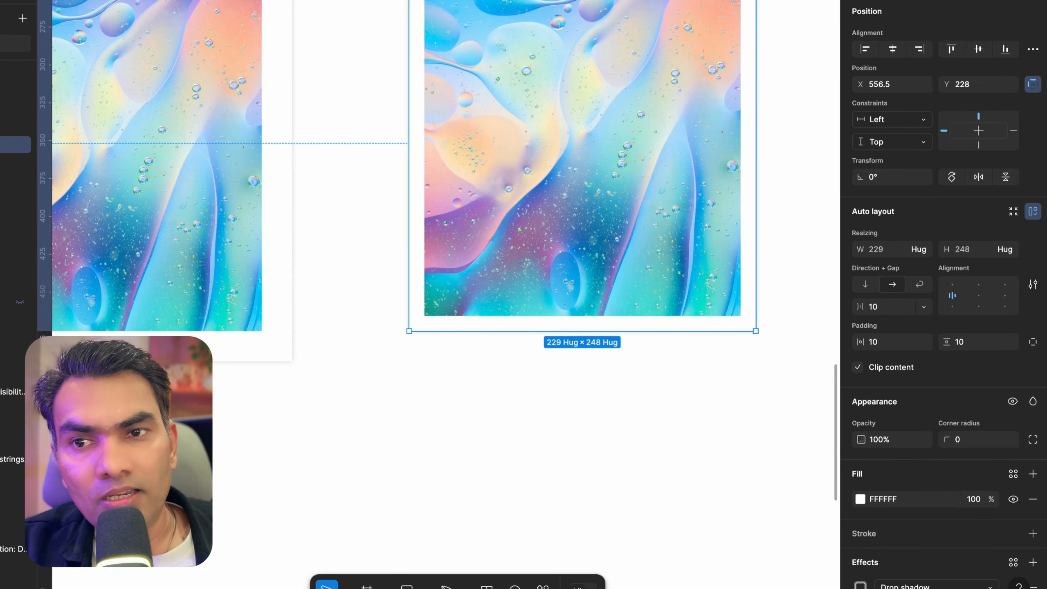
pyautogui.scroll(-3, 429, 358)
pyautogui.click(429, 359)
pyautogui.click(294, 224)
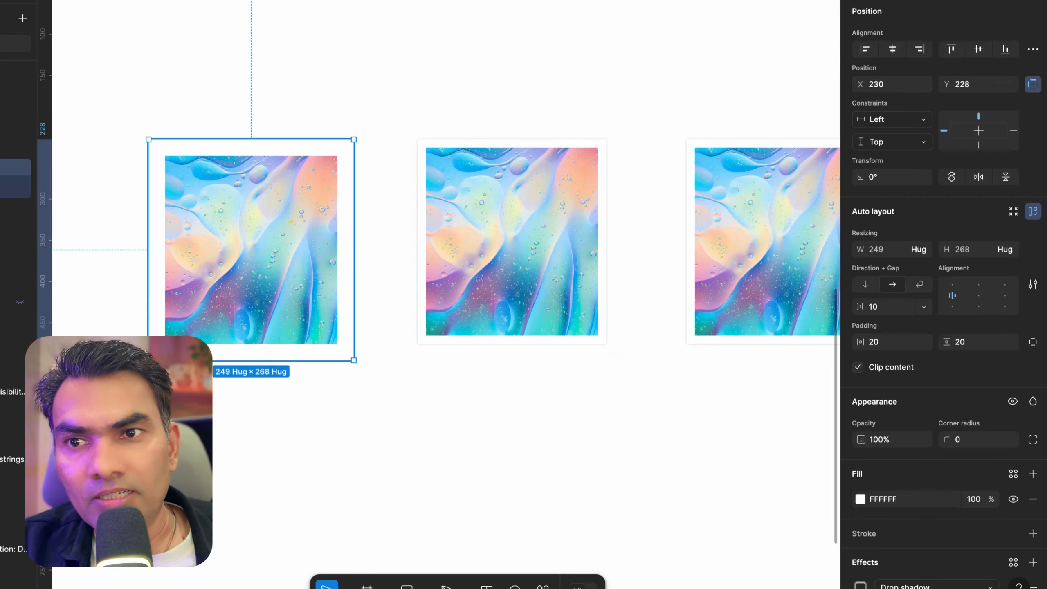
pyautogui.keyDown('shift'); pyautogui.click(436, 211); pyautogui.keyUp('shift')
pyautogui.hscroll(4, 436, 211)
pyautogui.scroll(-1, 436, 211)
# Bind the left, top, bottom and right padding of all three cards to the md padding variable
pyautogui.keyDown('shift'); pyautogui.click(624, 164); pyautogui.keyUp('shift')
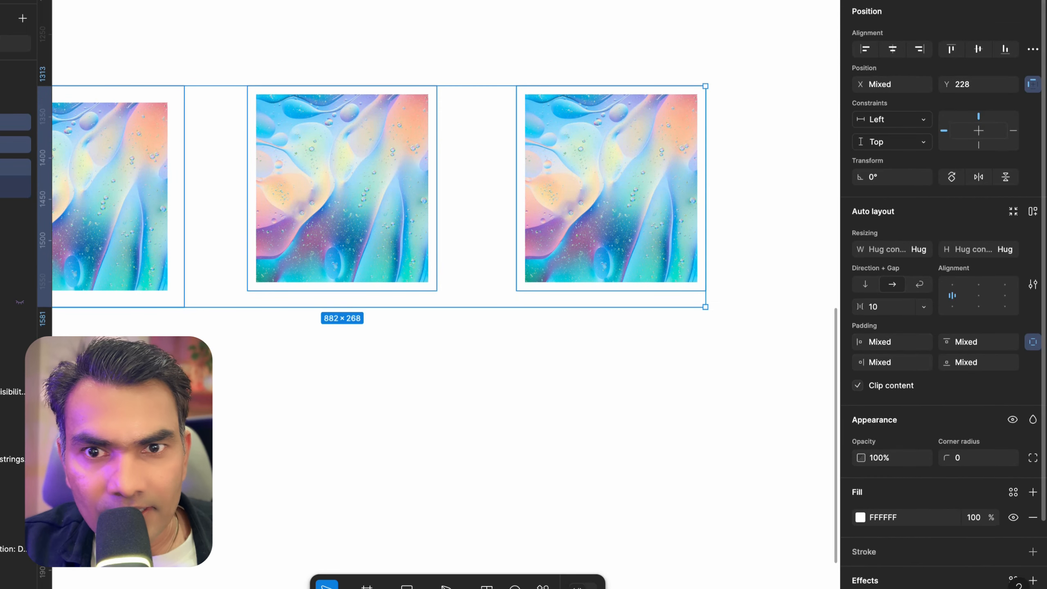
pyautogui.scroll(-2, 943, 293)
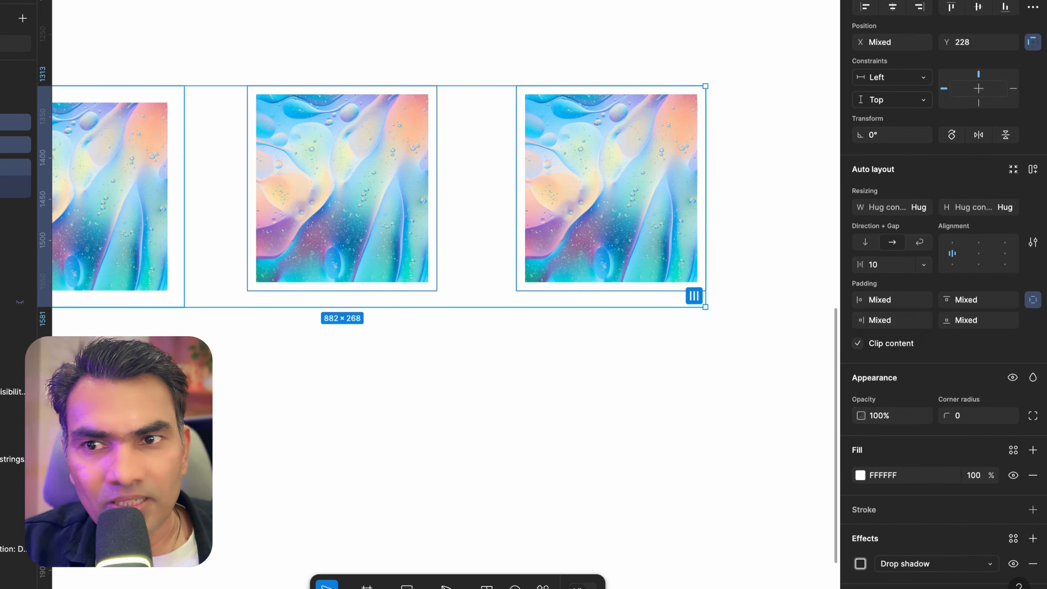
pyautogui.hscroll(-5, 694, 296)
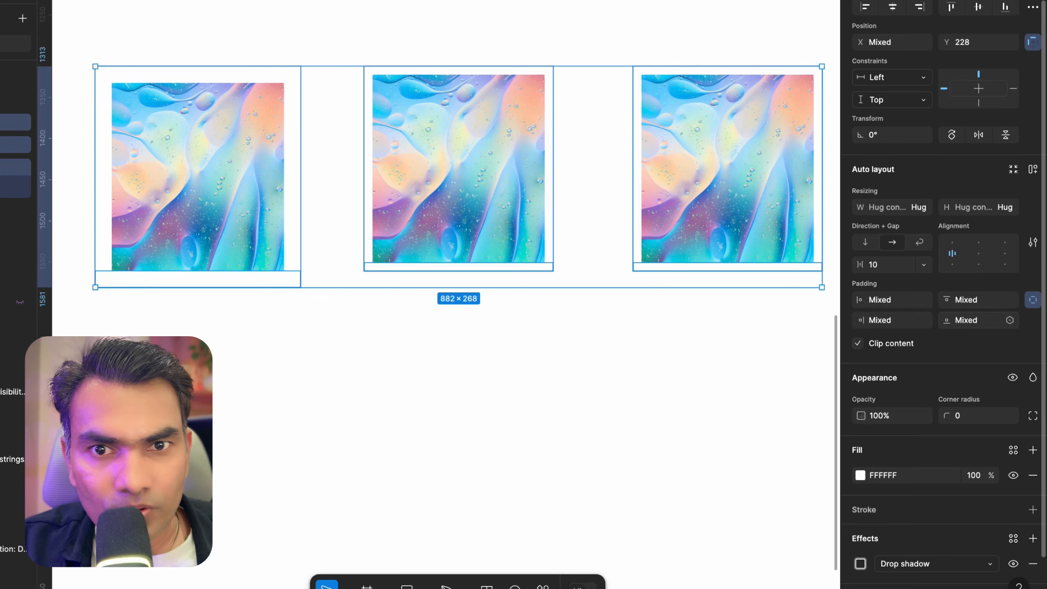
pyautogui.click(923, 301)
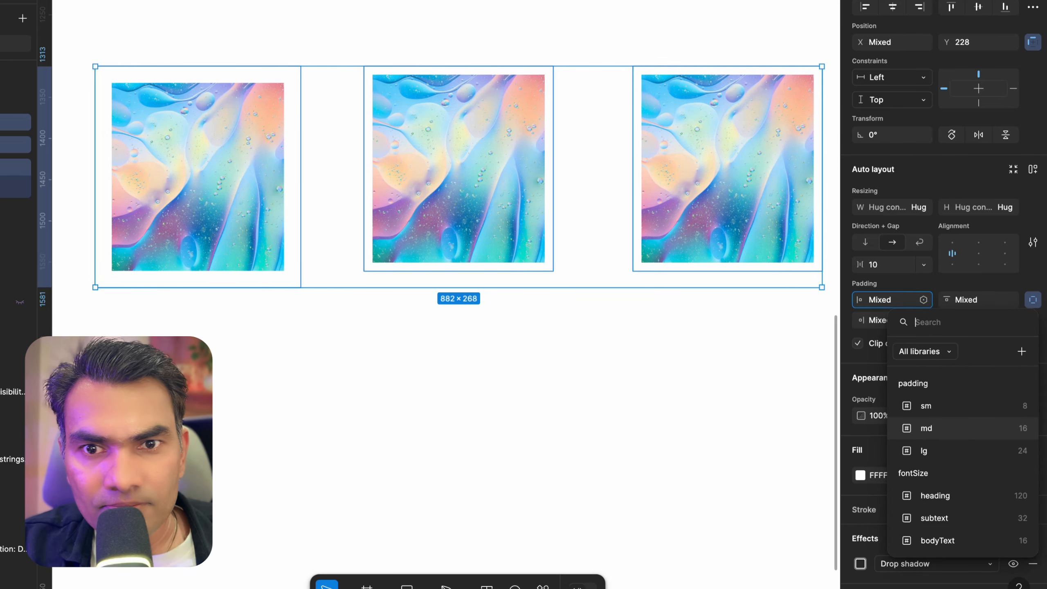
pyautogui.click(948, 428)
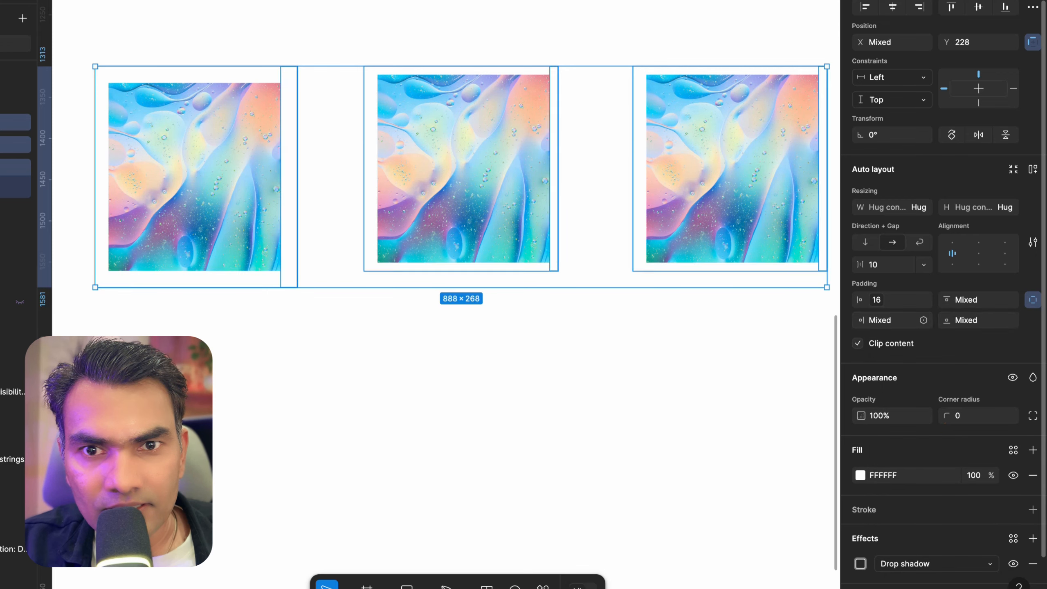
pyautogui.click(1009, 299)
pyautogui.click(947, 427)
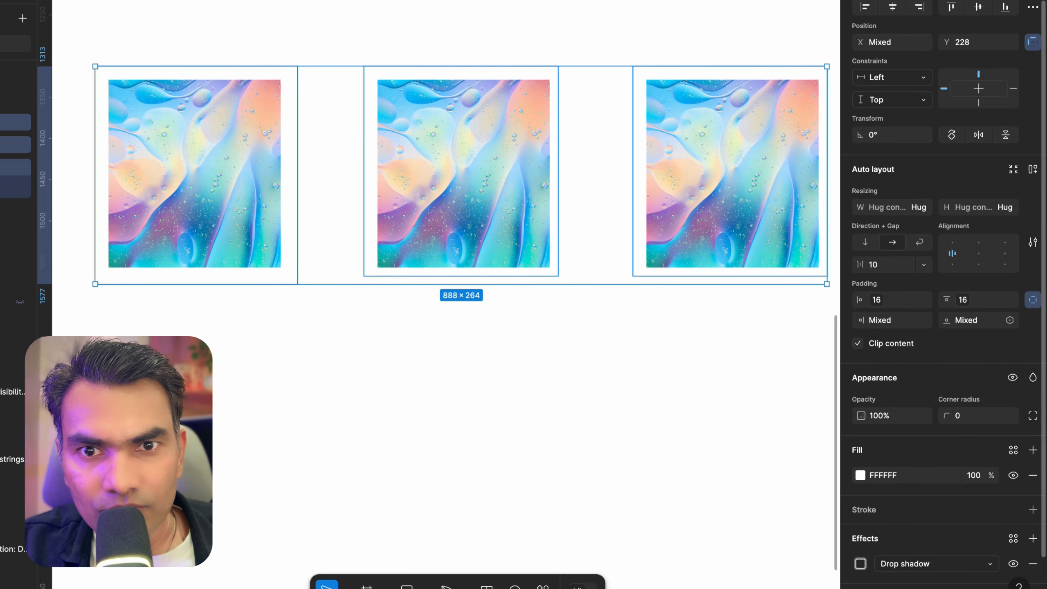
pyautogui.click(1009, 320)
pyautogui.click(940, 448)
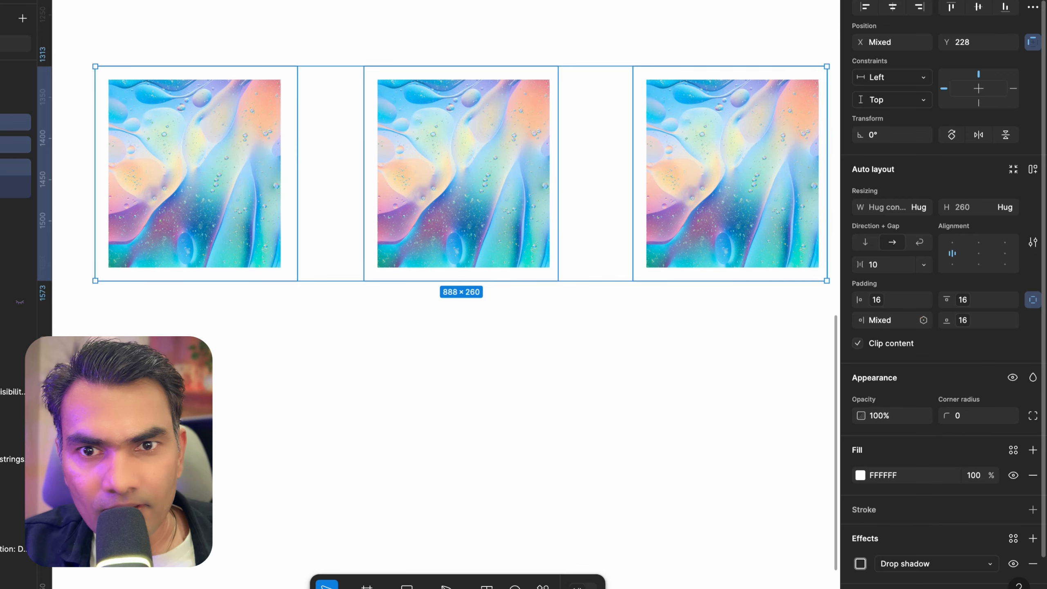
pyautogui.click(923, 321)
pyautogui.click(929, 447)
pyautogui.click(478, 355)
# Inspect each card's padding and size by selecting them one at a time
pyautogui.scroll(-2, 477, 356)
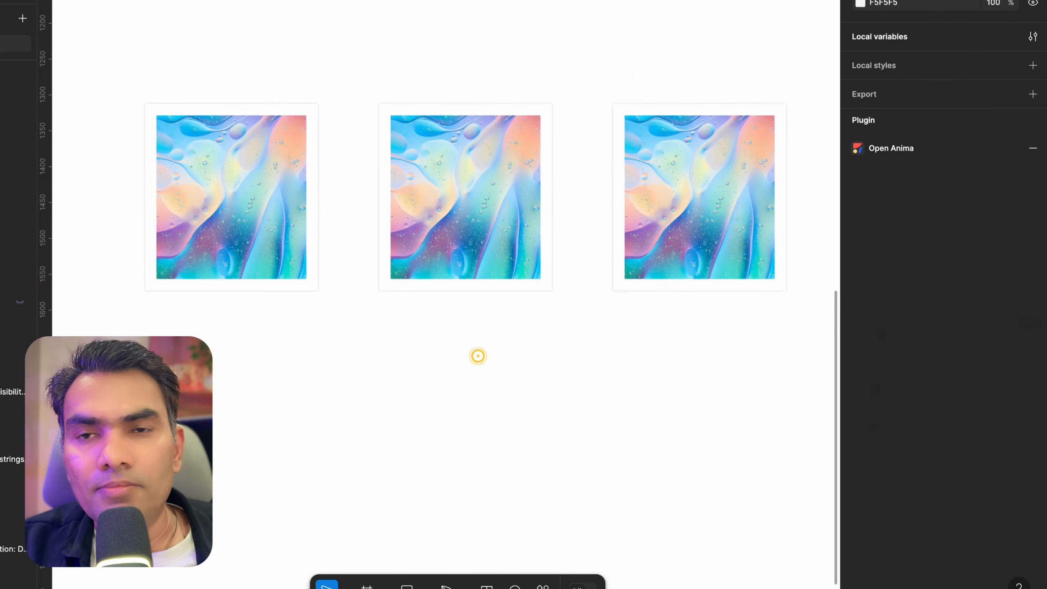
pyautogui.scroll(-3, 478, 356)
pyautogui.click(362, 253)
pyautogui.scroll(3, 362, 252)
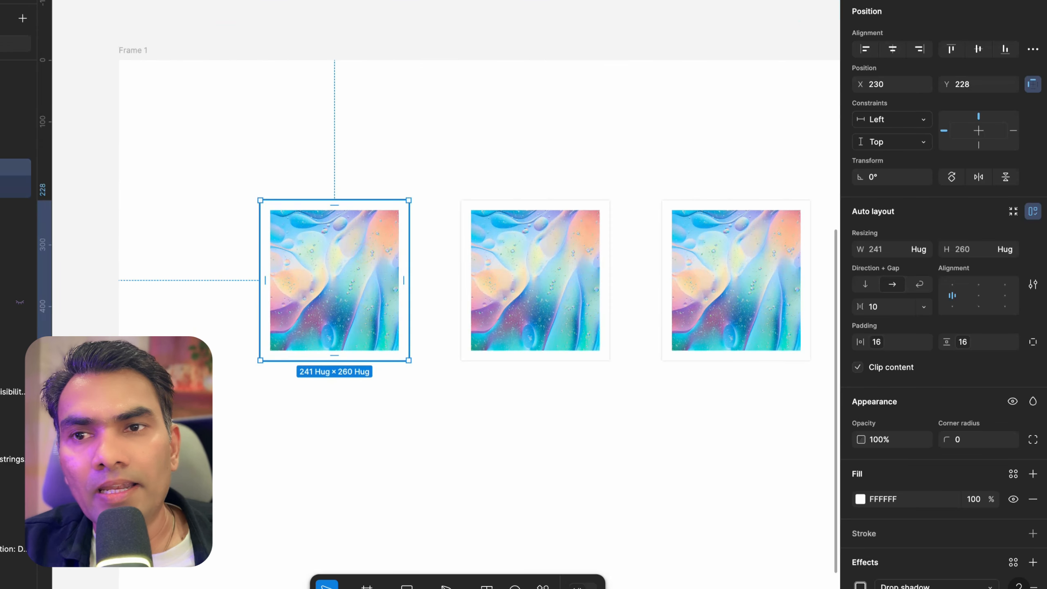
pyautogui.click(706, 243)
pyautogui.click(332, 233)
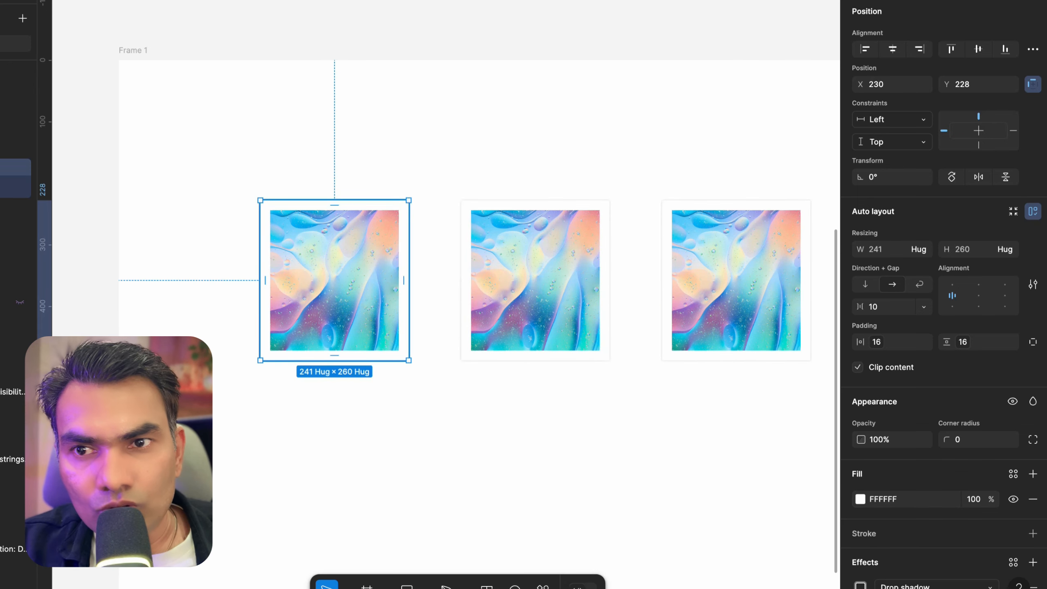
pyautogui.scroll(4, 357, 319)
pyautogui.click(587, 197)
pyautogui.scroll(-4, 585, 165)
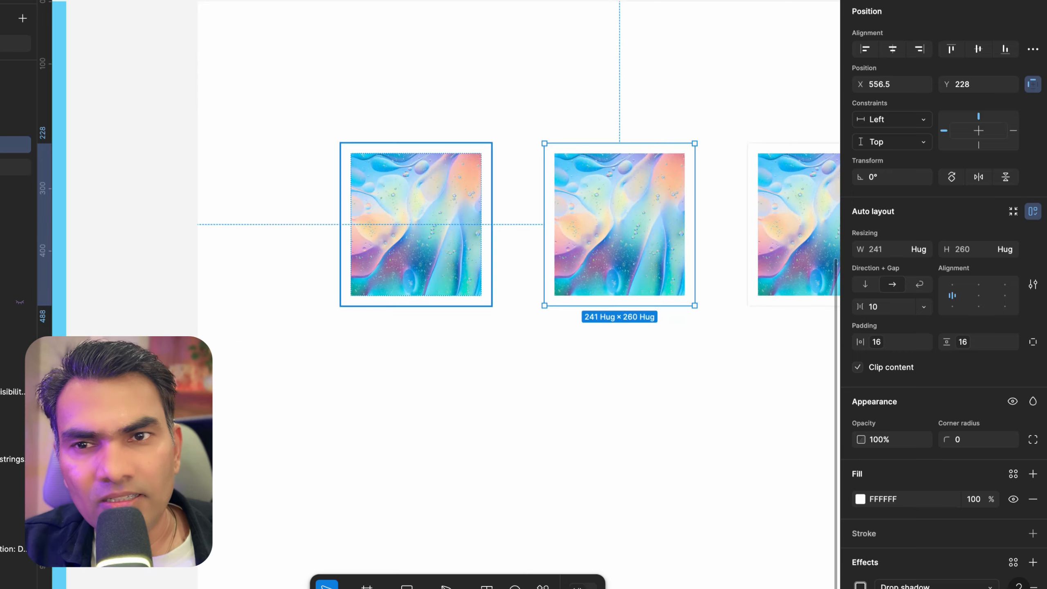
pyautogui.click(402, 190)
pyautogui.scroll(-3, 468, 165)
pyautogui.hscroll(4, 468, 165)
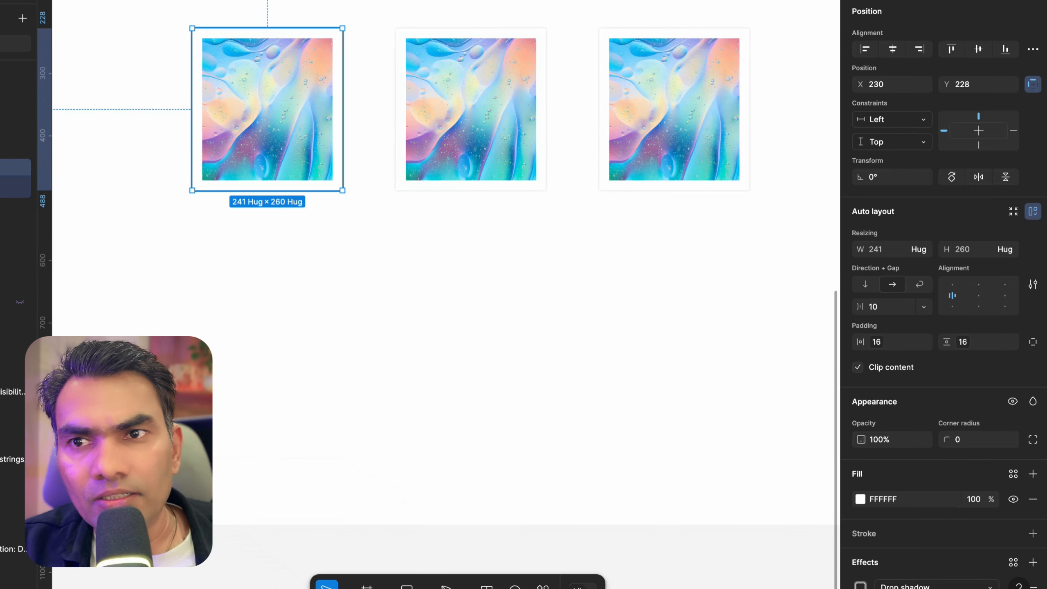
# Try resizing the first card by its corner to about 121 × 135
pyautogui.moveTo(343, 29); pyautogui.dragTo(267, 108)
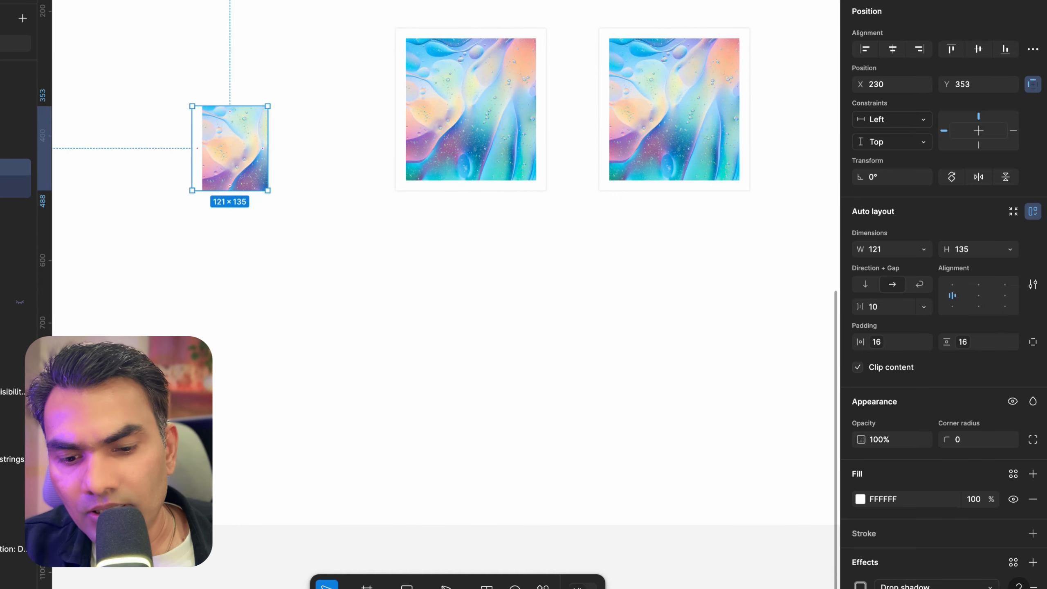
pyautogui.hotkey('ctrl', 'z')
# Scale the first card down proportionally with the Scale tool to about 120 × 129
pyautogui.press('k')
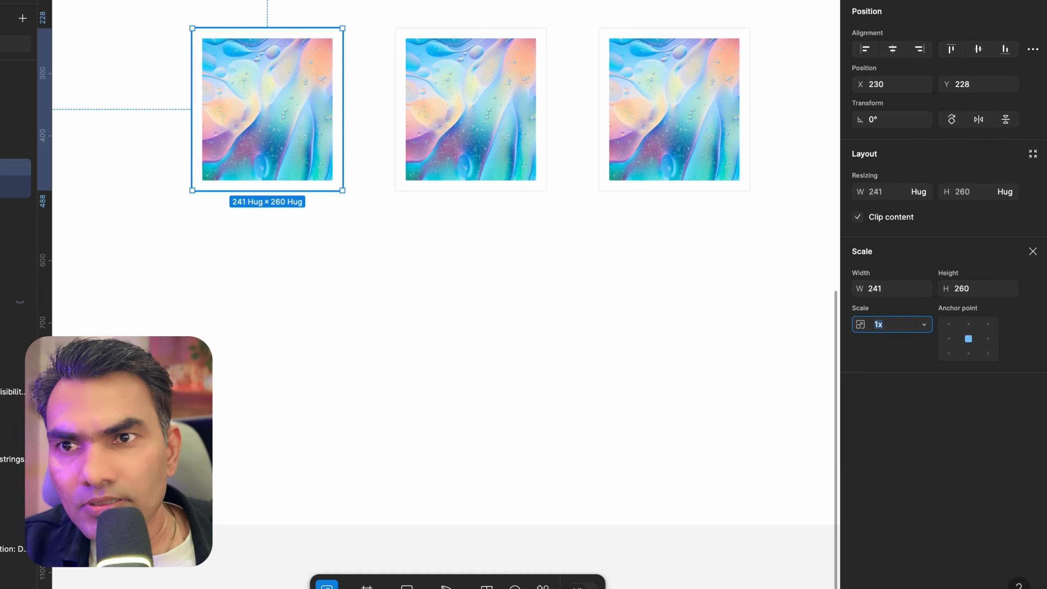
pyautogui.moveTo(342, 28); pyautogui.dragTo(284, 106)
pyautogui.hotkey('ctrl', 'z')
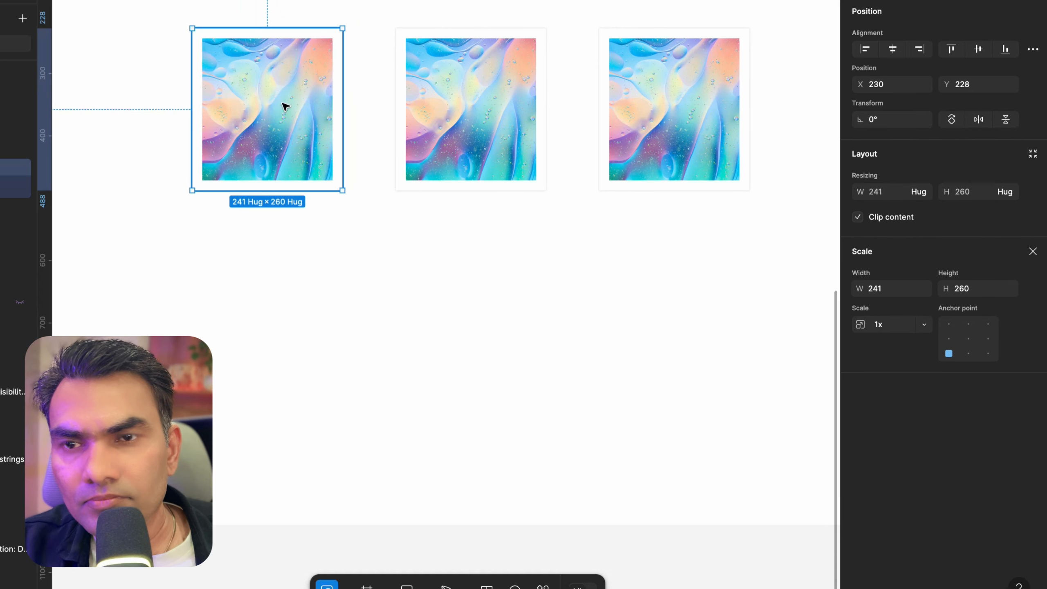
pyautogui.press('k')
pyautogui.moveTo(342, 29); pyautogui.dragTo(267, 110)
pyautogui.click(241, 52)
pyautogui.click(231, 144)
pyautogui.scroll(5, 231, 144)
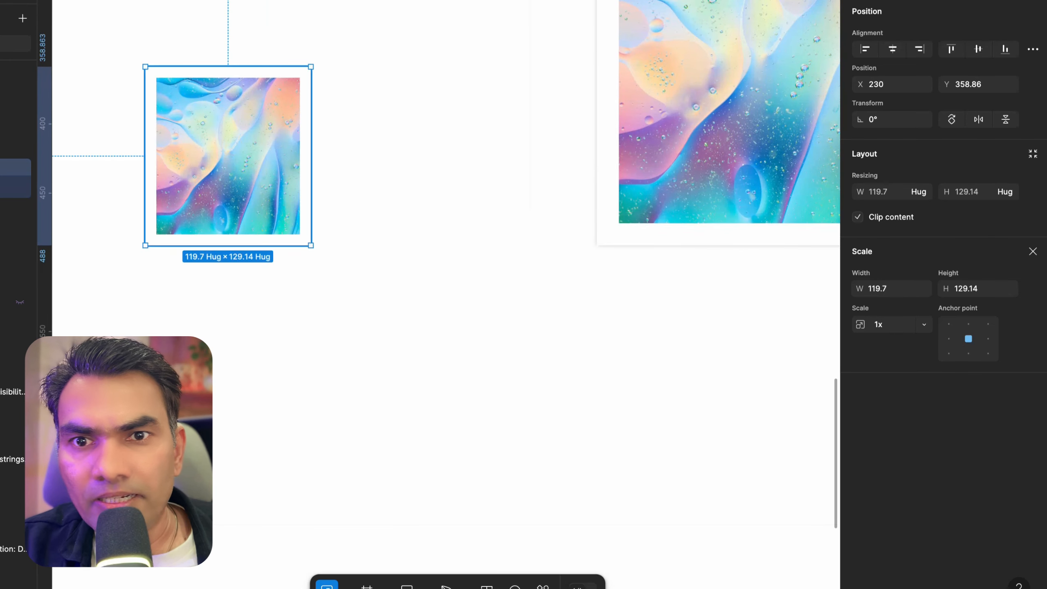
pyautogui.click(1032, 251)
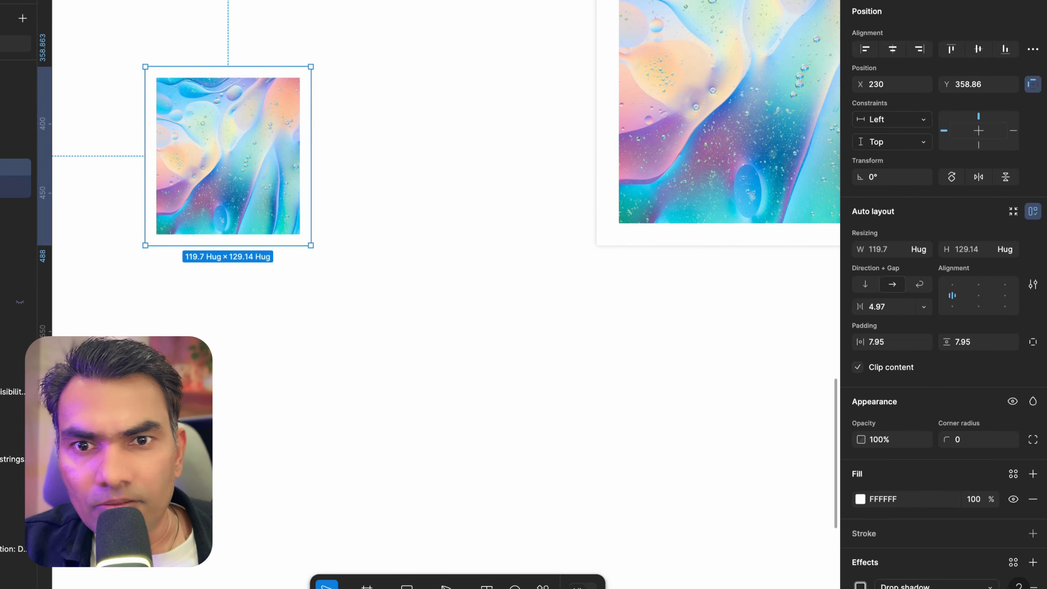
# Shift the first card right and bind its horizontal and vertical padding to the sm padding variable
pyautogui.moveTo(195, 126); pyautogui.dragTo(239, 104)
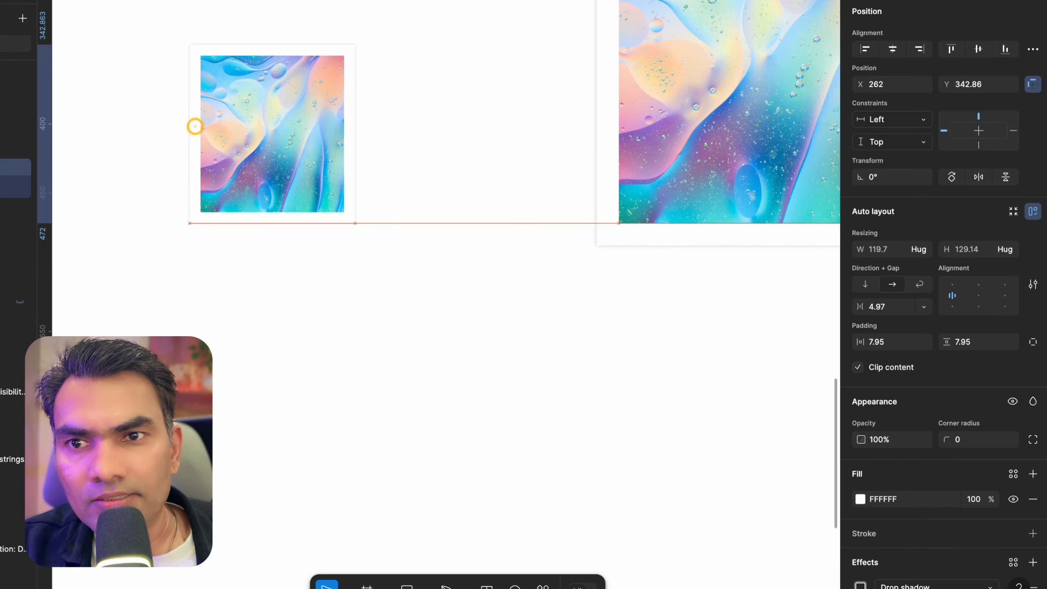
pyautogui.scroll(-2, 944, 437)
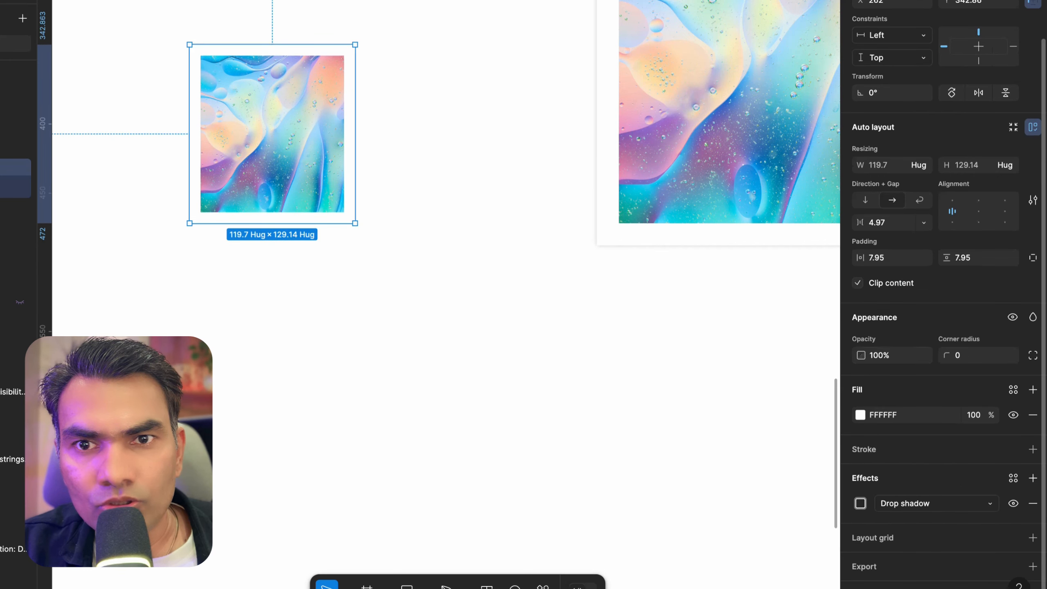
pyautogui.click(882, 259)
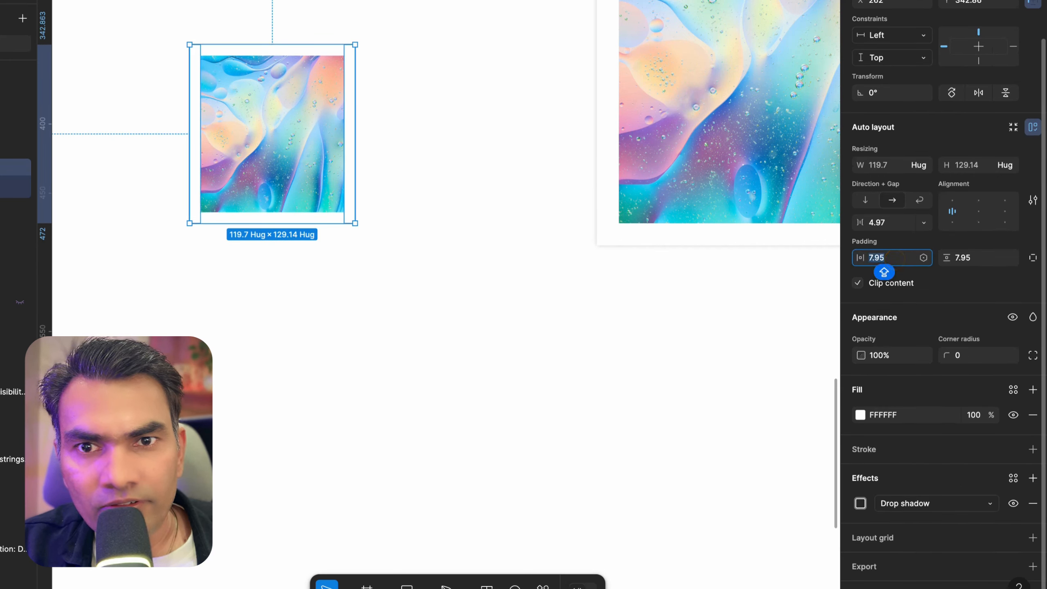
pyautogui.click(923, 257)
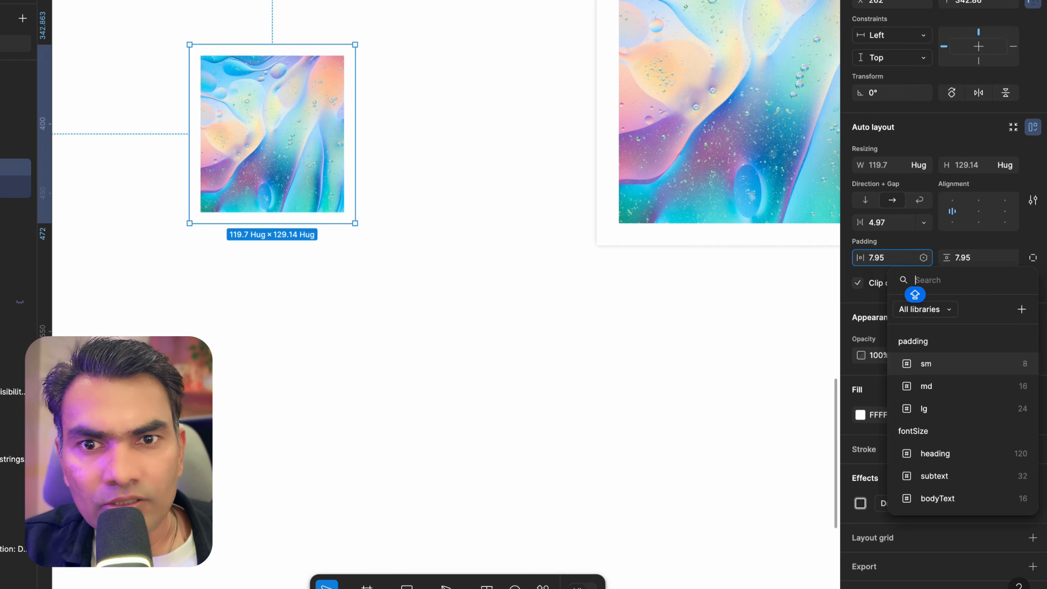
pyautogui.click(935, 359)
pyautogui.click(1007, 257)
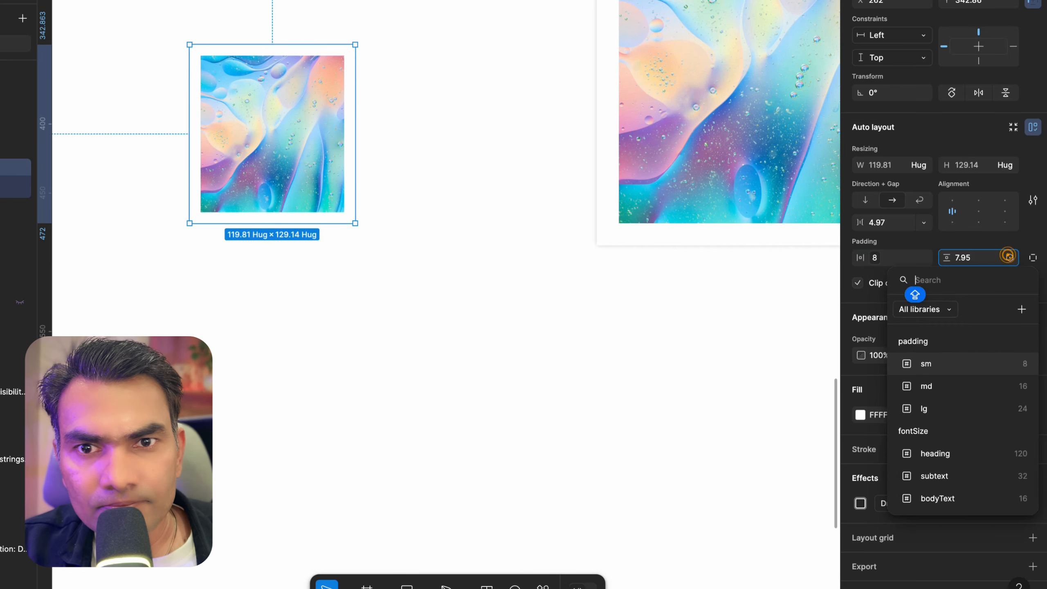
pyautogui.click(939, 360)
# Move the first card further right, closer to the second card
pyautogui.click(404, 363)
pyautogui.scroll(-3, 404, 362)
pyautogui.moveTo(299, 224); pyautogui.dragTo(371, 225)
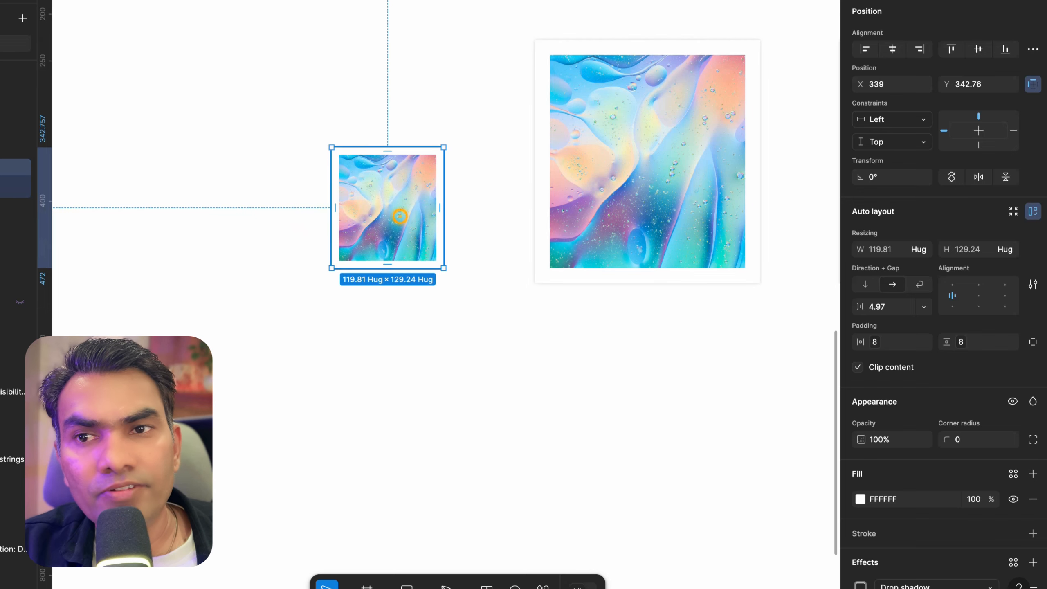
# Open the local variables and set the sm padding variable's value to 12
pyautogui.click(647, 161)
pyautogui.hscroll(3, 647, 161)
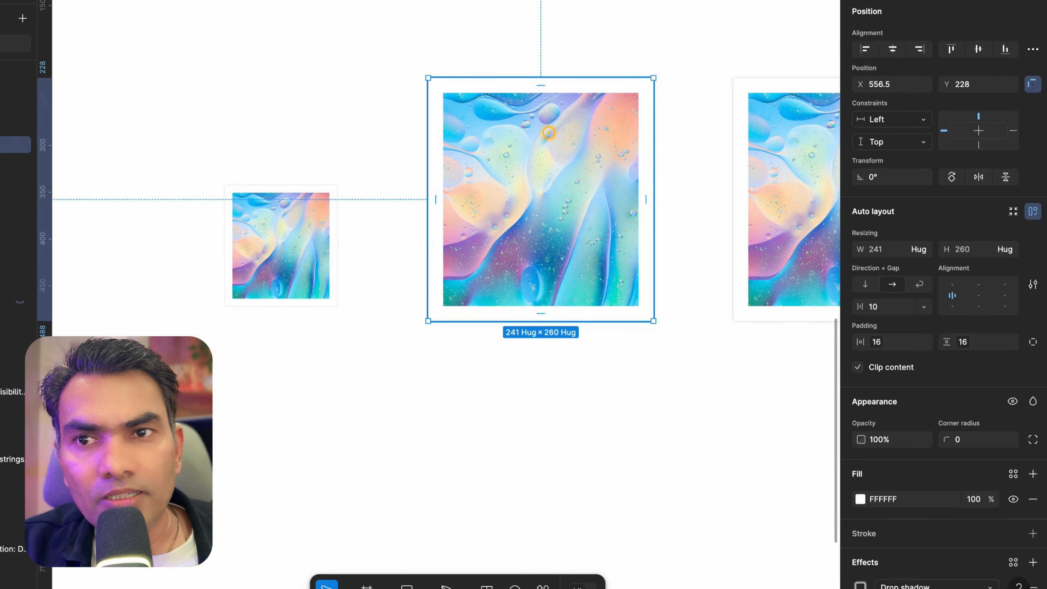
pyautogui.click(689, 16)
pyautogui.hscroll(3, 689, 16)
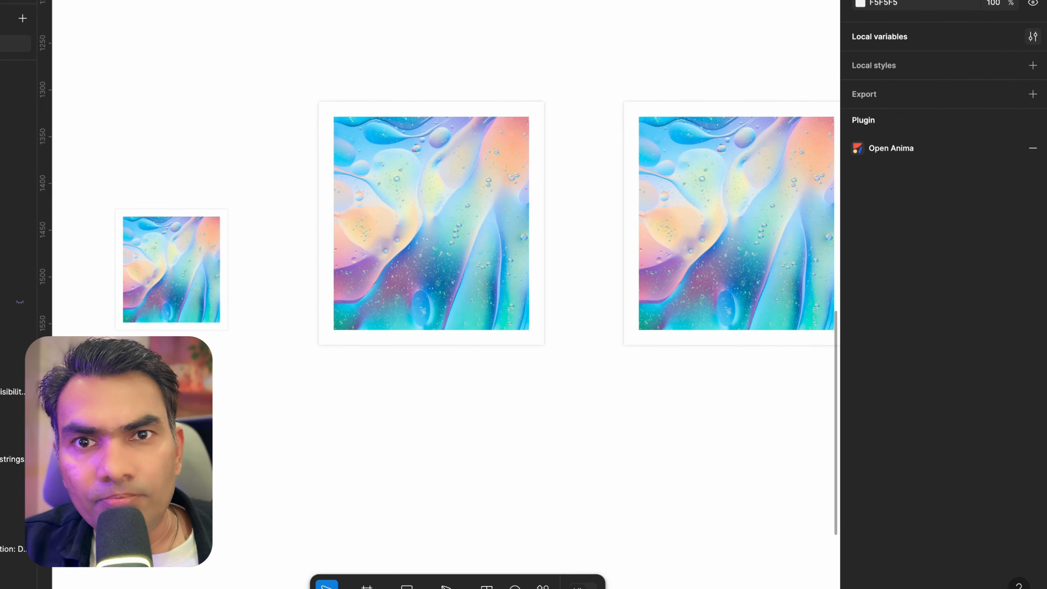
pyautogui.click(1032, 36)
pyautogui.moveTo(399, 213); pyautogui.dragTo(505, 268)
pyautogui.click(582, 371)
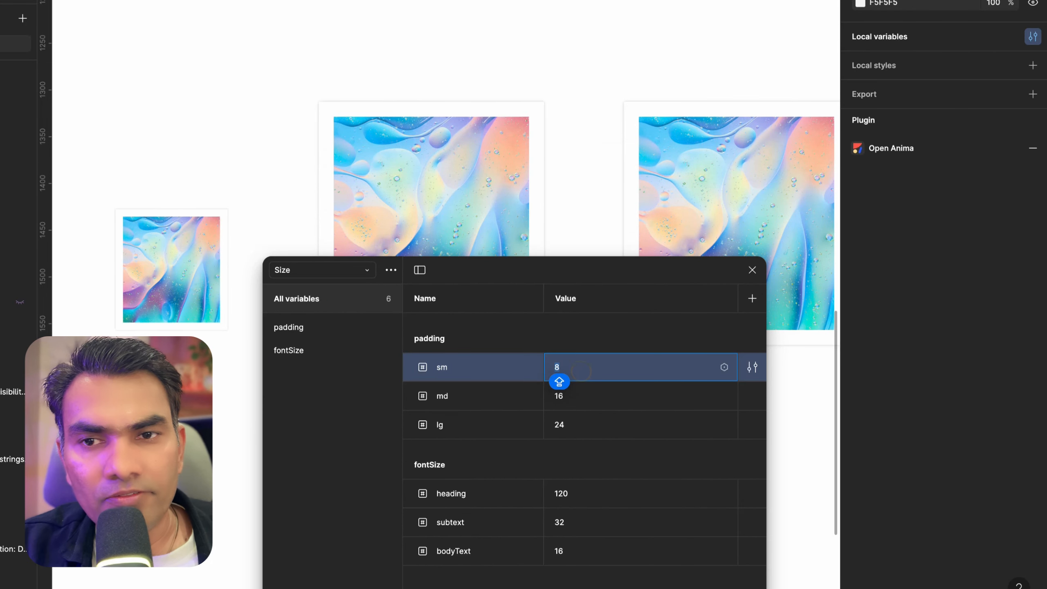
pyautogui.write('12')
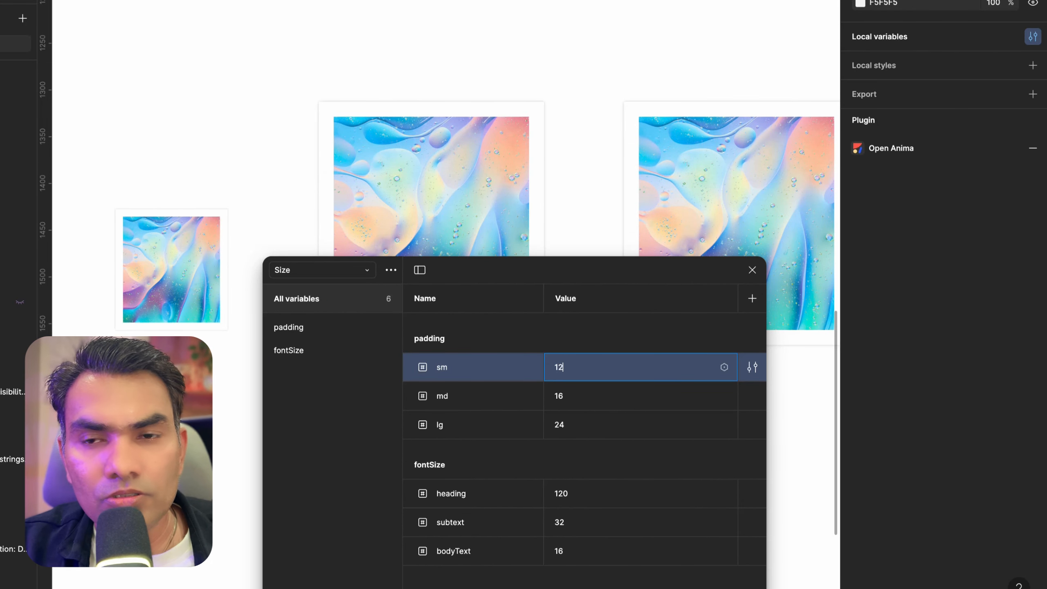
pyautogui.press('Return')
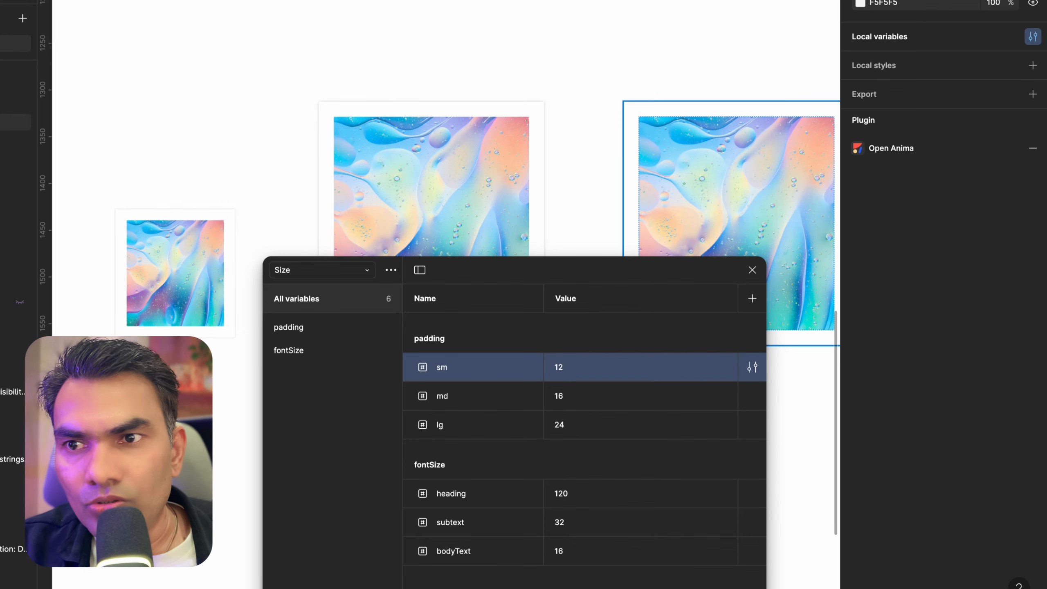
# Set the md padding variable's value to 20 and close the variables window
pyautogui.scroll(5, 192, 301)
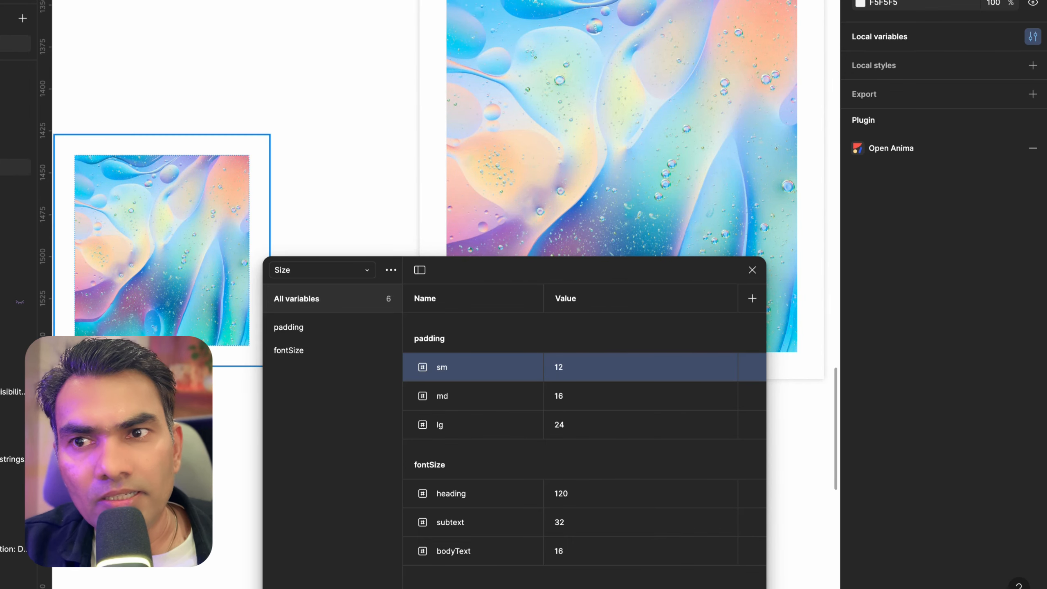
pyautogui.scroll(-5, 551, 64)
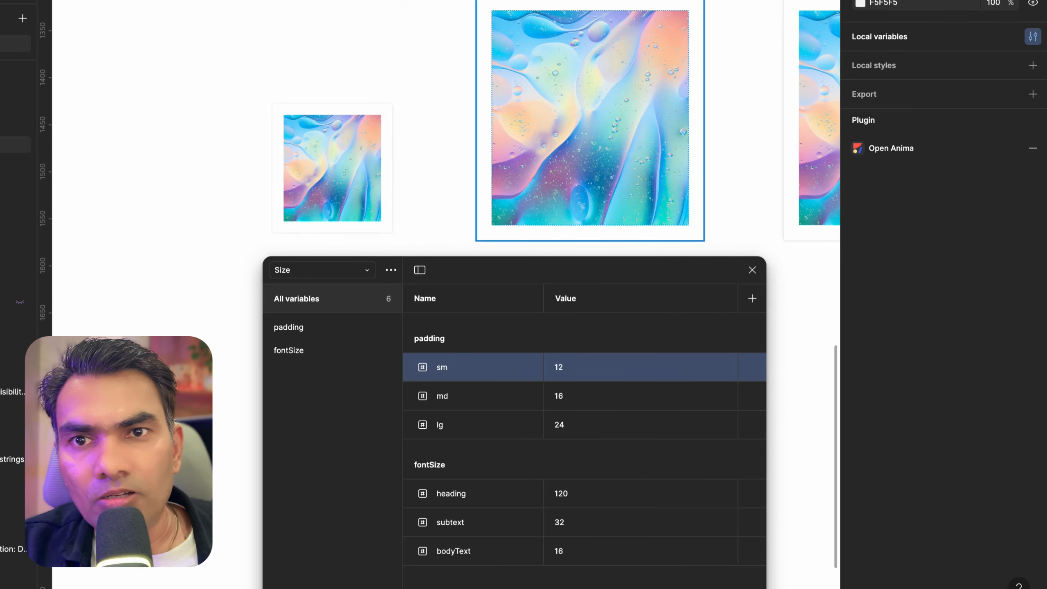
pyautogui.hscroll(7, 551, 64)
pyautogui.click(561, 406)
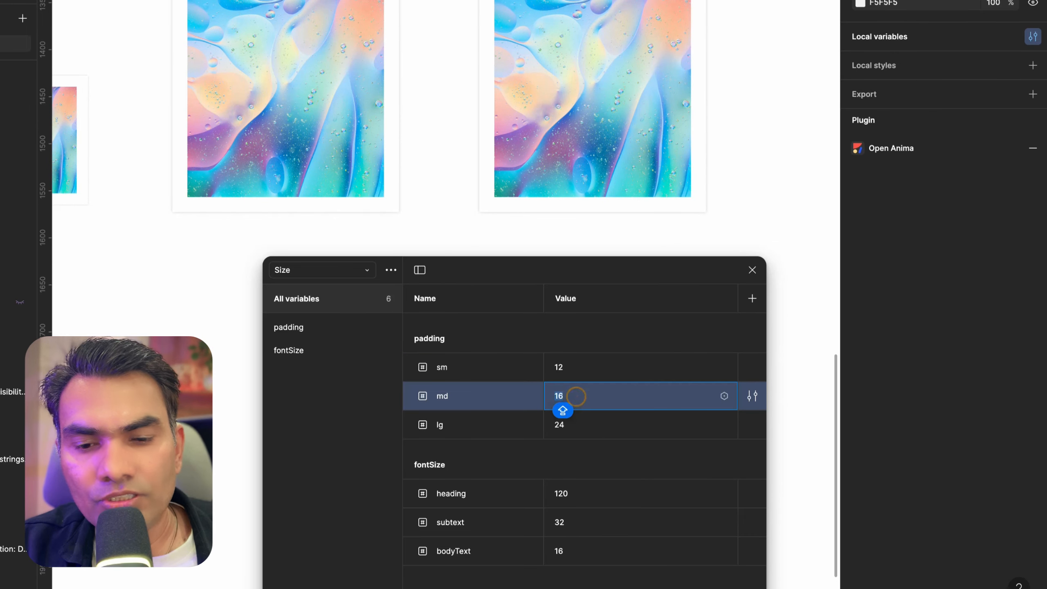
pyautogui.write('20')
pyautogui.press('Return')
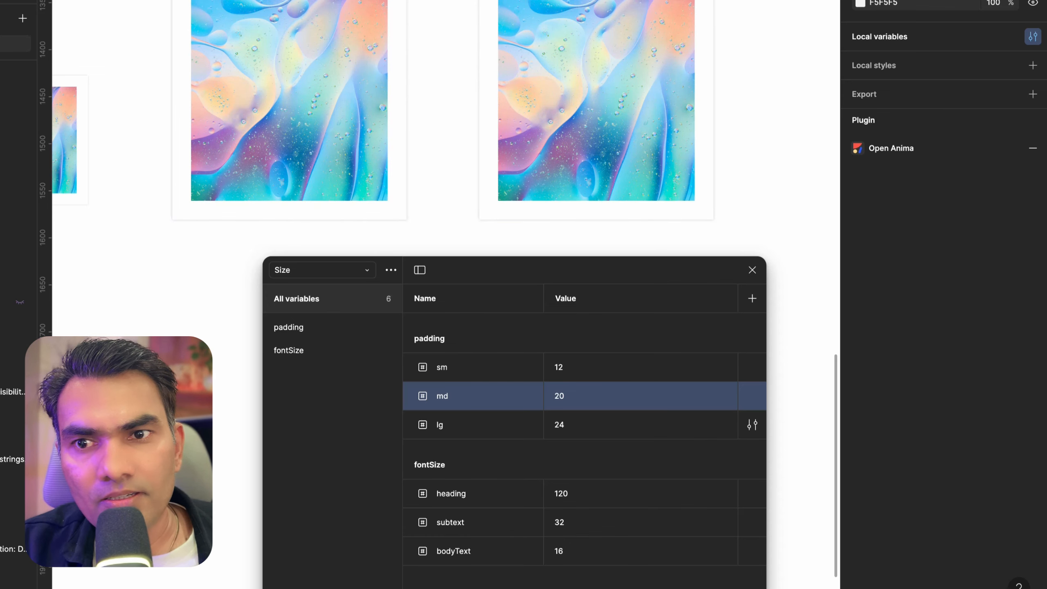
pyautogui.click(752, 270)
# Delete all three image cards from Frame 1
pyautogui.scroll(-5, 752, 270)
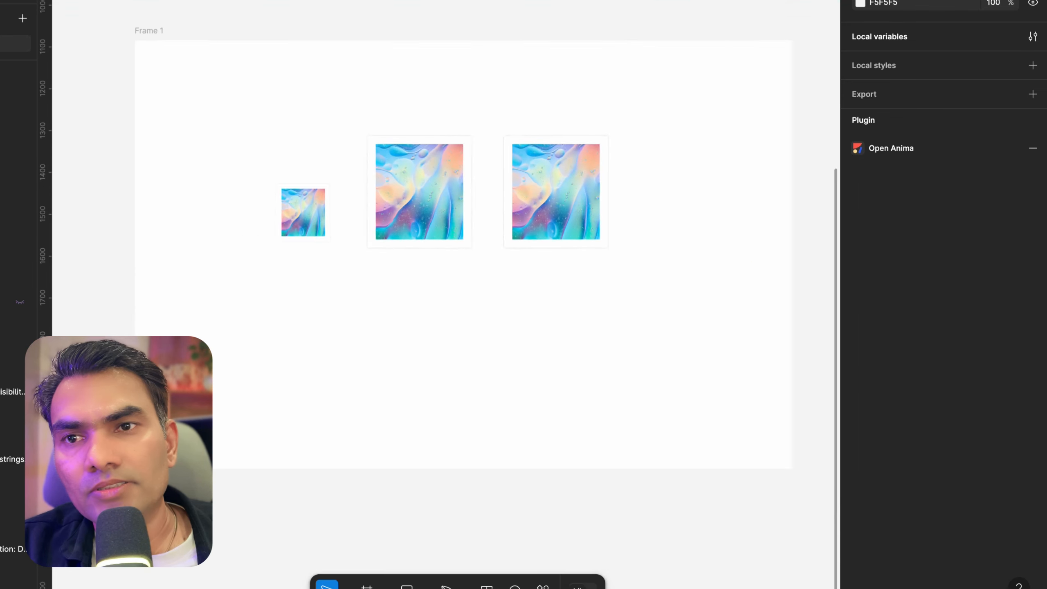
pyautogui.scroll(-5, 385, 346)
pyautogui.hscroll(3, 448, 264)
pyautogui.scroll(3, 447, 180)
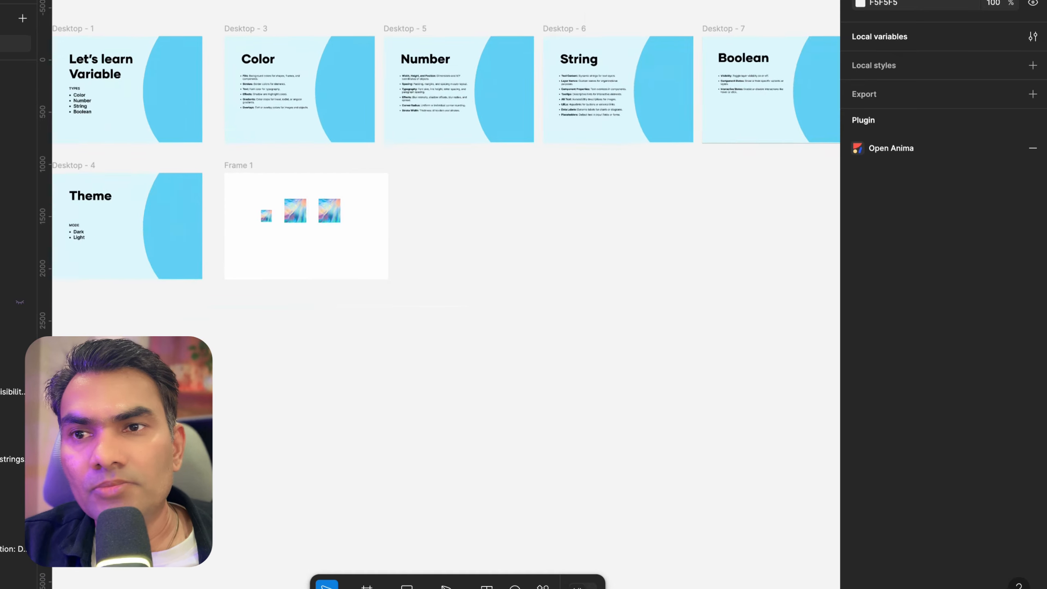
pyautogui.hscroll(4, 448, 264)
pyautogui.scroll(-4, 423, 161)
pyautogui.scroll(4, 264, 182)
pyautogui.hscroll(-1, 264, 182)
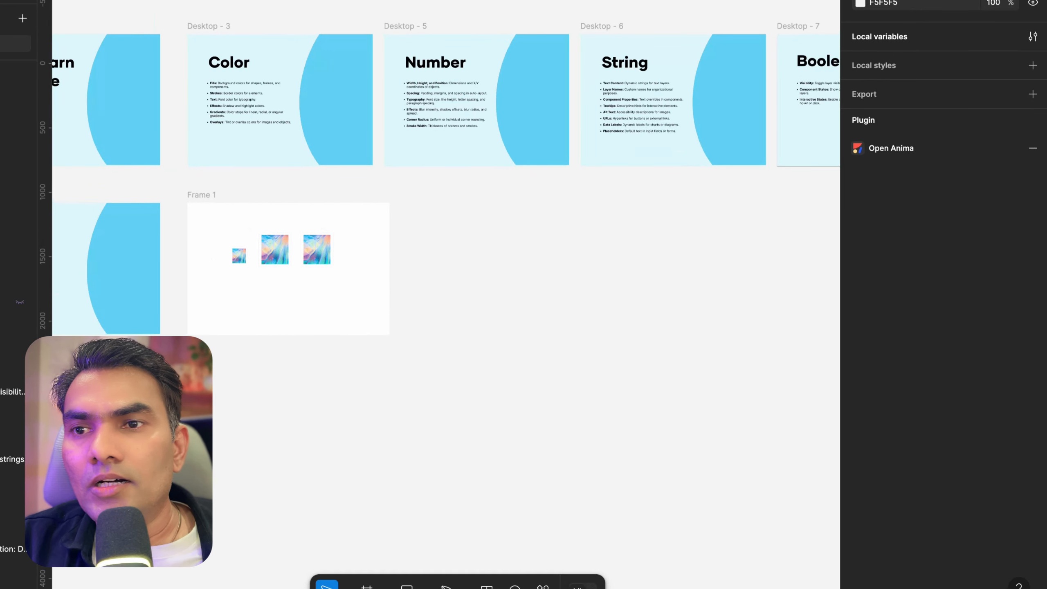
pyautogui.scroll(1, 264, 181)
pyautogui.hscroll(1, 486, 116)
pyautogui.scroll(1, 486, 115)
pyautogui.scroll(4, 486, 99)
pyautogui.scroll(-4, 636, 149)
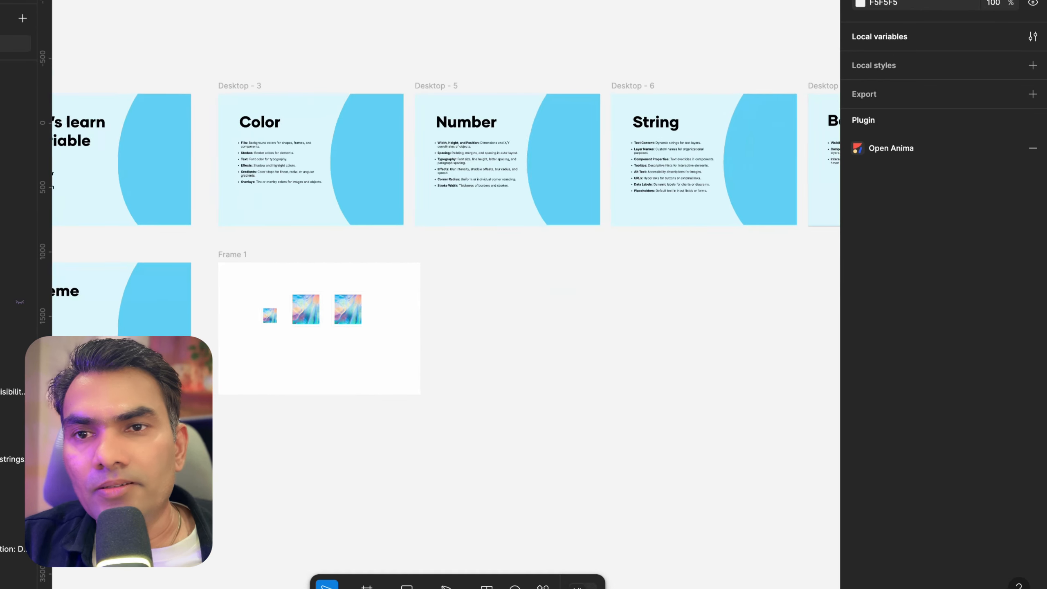
pyautogui.hscroll(1, 637, 149)
pyautogui.moveTo(197, 302); pyautogui.dragTo(342, 327)
pyautogui.press('Delete')
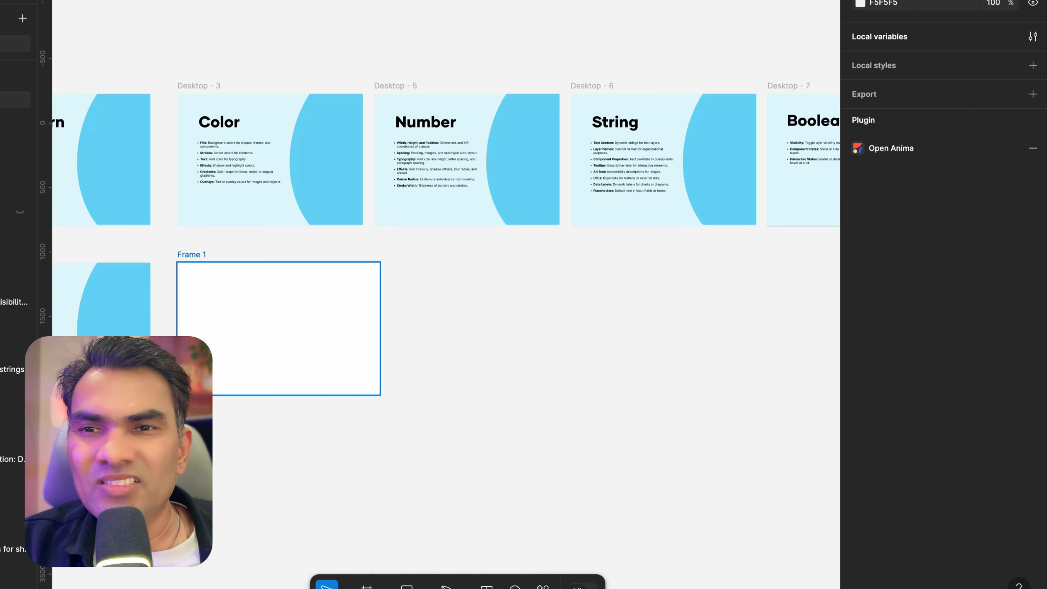
pyautogui.scroll(1, 198, 233)
pyautogui.click(200, 233)
pyautogui.scroll(1, 199, 233)
pyautogui.scroll(3, 700, 119)
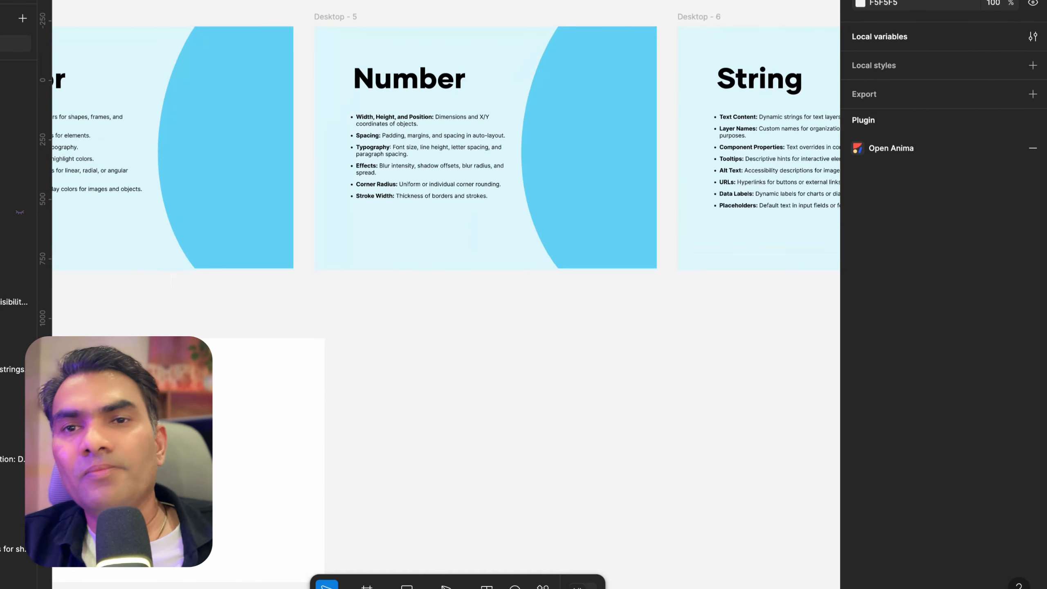
pyautogui.hscroll(-2, 700, 120)
pyautogui.scroll(-1, 700, 120)
pyautogui.hscroll(-3, 445, 248)
pyautogui.scroll(-1, 446, 247)
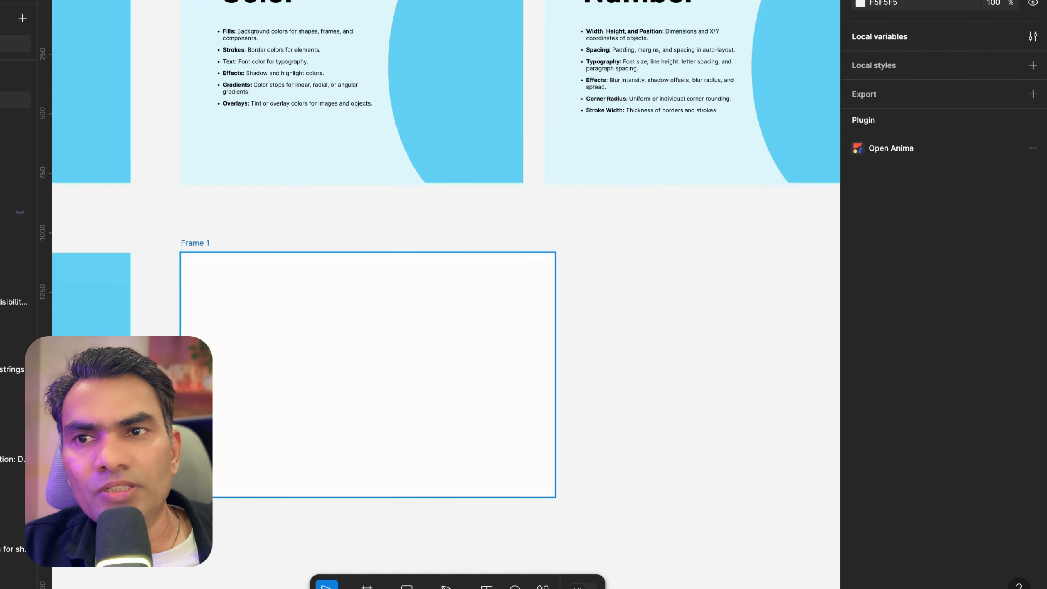
pyautogui.hscroll(-3, 445, 247)
pyautogui.scroll(1, 445, 247)
pyautogui.scroll(3, 281, 51)
# Inspect the typography settings of the 'Let's learn Variable' title on Desktop - 1
pyautogui.click(281, 52)
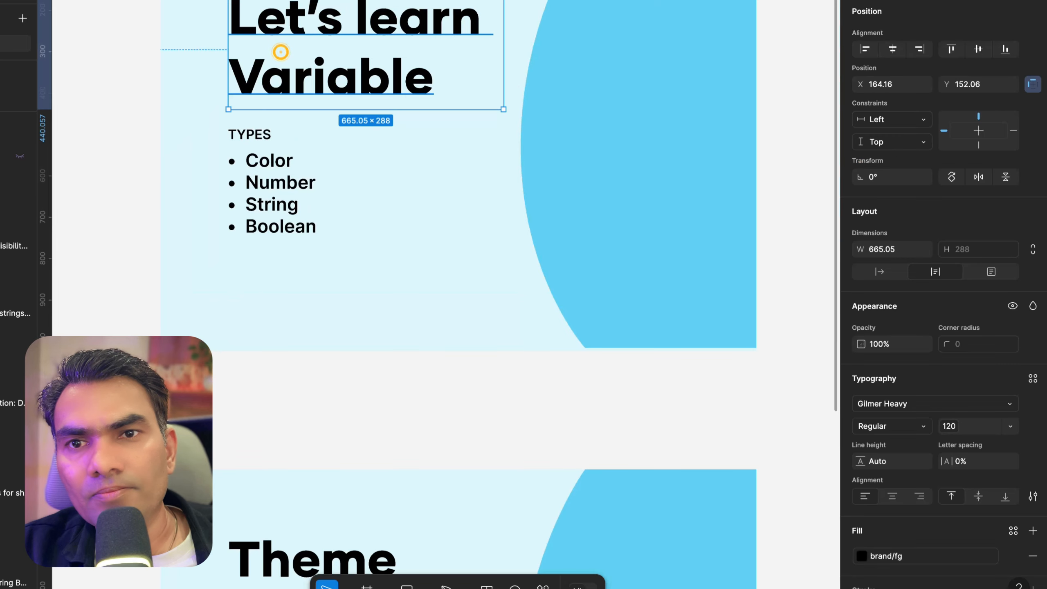
pyautogui.scroll(2, 281, 51)
pyautogui.hscroll(2, 280, 52)
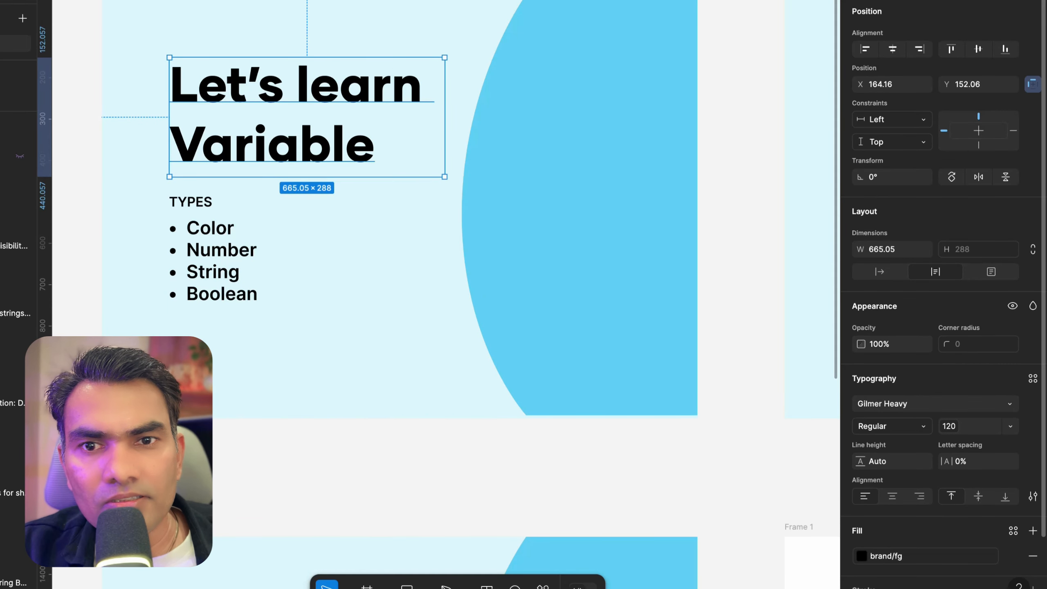
pyautogui.click(887, 405)
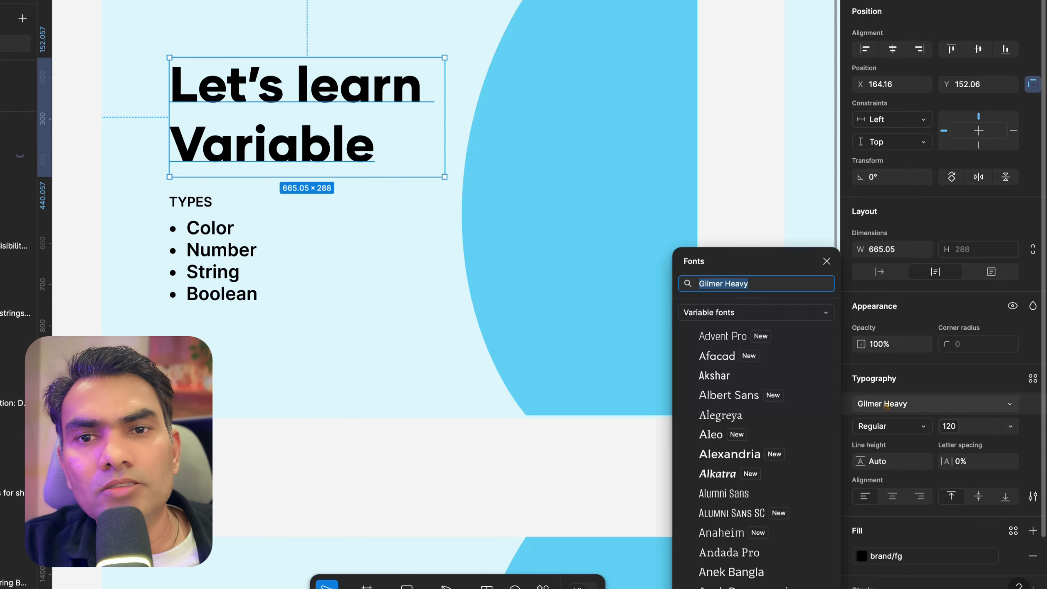
pyautogui.click(618, 70)
pyautogui.scroll(-3, 618, 70)
pyautogui.hscroll(3, 619, 70)
pyautogui.scroll(1, 618, 70)
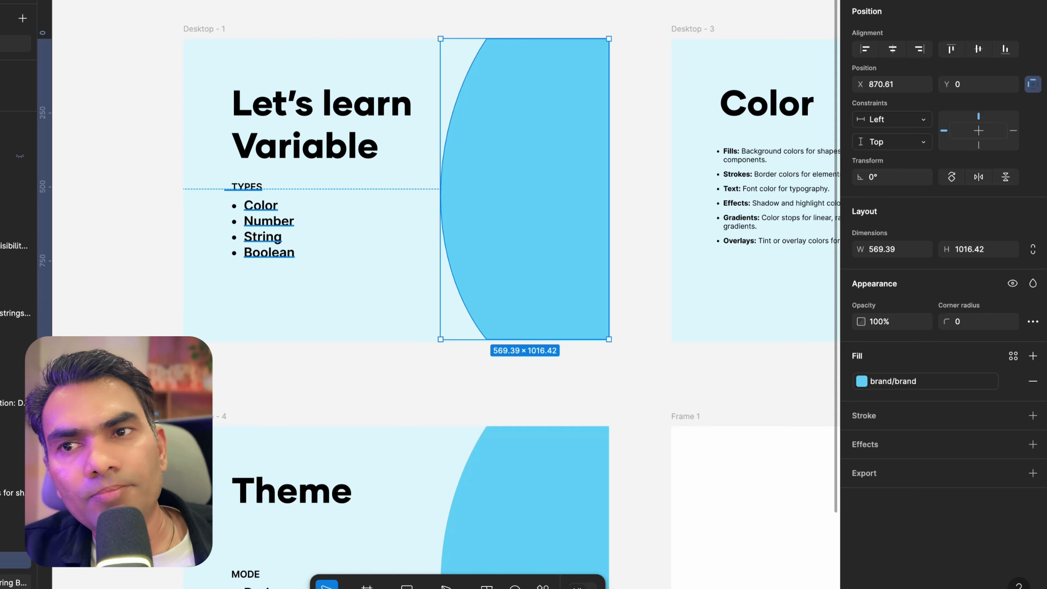
pyautogui.click(268, 119)
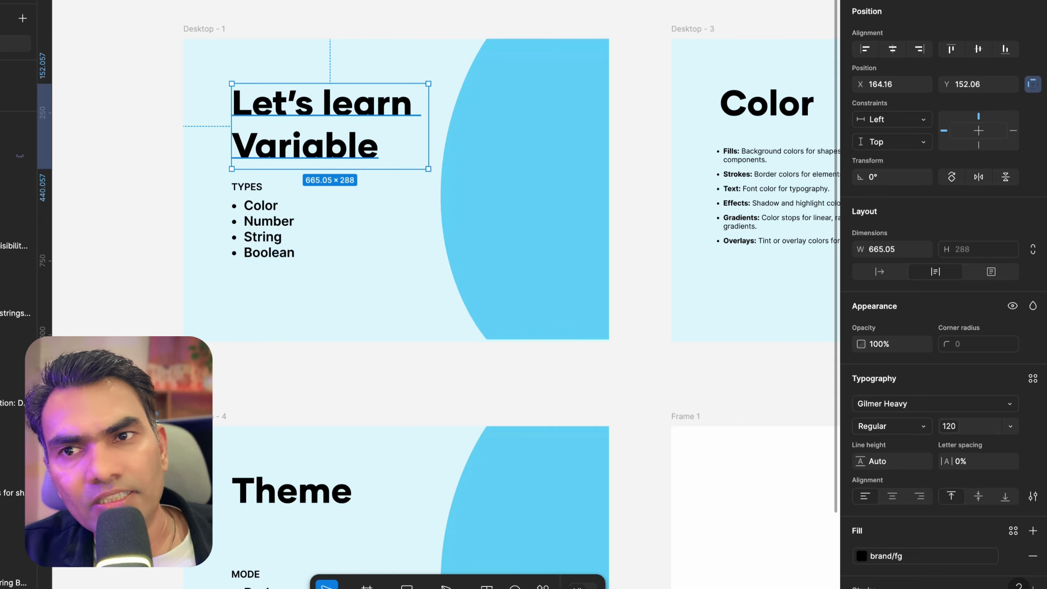
pyautogui.press('Escape')
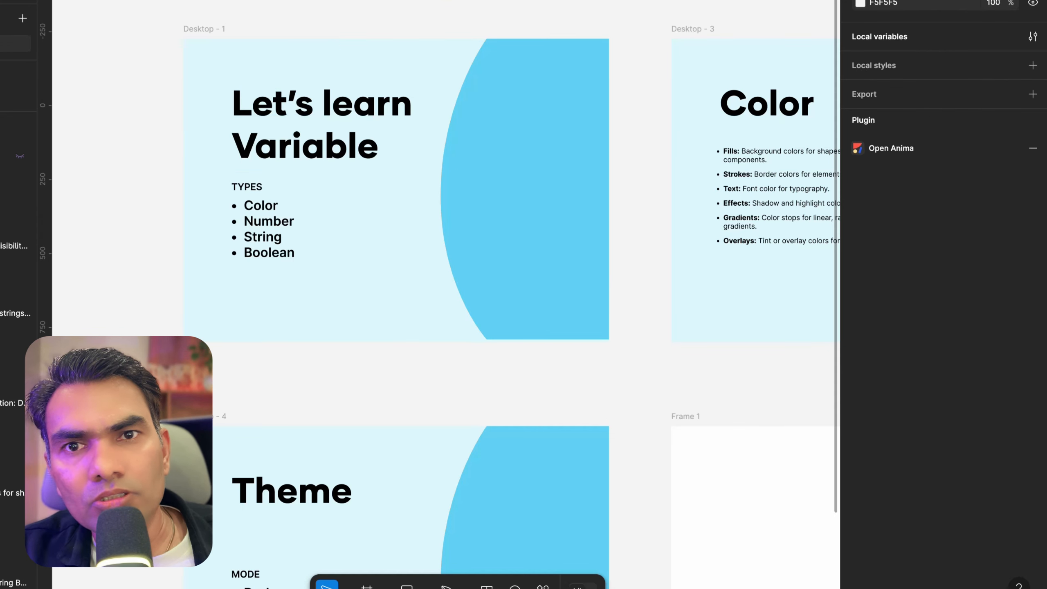
# Open the local variables and create a new variable collection named Strings
pyautogui.click(1032, 36)
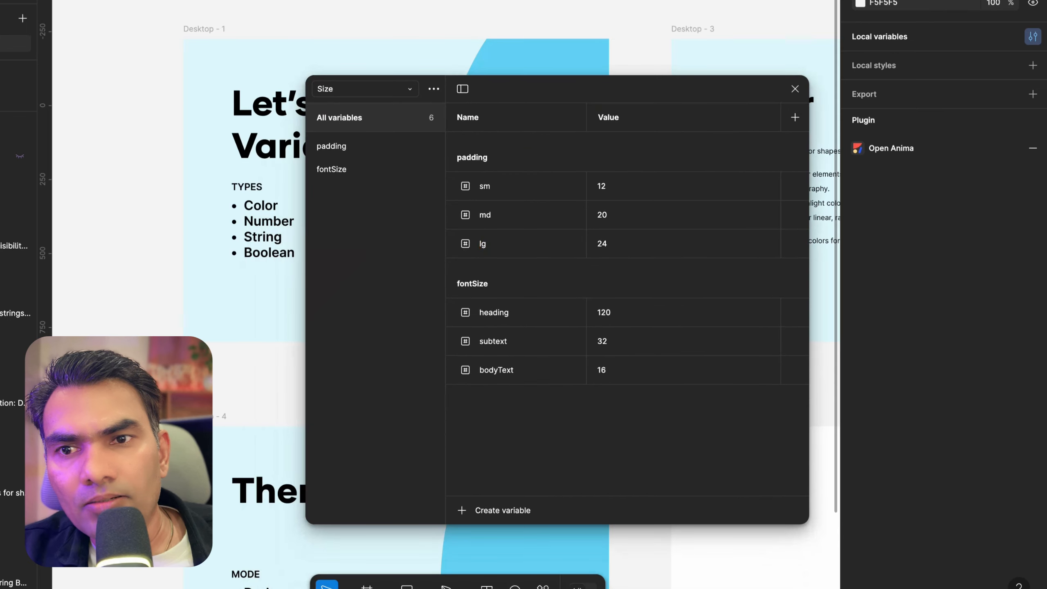
pyautogui.click(433, 88)
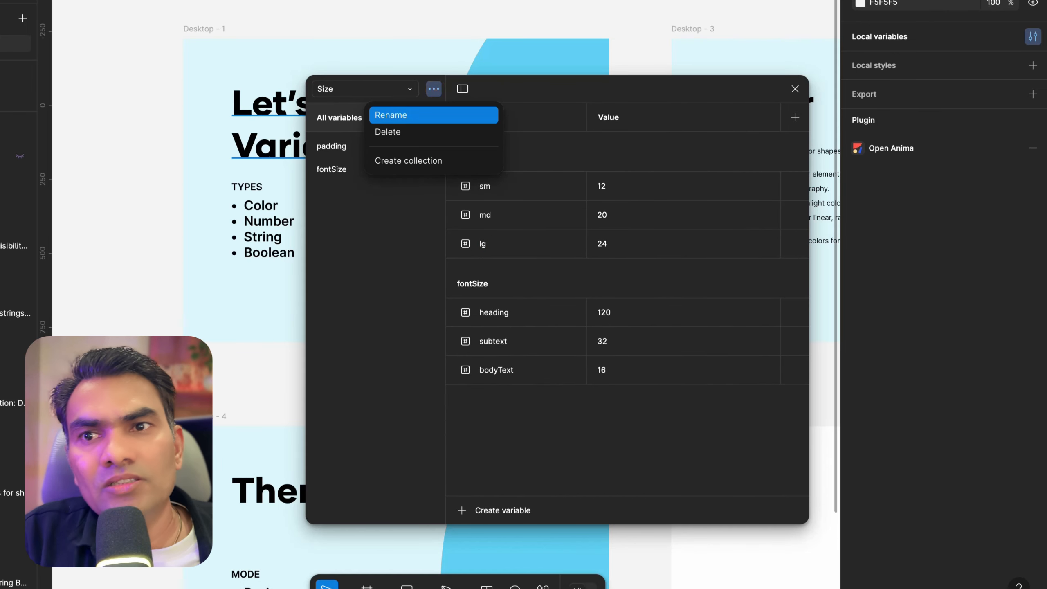
pyautogui.click(423, 117)
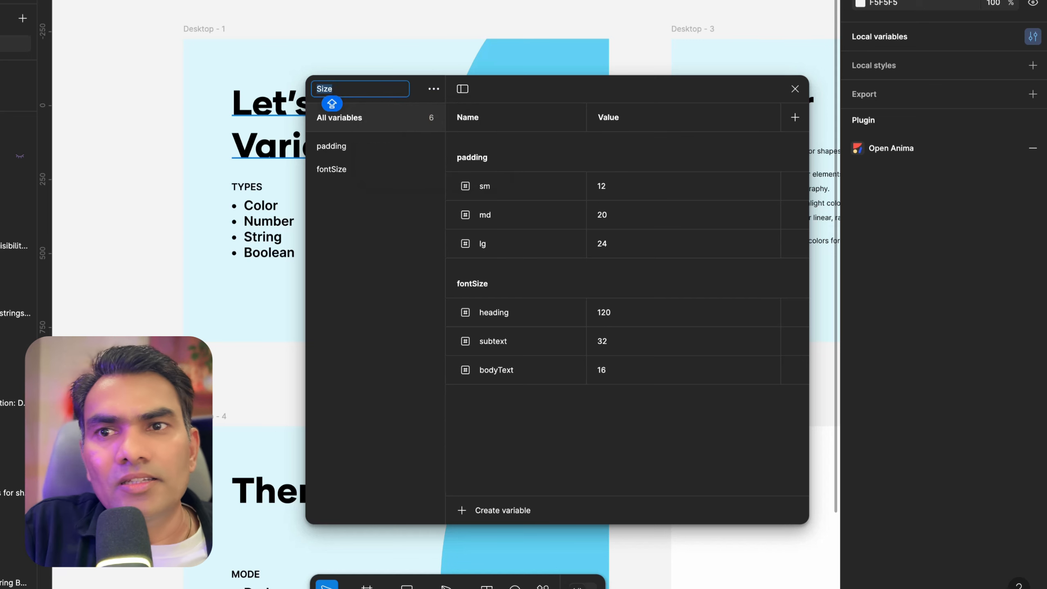
pyautogui.click(395, 173)
pyautogui.click(433, 89)
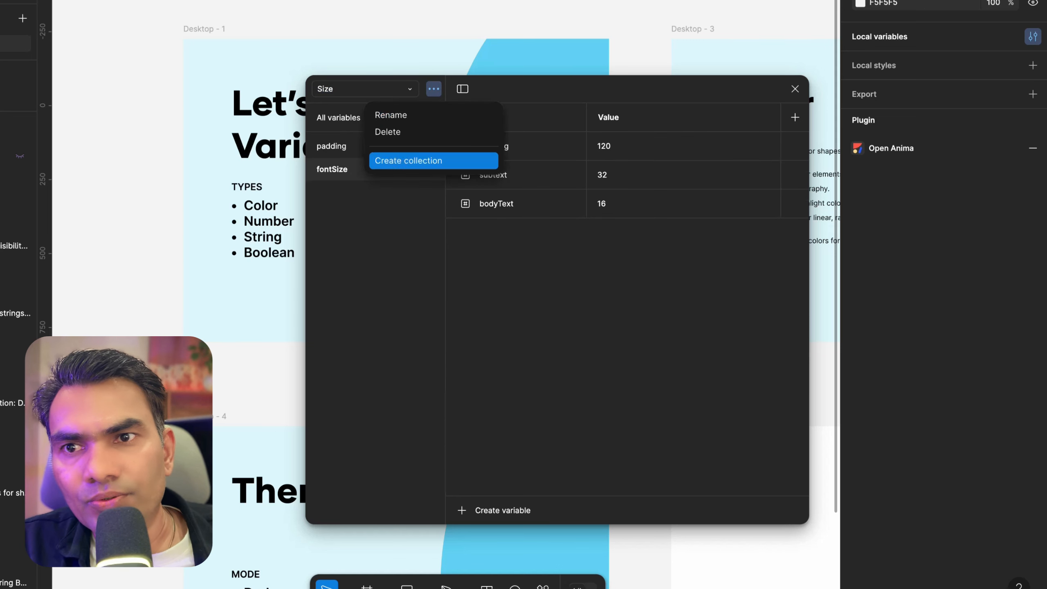
pyautogui.click(415, 159)
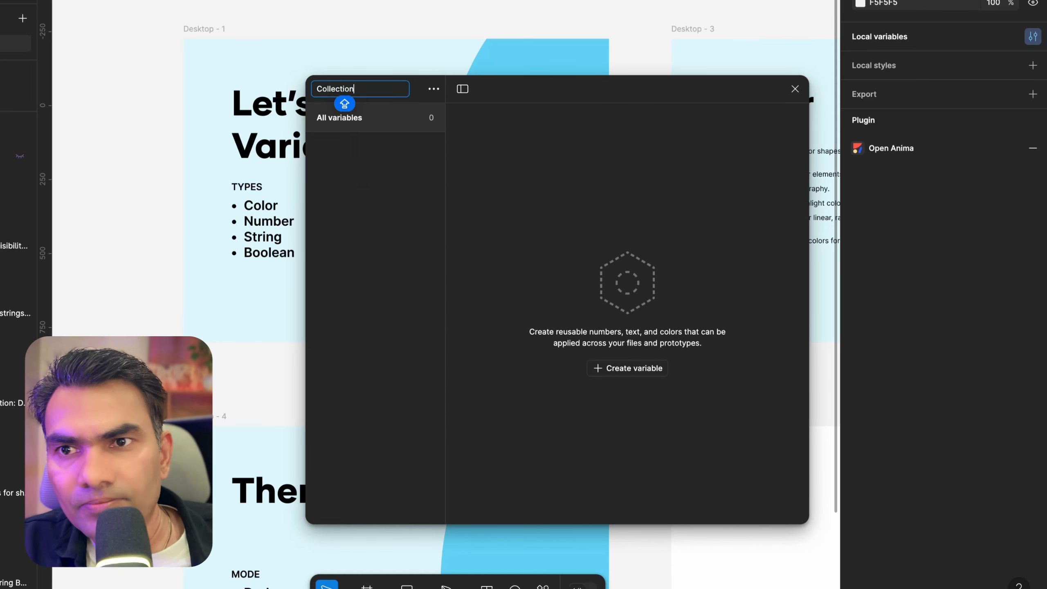
pyautogui.doubleClick(339, 89)
pyautogui.write('STR')
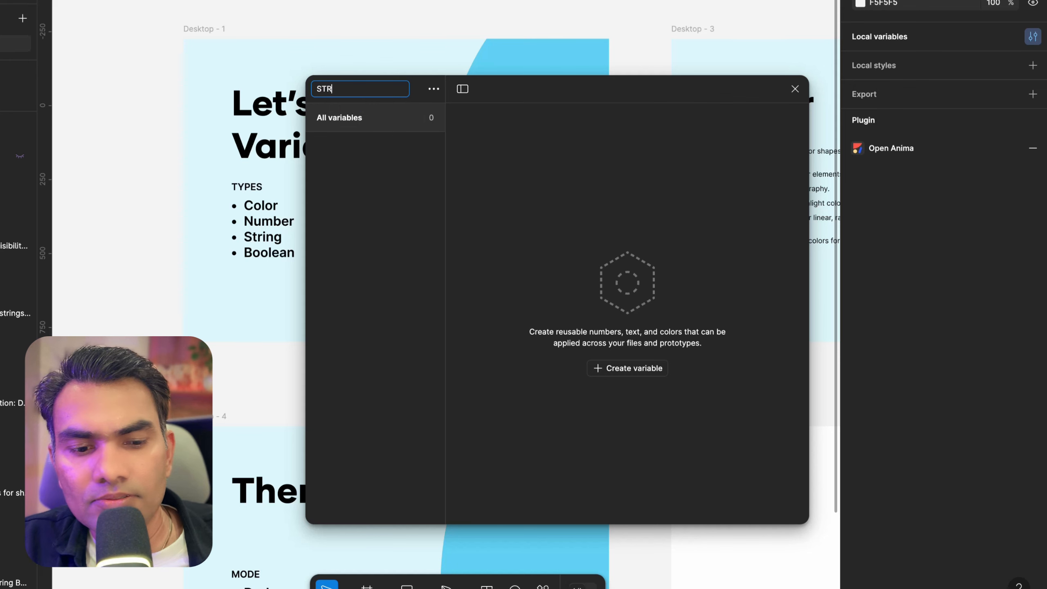
pyautogui.press('BackSpace')
pyautogui.press('BackSpace')
pyautogui.press('BackSpace')
pyautogui.press('BackSpace')
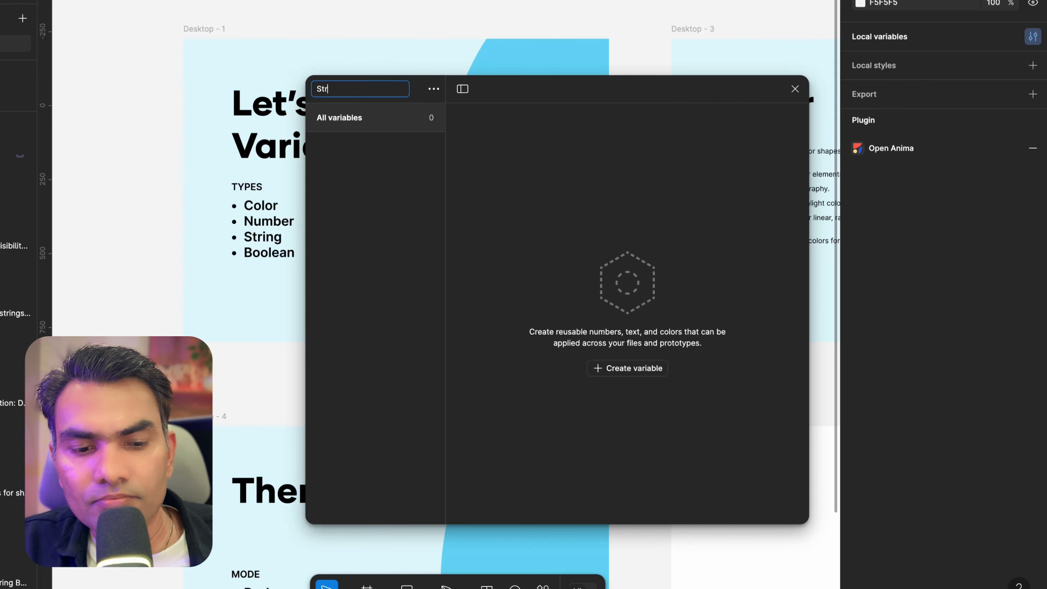
pyautogui.press('Return')
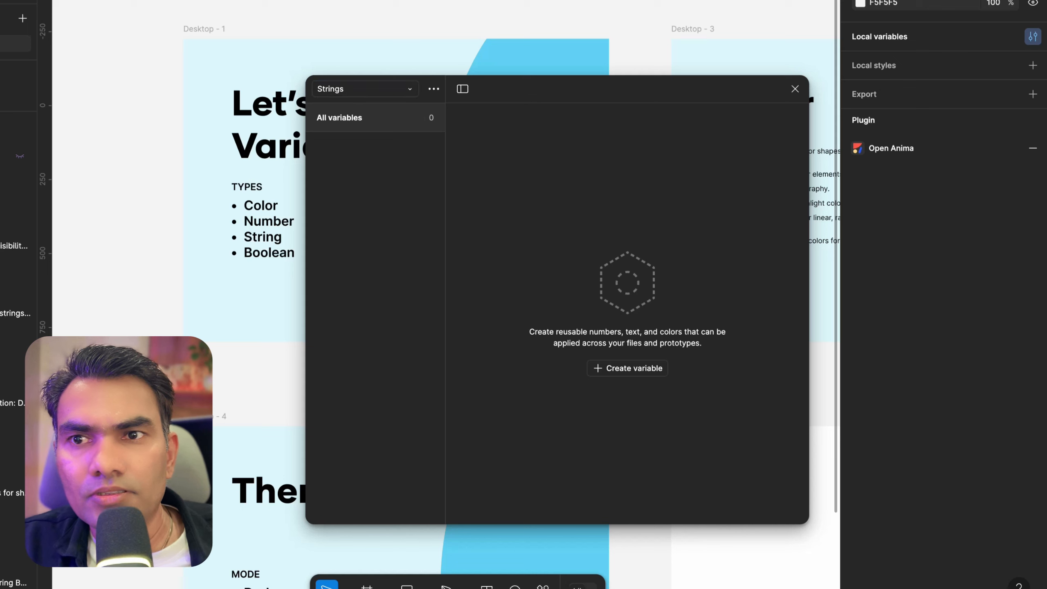
# Create a string variable named Heading with the value Gilmer Heavy
pyautogui.click(627, 367)
pyautogui.click(632, 428)
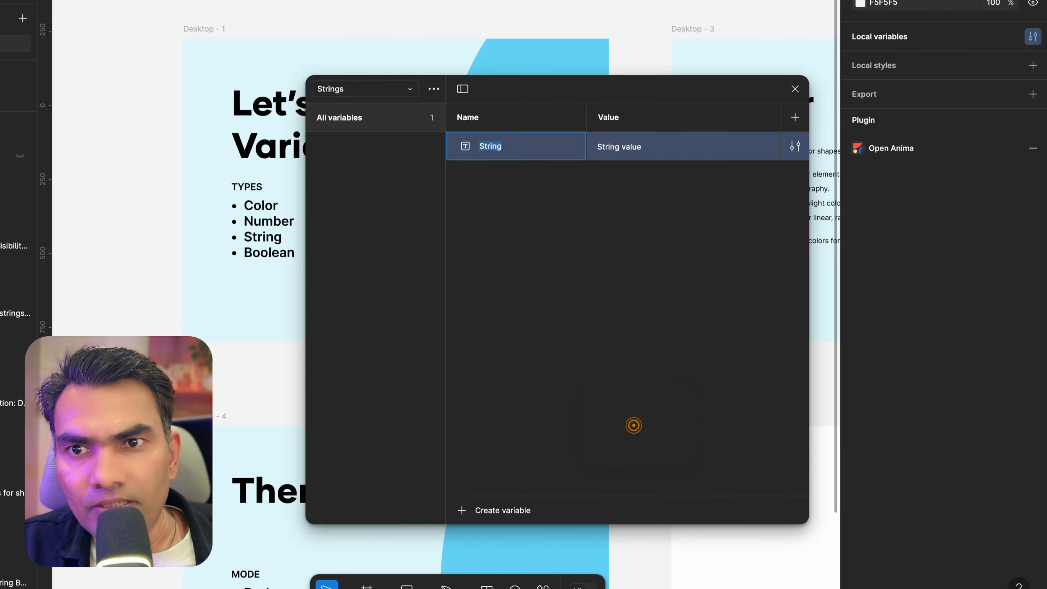
pyautogui.write('Head')
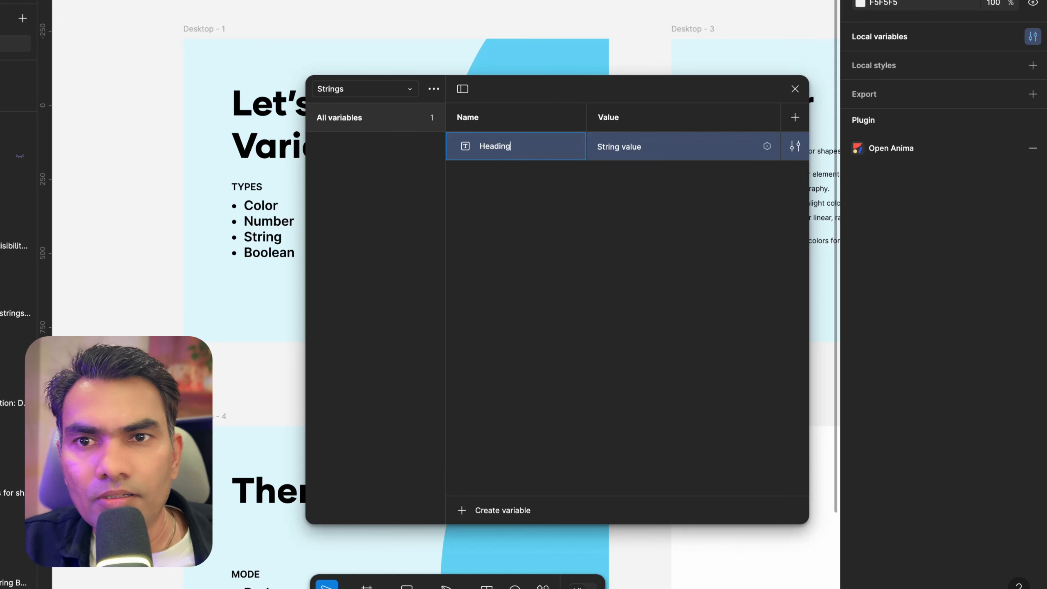
pyautogui.press('Tab')
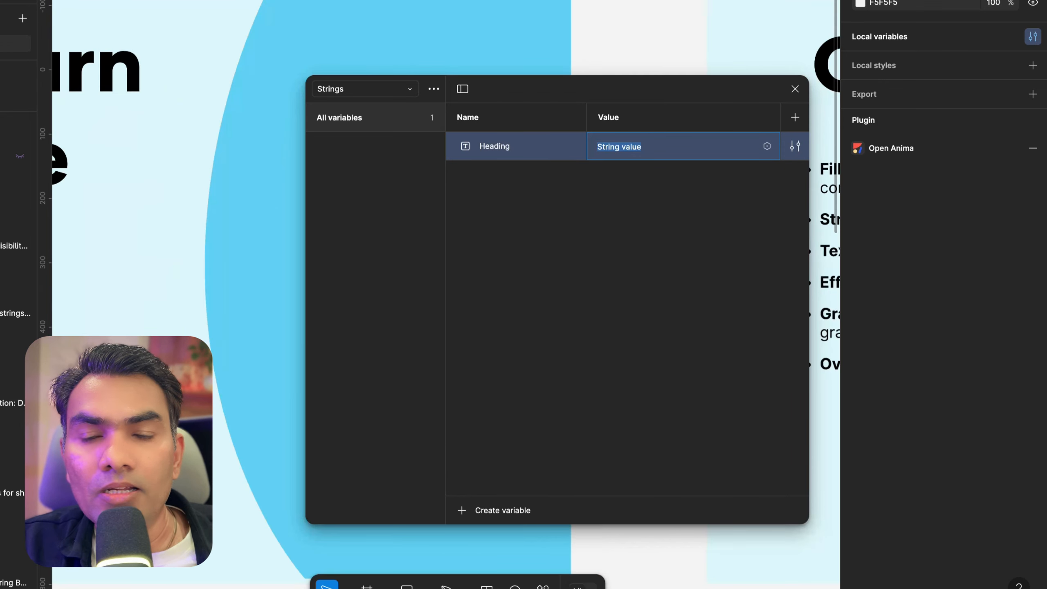
pyautogui.write('Gilmer Hea')
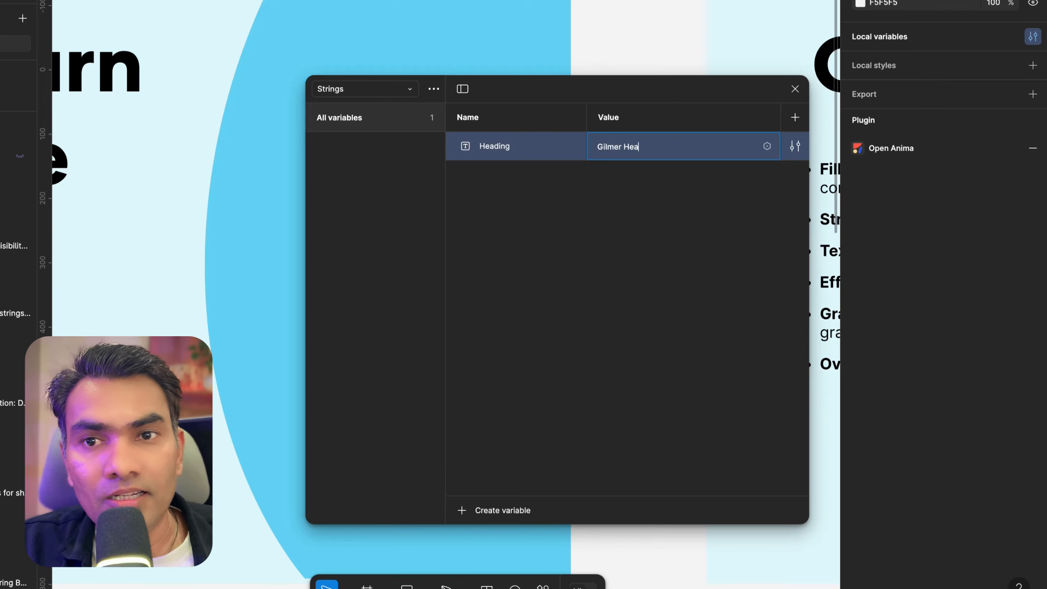
pyautogui.write('vy')
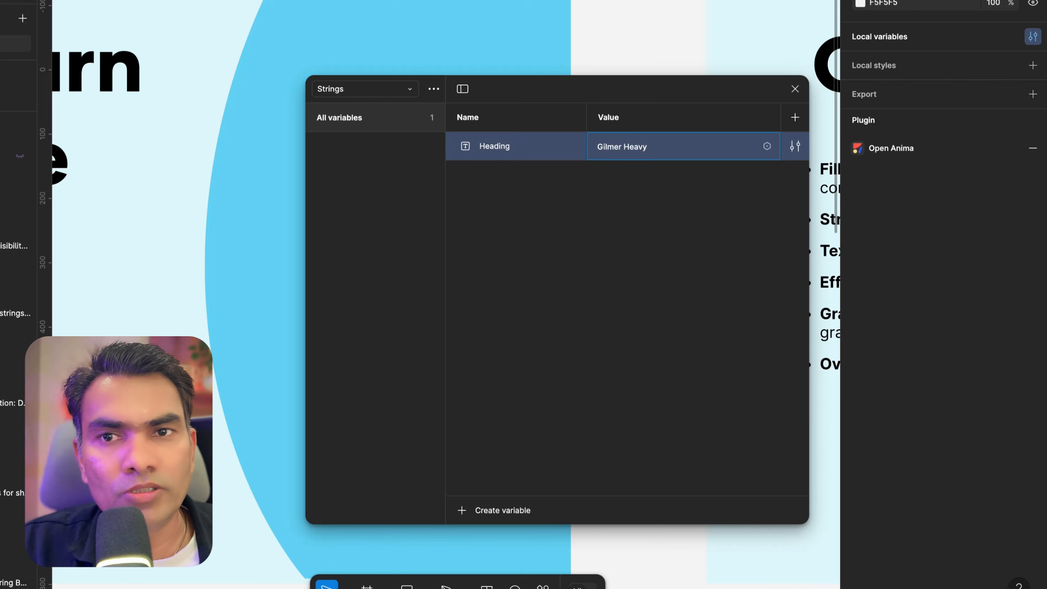
pyautogui.click(648, 177)
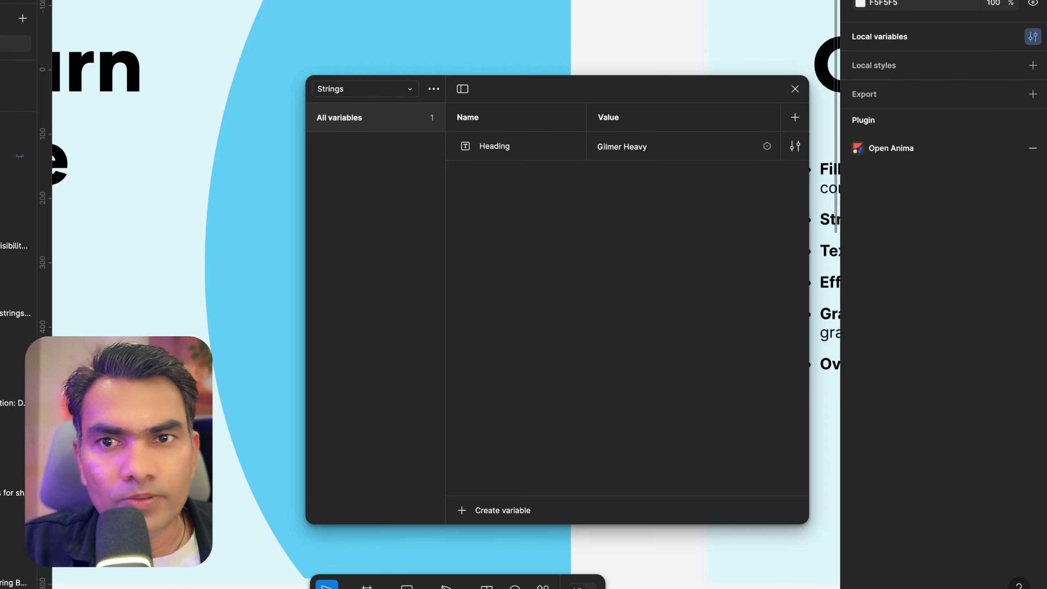
# Create a string variable named bodyText with the value Inter, then close the variables window
pyautogui.click(539, 200)
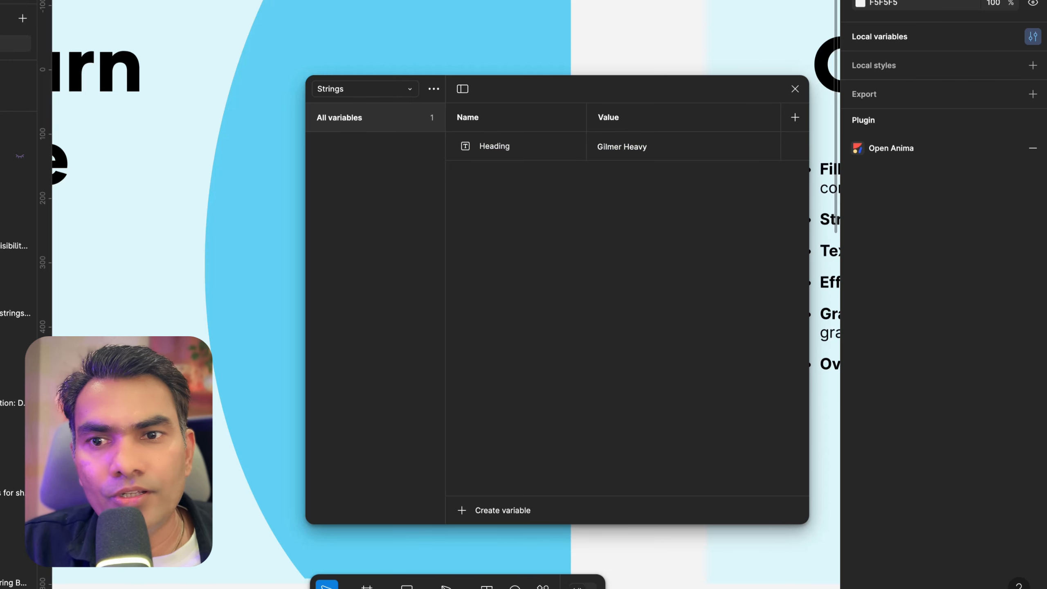
pyautogui.click(461, 509)
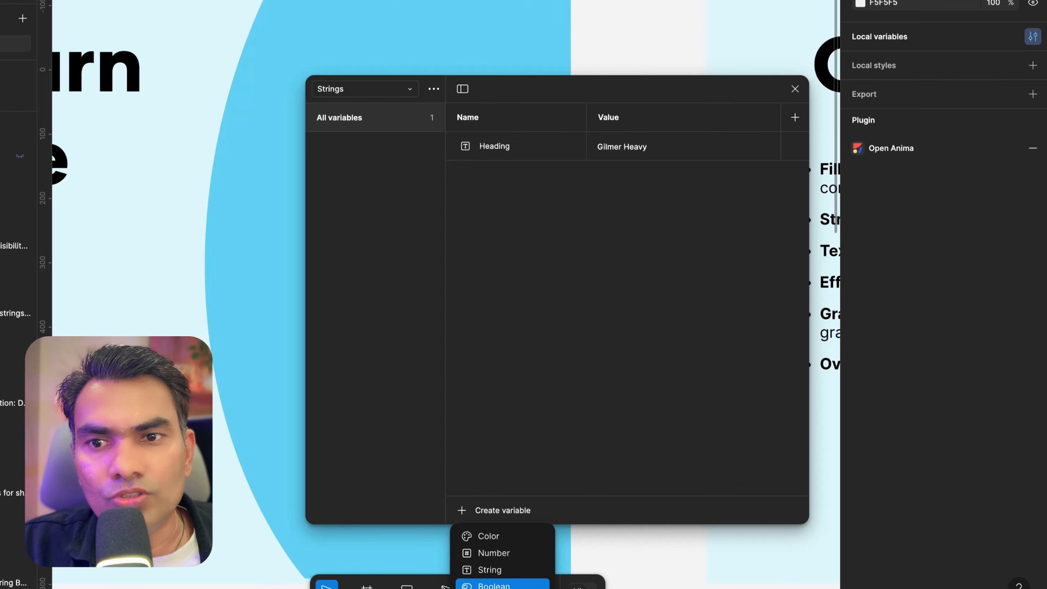
pyautogui.click(494, 571)
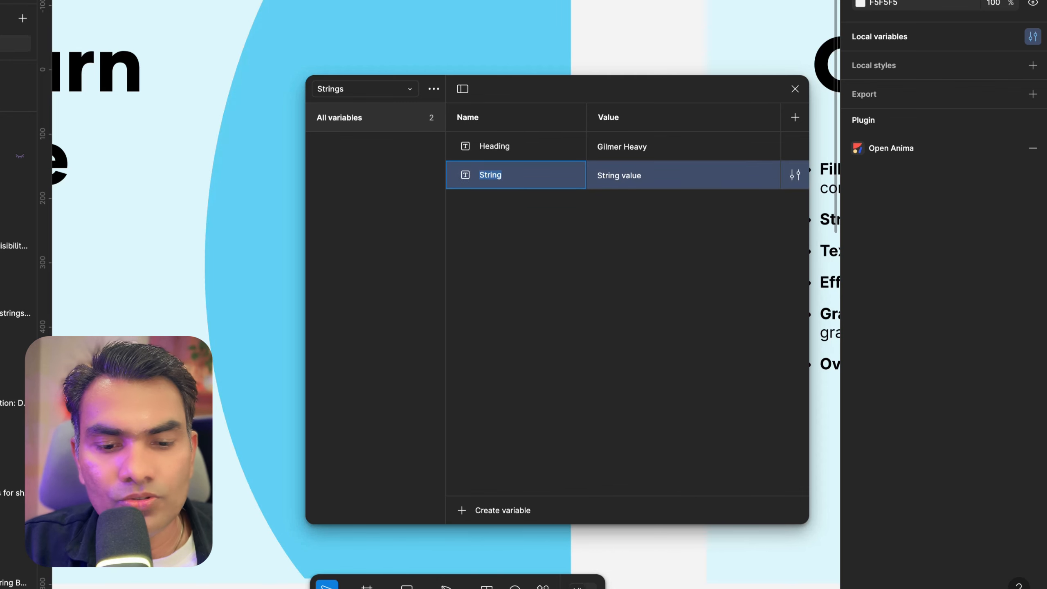
pyautogui.write('body')
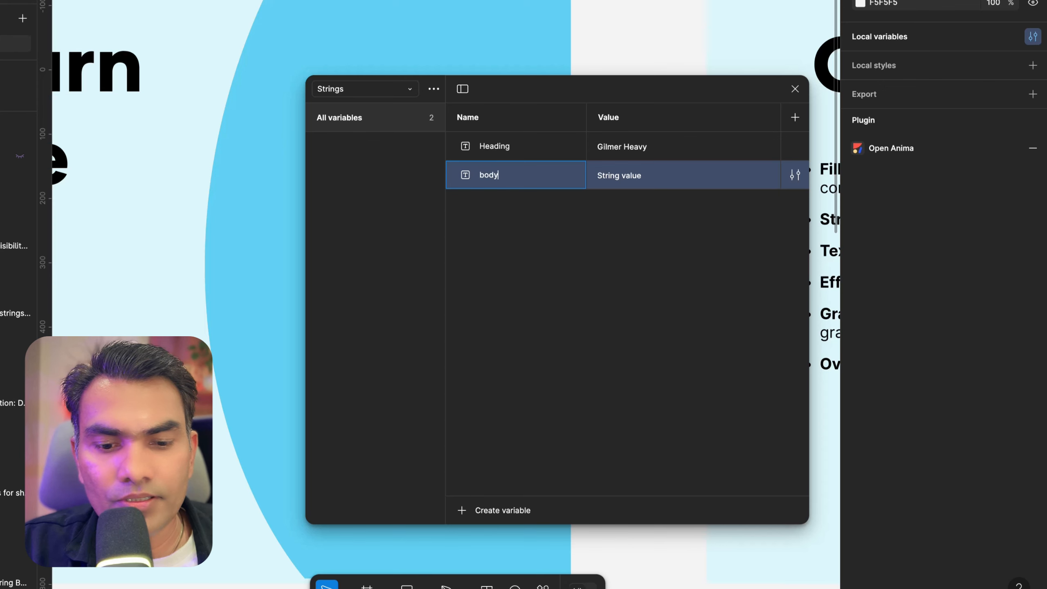
pyautogui.press('Return')
pyautogui.click(626, 175)
pyautogui.write('Inter')
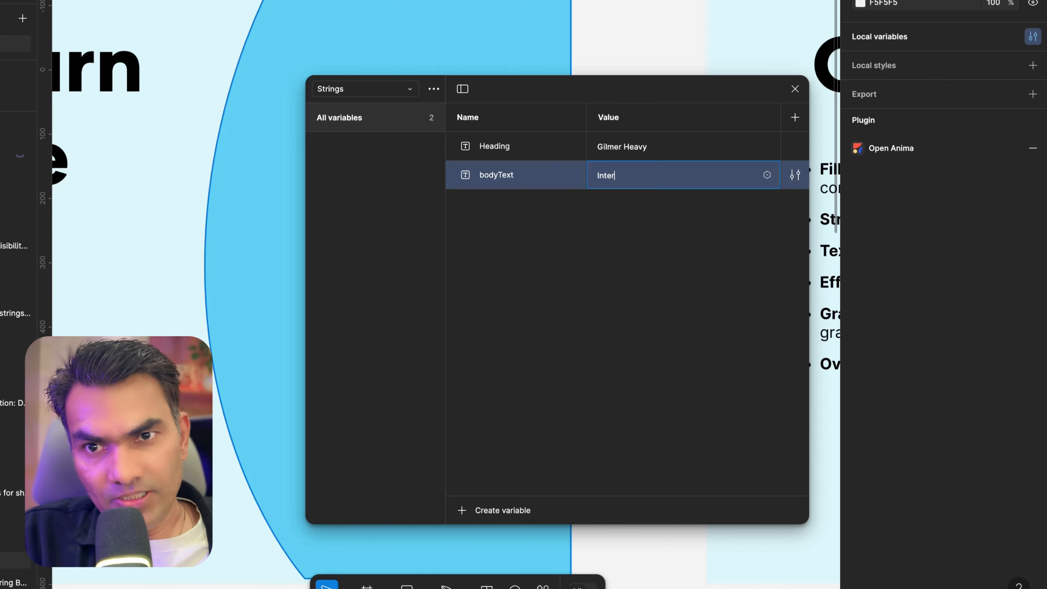
pyautogui.click(675, 234)
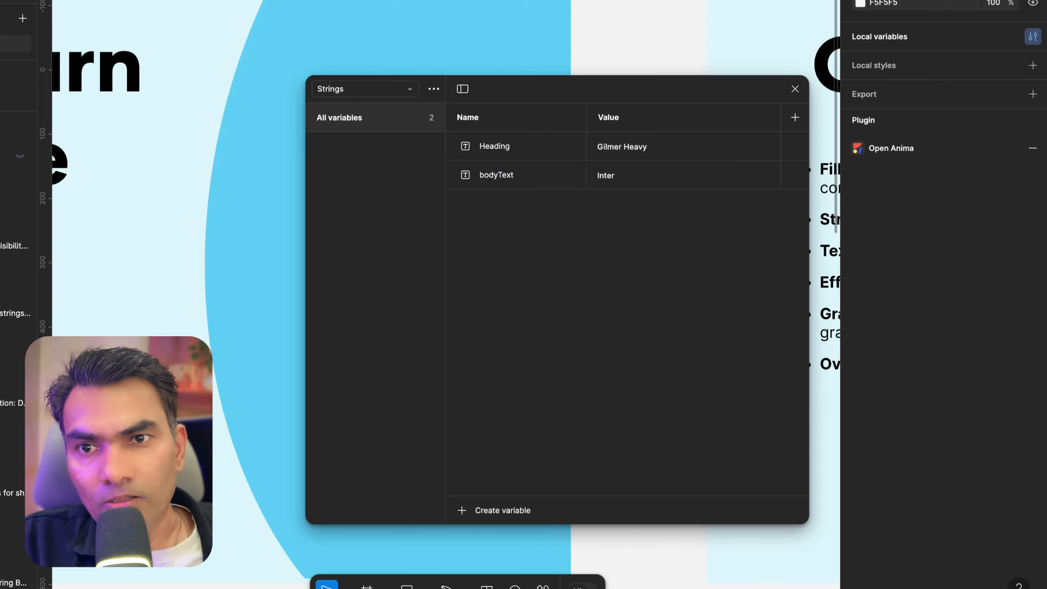
pyautogui.click(794, 88)
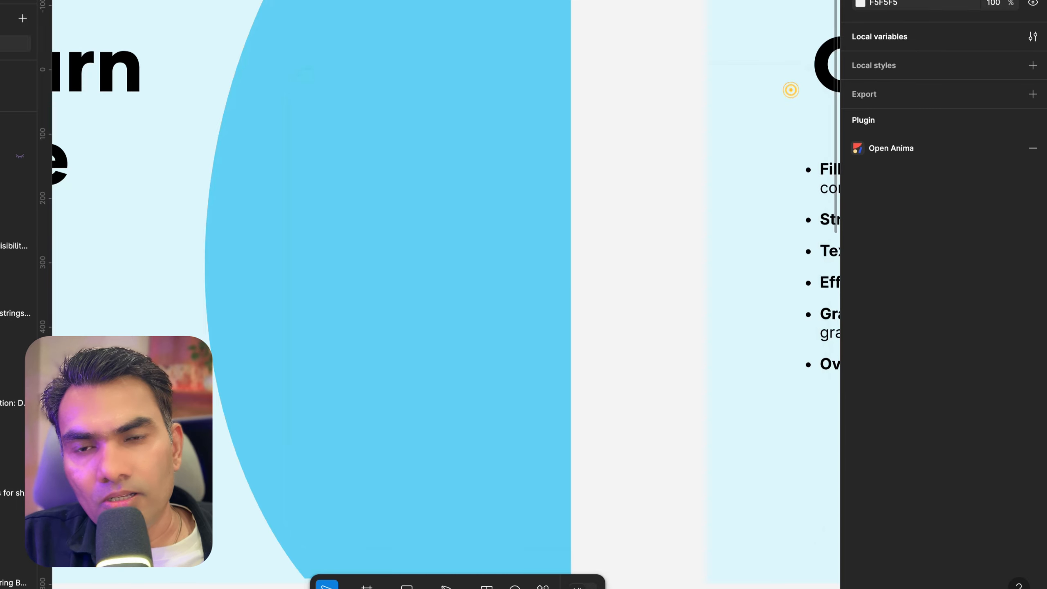
# Select the title text on every slide and bind its font family to the Heading string variable
pyautogui.scroll(-3, 445, 289)
pyautogui.scroll(-5, 481, 225)
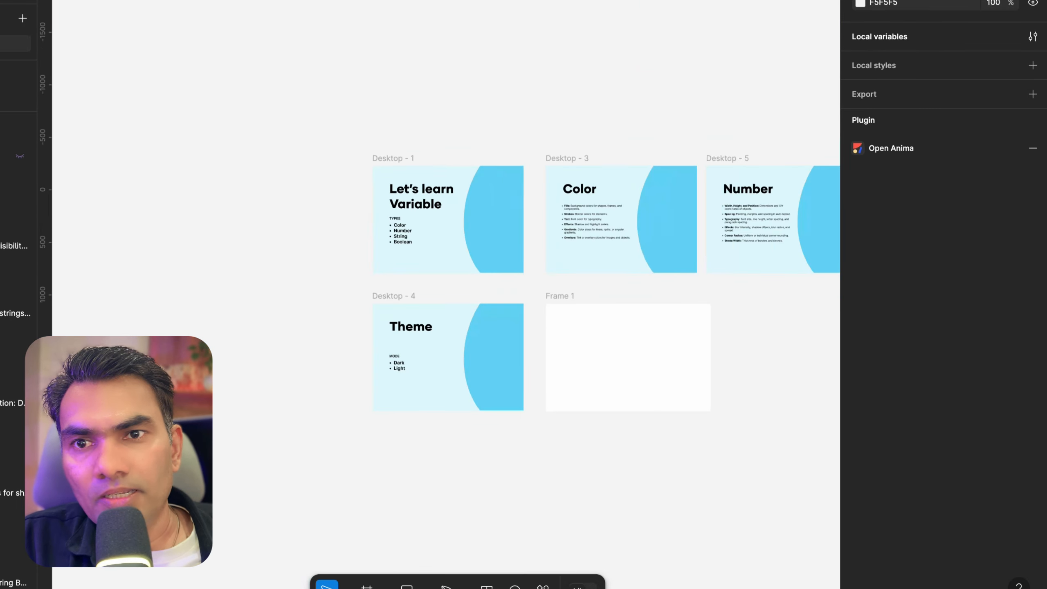
pyautogui.click(446, 196)
pyautogui.hscroll(3, 445, 196)
pyautogui.scroll(3, 475, 134)
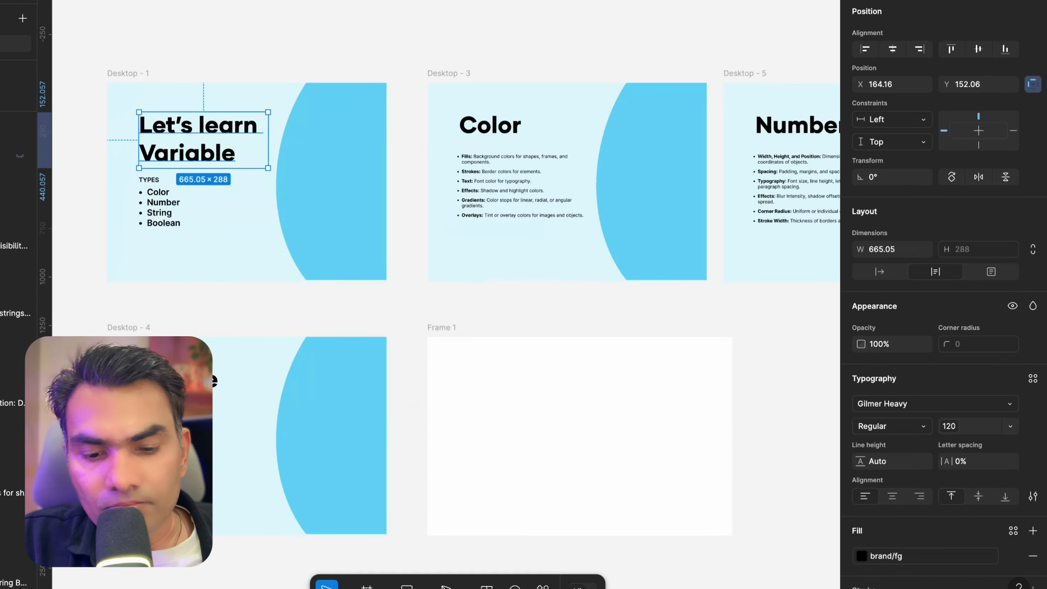
pyautogui.scroll(-4, 475, 134)
pyautogui.keyDown('shift'); pyautogui.click(475, 134); pyautogui.keyUp('shift')
pyautogui.keyDown('shift'); pyautogui.click(619, 135); pyautogui.keyUp('shift')
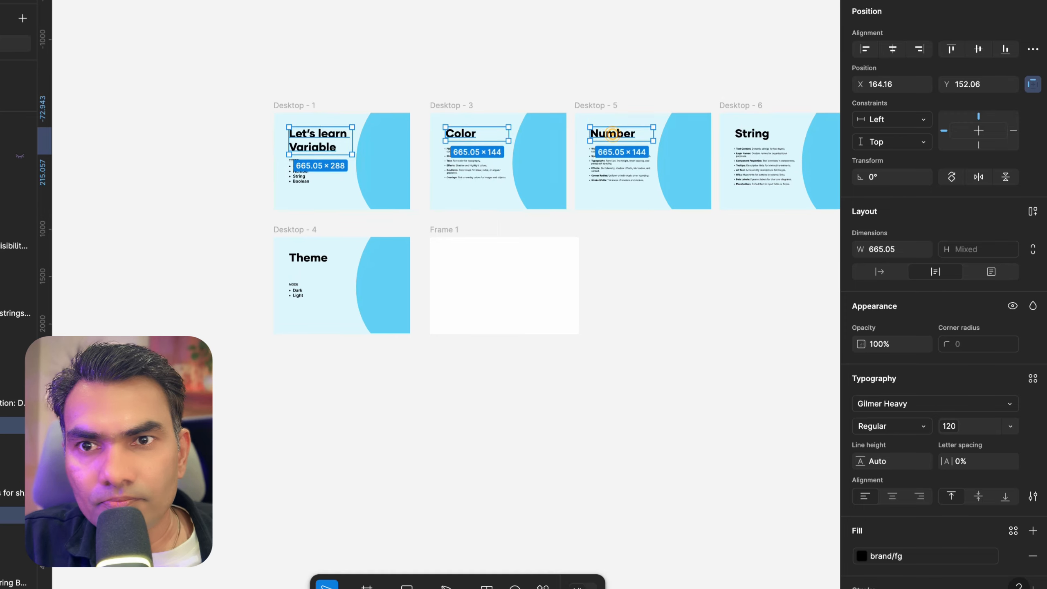
pyautogui.hscroll(3, 618, 134)
pyautogui.keyDown('shift'); pyautogui.click(680, 115); pyautogui.keyUp('shift')
pyautogui.hscroll(5, 680, 115)
pyautogui.keyDown('shift'); pyautogui.click(709, 100); pyautogui.keyUp('shift')
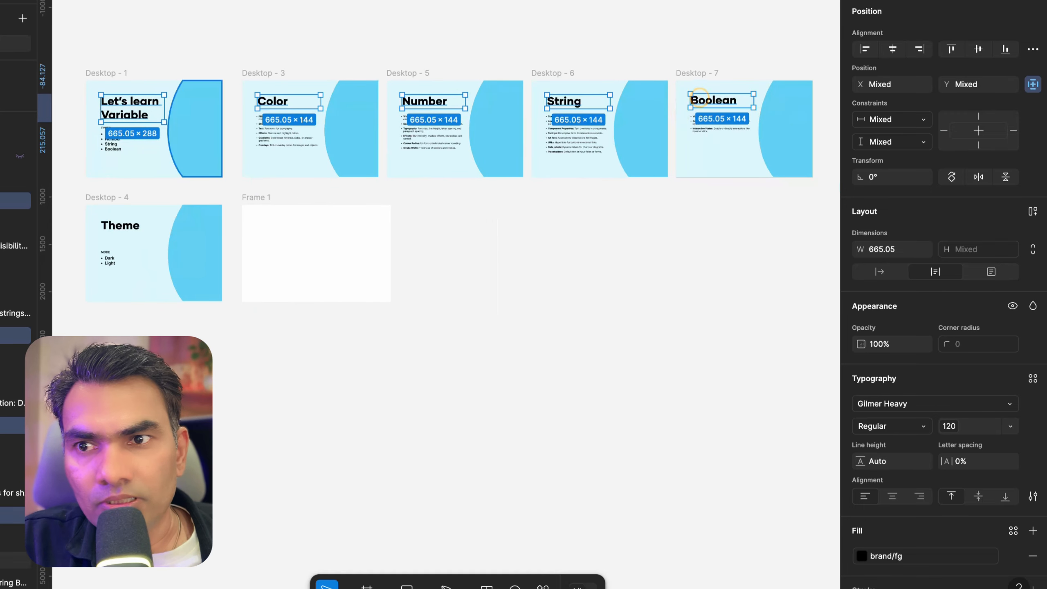
pyautogui.hscroll(-3, 454, 164)
pyautogui.keyDown('shift'); pyautogui.click(201, 234); pyautogui.keyUp('shift')
pyautogui.scroll(3, 484, 265)
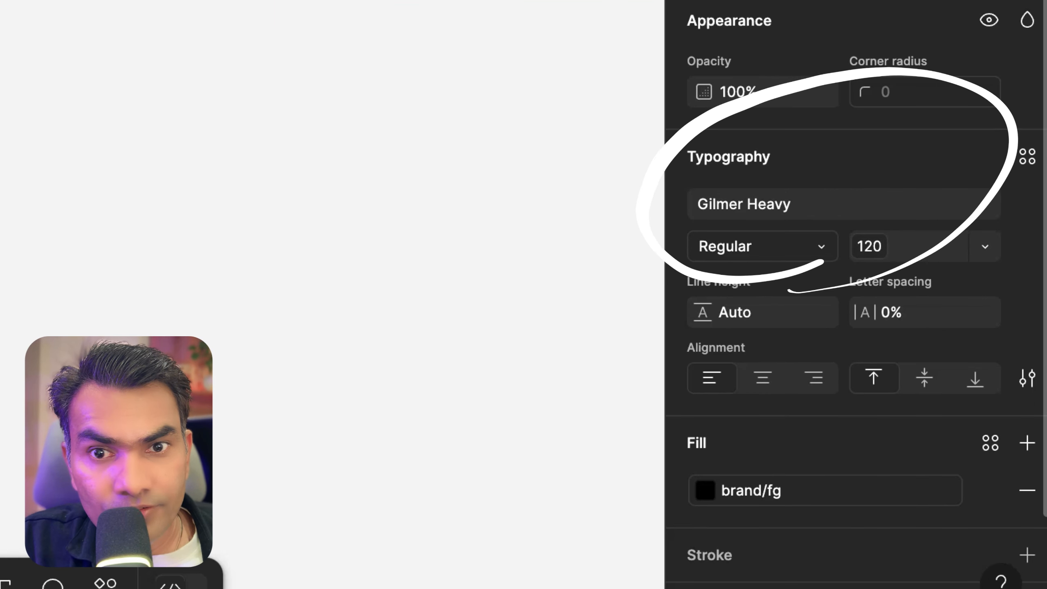
pyautogui.click(800, 205)
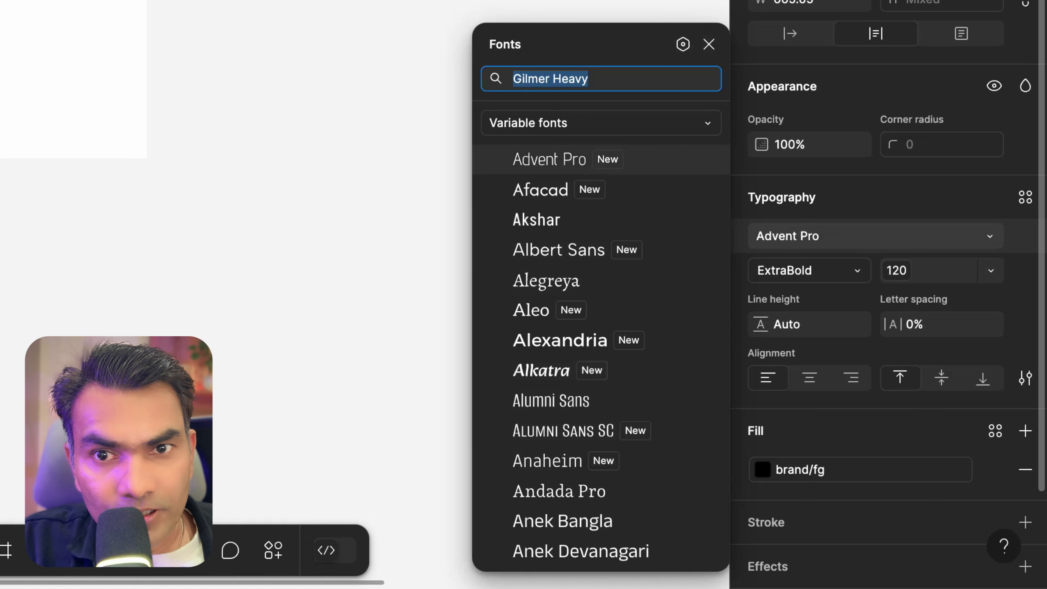
pyautogui.click(682, 44)
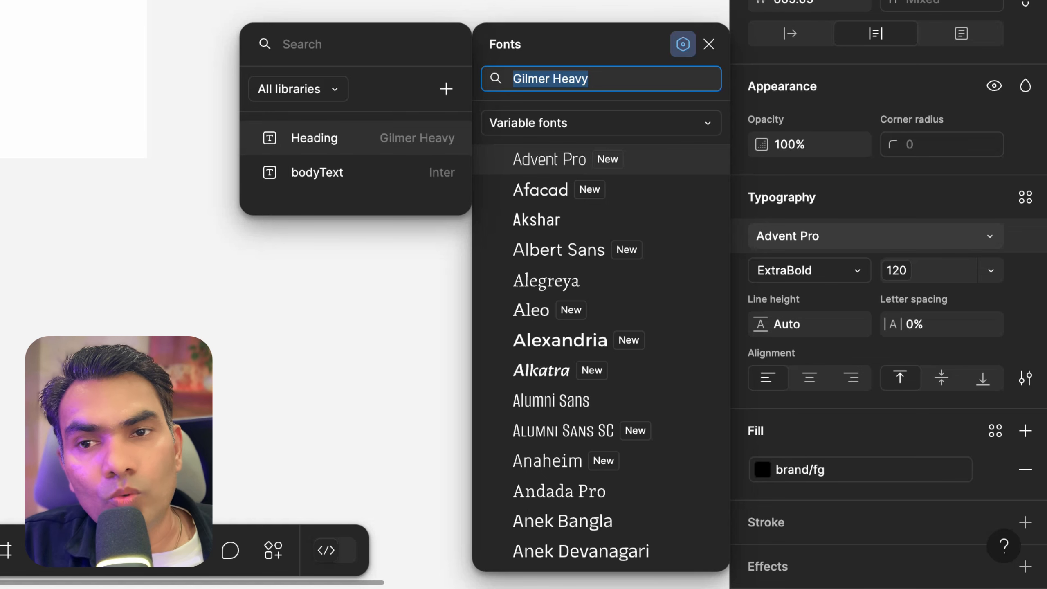
pyautogui.click(314, 137)
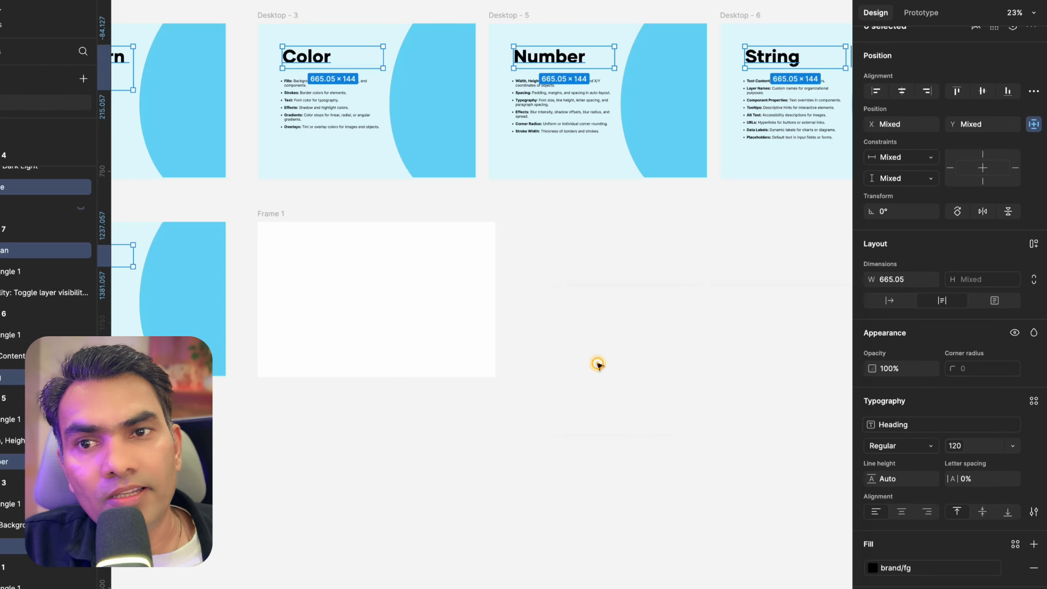
pyautogui.click(593, 358)
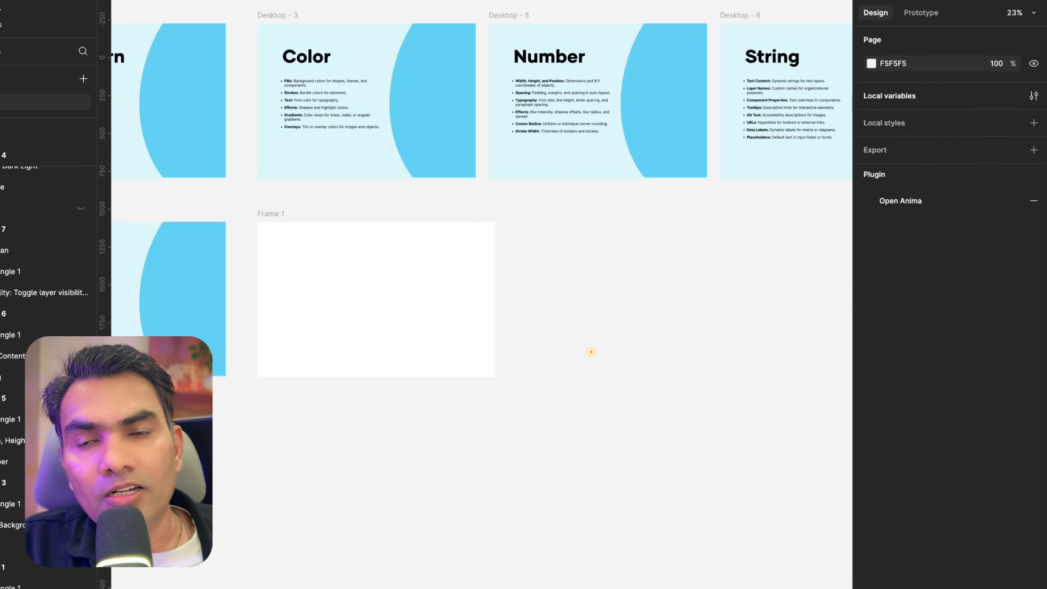
# Select the Number slide title and examine its typography settings across the slides
pyautogui.scroll(-5, 591, 353)
pyautogui.scroll(5, 452, 231)
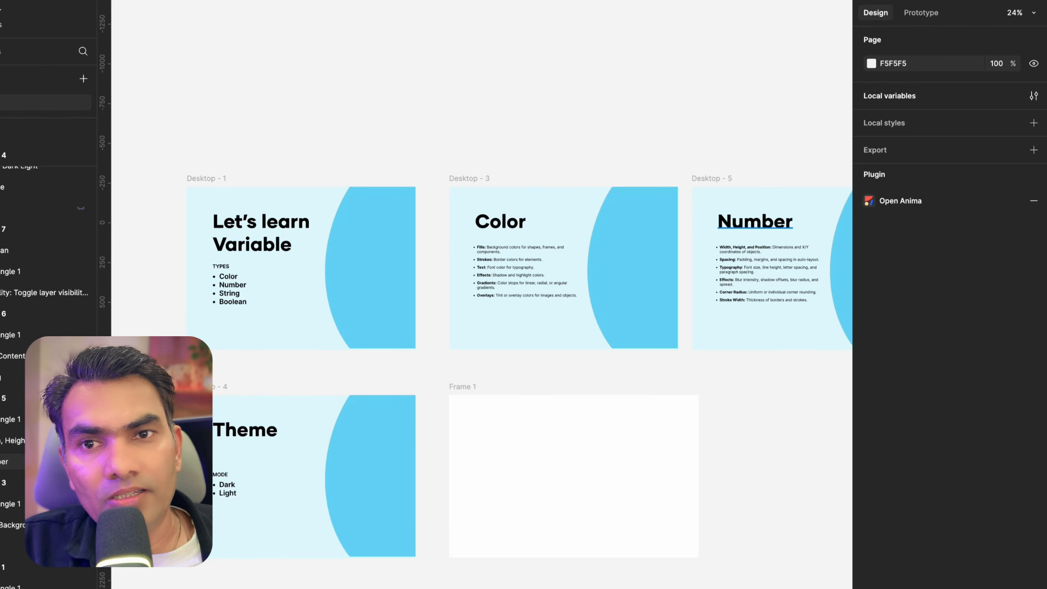
pyautogui.click(754, 221)
pyautogui.scroll(-3, 758, 220)
pyautogui.scroll(5, 758, 220)
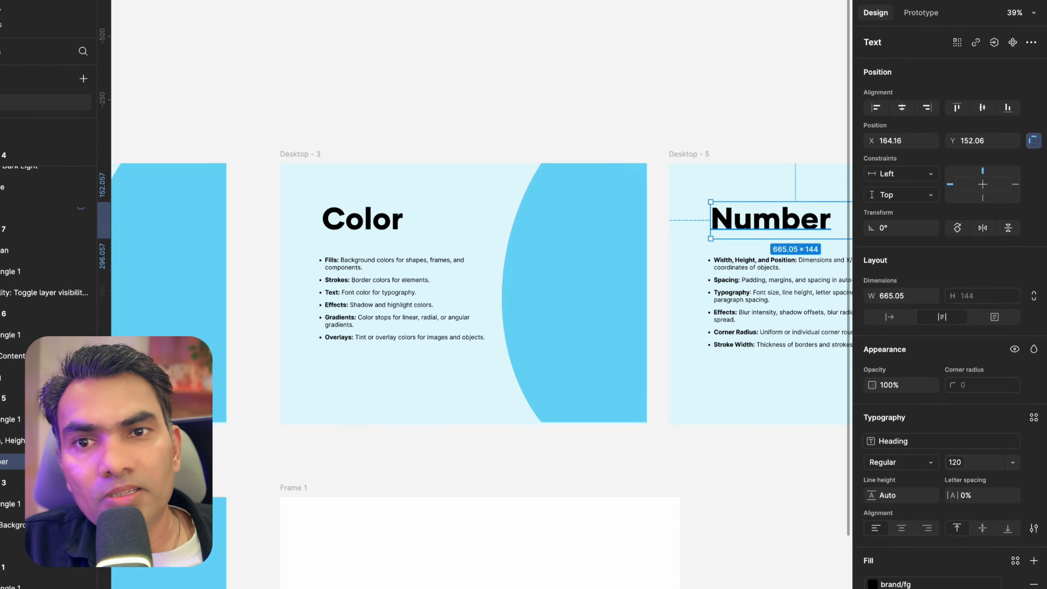
pyautogui.scroll(-1, 939, 441)
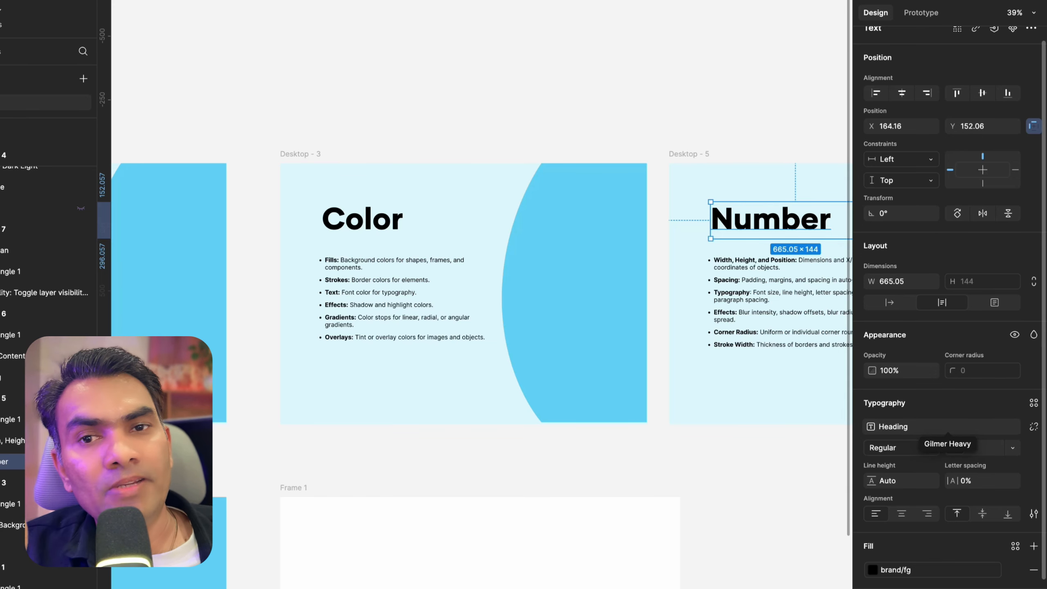
pyautogui.scroll(-1, 556, 210)
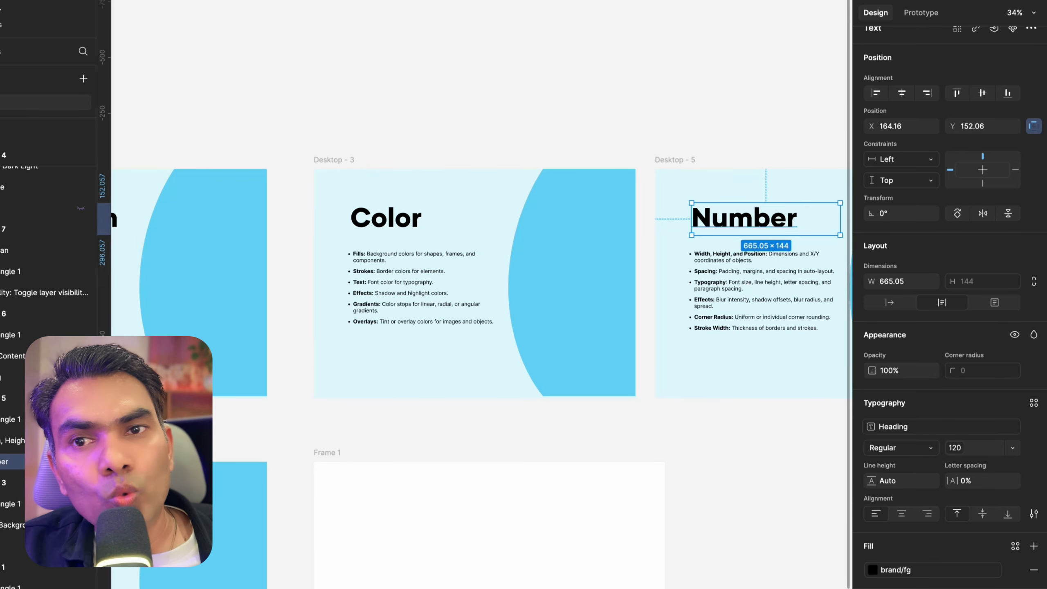
pyautogui.scroll(-3, 646, 95)
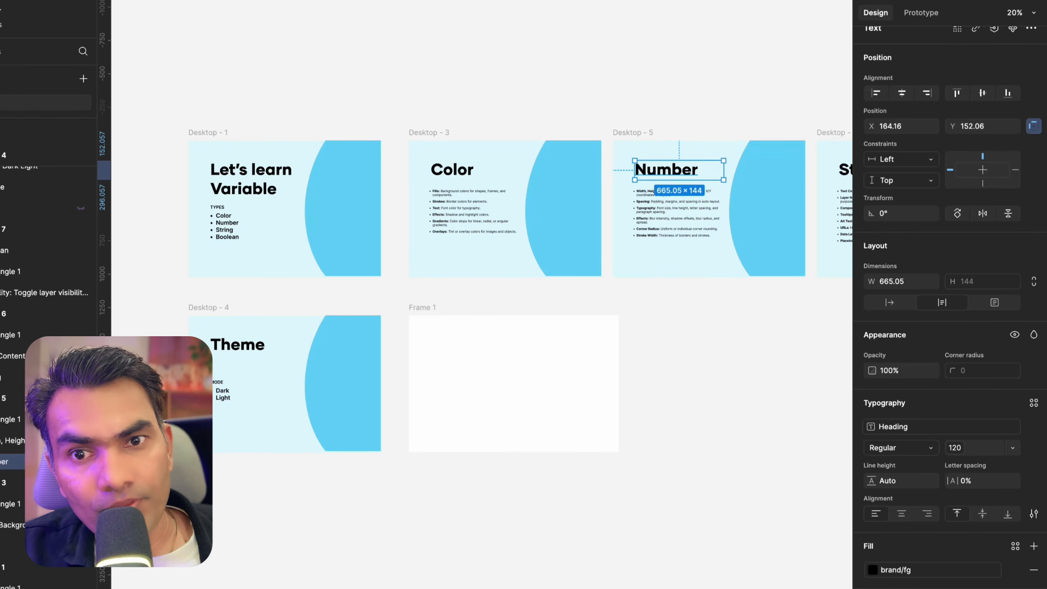
pyautogui.scroll(3, 486, 263)
pyautogui.hscroll(-5, 487, 262)
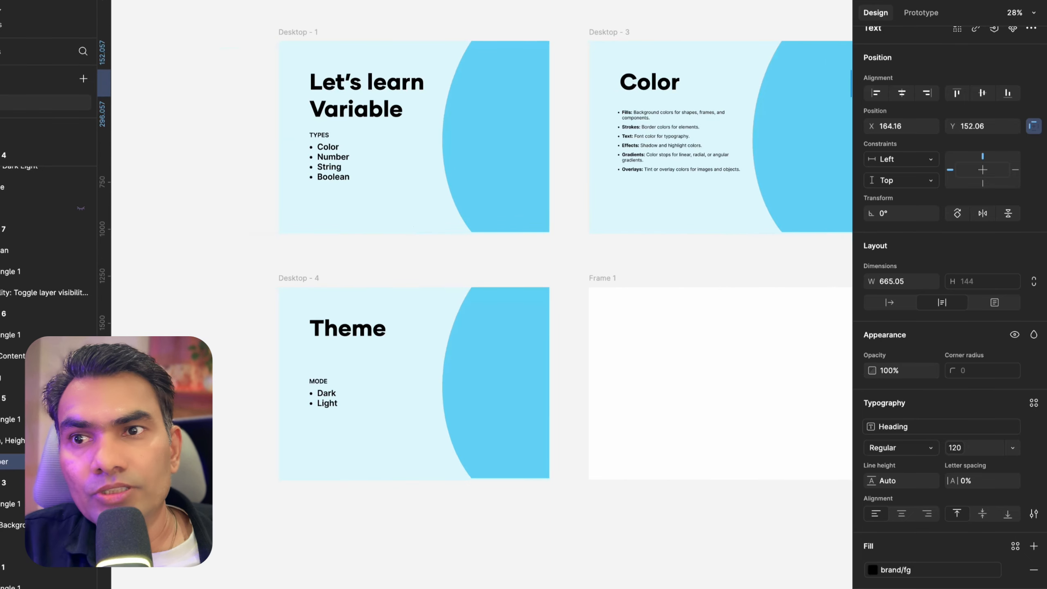
# Select the body text on every slide and bind its font family to the bodyText string variable
pyautogui.click(332, 168)
pyautogui.hscroll(5, 332, 168)
pyautogui.scroll(-2, 333, 169)
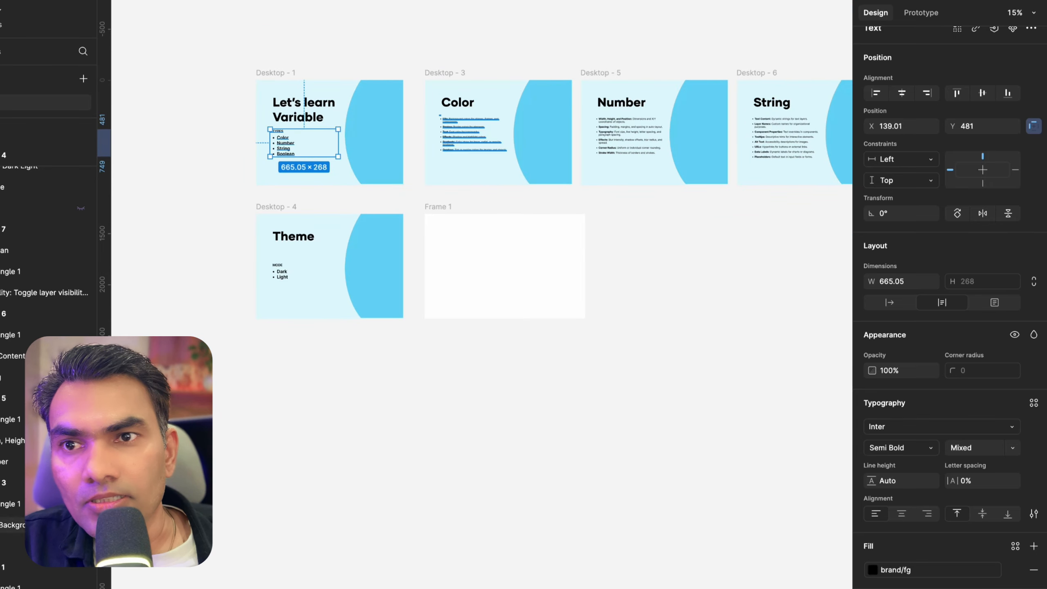
pyautogui.keyDown('shift'); pyautogui.click(474, 132); pyautogui.keyUp('shift')
pyautogui.keyDown('shift'); pyautogui.click(643, 134); pyautogui.keyUp('shift')
pyautogui.hscroll(3, 649, 133)
pyautogui.keyDown('shift'); pyautogui.click(669, 122); pyautogui.keyUp('shift')
pyautogui.hscroll(3, 670, 123)
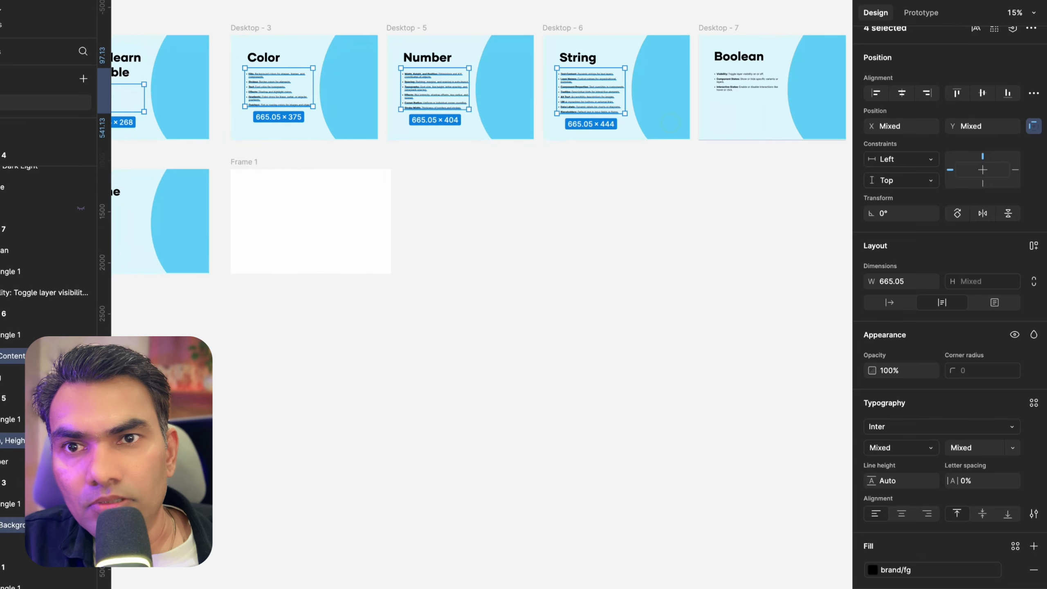
pyautogui.keyDown('shift'); pyautogui.click(733, 89); pyautogui.keyUp('shift')
pyautogui.hscroll(-5, 535, 165)
pyautogui.keyDown('shift'); pyautogui.click(250, 247); pyautogui.keyUp('shift')
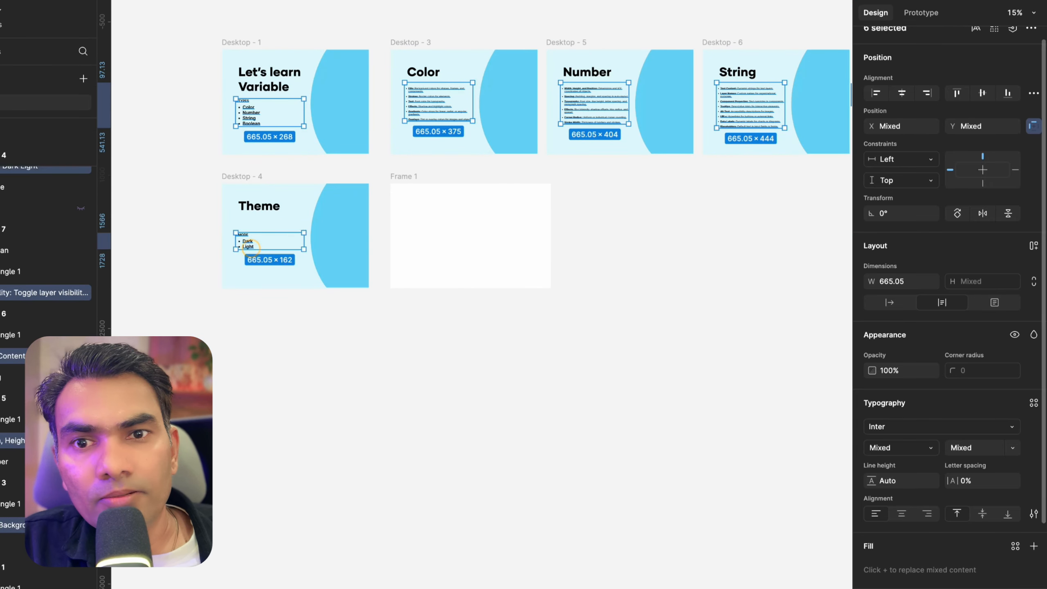
pyautogui.click(917, 427)
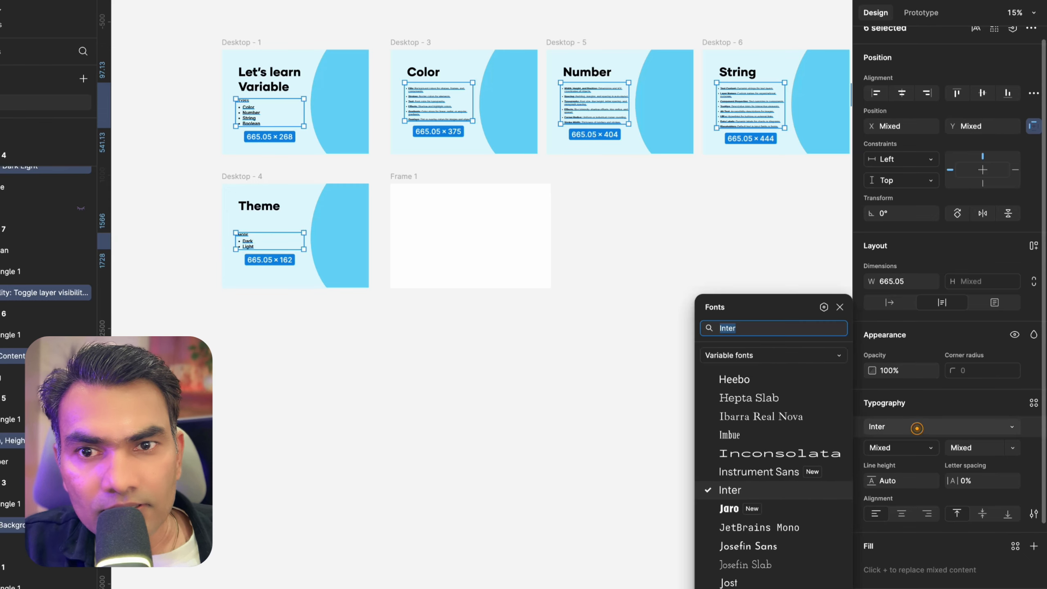
pyautogui.click(823, 307)
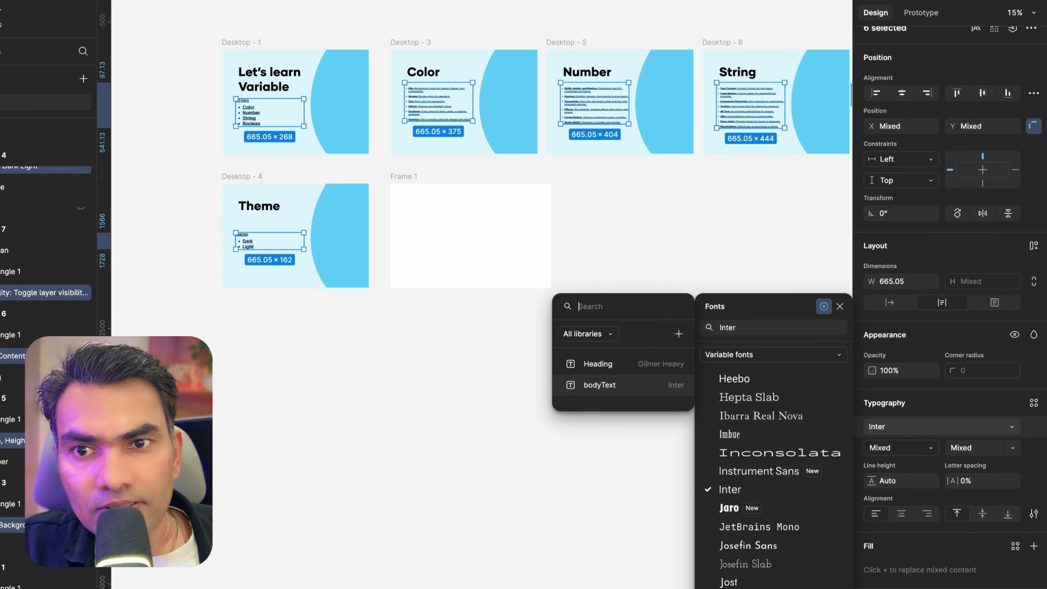
pyautogui.click(603, 383)
# Zoom into the first slide and inspect the body text's font binding
pyautogui.click(454, 349)
pyautogui.scroll(10, 288, 180)
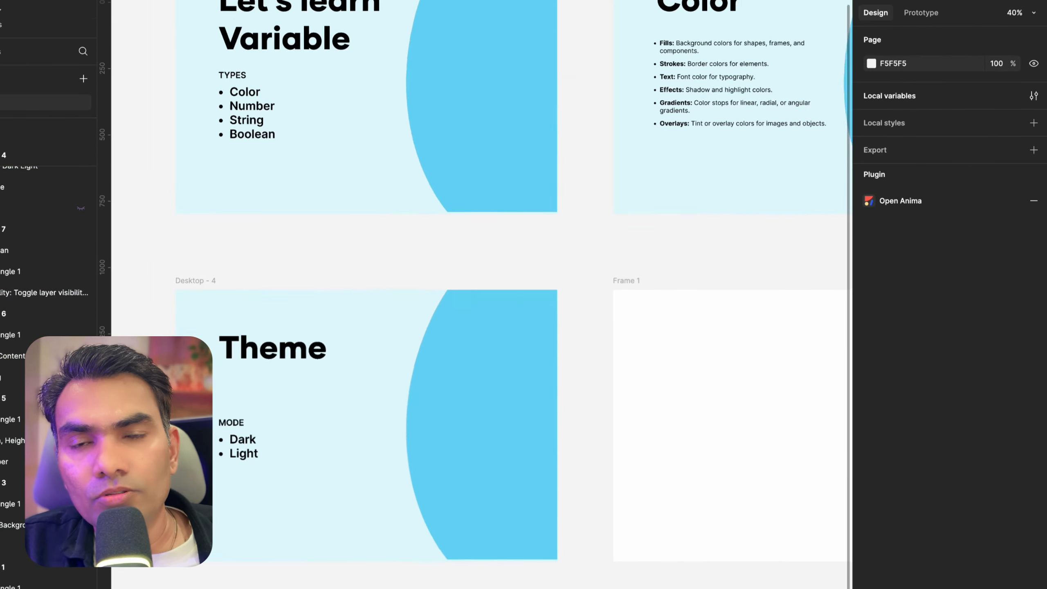
pyautogui.scroll(2, 288, 180)
pyautogui.scroll(-5, 288, 180)
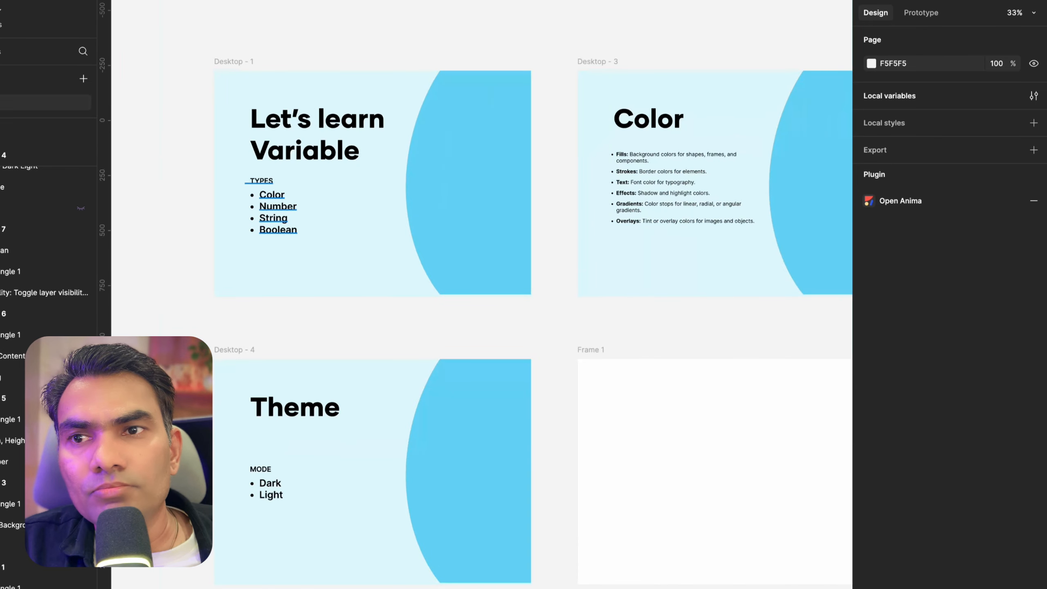
pyautogui.click(284, 205)
pyautogui.click(234, 133)
pyautogui.click(274, 195)
pyautogui.scroll(5, 257, 223)
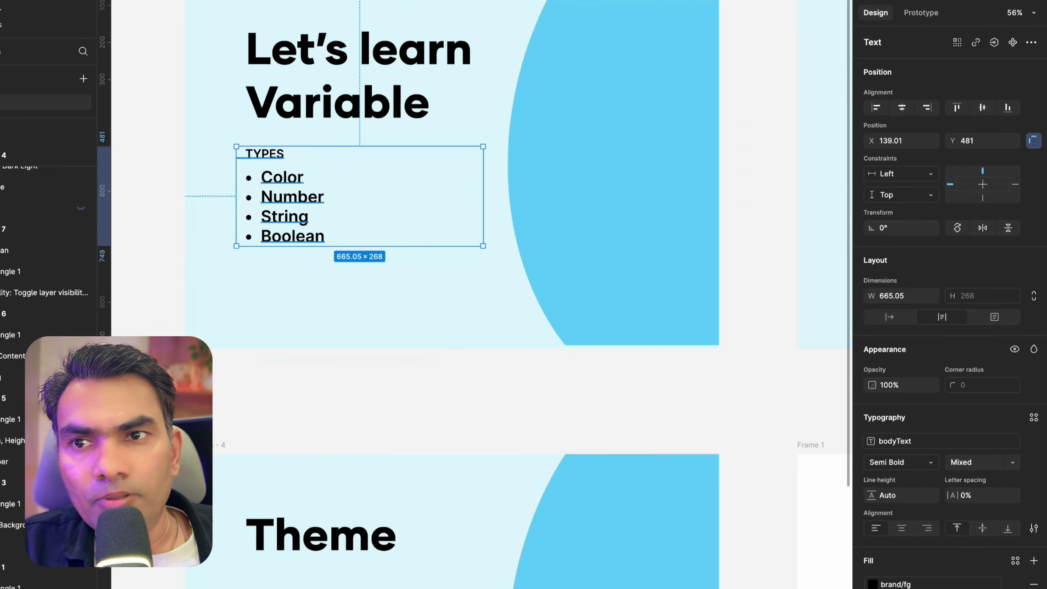
pyautogui.scroll(-4, 611, 199)
pyautogui.scroll(-1, 622, 213)
pyautogui.click(655, 345)
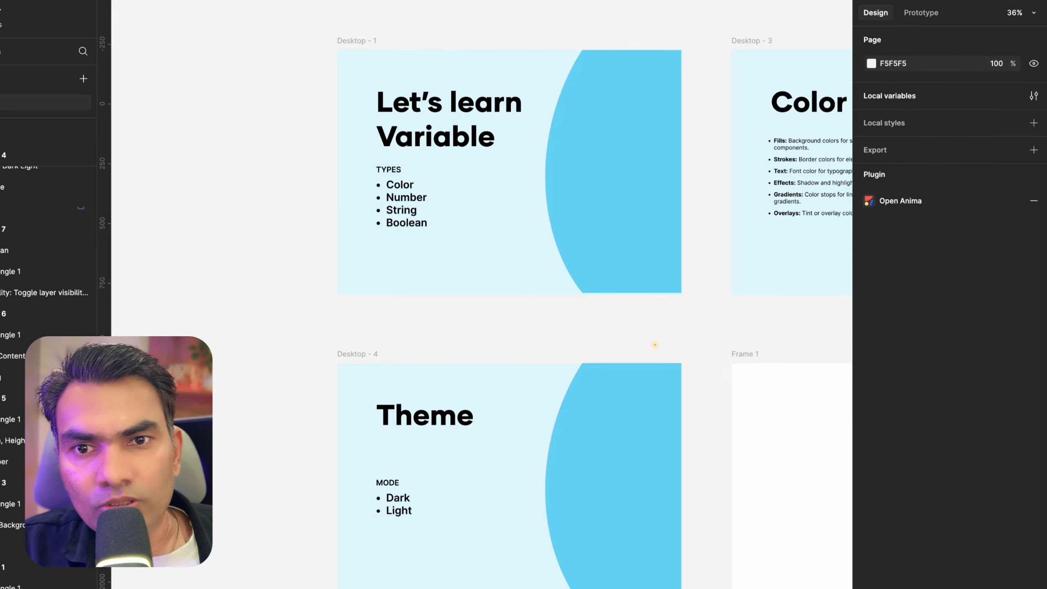
# Add a test text reading ggjhh on the first slide
pyautogui.press('t')
pyautogui.click(484, 243)
pyautogui.write('ggjhh')
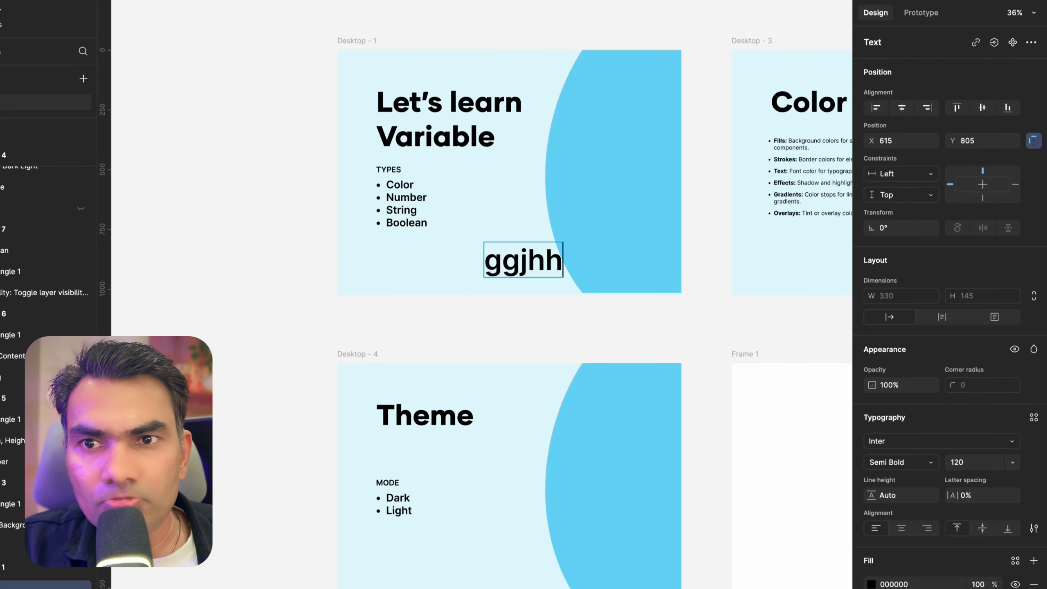
pyautogui.press('Escape')
# Browse the font list, previewing different fonts on the test text
pyautogui.click(907, 441)
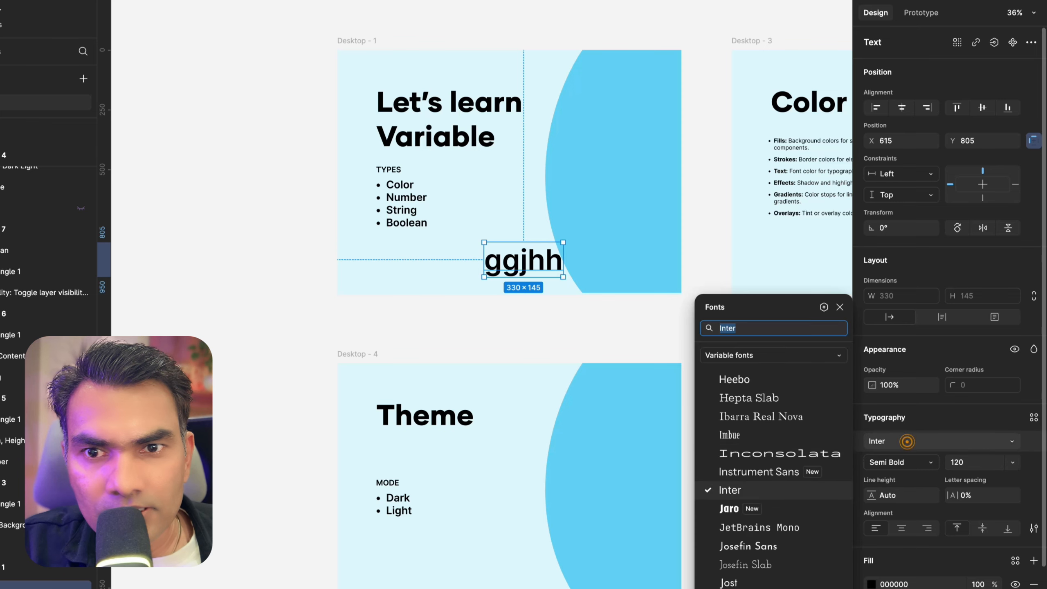
pyautogui.press('Down')
pyautogui.press('Down')
pyautogui.press('Down')
pyautogui.press('Down')
pyautogui.press('Down')
pyautogui.press('Down')
pyautogui.press('Down')
pyautogui.press('Down')
pyautogui.press('Down')
pyautogui.press('Down')
pyautogui.press('Down')
pyautogui.scroll(10, 773, 477)
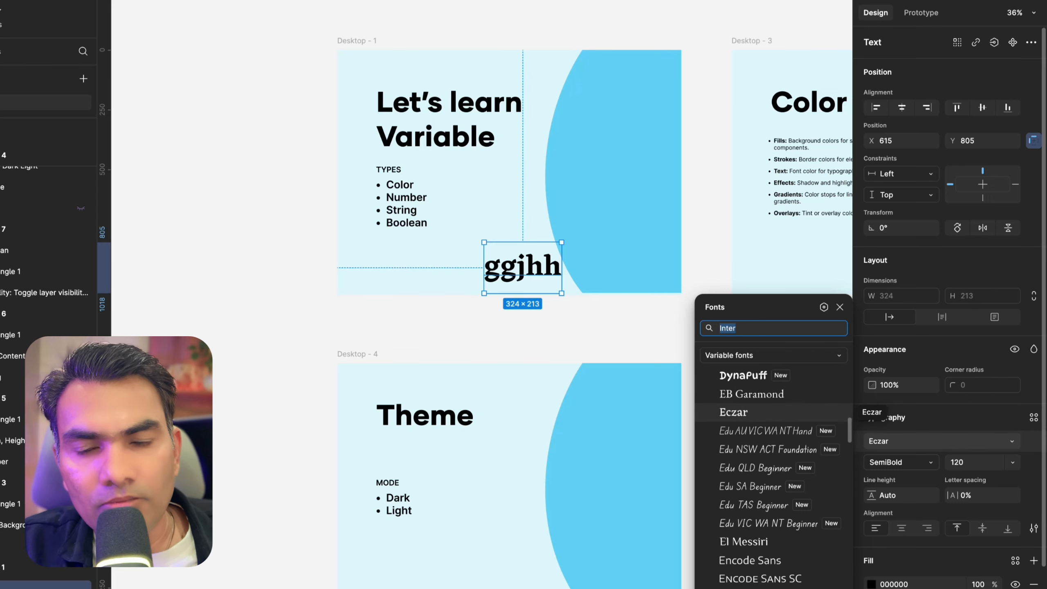
pyautogui.click(300, 312)
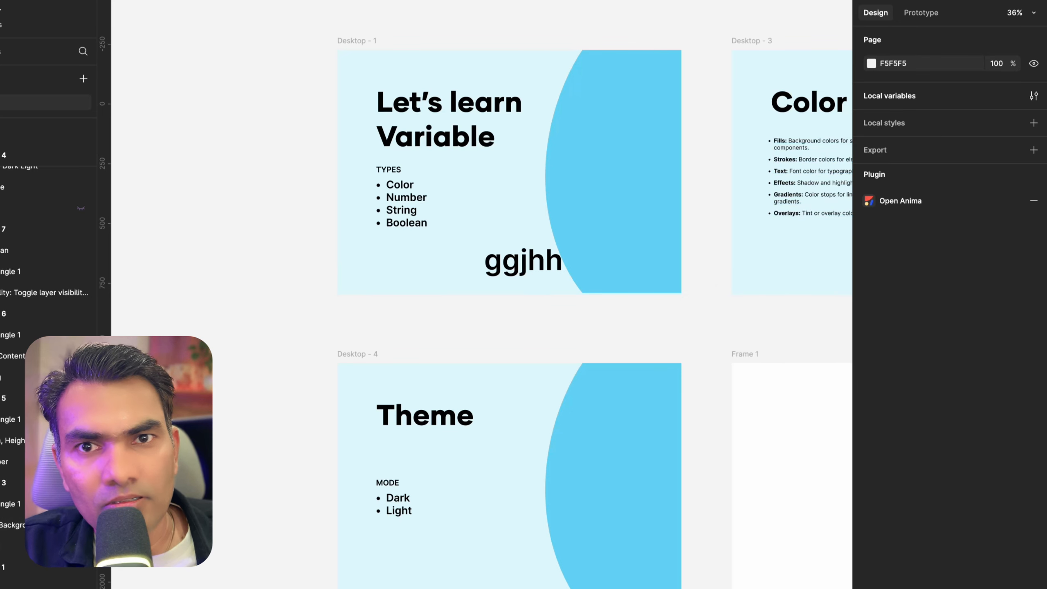
# Set the Heading variable's value to Ecsar and close the variables window
pyautogui.click(1034, 95)
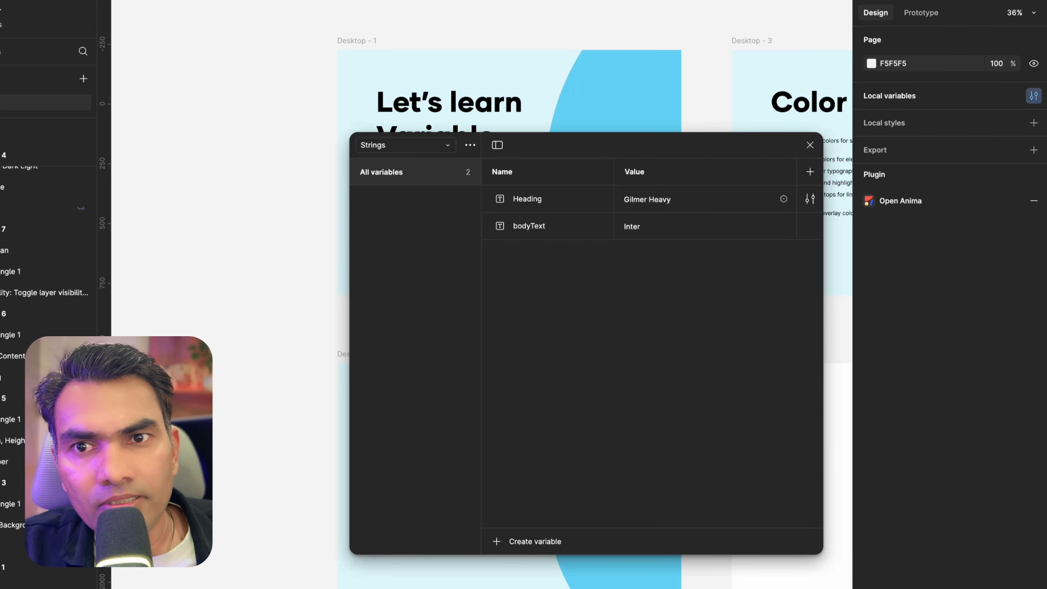
pyautogui.click(659, 199)
pyautogui.write('Ecsar')
pyautogui.press('Return')
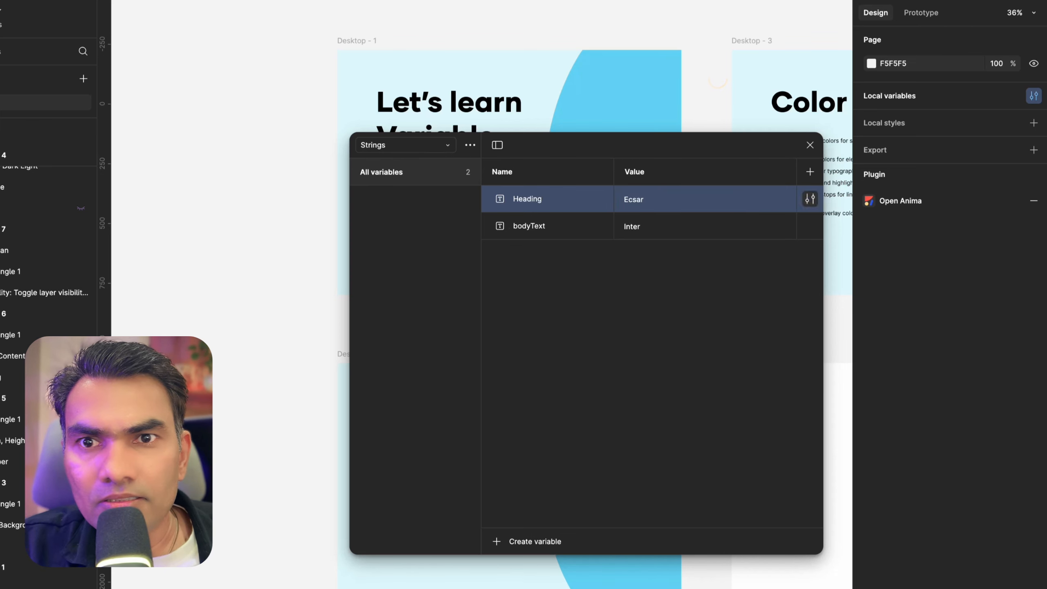
pyautogui.click(809, 145)
# Browse the font list on the test text to find the Eczar font
pyautogui.click(504, 268)
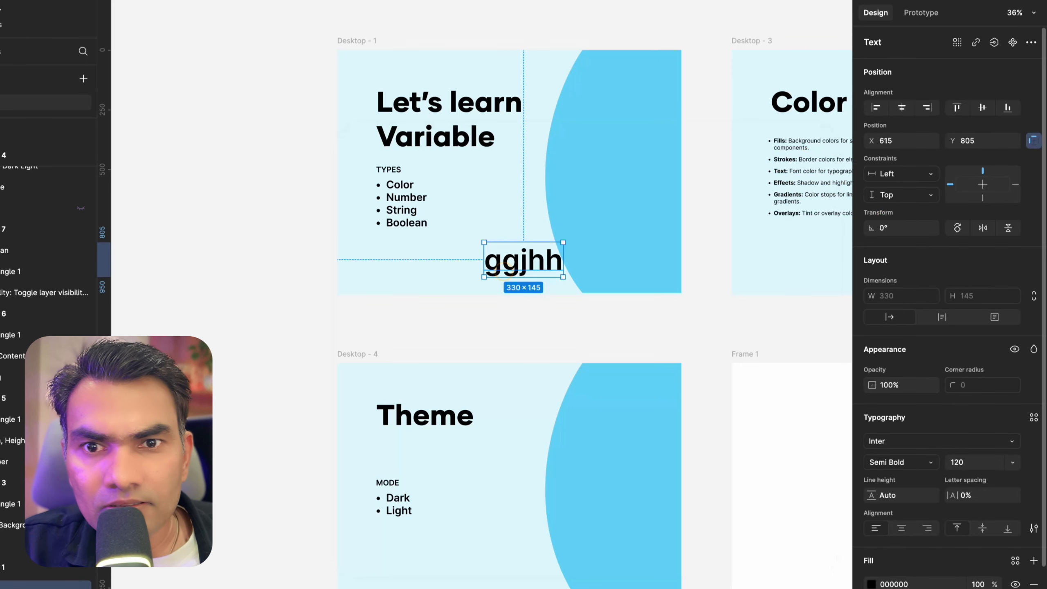
pyautogui.click(940, 441)
pyautogui.scroll(-5, 771, 495)
pyautogui.scroll(6, 770, 495)
pyautogui.scroll(15, 771, 524)
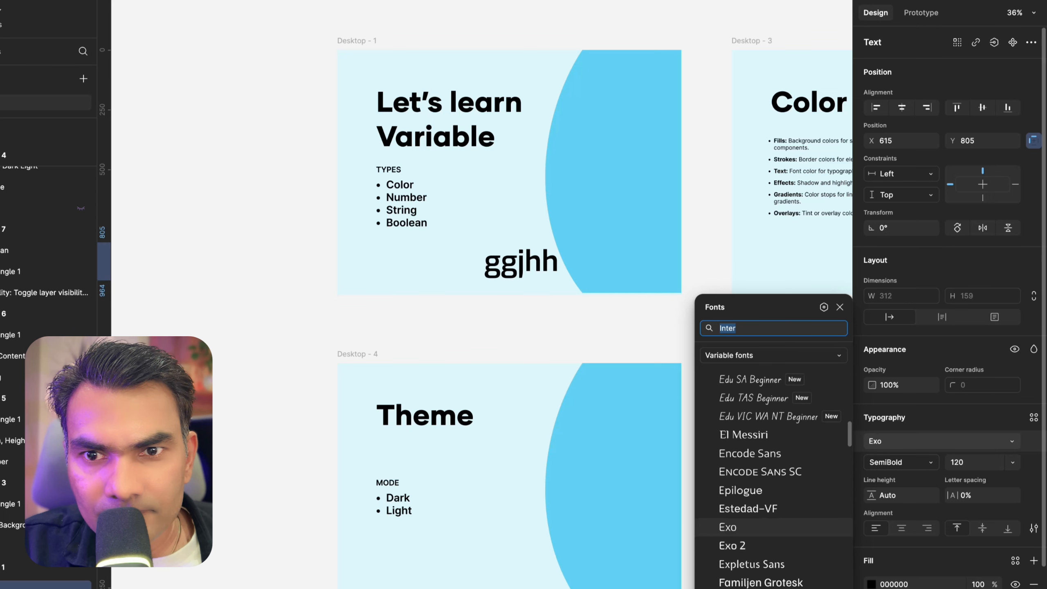
pyautogui.scroll(4, 770, 519)
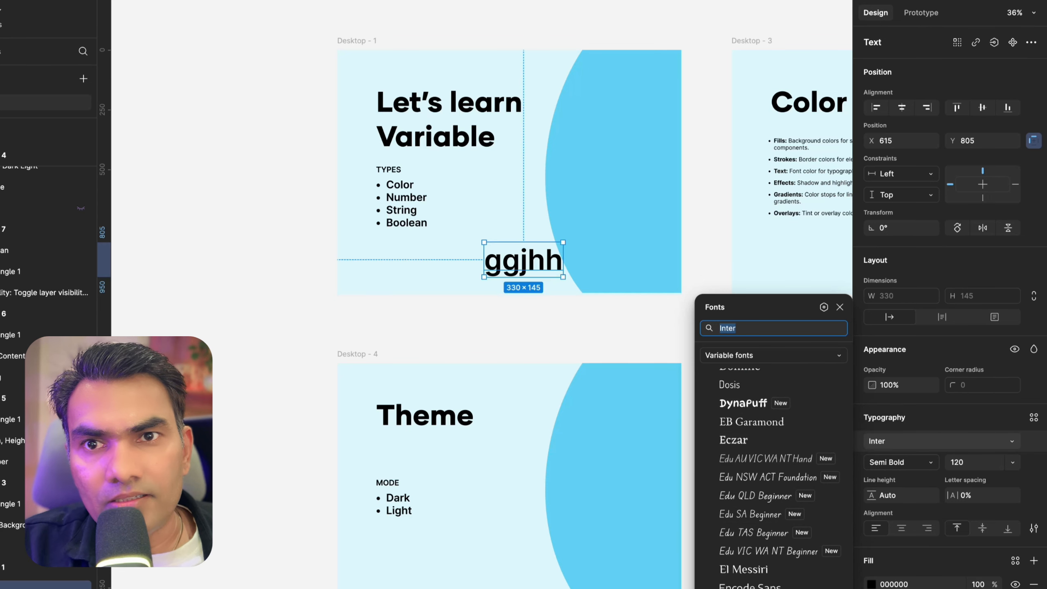
pyautogui.click(720, 158)
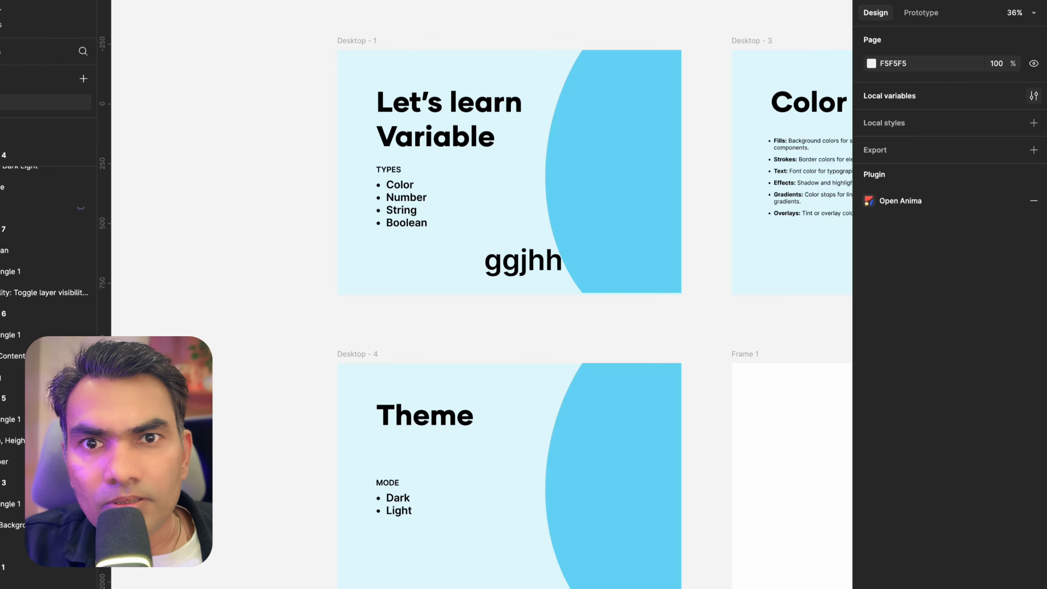
# Set the Heading variable's value to Eczar
pyautogui.click(1033, 95)
pyautogui.doubleClick(651, 200)
pyautogui.write('Eczar')
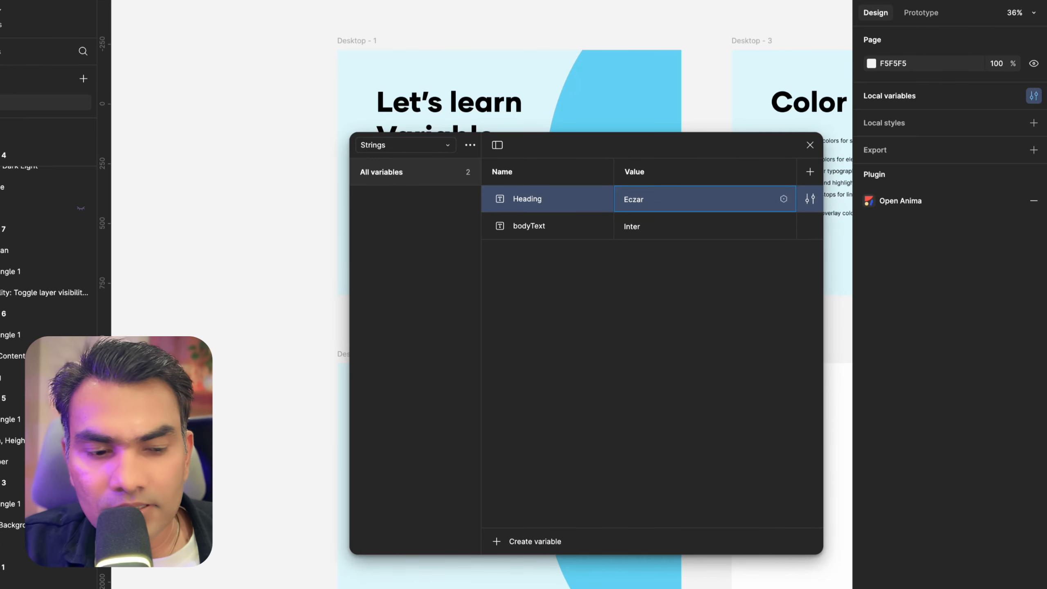
pyautogui.press('Return')
pyautogui.moveTo(618, 145); pyautogui.dragTo(508, 309)
pyautogui.hscroll(5, 511, 170)
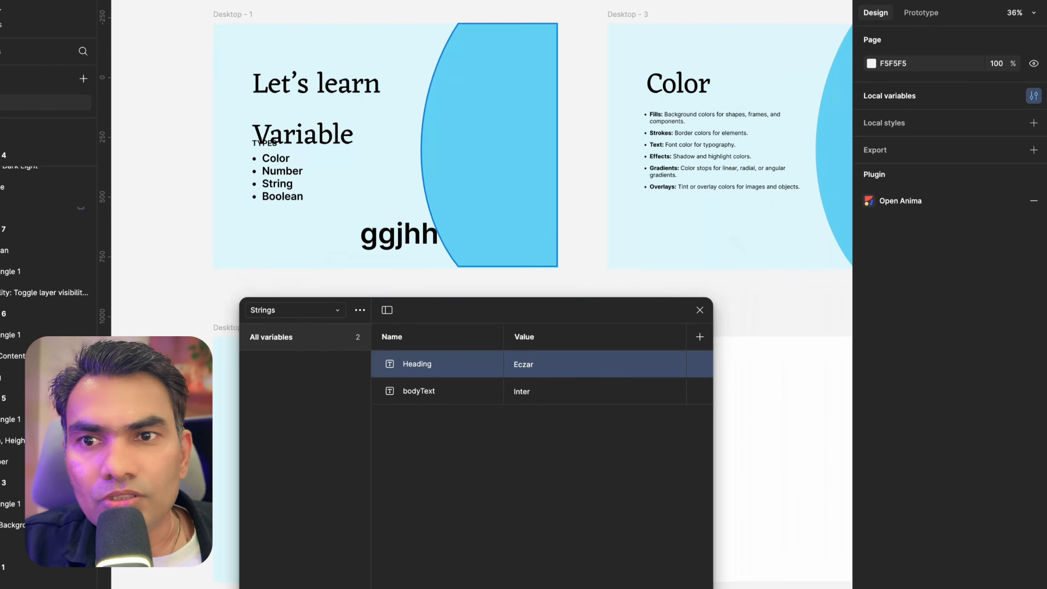
# Set the Heading variable's value to Arial and close the variables window
pyautogui.doubleClick(524, 364)
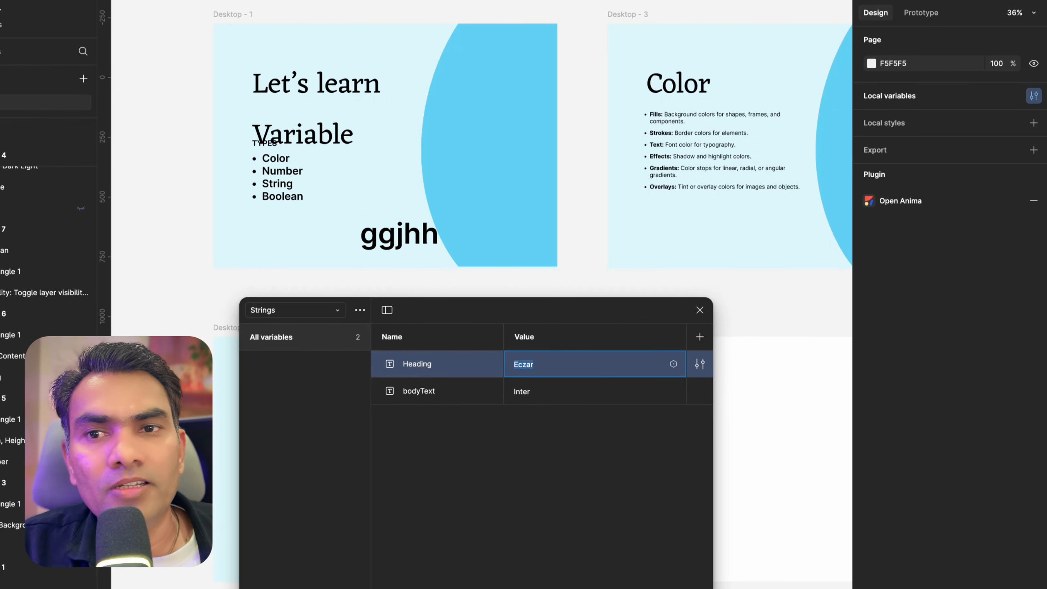
pyautogui.write('Ari')
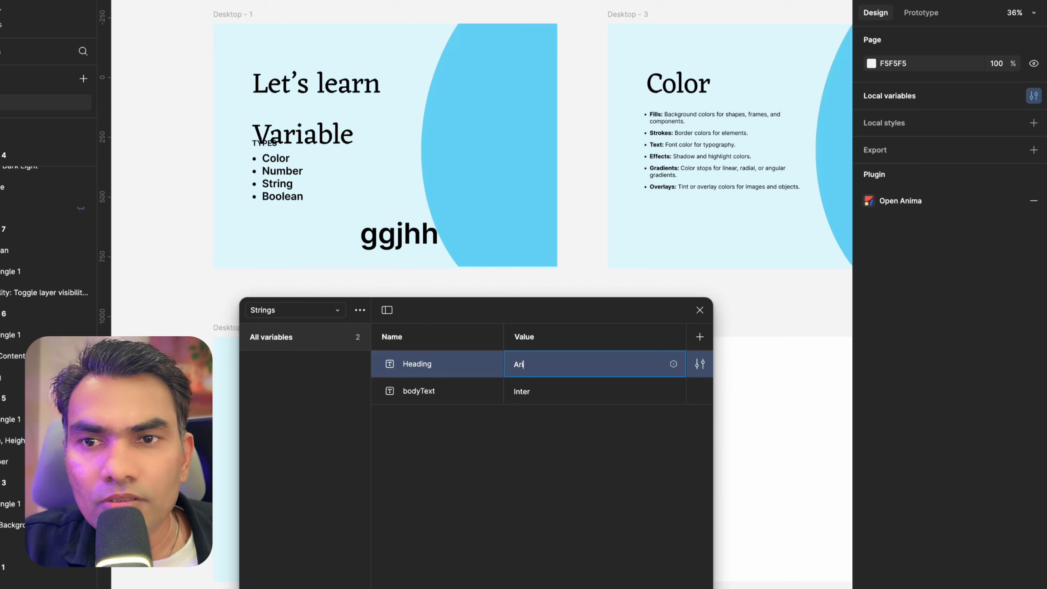
pyautogui.write('al')
pyautogui.press('Return')
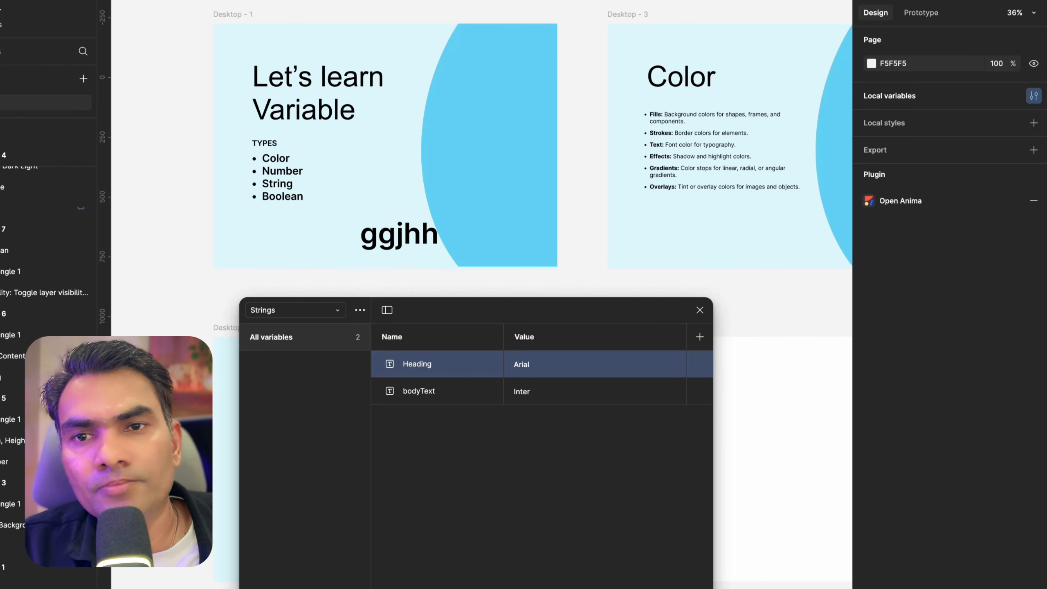
pyautogui.click(699, 310)
# Delete the ggjhh test text from the first slide
pyautogui.click(387, 237)
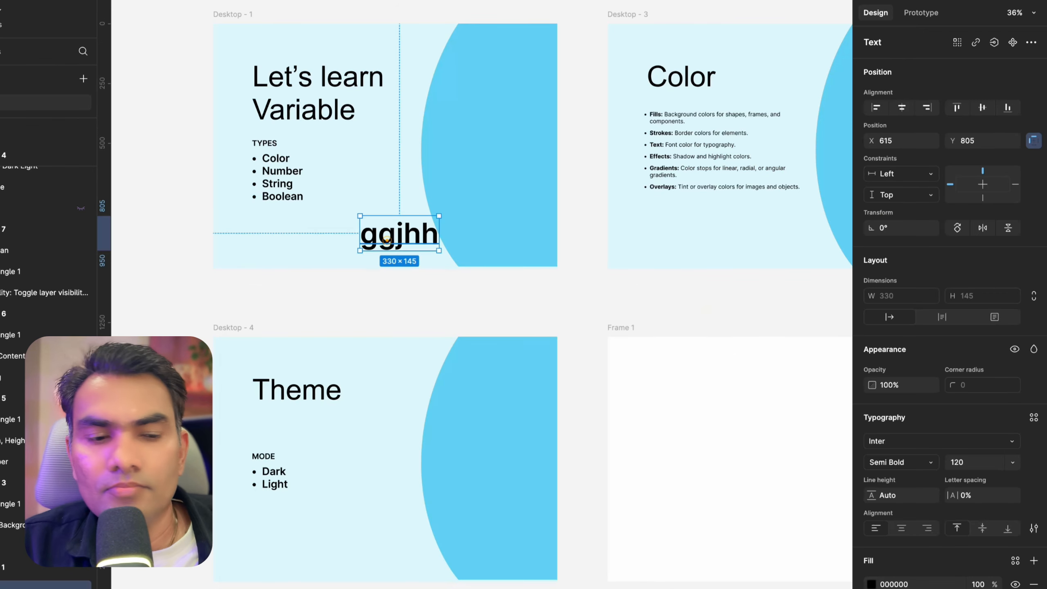
pyautogui.press('Delete')
# Examine the slide titles across all slides, zooming in on the Boolean slide
pyautogui.hotkey('shift', '1')
pyautogui.scroll(5, 608, 274)
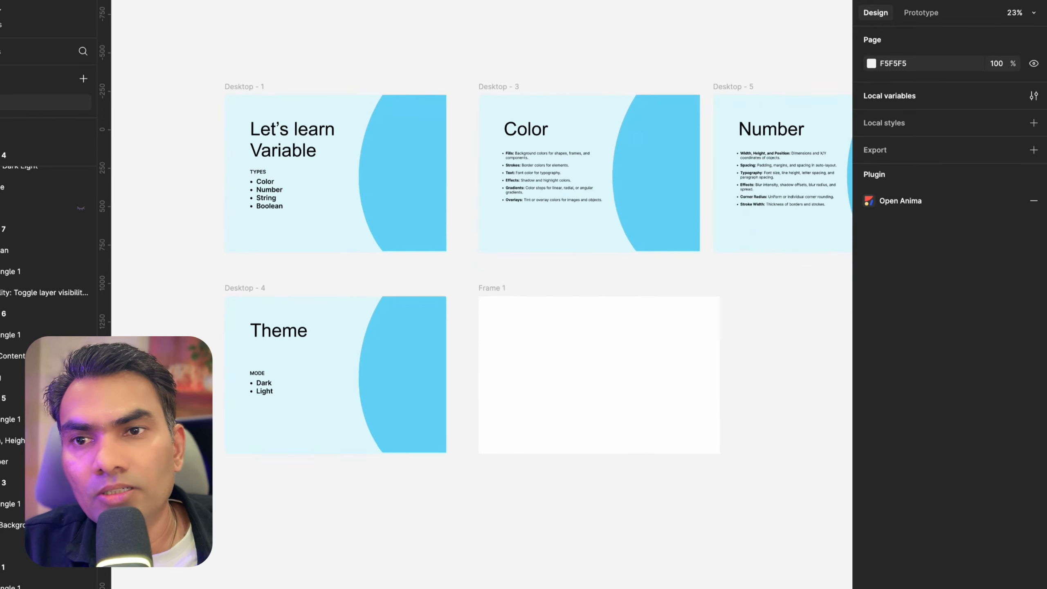
pyautogui.scroll(-4, 462, 256)
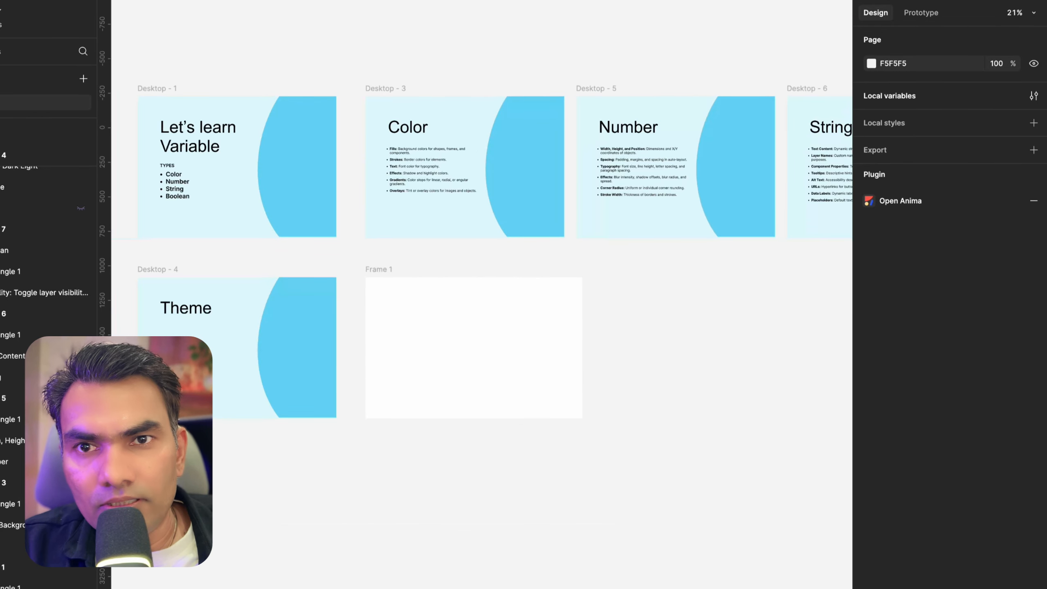
pyautogui.hscroll(5, 651, 186)
pyautogui.scroll(5, 660, 165)
pyautogui.hscroll(8, 577, 182)
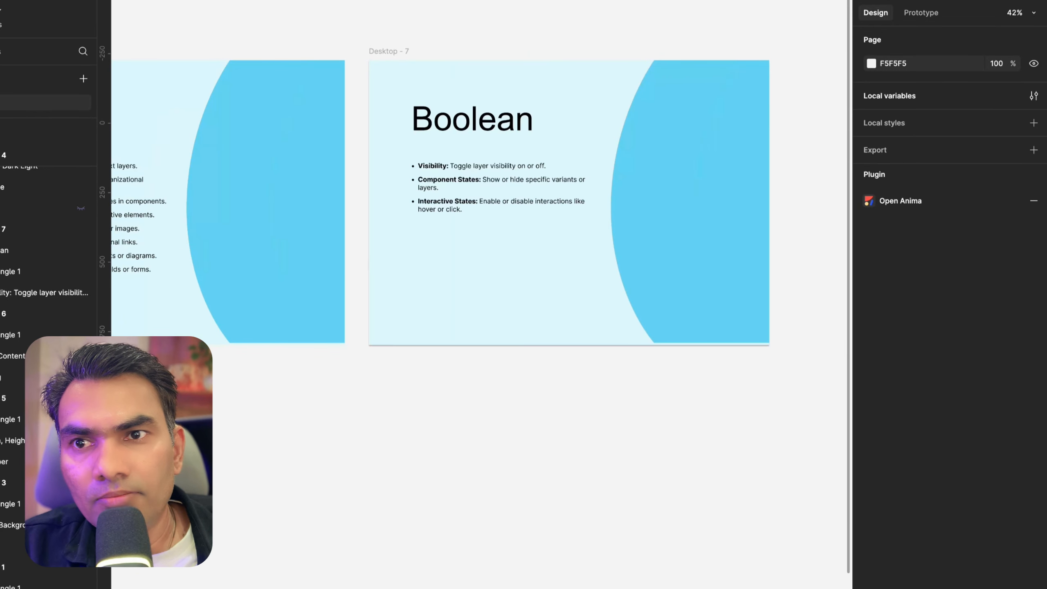
pyautogui.scroll(-3, 474, 182)
pyautogui.scroll(4, 508, 174)
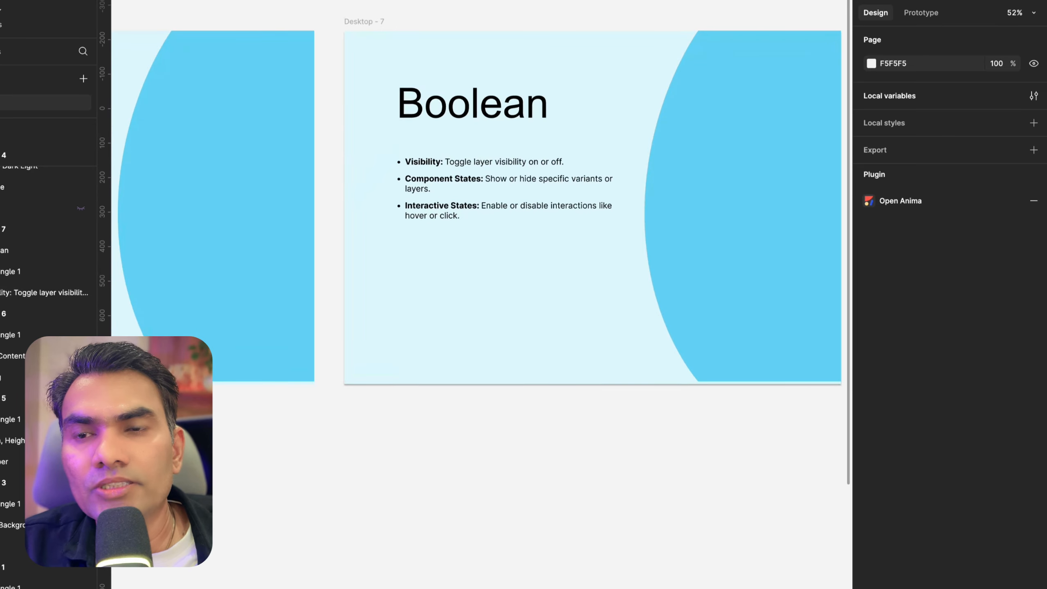
pyautogui.hscroll(2, 508, 174)
pyautogui.scroll(2, 431, 251)
pyautogui.scroll(-5, 429, 252)
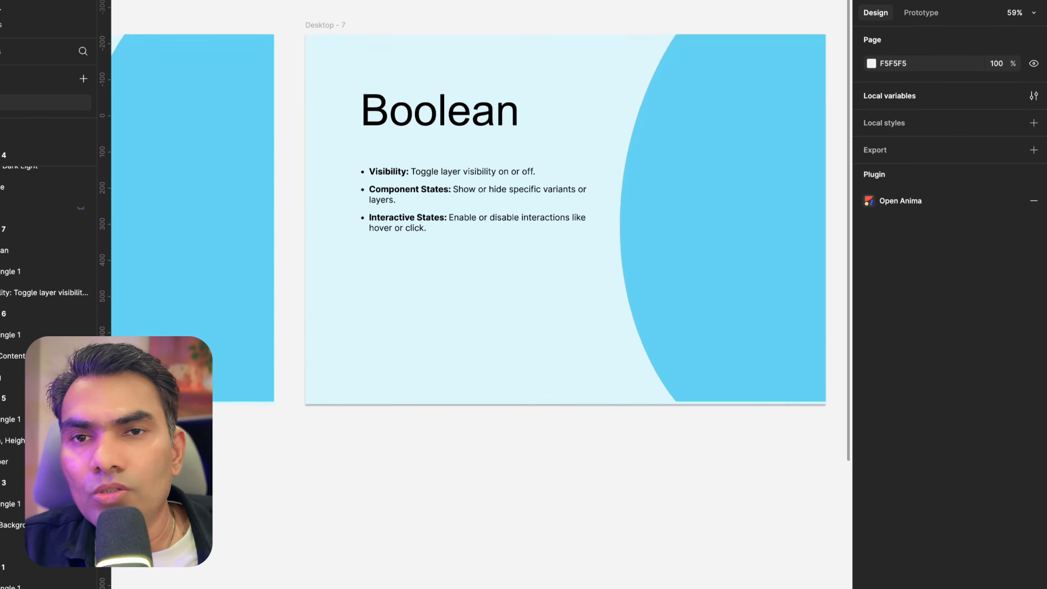
pyautogui.hscroll(-3, 429, 252)
pyautogui.scroll(6, 486, 214)
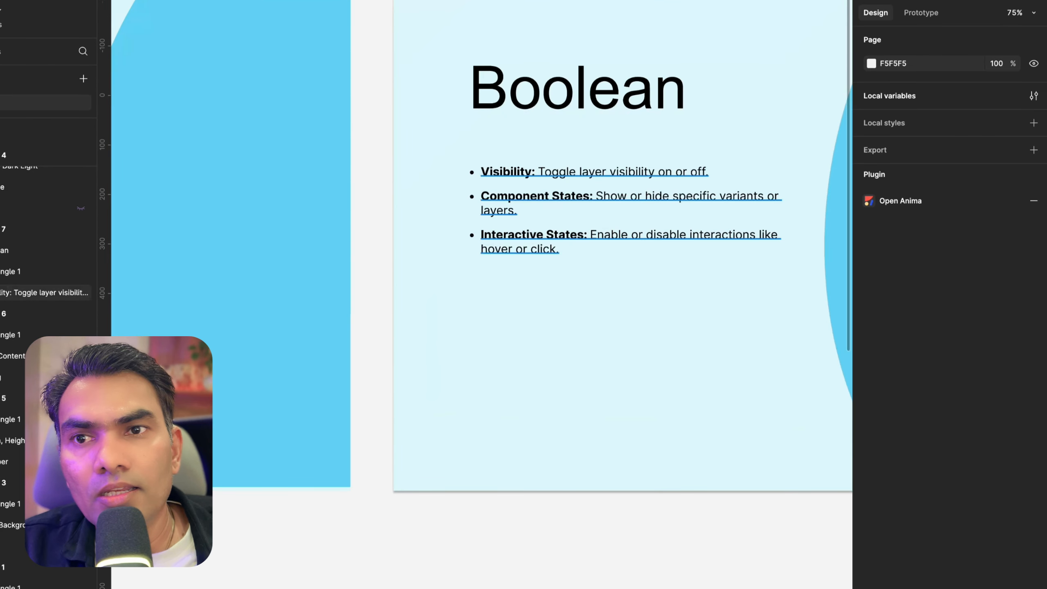
pyautogui.scroll(-3, 486, 214)
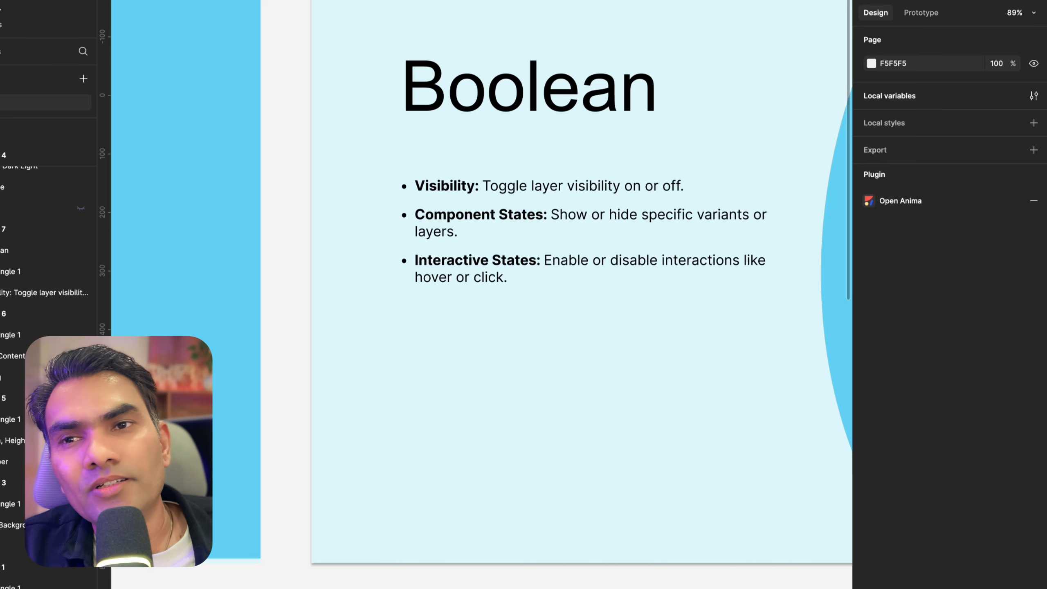
pyautogui.scroll(-3, 585, 170)
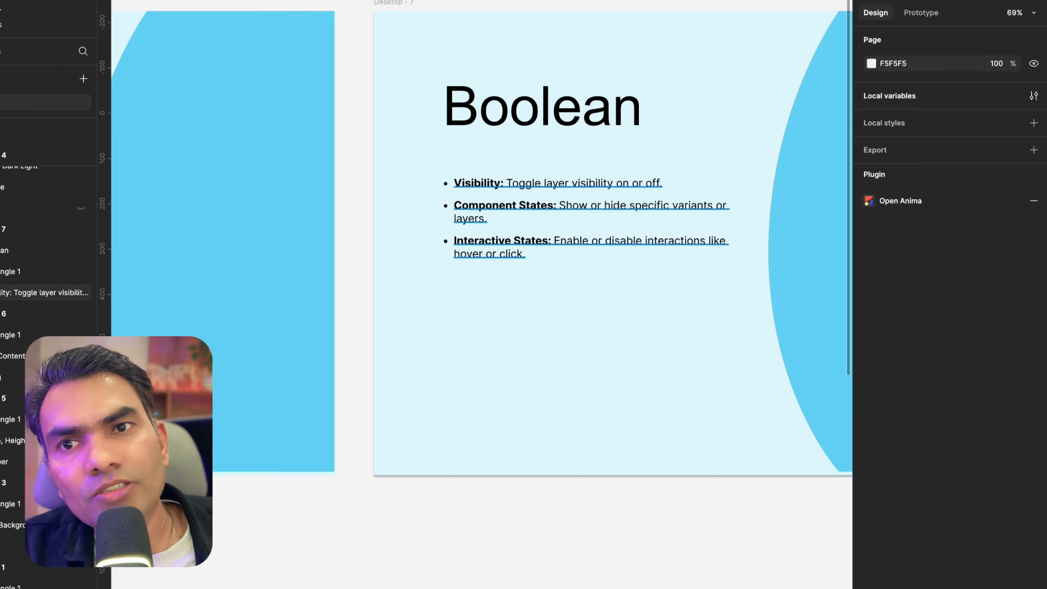
pyautogui.scroll(-5, 507, 330)
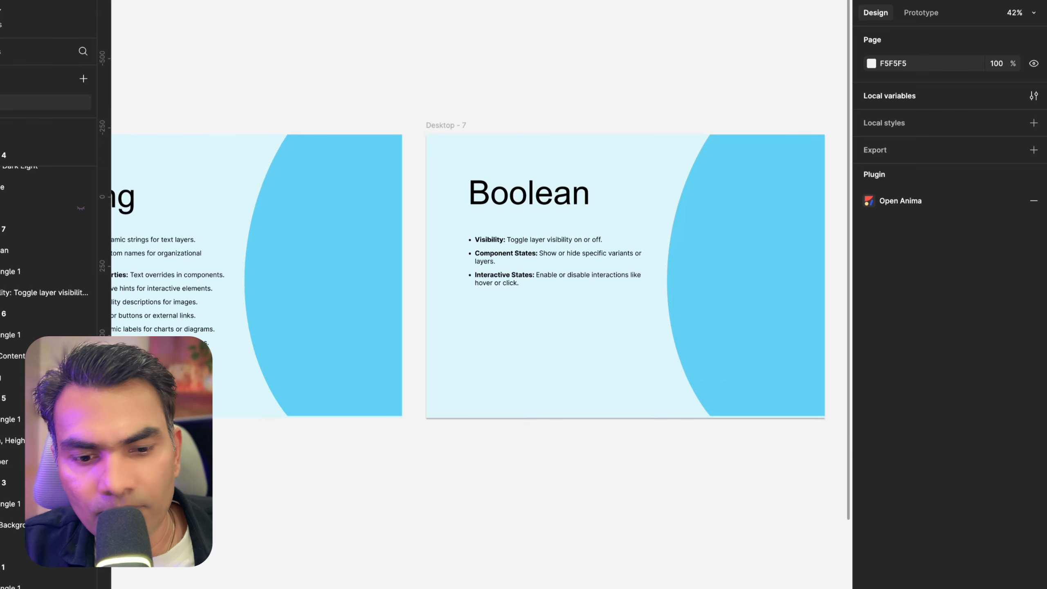
# Draw a frame about 181 × 152 on the Boolean slide below its bullet list
pyautogui.press('f')
pyautogui.moveTo(480, 337); pyautogui.dragTo(530, 379)
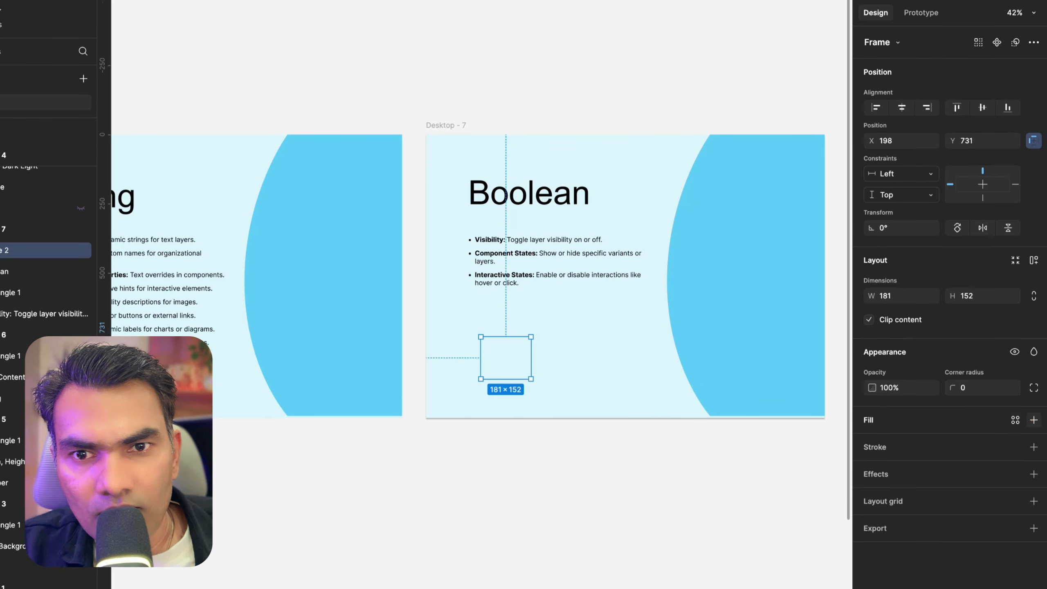
# Fill the new frame on the Boolean slide with red CD2828 and nudge it slightly upward
pyautogui.click(1032, 420)
pyautogui.click(871, 443)
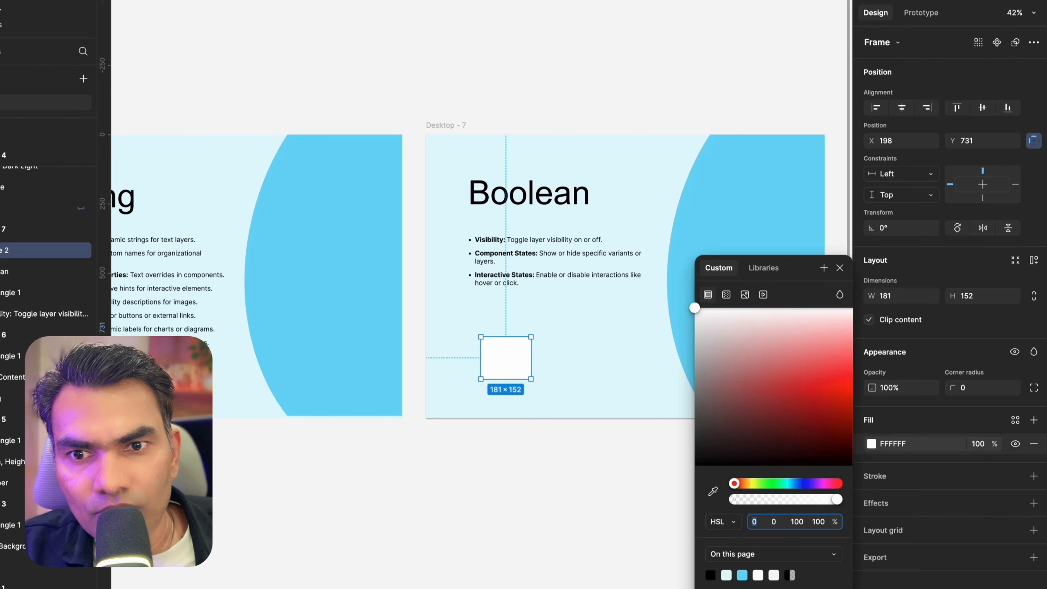
pyautogui.click(802, 391)
pyautogui.click(554, 456)
pyautogui.click(509, 356)
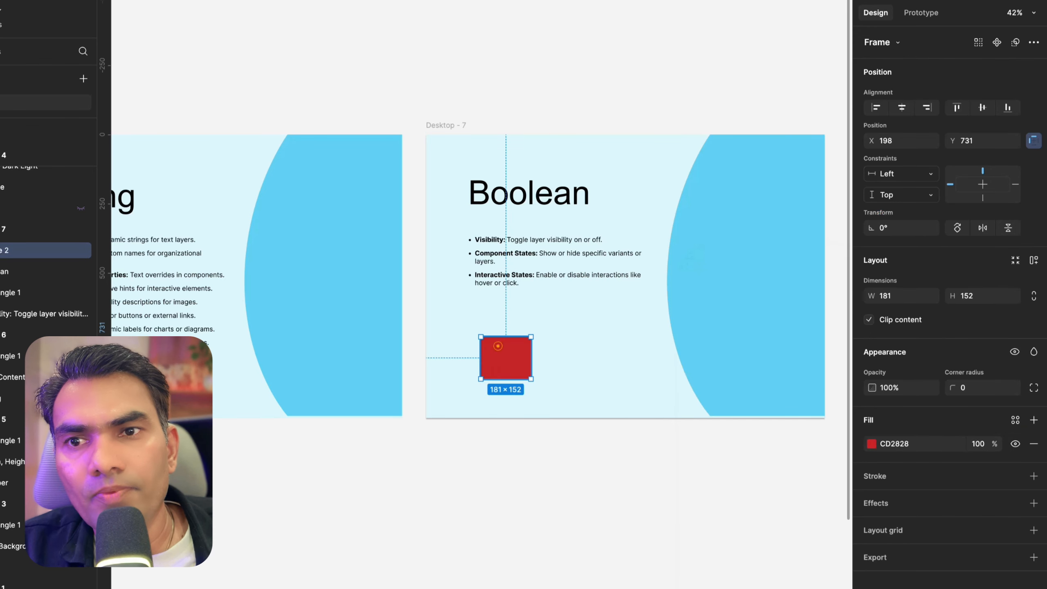
pyautogui.moveTo(509, 356); pyautogui.dragTo(504, 348)
# Toggle the red frame's layer visibility on and off several times
pyautogui.scroll(5, 504, 347)
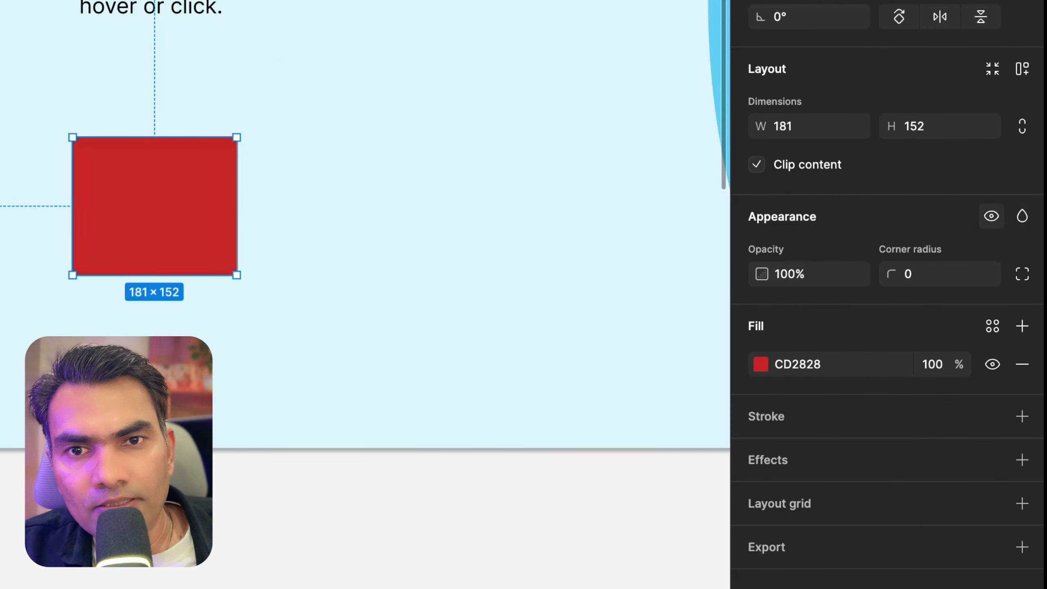
pyautogui.click(991, 215)
pyautogui.click(991, 215)
pyautogui.click(991, 215)
pyautogui.click(991, 216)
pyautogui.click(991, 215)
pyautogui.click(991, 215)
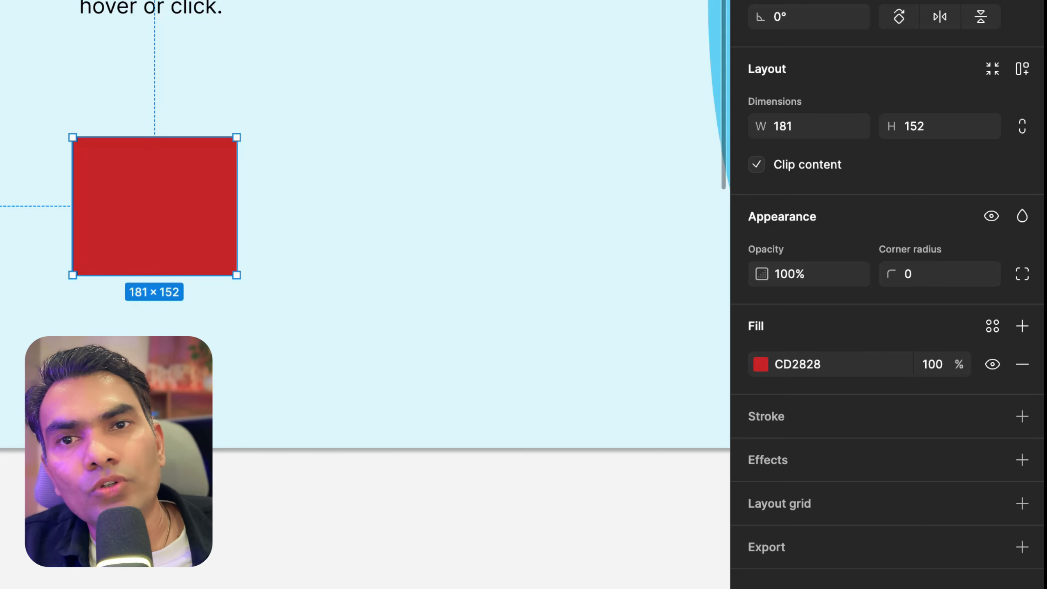
# Create a Boolean variable named show in the Strings collection, set it to True, and close the variables window
pyautogui.hscroll(5, 363, 223)
pyautogui.scroll(1, 363, 223)
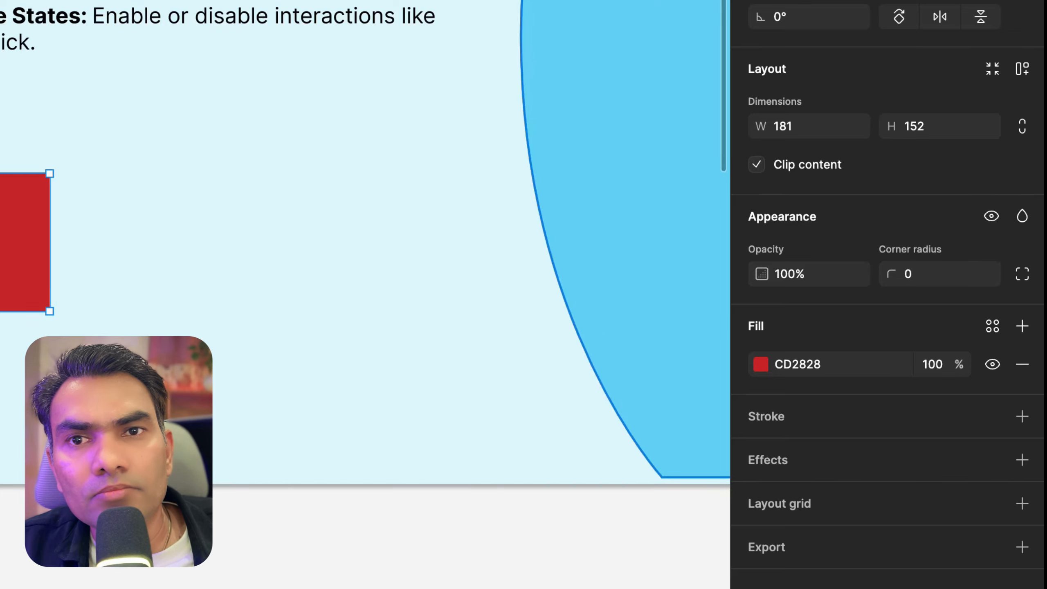
pyautogui.click(635, 231)
pyautogui.click(412, 256)
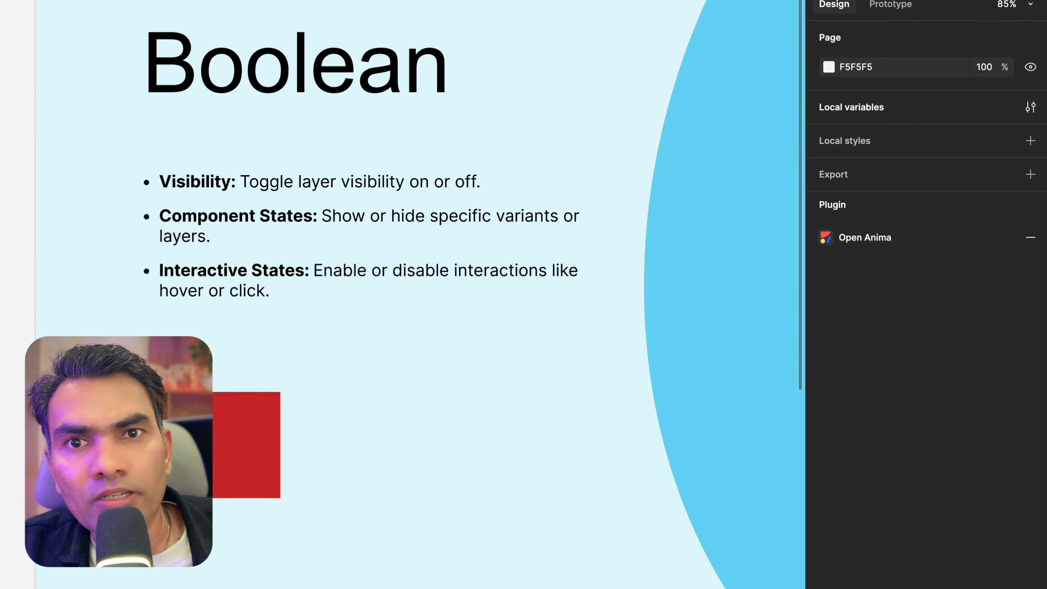
pyautogui.click(1030, 106)
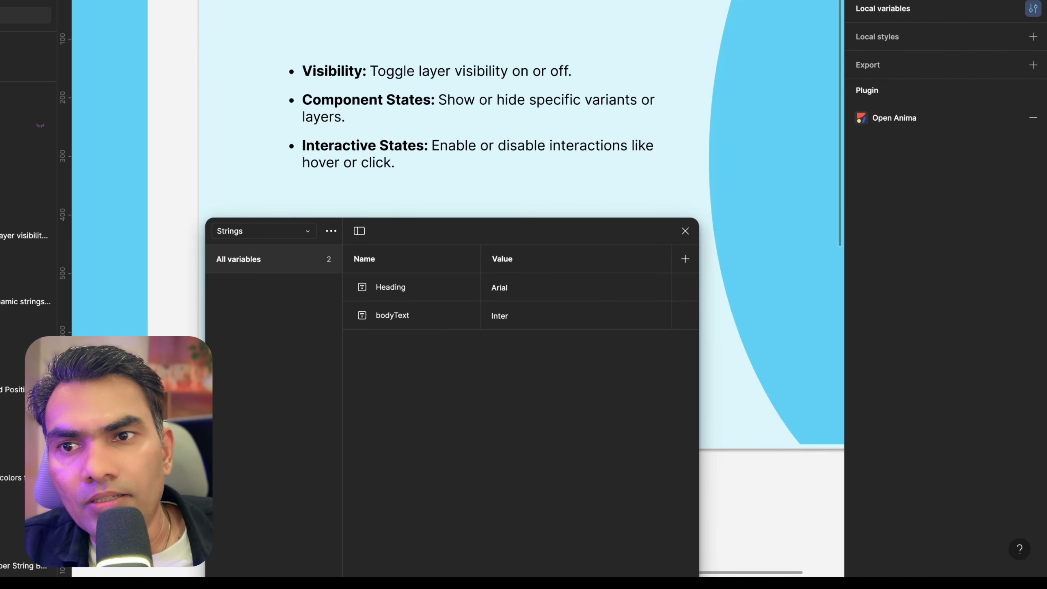
pyautogui.moveTo(441, 240); pyautogui.dragTo(523, 0)
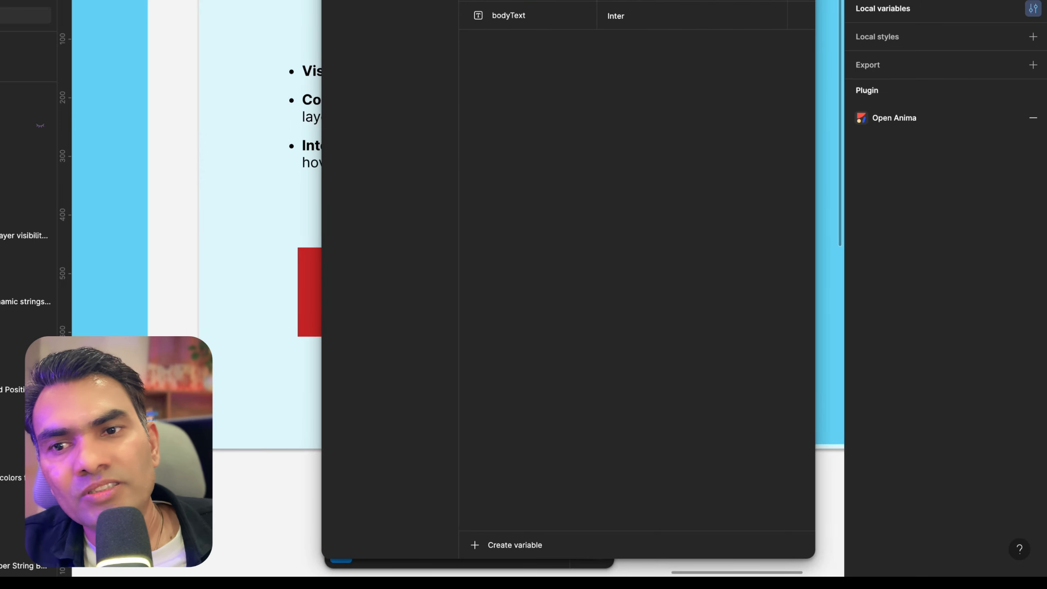
pyautogui.click(515, 544)
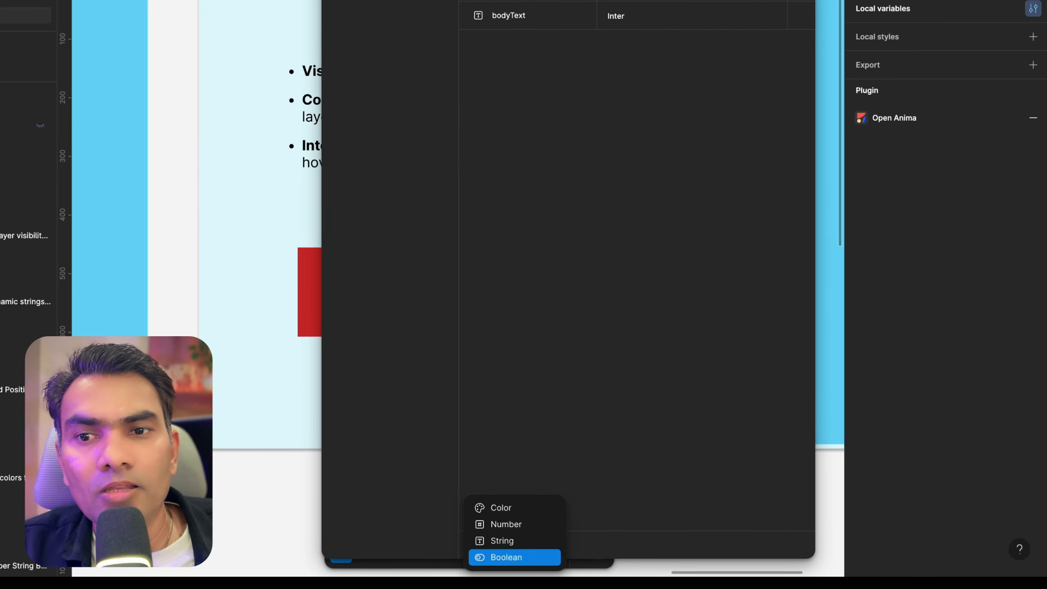
pyautogui.click(515, 556)
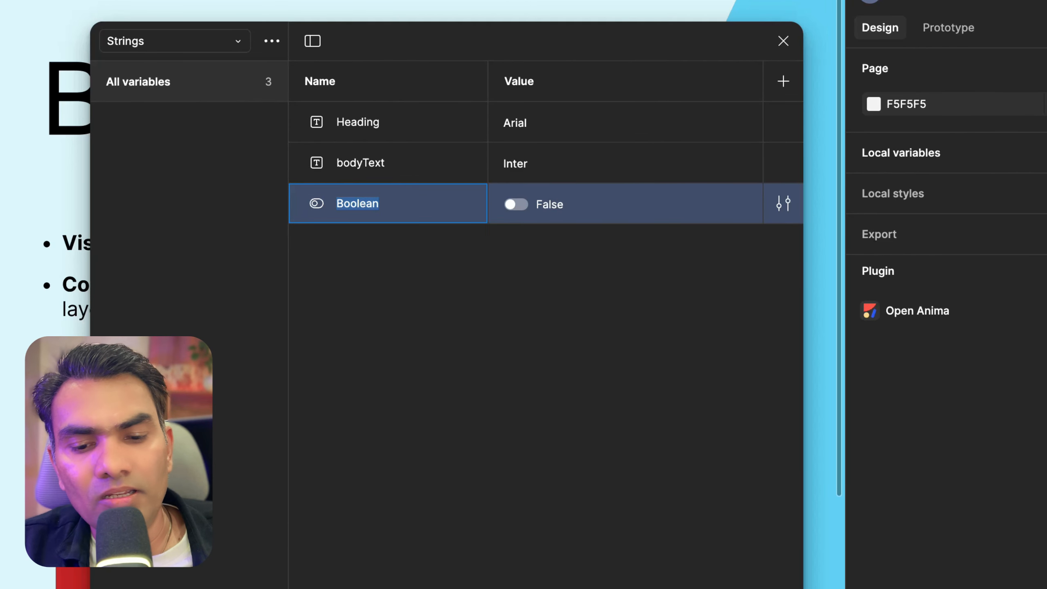
pyautogui.write('show')
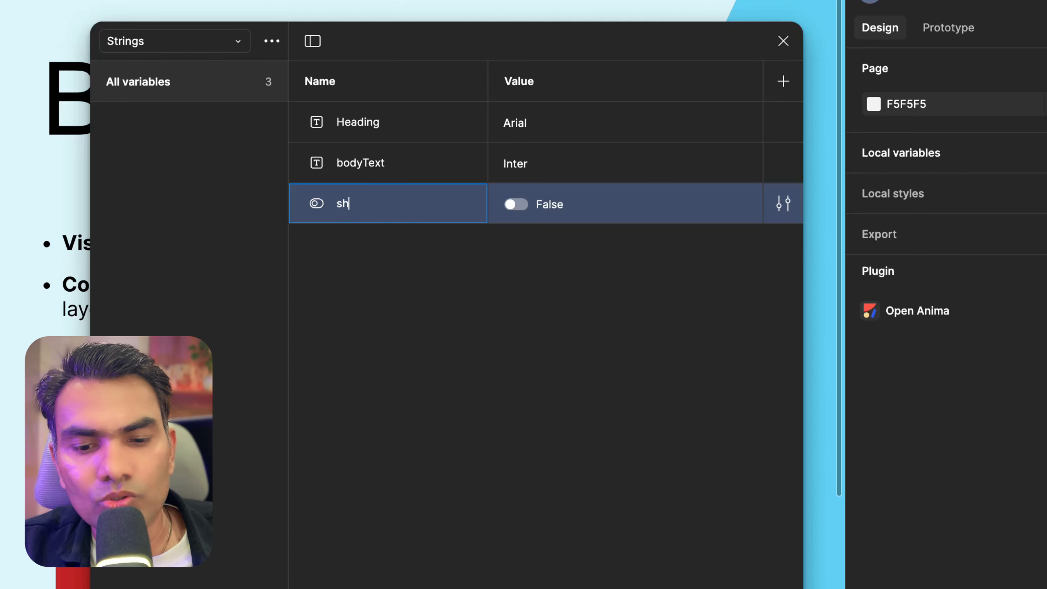
pyautogui.click(517, 205)
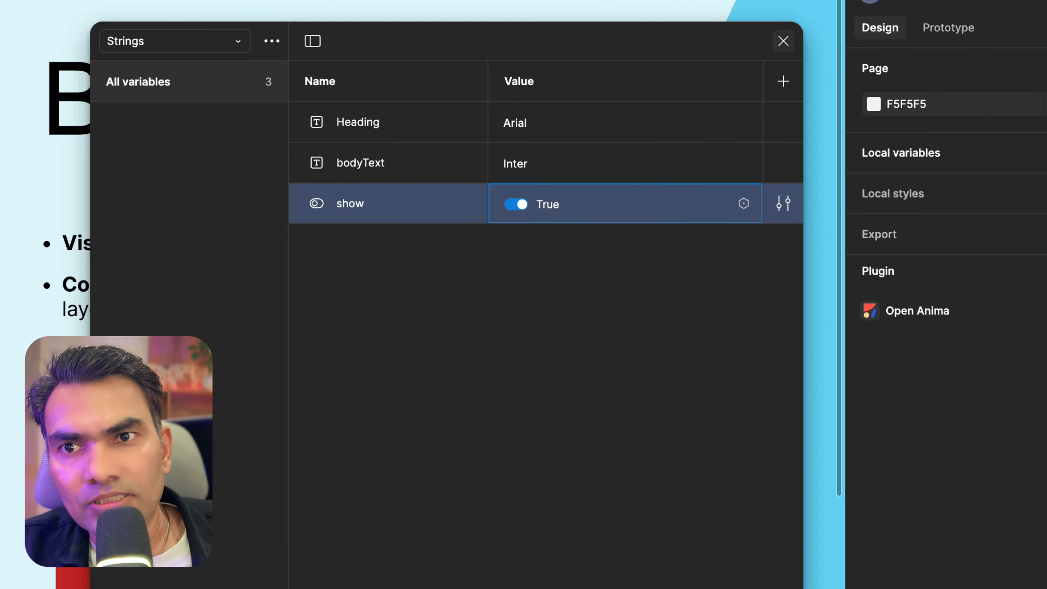
pyautogui.click(784, 38)
# Bind the red frame's layer visibility to the show variable
pyautogui.click(99, 580)
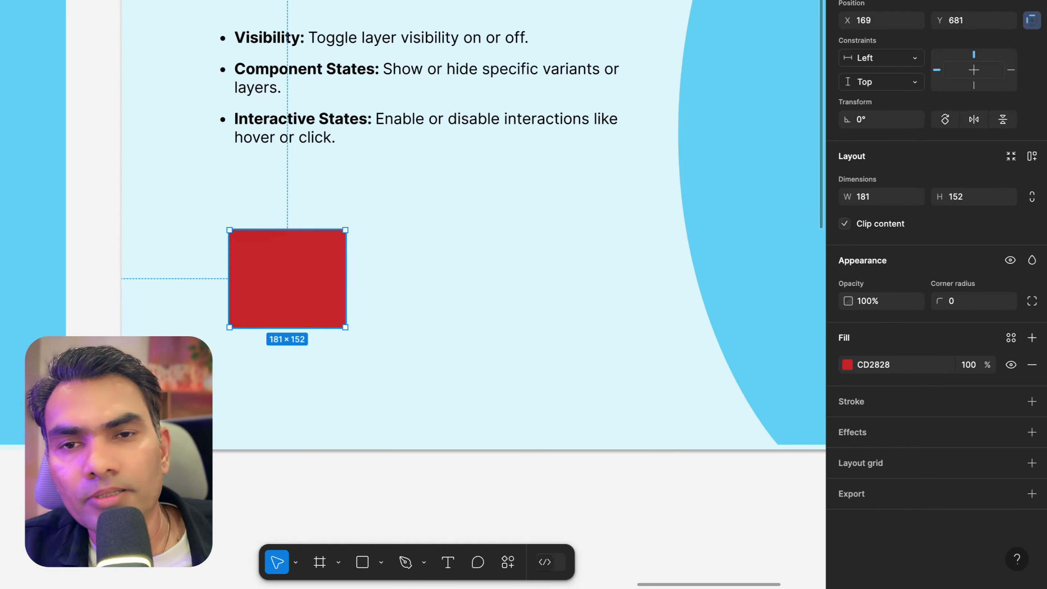
pyautogui.scroll(-1, 284, 264)
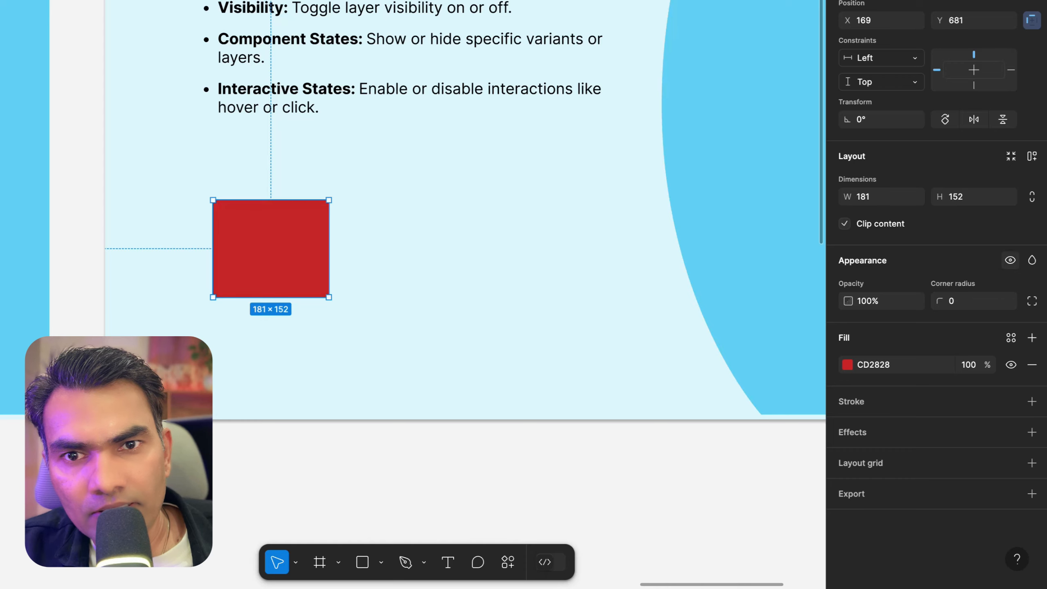
pyautogui.rightClick(1010, 260)
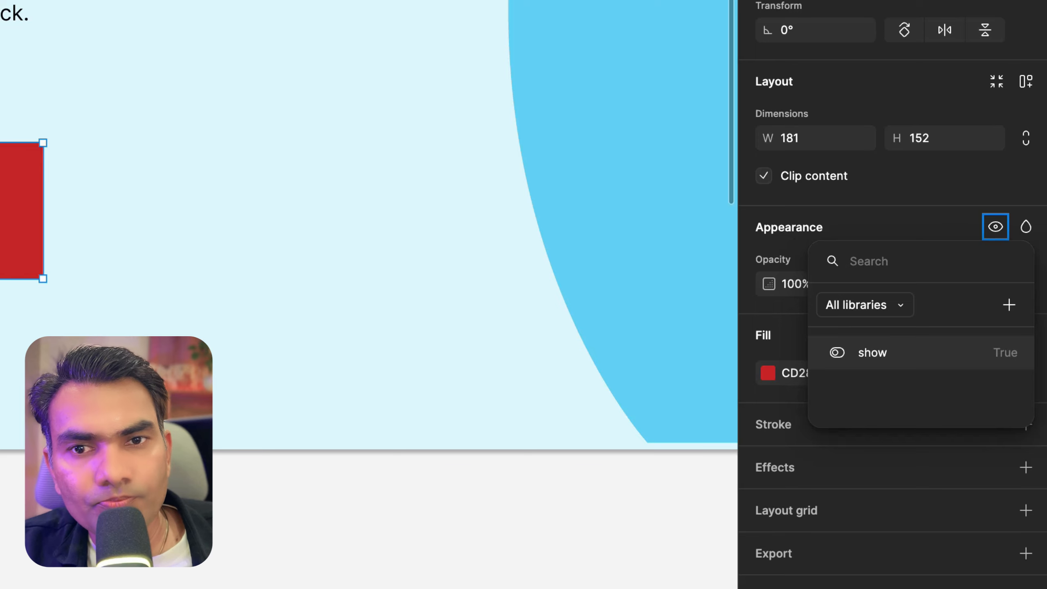
pyautogui.click(857, 353)
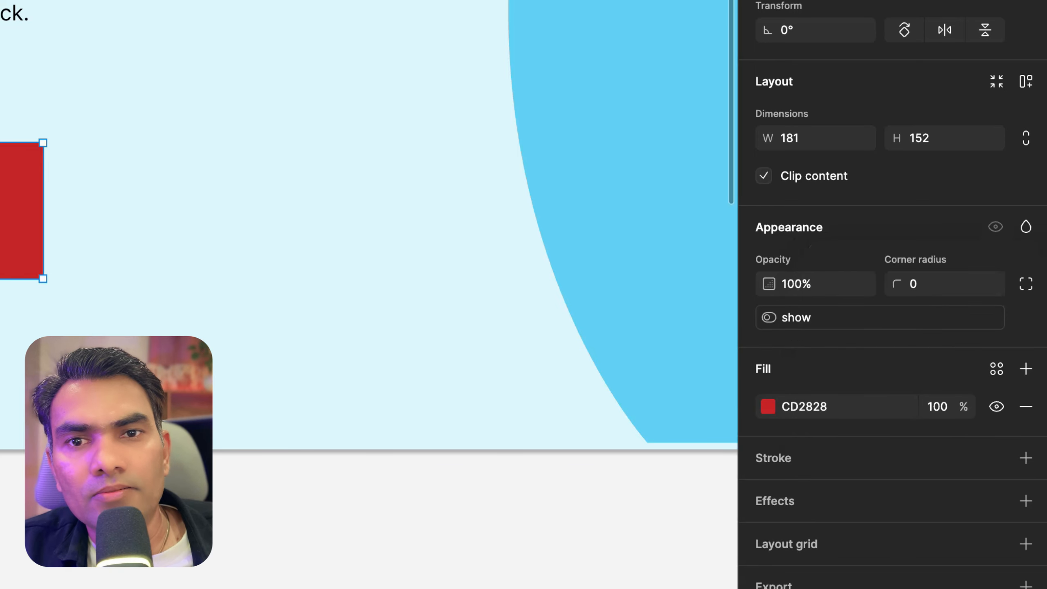
pyautogui.click(143, 188)
pyautogui.click(14, 204)
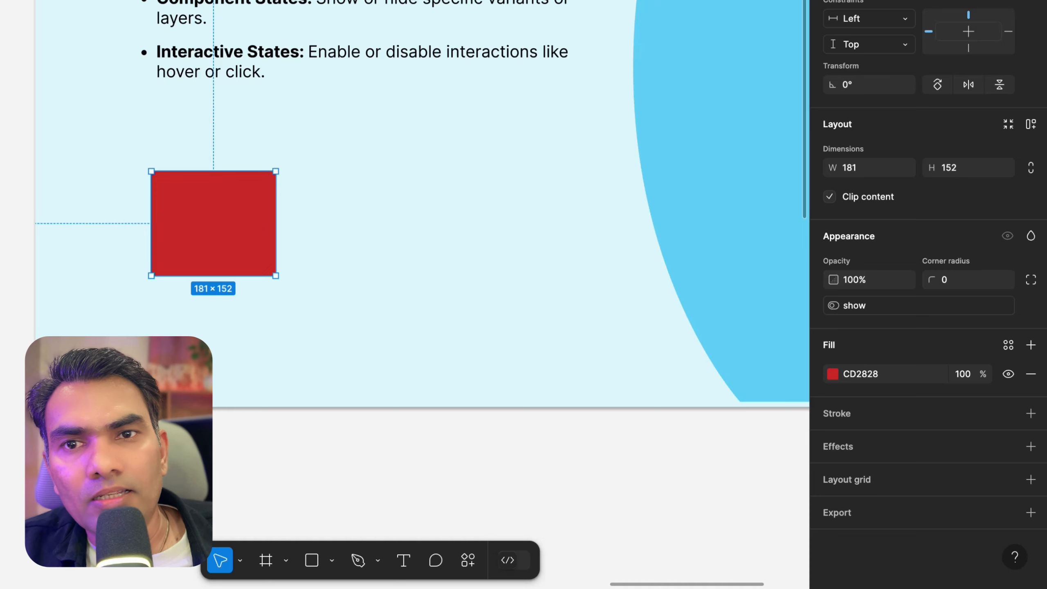
# Toggle the show variable between False and True to test the red frame's visibility, then close the variables window
pyautogui.click(633, 212)
pyautogui.scroll(-5, 634, 210)
pyautogui.click(385, 244)
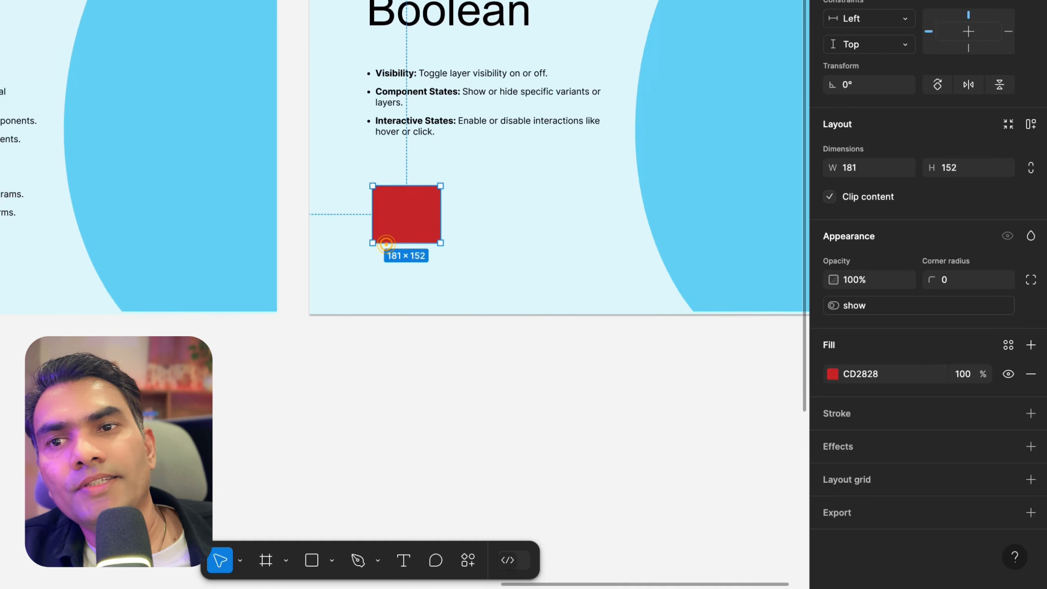
pyautogui.hscroll(-1, 386, 244)
pyautogui.scroll(3, 386, 244)
pyautogui.click(584, 37)
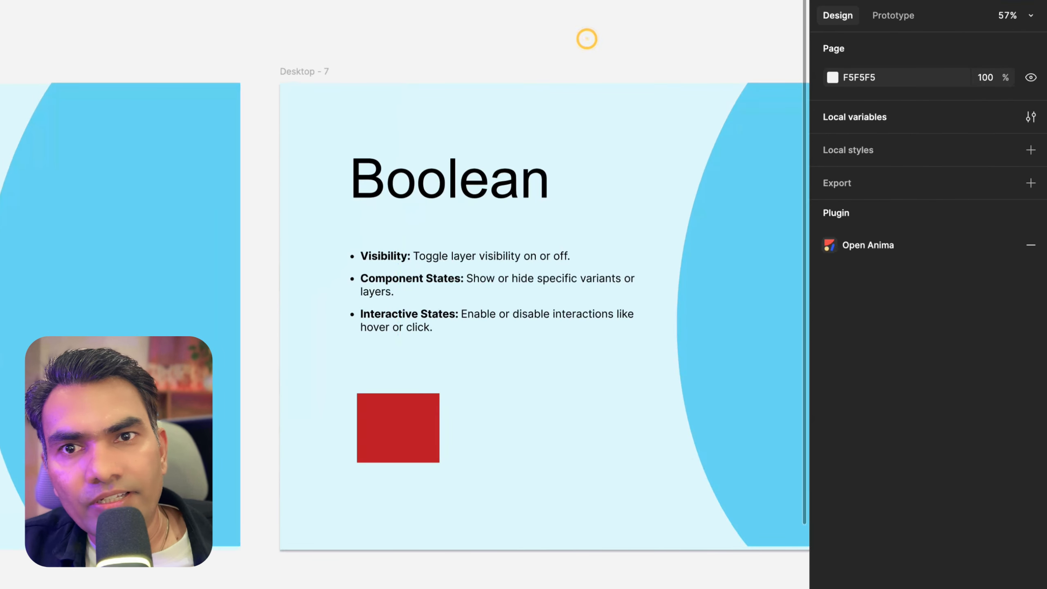
pyautogui.click(1030, 115)
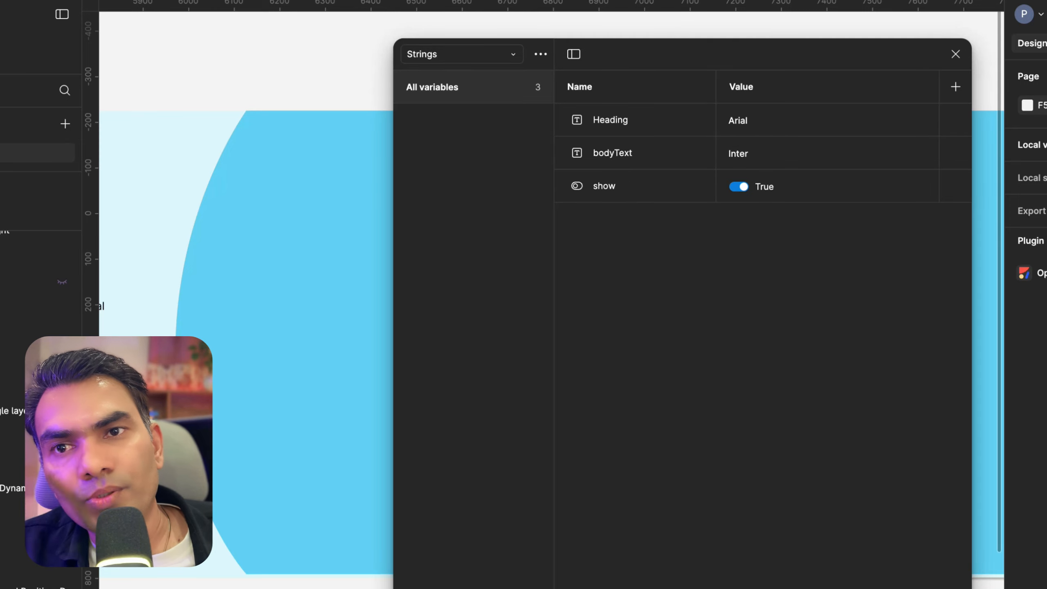
pyautogui.click(738, 187)
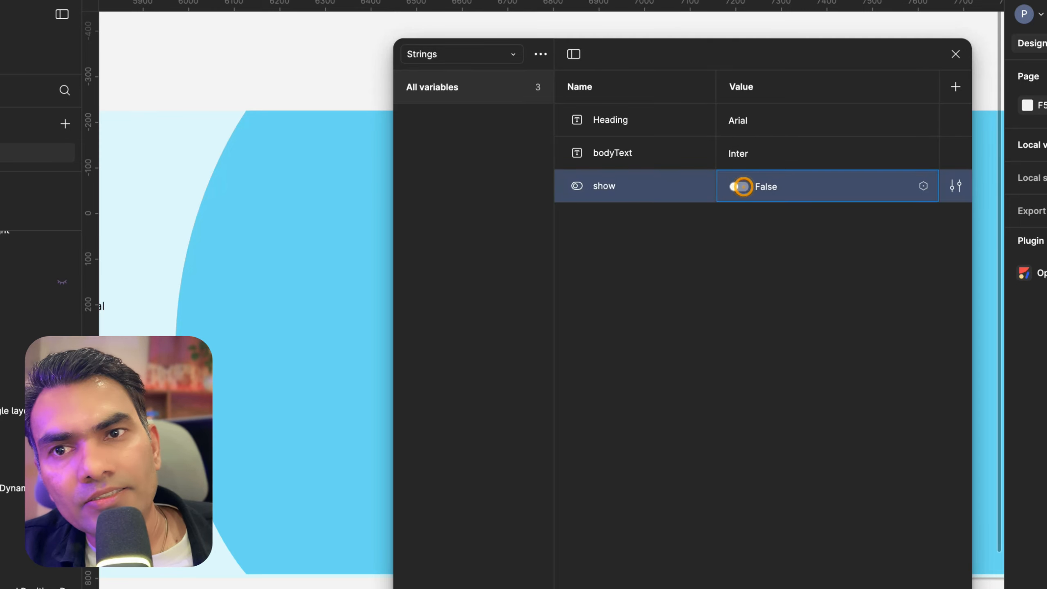
pyautogui.moveTo(819, 45); pyautogui.dragTo(301, 44)
pyautogui.click(229, 176)
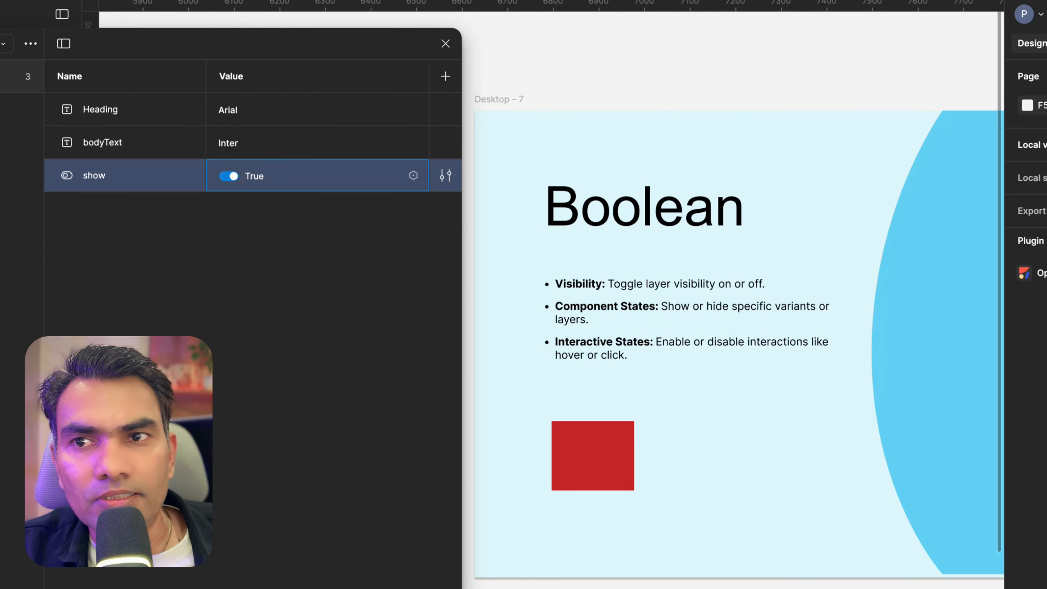
pyautogui.click(229, 176)
pyautogui.doubleClick(229, 176)
pyautogui.click(229, 176)
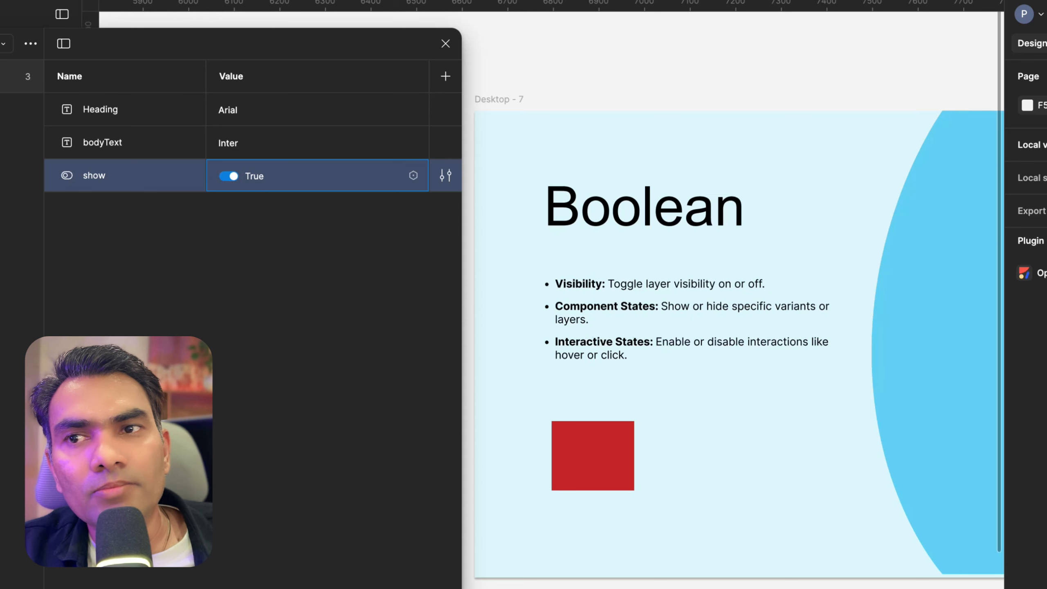
pyautogui.moveTo(264, 43); pyautogui.dragTo(481, 30)
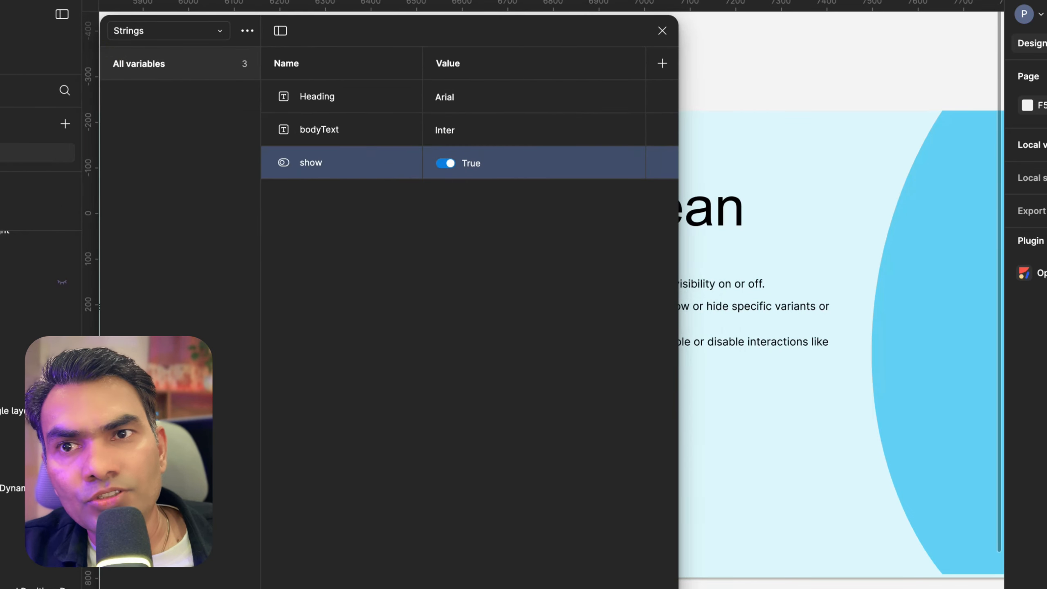
pyautogui.click(662, 30)
# Zoom out to view all slides and examine the title and Theme slides
pyautogui.hotkey('shift', '1')
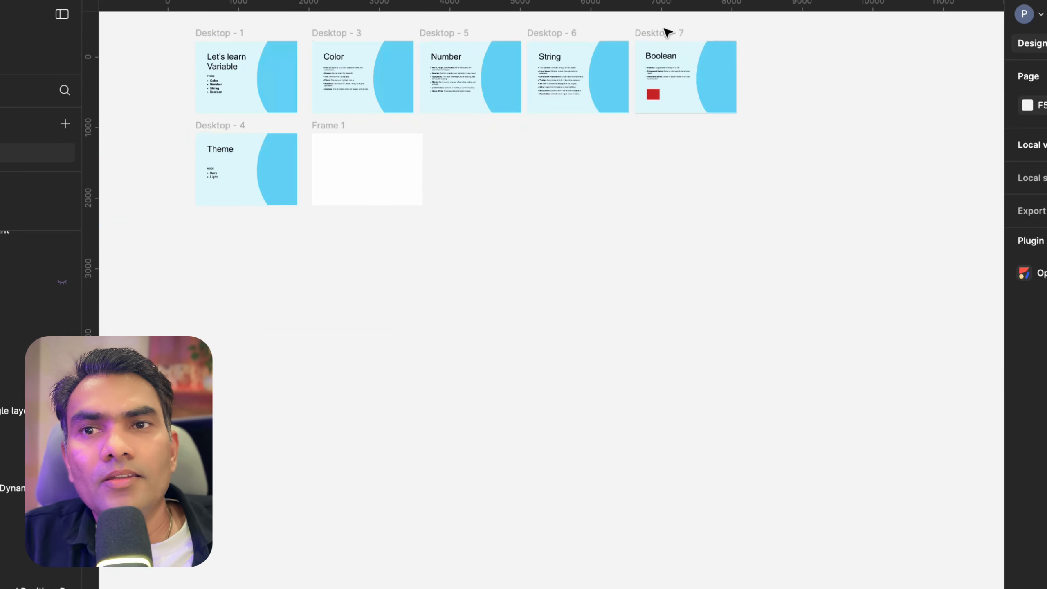
pyautogui.scroll(10, 187, 208)
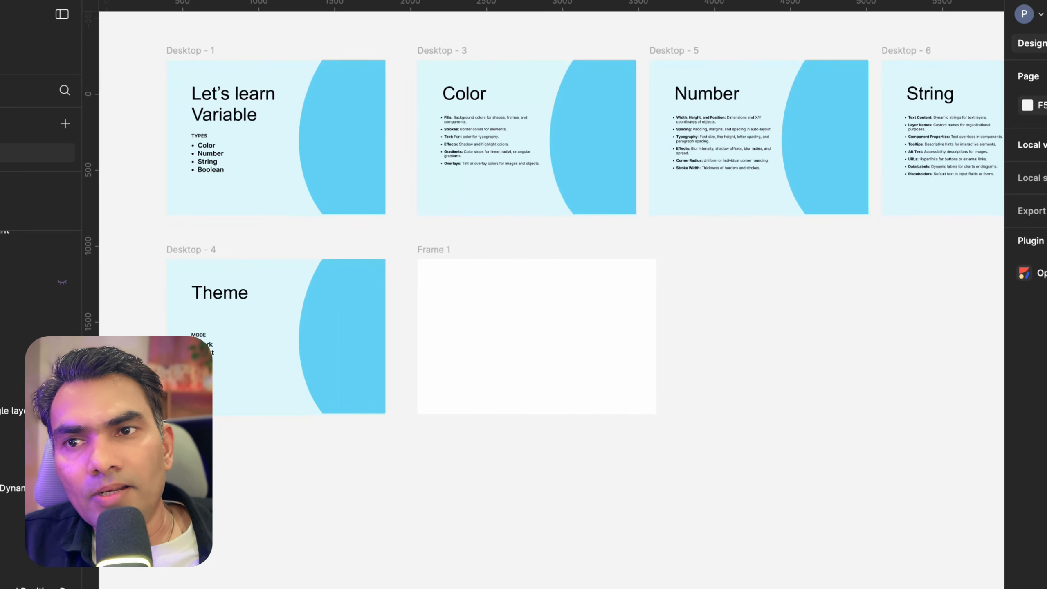
pyautogui.scroll(-6, 352, 276)
pyautogui.scroll(8, 238, 295)
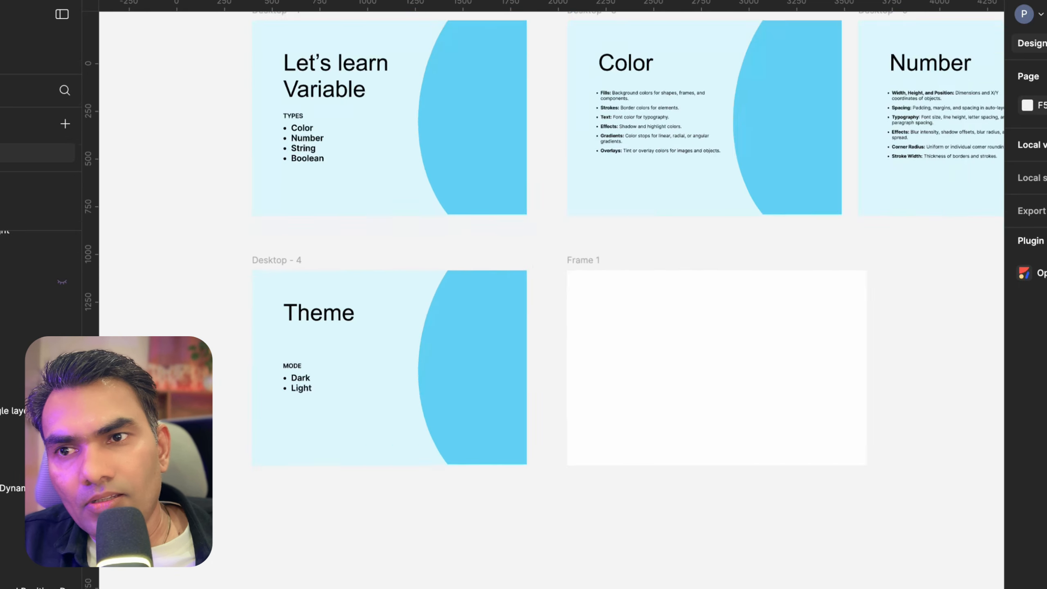
pyautogui.scroll(5, 288, 397)
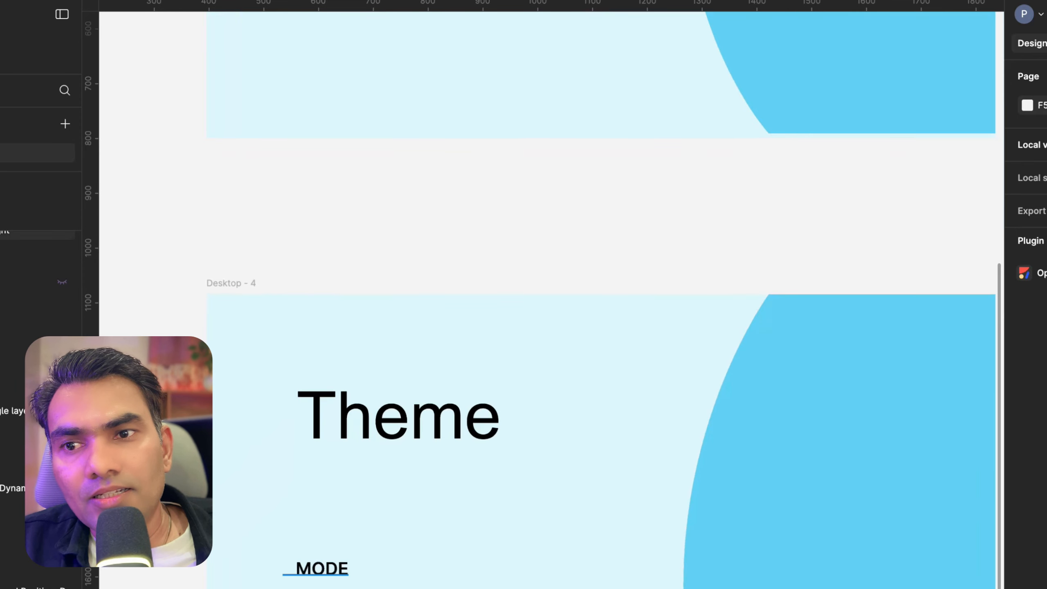
pyautogui.click(321, 568)
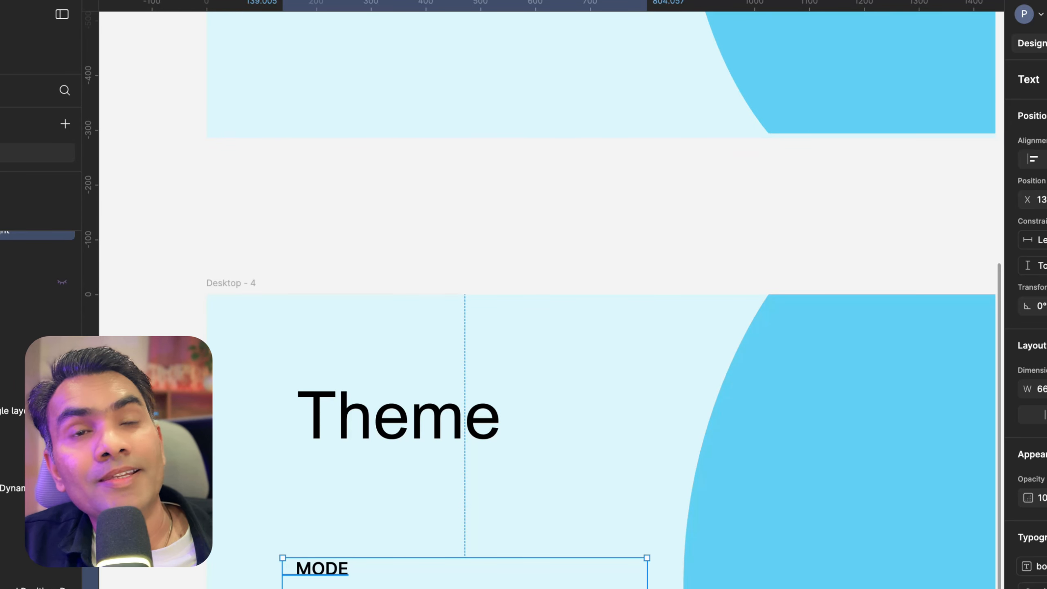
pyautogui.scroll(-4, 335, 583)
pyautogui.click(165, 536)
pyautogui.scroll(-5, 165, 536)
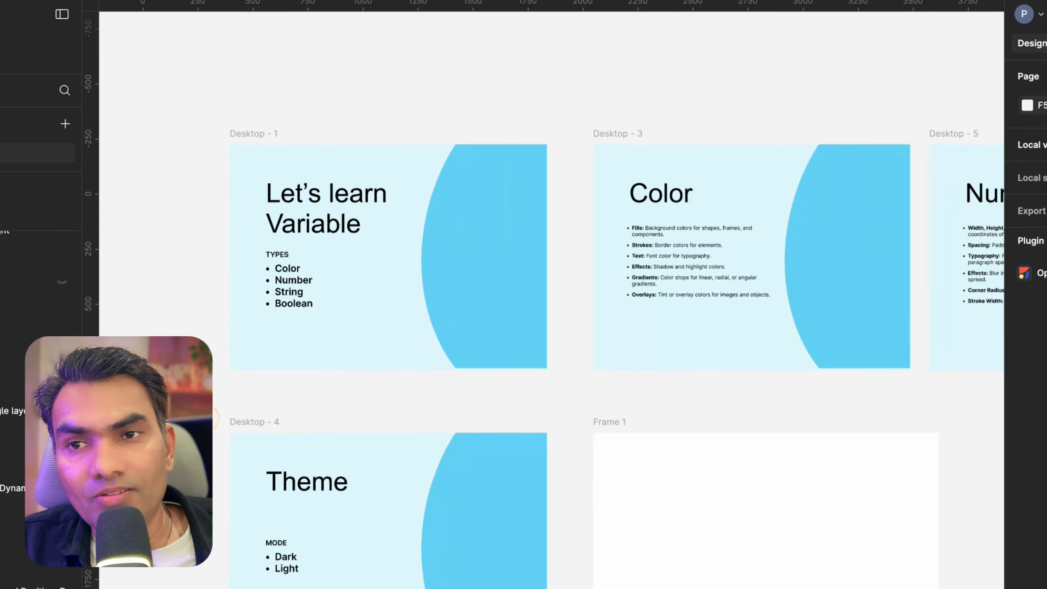
pyautogui.scroll(2, 345, 273)
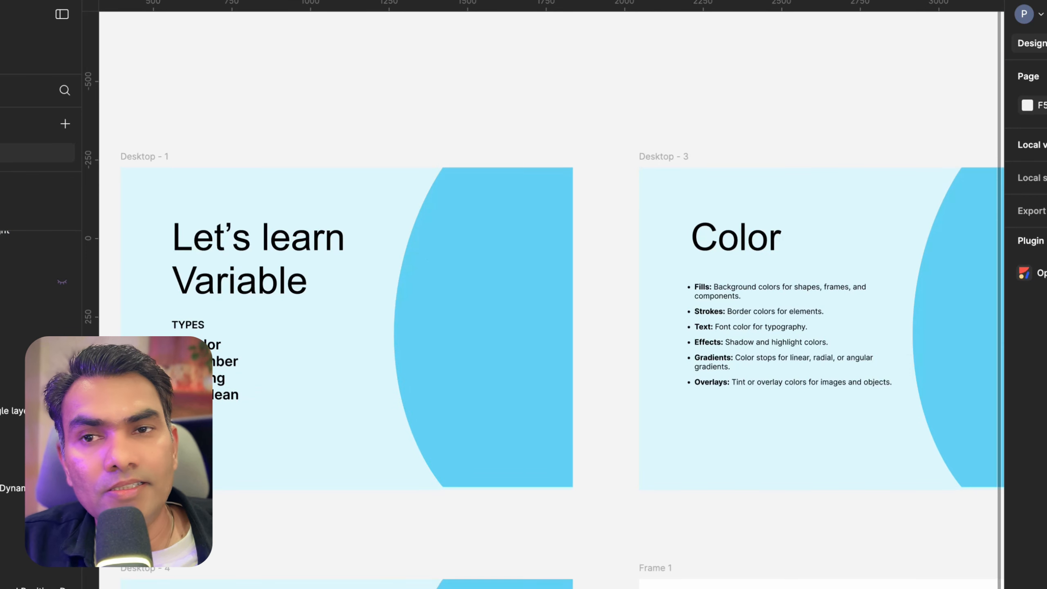
pyautogui.scroll(-2, 346, 282)
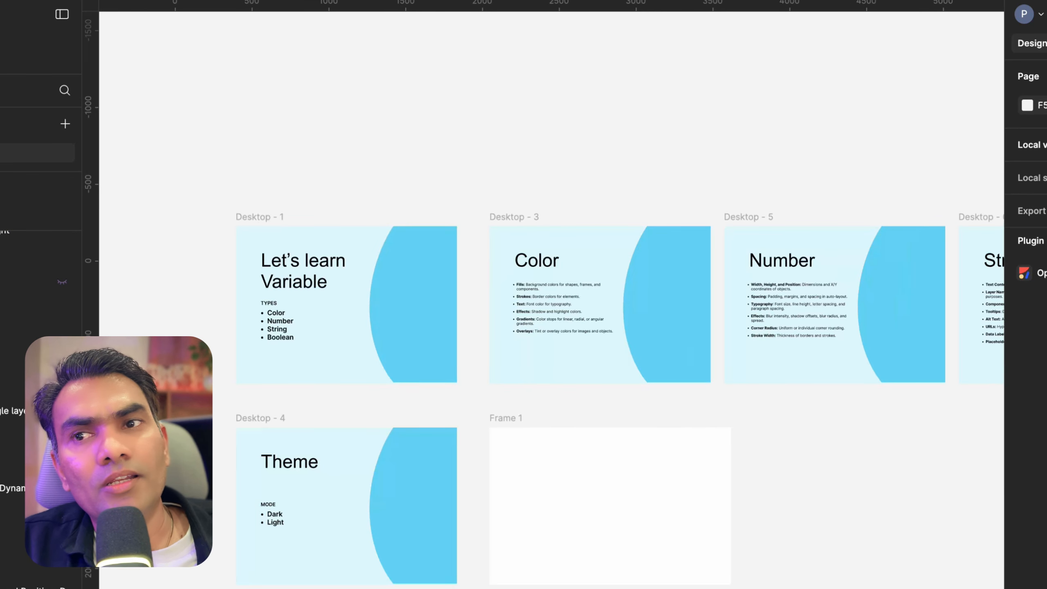
# Open the local variables and switch to the Colours collection
pyautogui.click(250, 215)
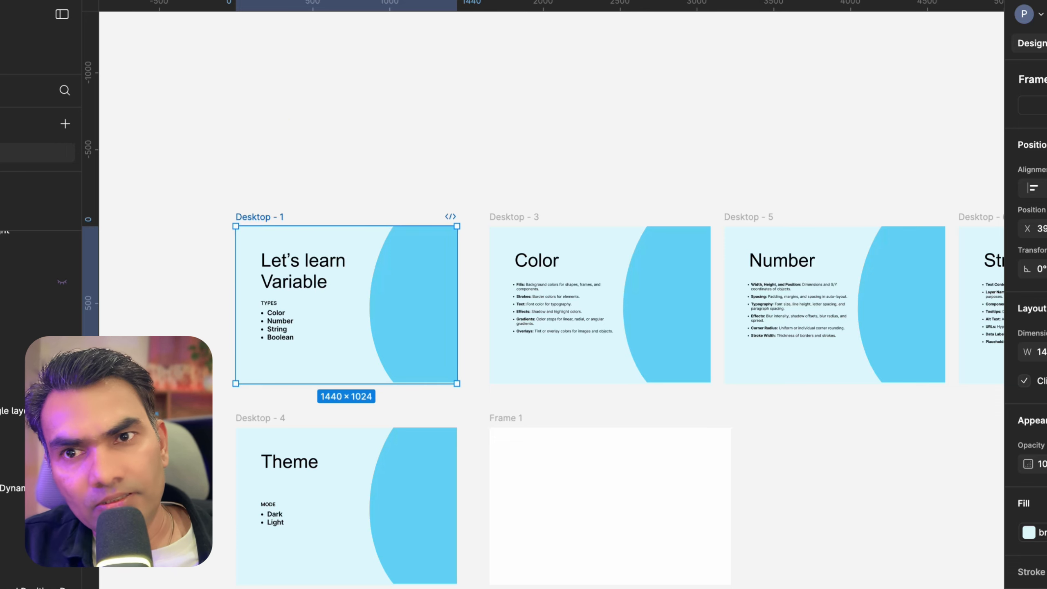
pyautogui.click(289, 119)
pyautogui.click(539, 119)
pyautogui.scroll(-1, 544, 292)
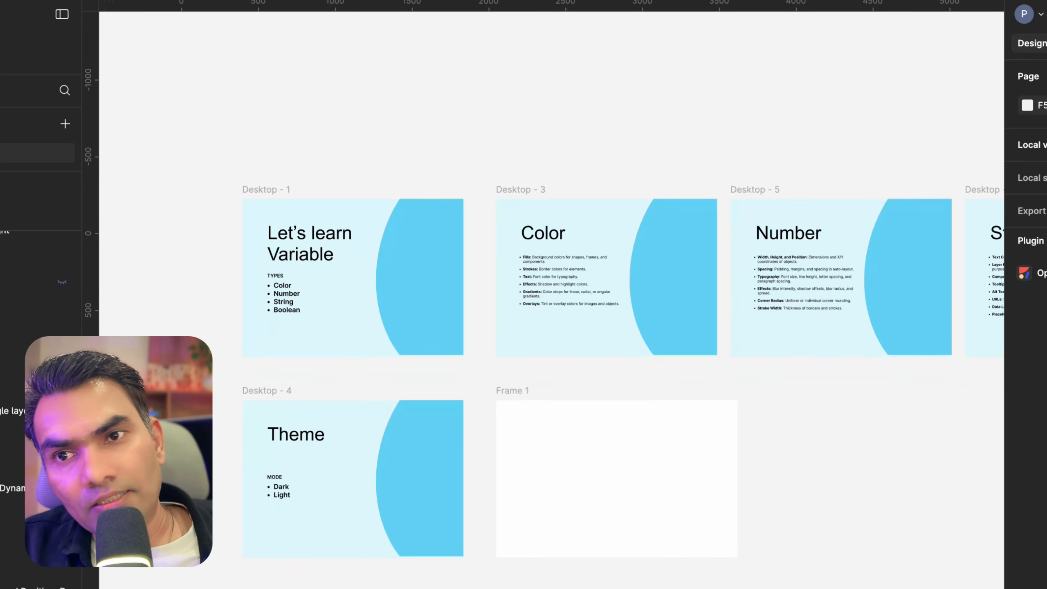
pyautogui.click(1032, 144)
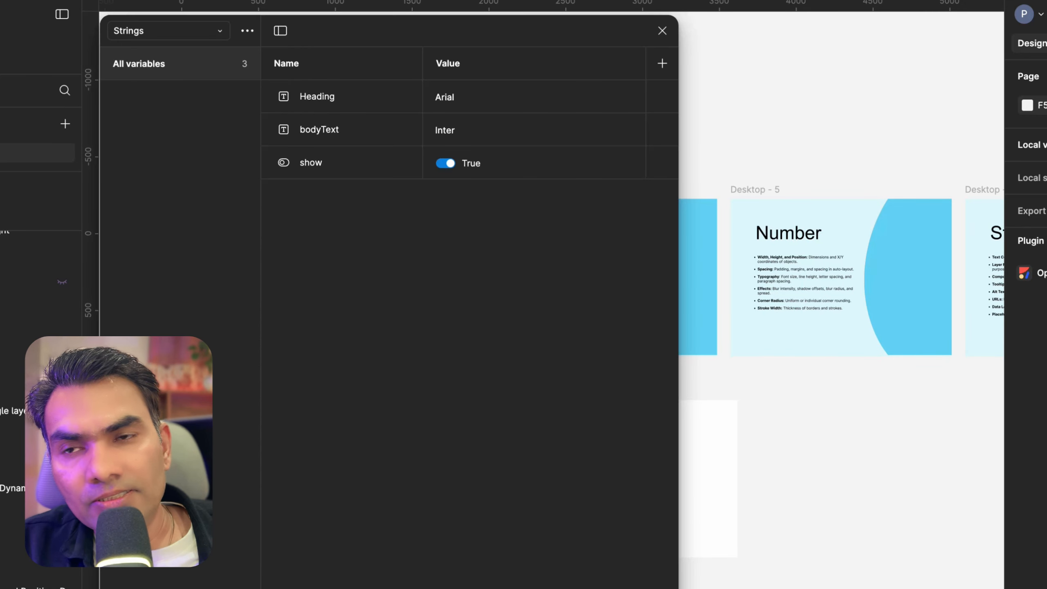
pyautogui.click(171, 29)
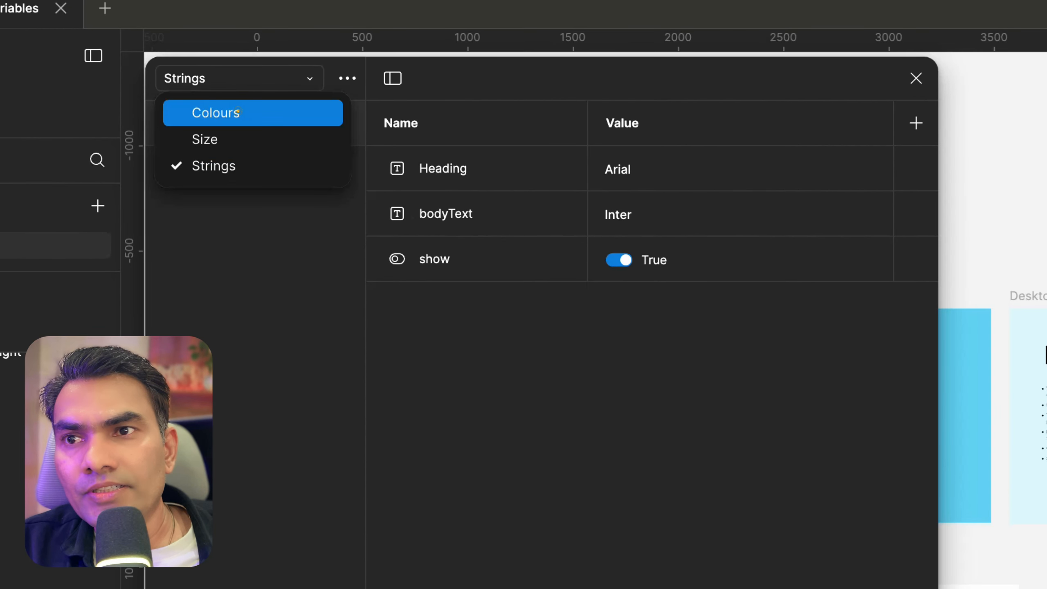
pyautogui.click(238, 110)
# Add a new variable mode to the Colours collection
pyautogui.moveTo(577, 79); pyautogui.dragTo(890, 264)
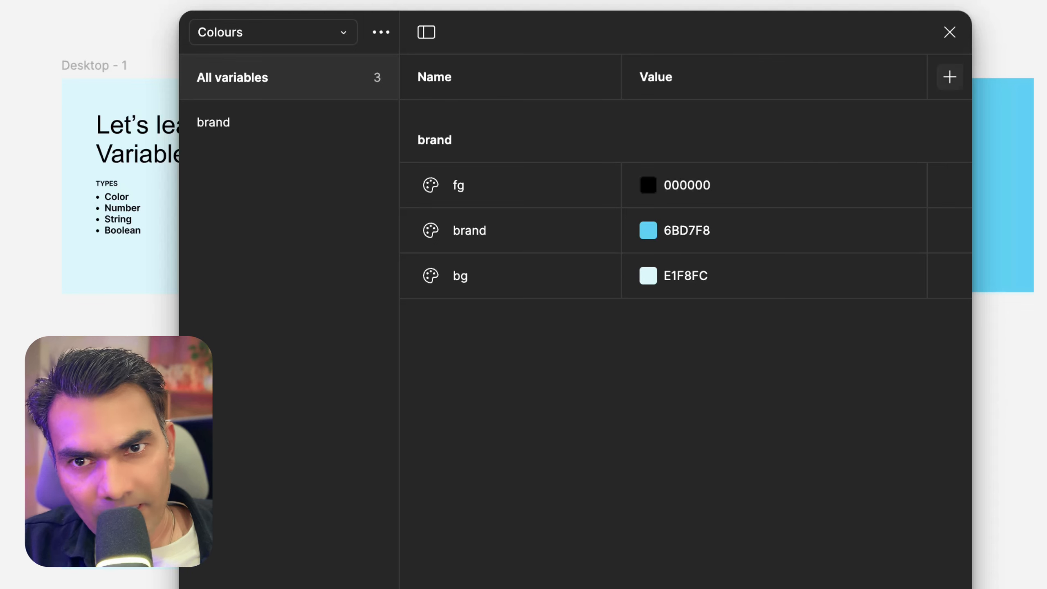
pyautogui.click(950, 77)
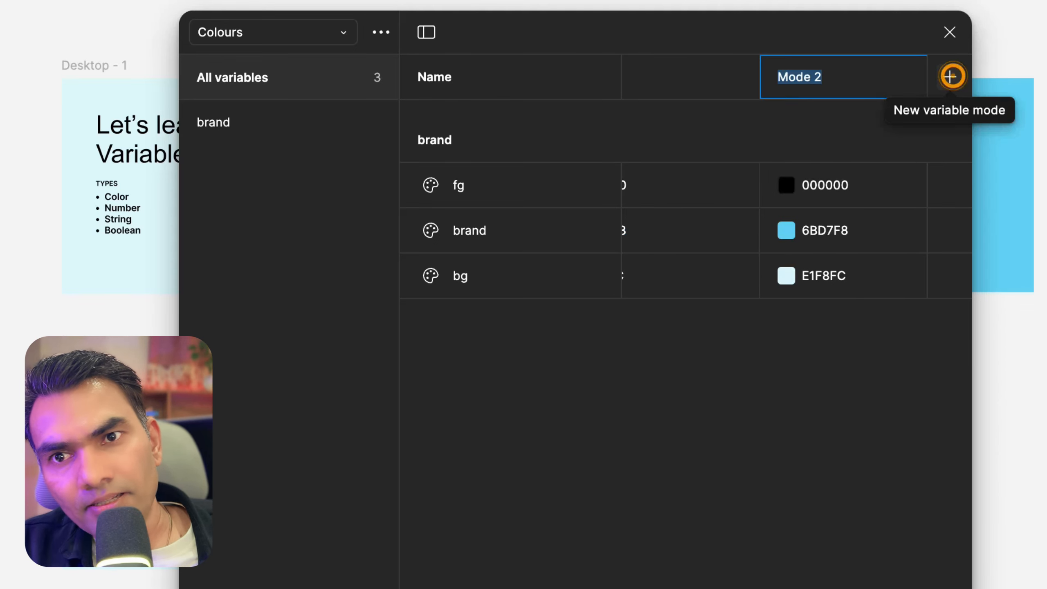
pyautogui.press('Return')
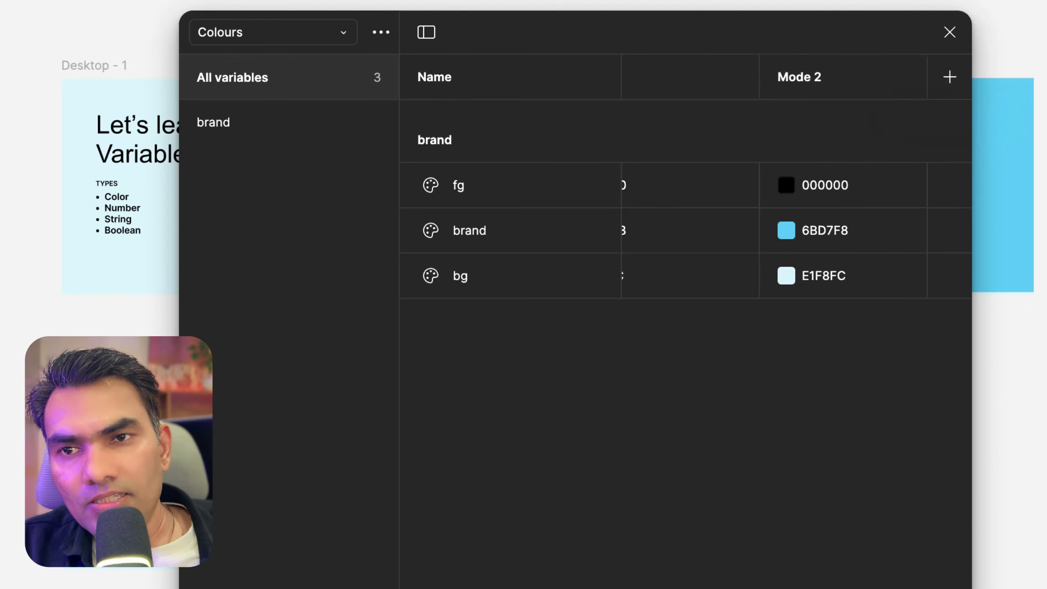
# Rename the first mode to light and the second mode to dark
pyautogui.moveTo(534, 25); pyautogui.dragTo(395, 1)
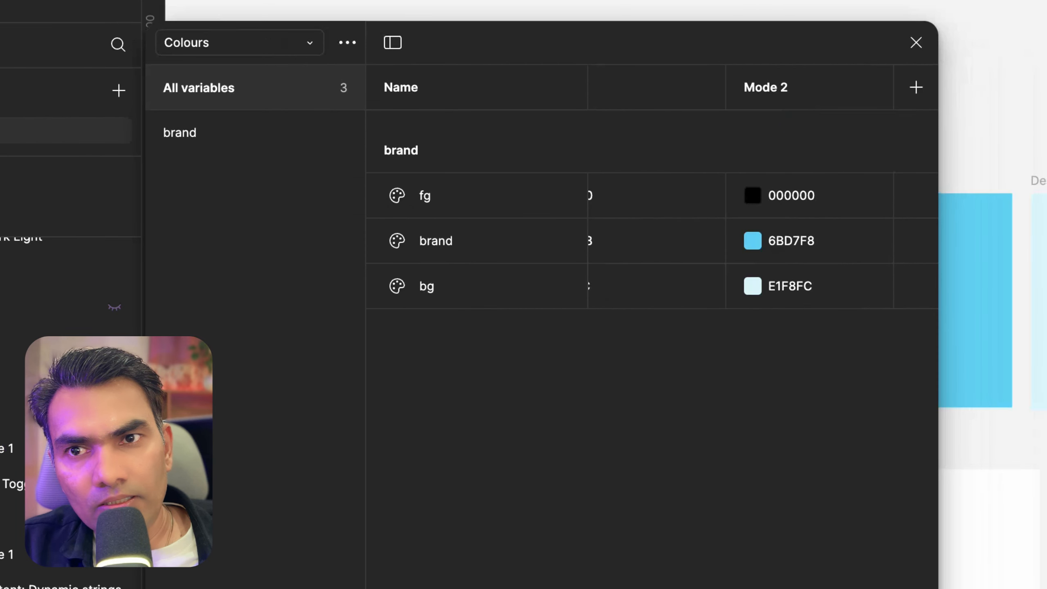
pyautogui.moveTo(938, 158); pyautogui.dragTo(940, 157)
pyautogui.doubleClick(635, 87)
pyautogui.doubleClick(922, 87)
pyautogui.doubleClick(649, 82)
pyautogui.write('light')
pyautogui.click(846, 83)
pyautogui.doubleClick(847, 83)
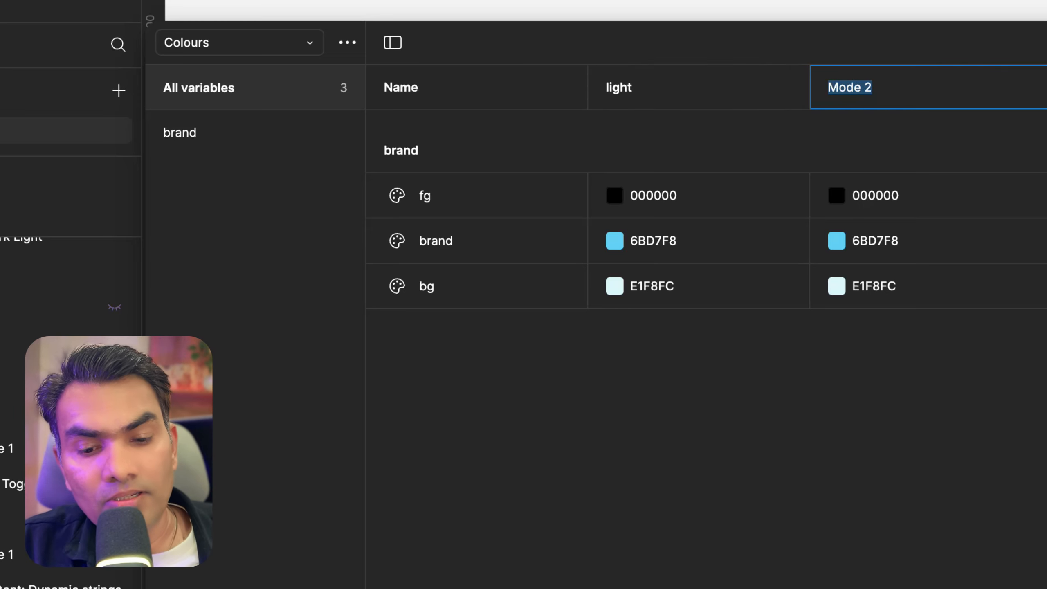
pyautogui.write('dark')
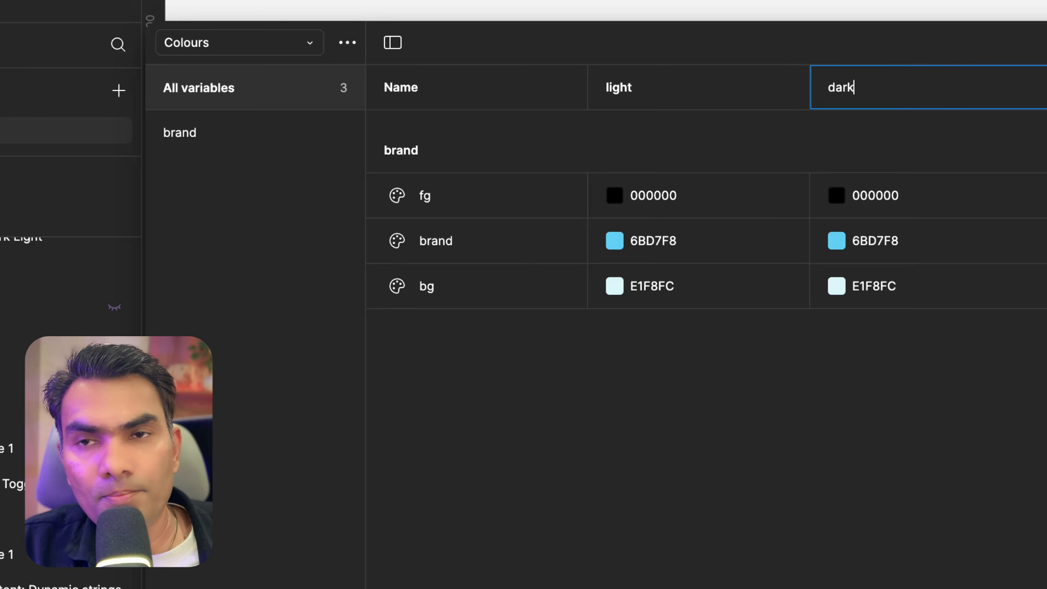
pyautogui.press('Return')
# Set the fg variable's dark mode value to FFFFFF
pyautogui.moveTo(774, 42); pyautogui.dragTo(808, 138)
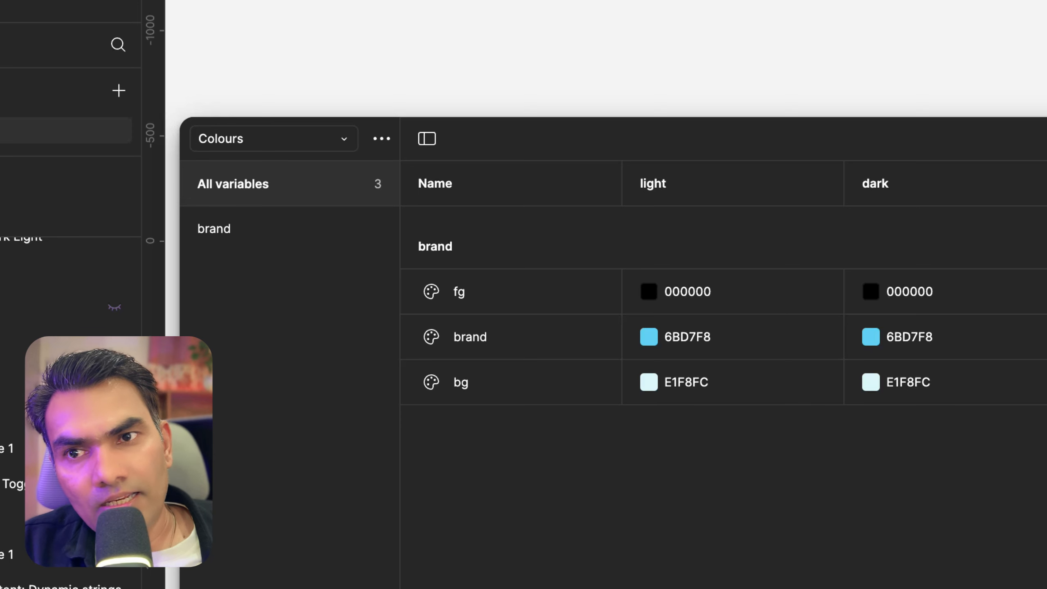
pyautogui.doubleClick(906, 291)
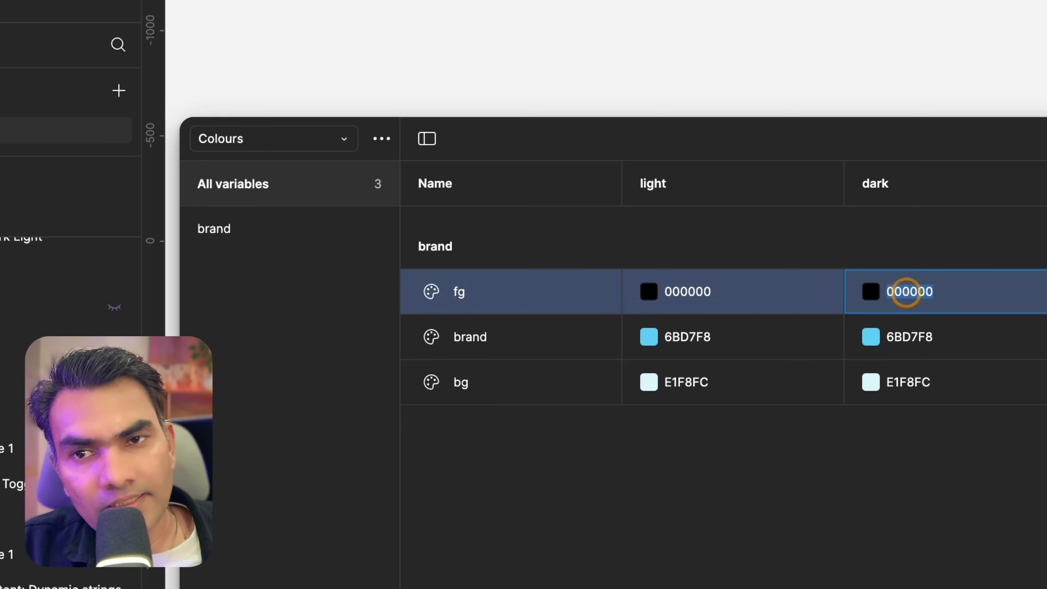
pyautogui.write('ffffff')
pyautogui.press('Return')
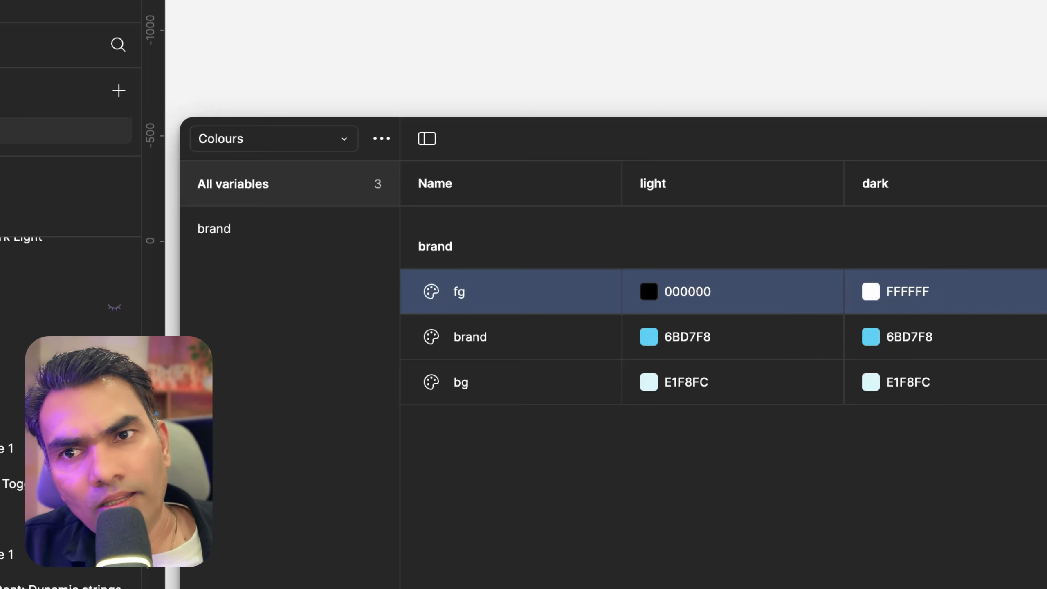
# Pick a dark teal 002D35 as the bg variable's dark mode colour and close the colour picker
pyautogui.click(520, 344)
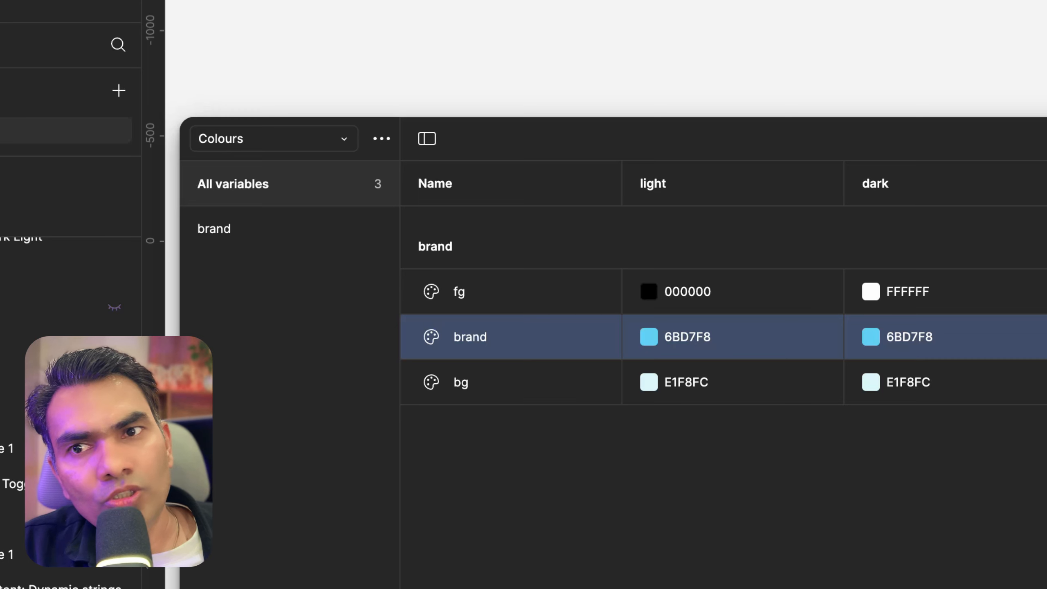
pyautogui.click(506, 388)
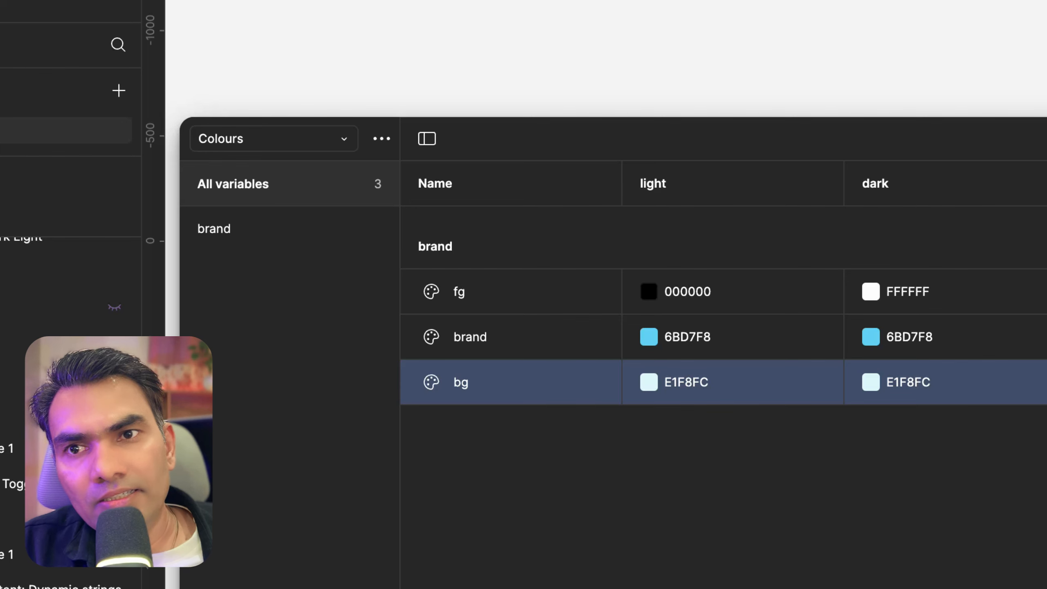
pyautogui.click(875, 381)
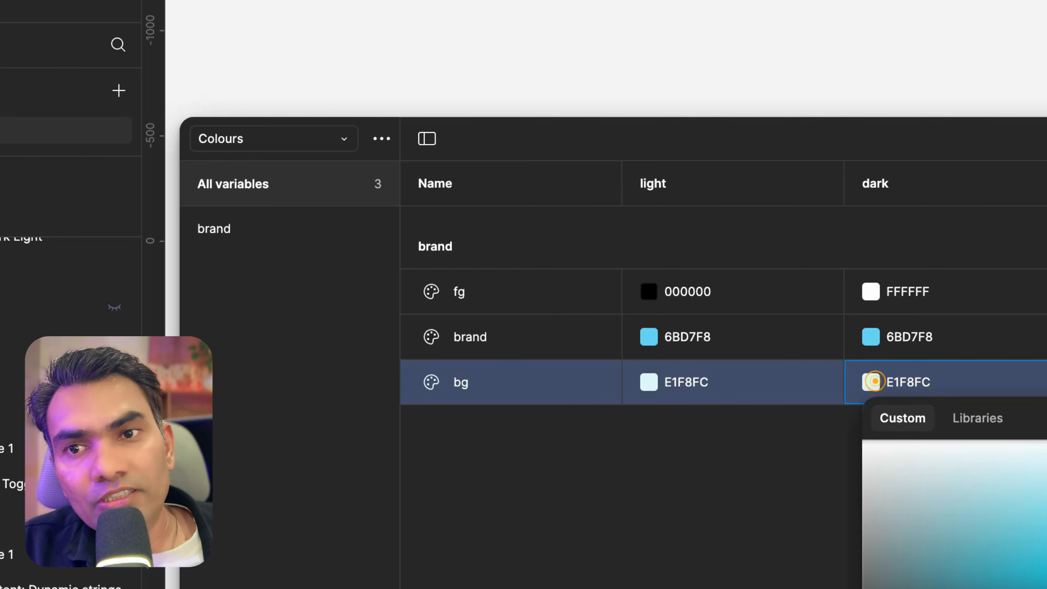
pyautogui.moveTo(1045, 458); pyautogui.dragTo(1046, 588)
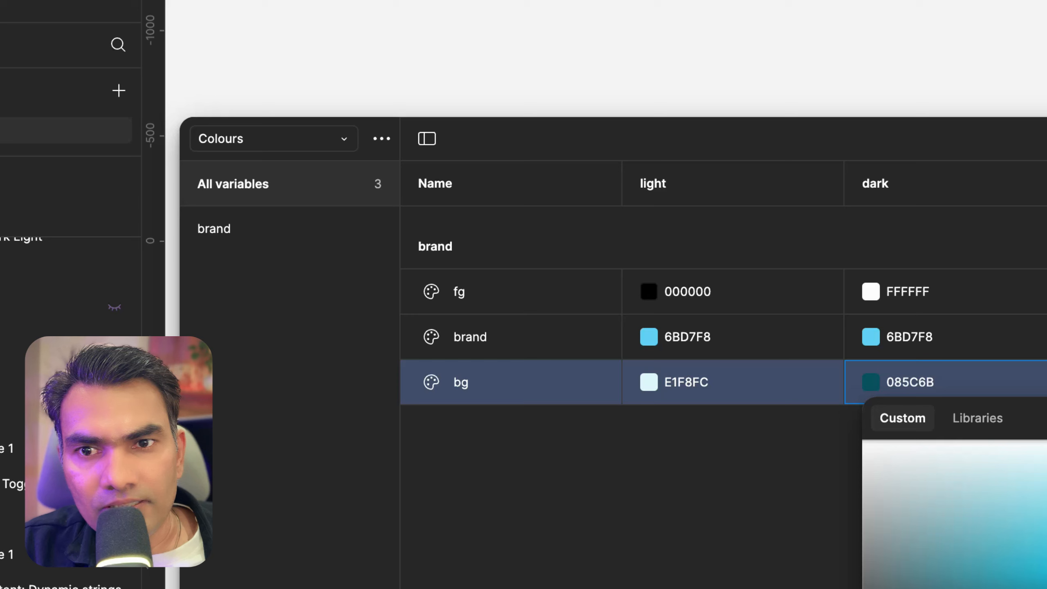
pyautogui.moveTo(1046, 588); pyautogui.dragTo(1046, 588)
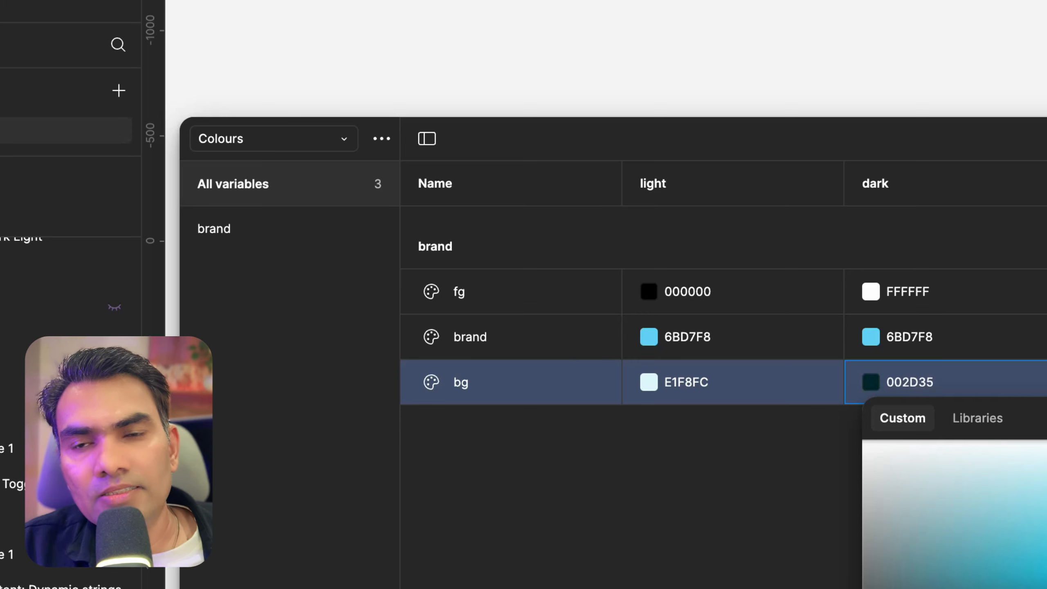
pyautogui.click(680, 465)
pyautogui.click(684, 473)
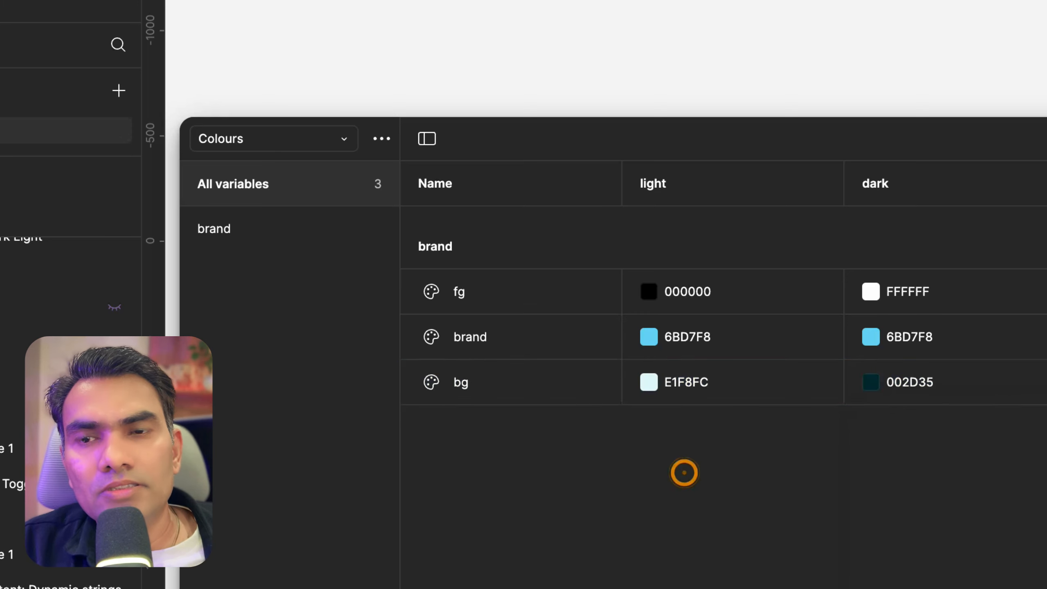
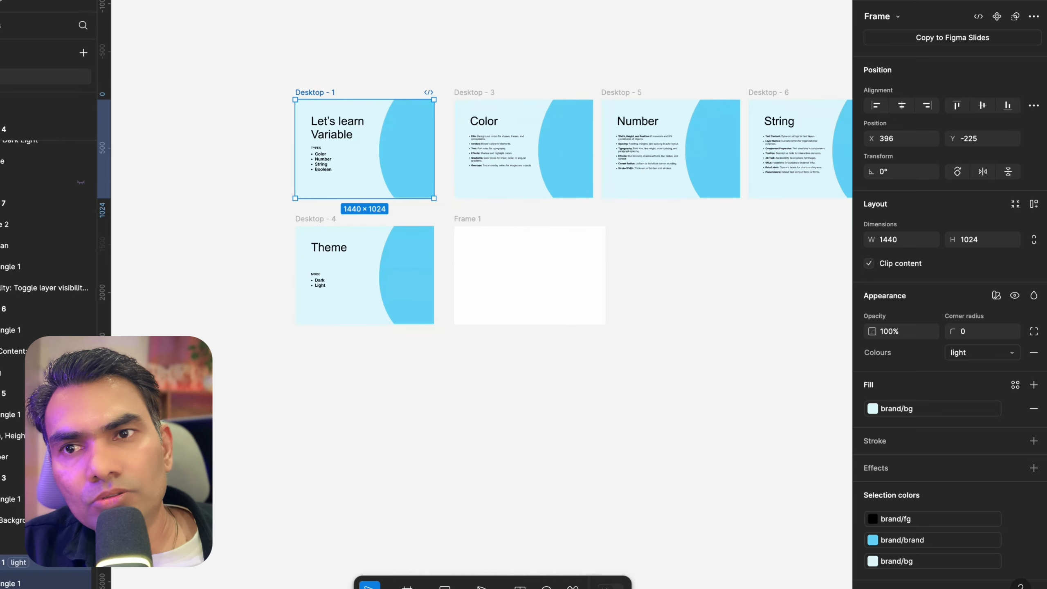
# Select all the slide frames and set their Colours mode to light
pyautogui.keyDown('shift'); pyautogui.click(325, 220); pyautogui.keyUp('shift')
pyautogui.hscroll(5, 324, 224)
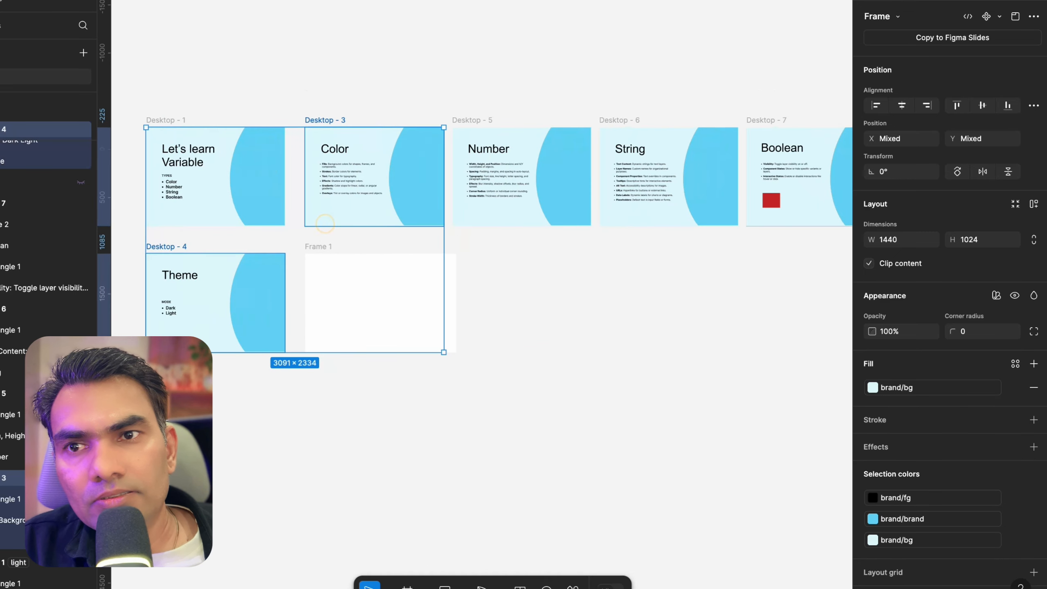
pyautogui.keyDown('shift'); pyautogui.click(470, 120); pyautogui.keyUp('shift')
pyautogui.hscroll(4, 470, 120)
pyautogui.keyDown('shift'); pyautogui.click(499, 104); pyautogui.keyUp('shift')
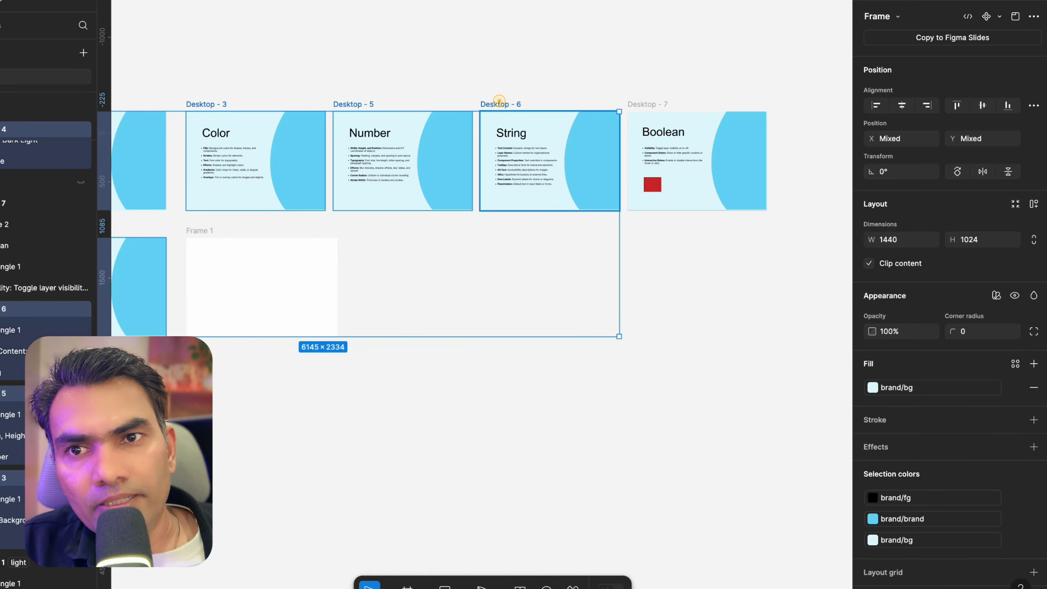
pyautogui.keyDown('shift'); pyautogui.click(652, 104); pyautogui.keyUp('shift')
pyautogui.scroll(-1, 996, 289)
pyautogui.click(995, 281)
pyautogui.moveTo(947, 322)
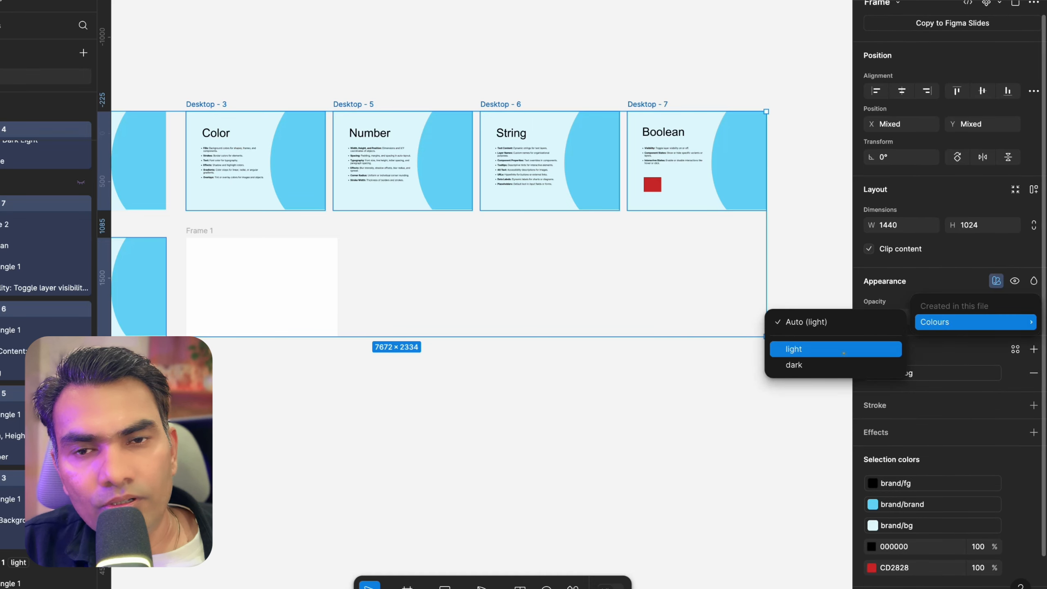
pyautogui.click(841, 349)
pyautogui.click(677, 416)
# Switch the Desktop - 1 title slide's Colours mode to dark
pyautogui.scroll(-3, 677, 416)
pyautogui.hscroll(-3, 677, 416)
pyautogui.scroll(10, 424, 326)
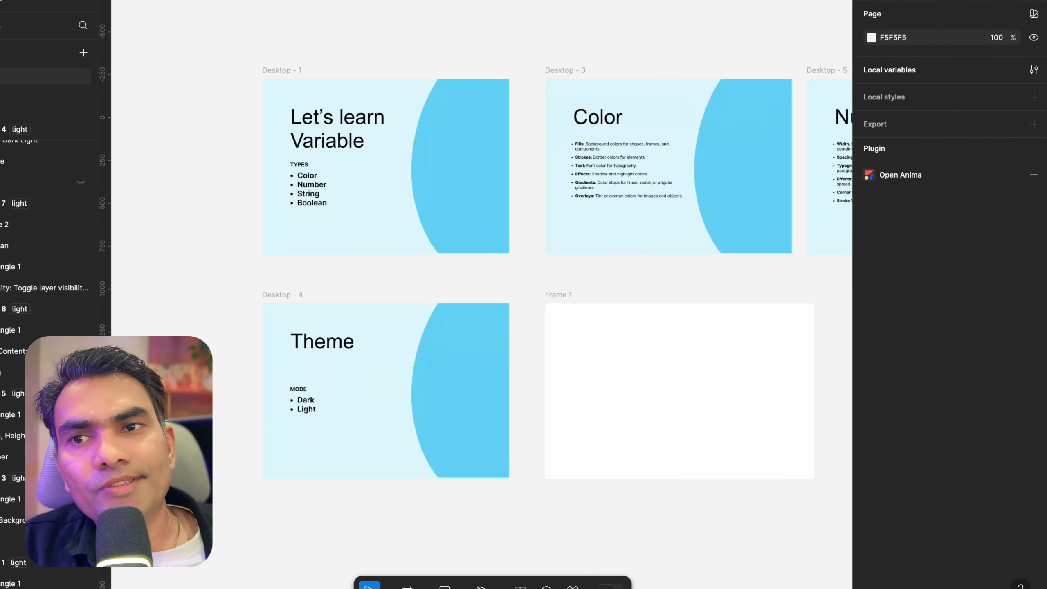
pyautogui.scroll(5, 499, 198)
pyautogui.hscroll(-1, 499, 198)
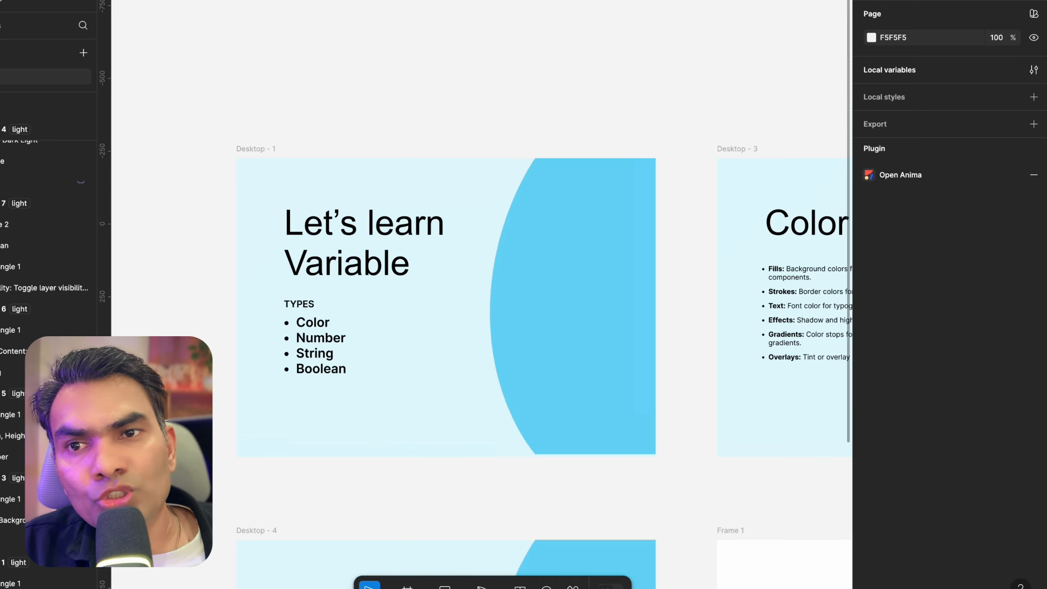
pyautogui.scroll(2, 500, 198)
pyautogui.scroll(-3, 499, 198)
pyautogui.click(311, 154)
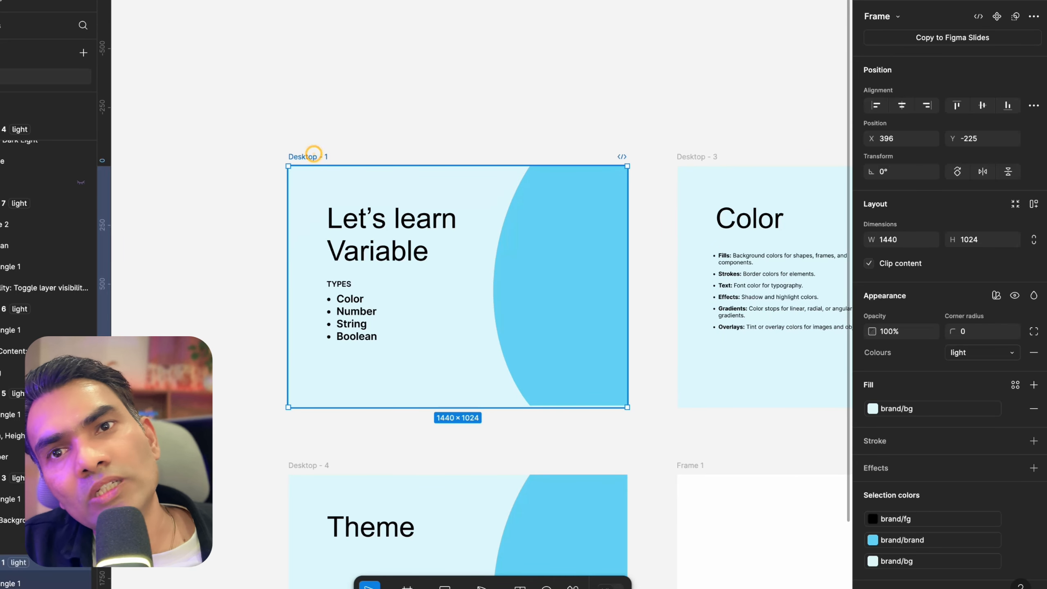
pyautogui.scroll(3, 311, 154)
pyautogui.hotkey('shift', '2')
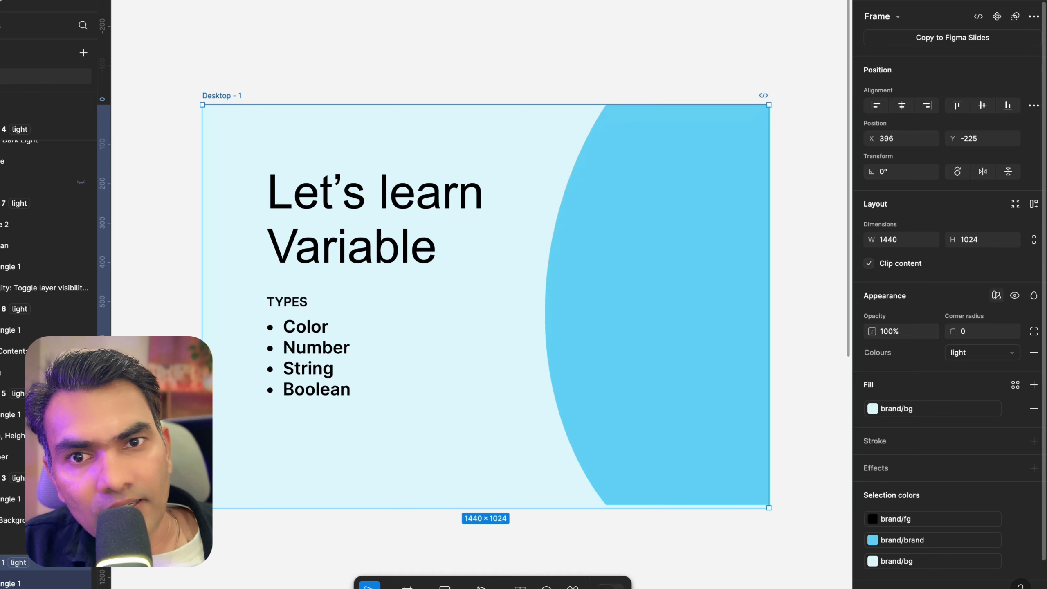
pyautogui.click(996, 295)
pyautogui.moveTo(975, 337)
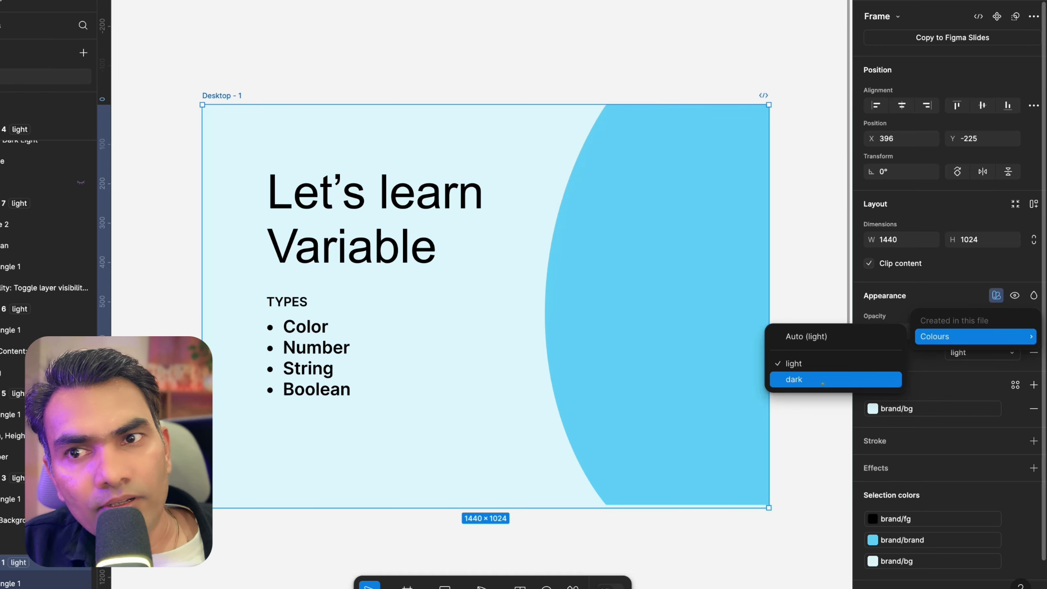
pyautogui.click(823, 383)
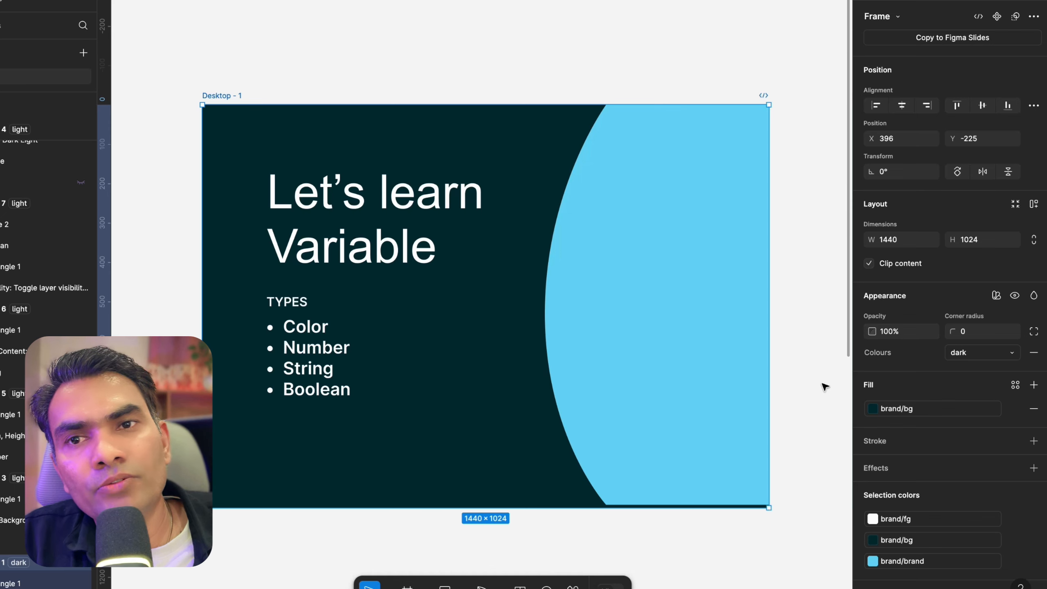
# Examine the title slide's background, shape and heading text in dark mode
pyautogui.hscroll(2, 381, 68)
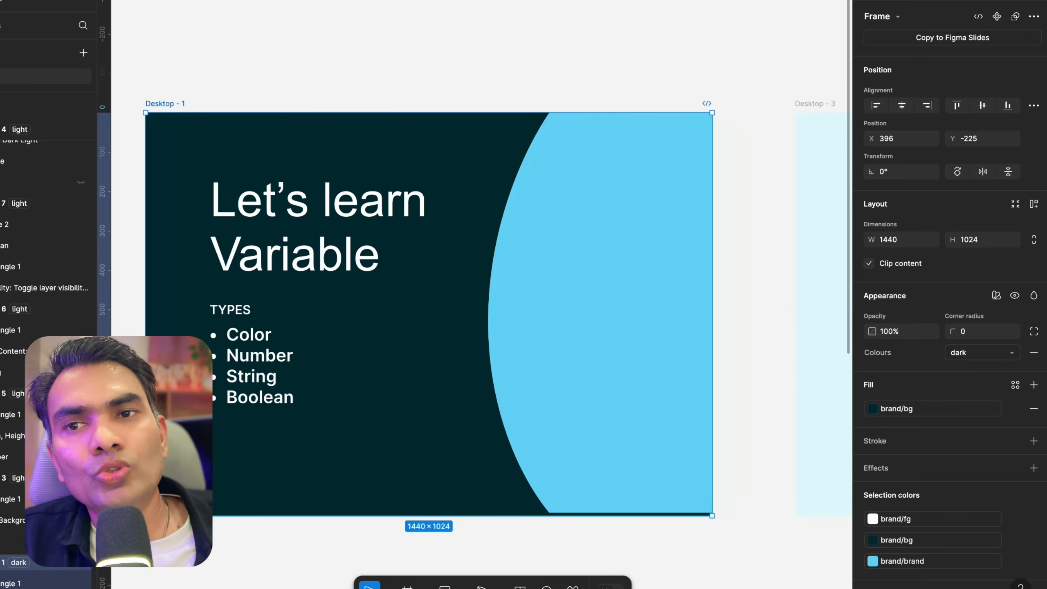
pyautogui.scroll(-4, 382, 68)
pyautogui.hotkey('shift', '2')
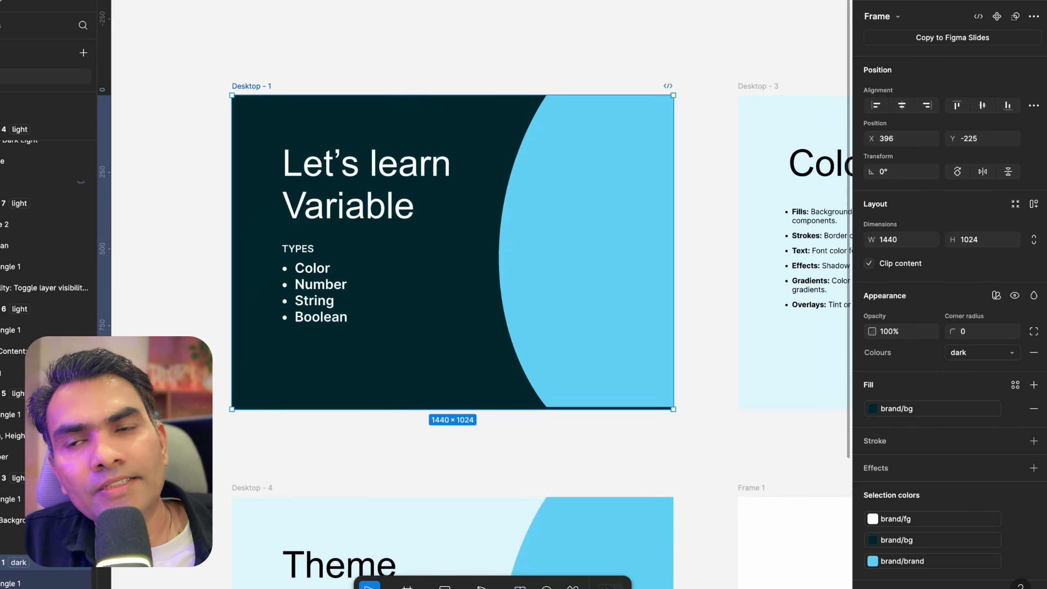
pyautogui.click(216, 76)
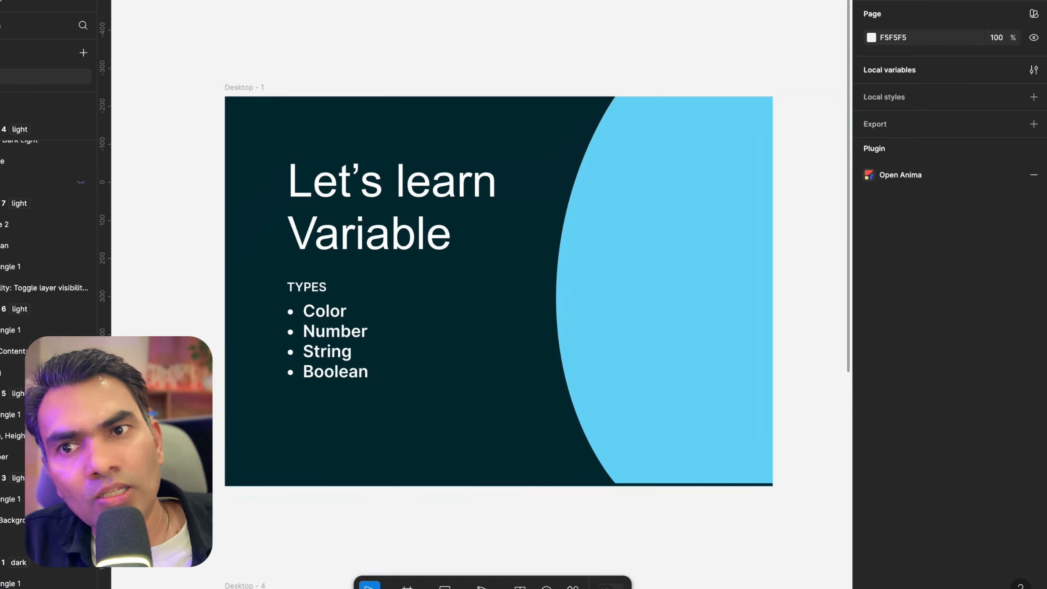
pyautogui.scroll(-4, 341, 102)
pyautogui.scroll(3, 342, 102)
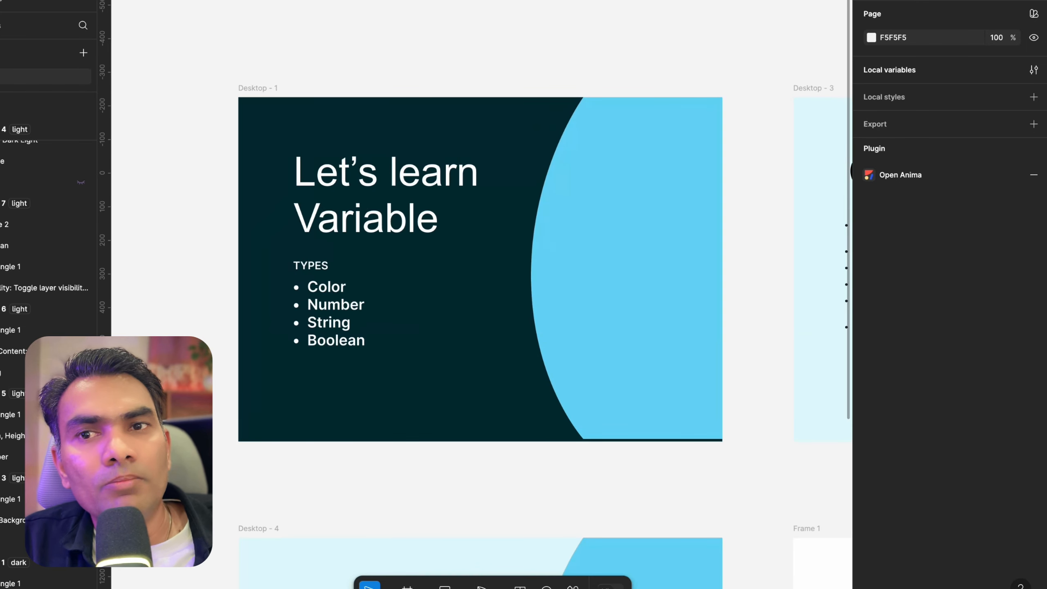
pyautogui.scroll(-3, 341, 99)
pyautogui.click(488, 237)
pyautogui.scroll(-3, 489, 240)
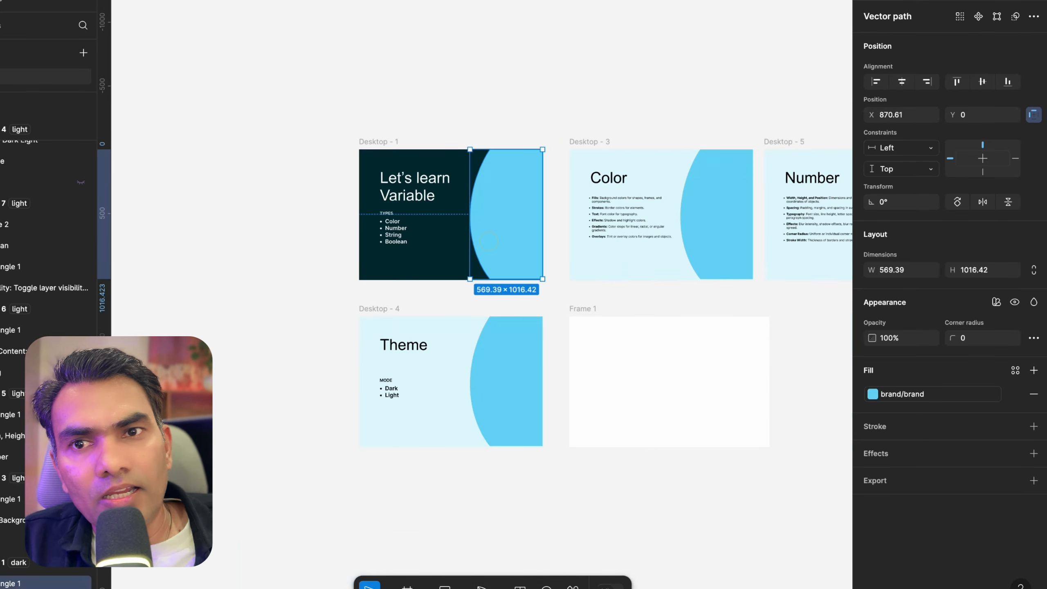
pyautogui.scroll(5, 536, 289)
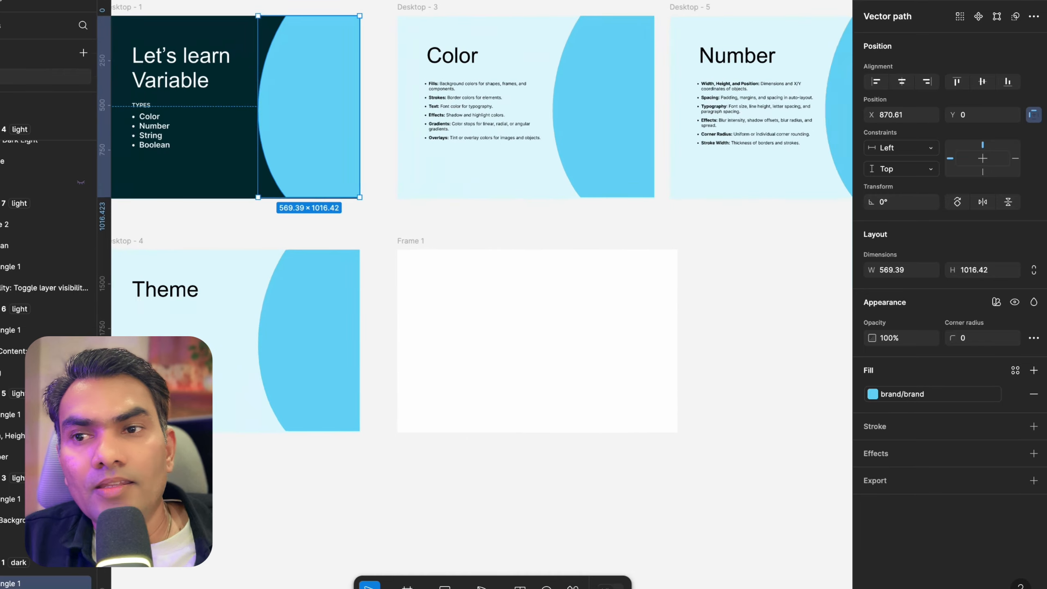
pyautogui.scroll(-3, 486, 231)
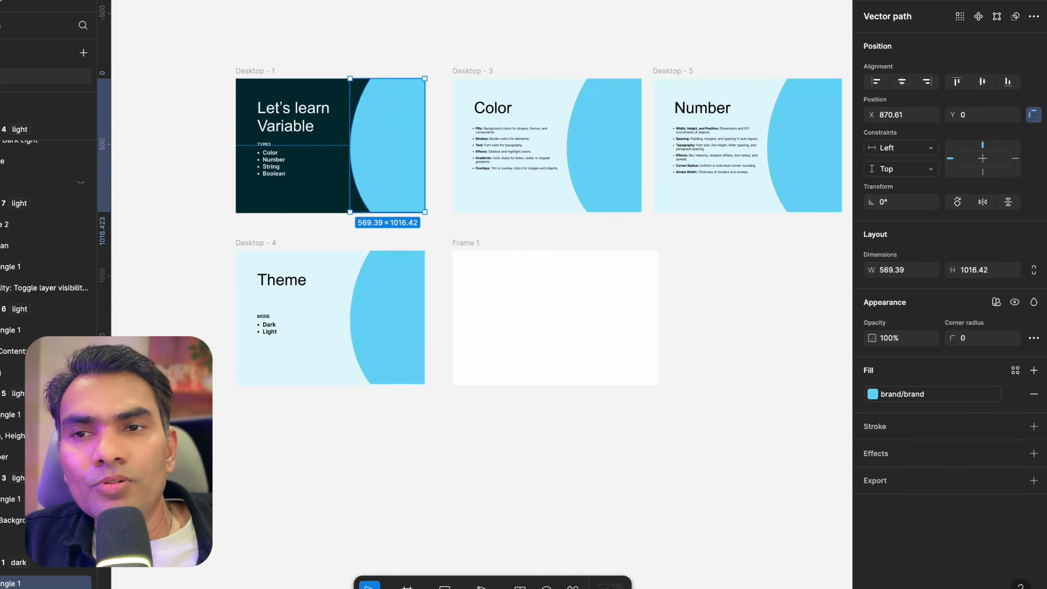
pyautogui.scroll(5, 261, 69)
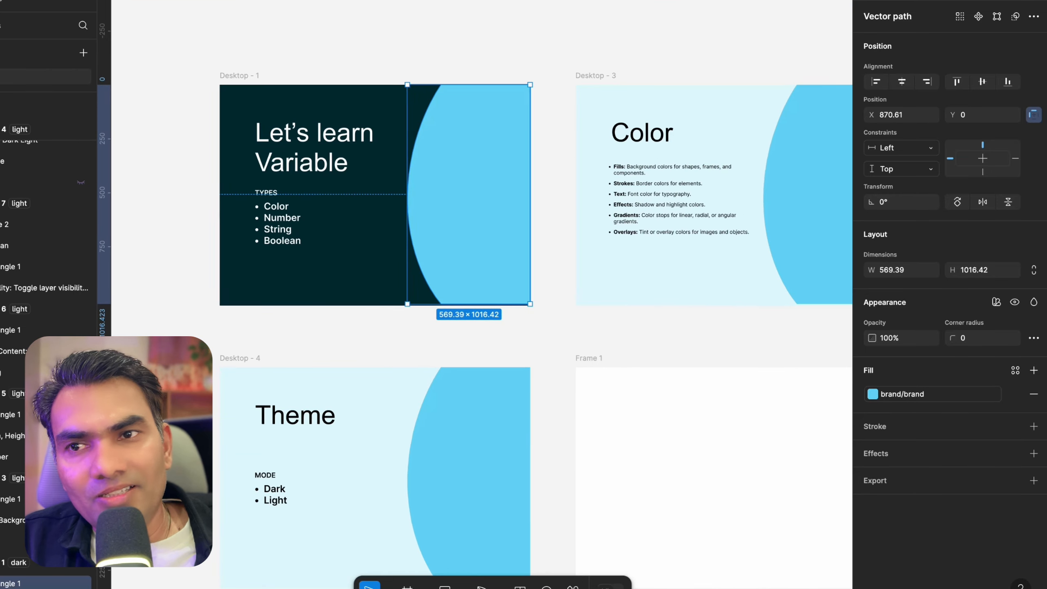
pyautogui.click(251, 40)
pyautogui.scroll(2, 253, 43)
pyautogui.click(223, 87)
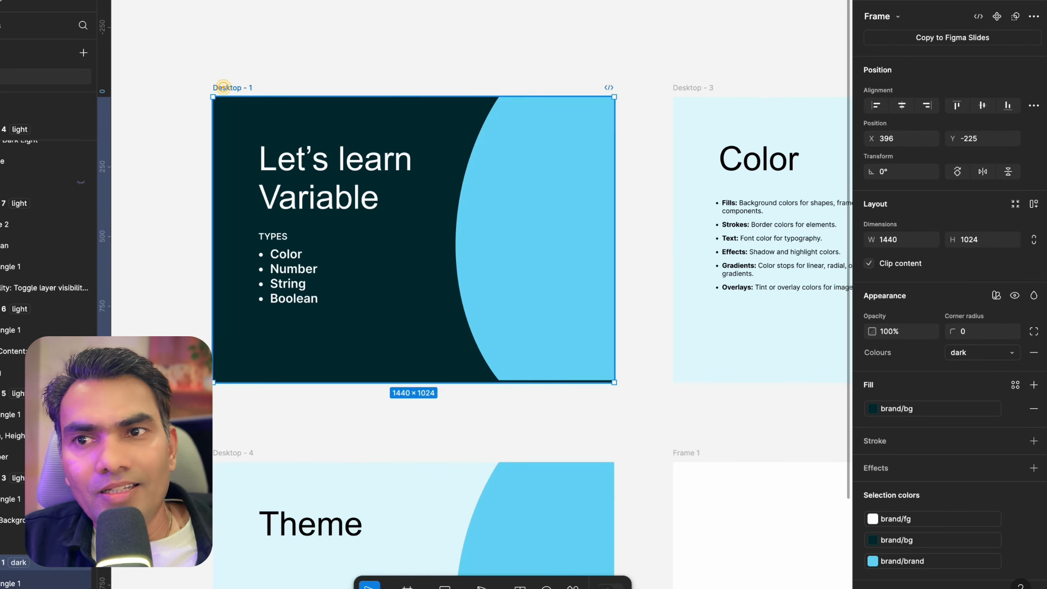
pyautogui.click(270, 154)
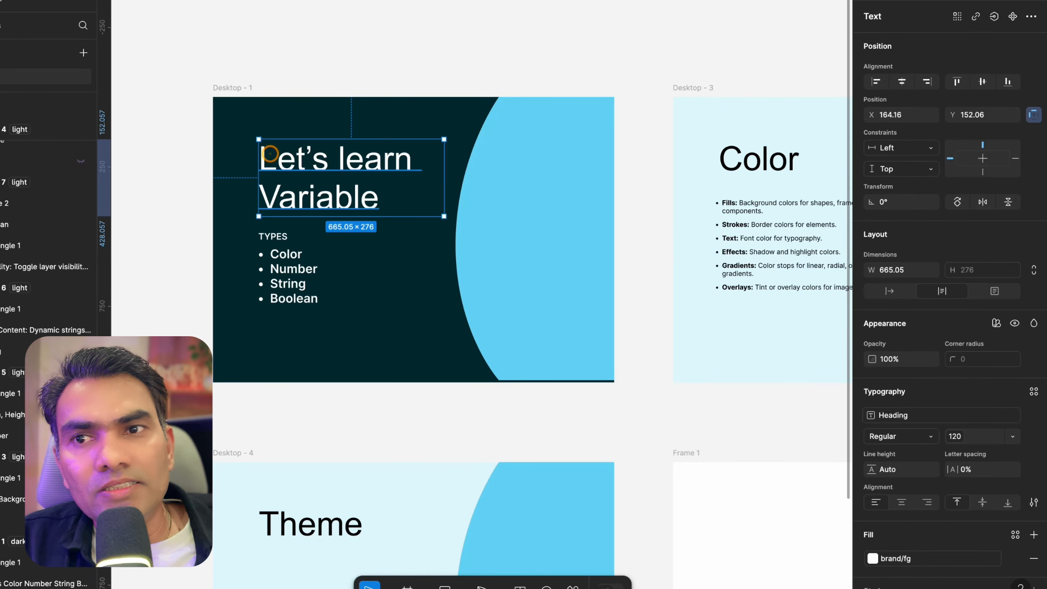
pyautogui.scroll(-4, 341, 164)
pyautogui.scroll(4, 329, 205)
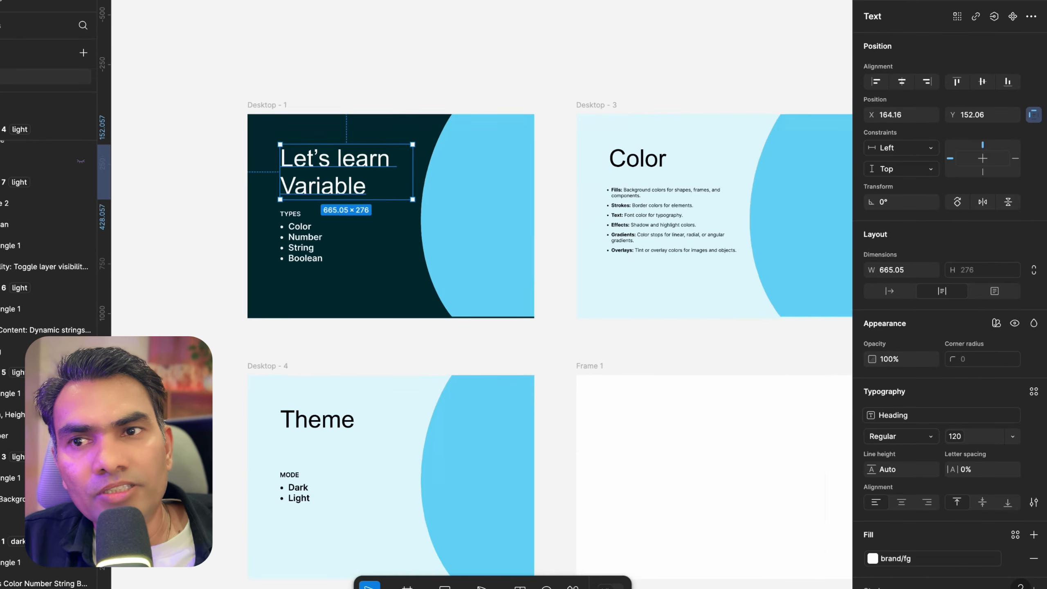
pyautogui.scroll(-5, 282, 240)
pyautogui.hscroll(3, 283, 247)
pyautogui.scroll(-5, 284, 254)
pyautogui.hscroll(3, 284, 253)
pyautogui.hscroll(-3, 288, 256)
pyautogui.scroll(5, 400, 264)
pyautogui.click(371, 371)
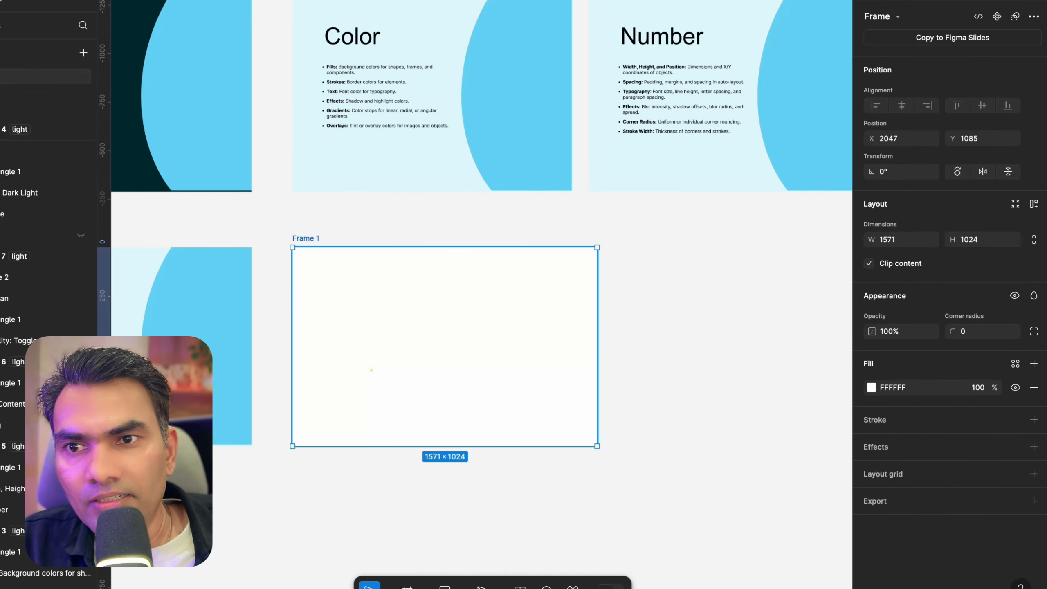
pyautogui.click(359, 314)
pyautogui.scroll(3, 358, 313)
pyautogui.click(338, 292)
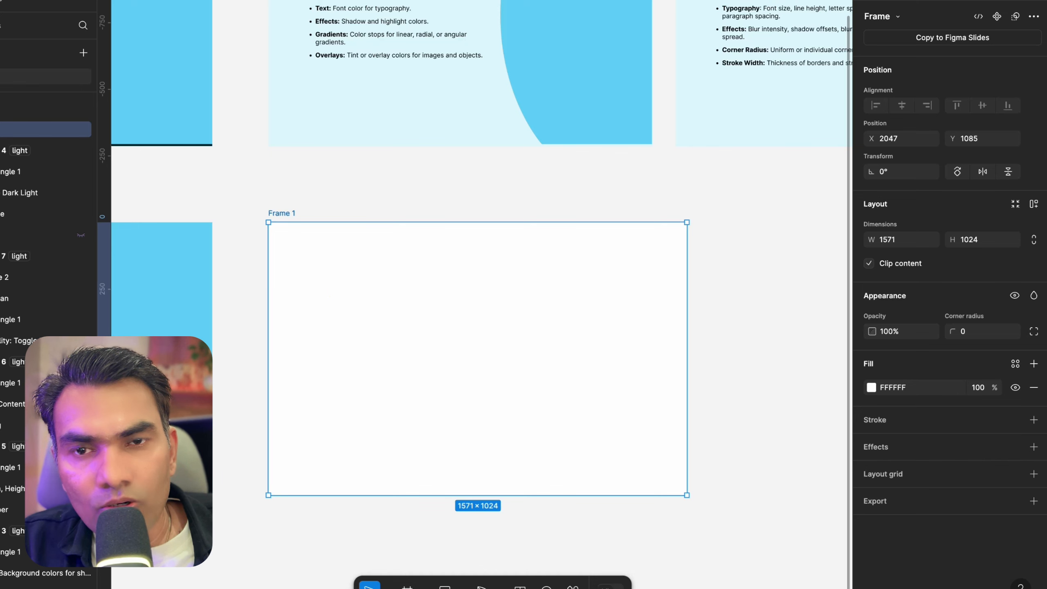
pyautogui.click(733, 205)
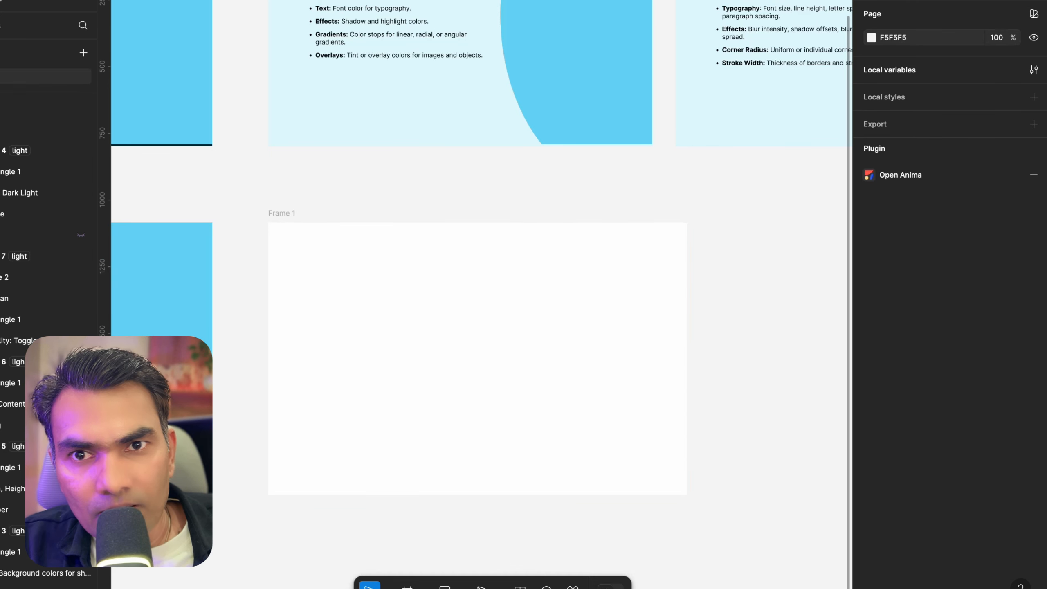
# In the Size collection, restrict the padding/sm variable's scope to Gap (Auto layout) only
pyautogui.click(1033, 69)
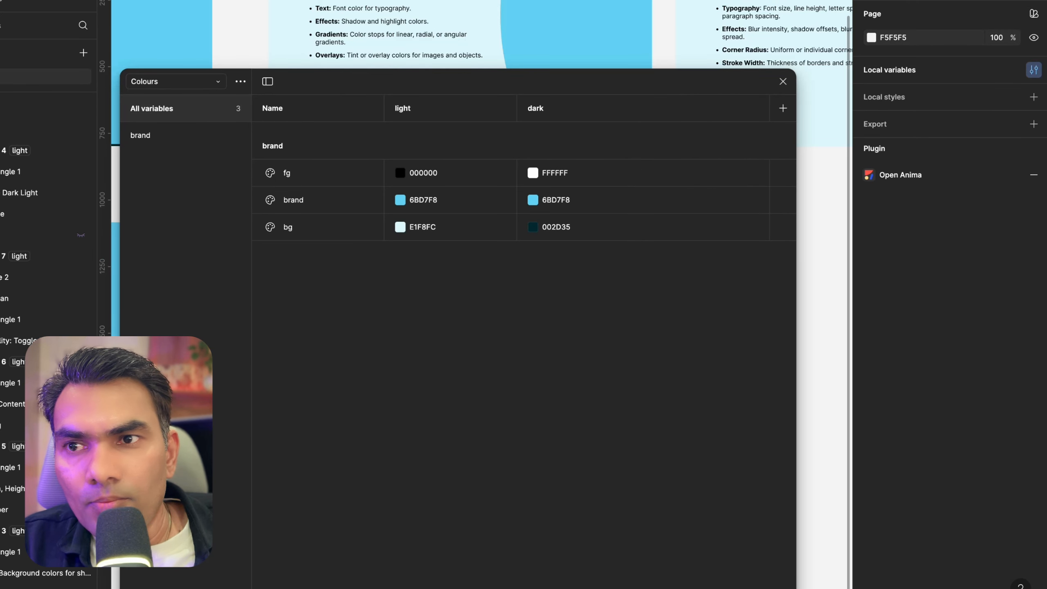
pyautogui.click(143, 82)
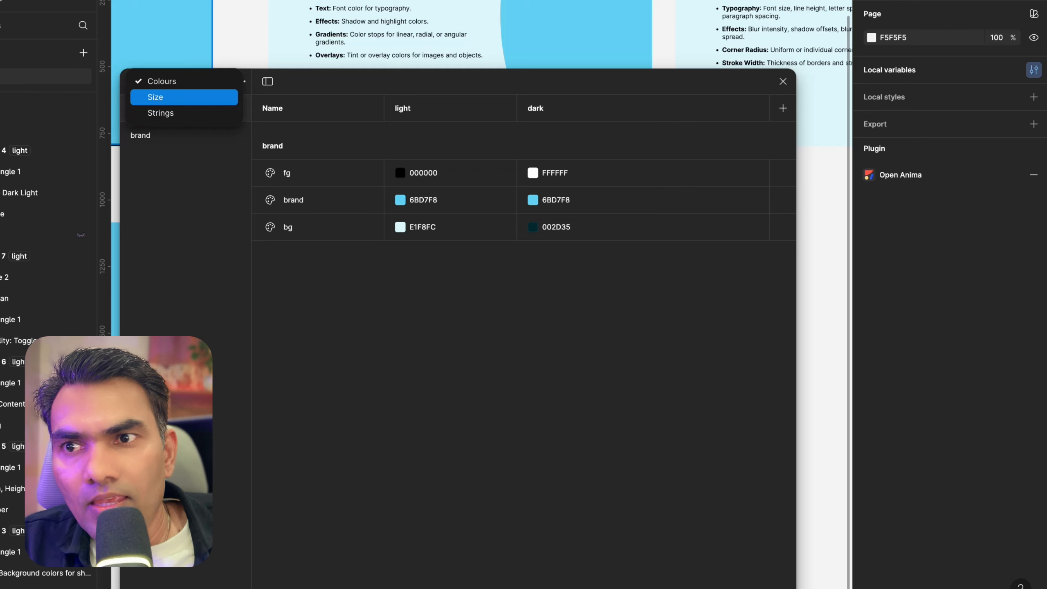
pyautogui.click(155, 96)
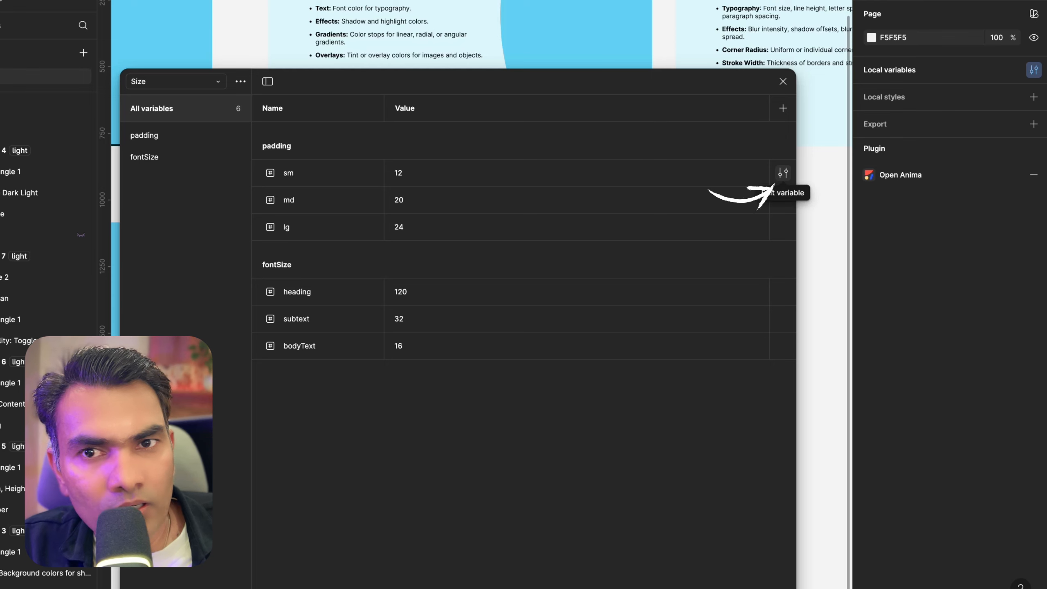
pyautogui.click(782, 172)
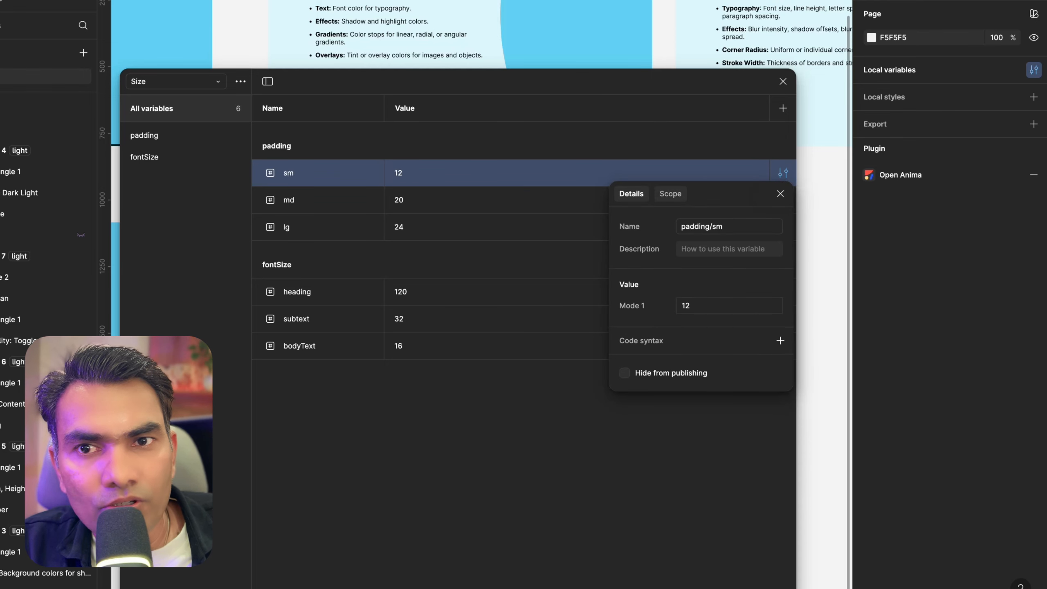
pyautogui.click(670, 193)
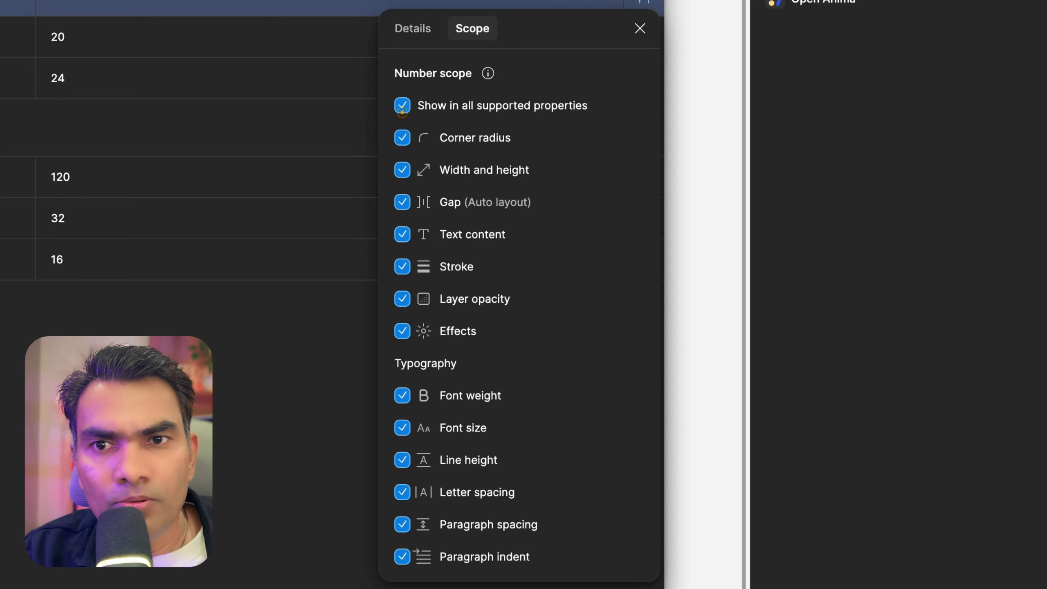
pyautogui.click(402, 106)
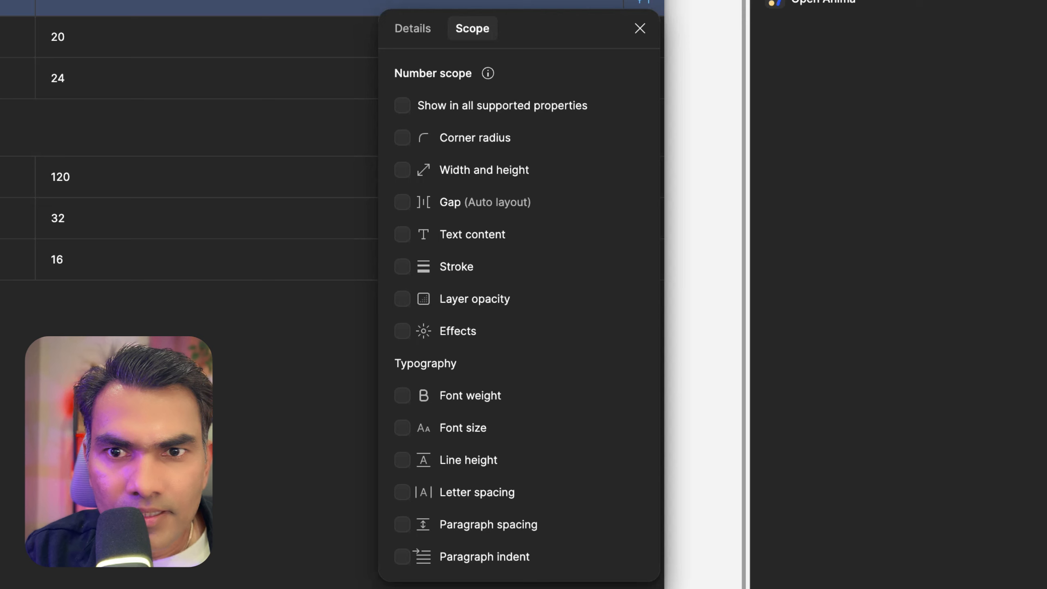
pyautogui.click(402, 202)
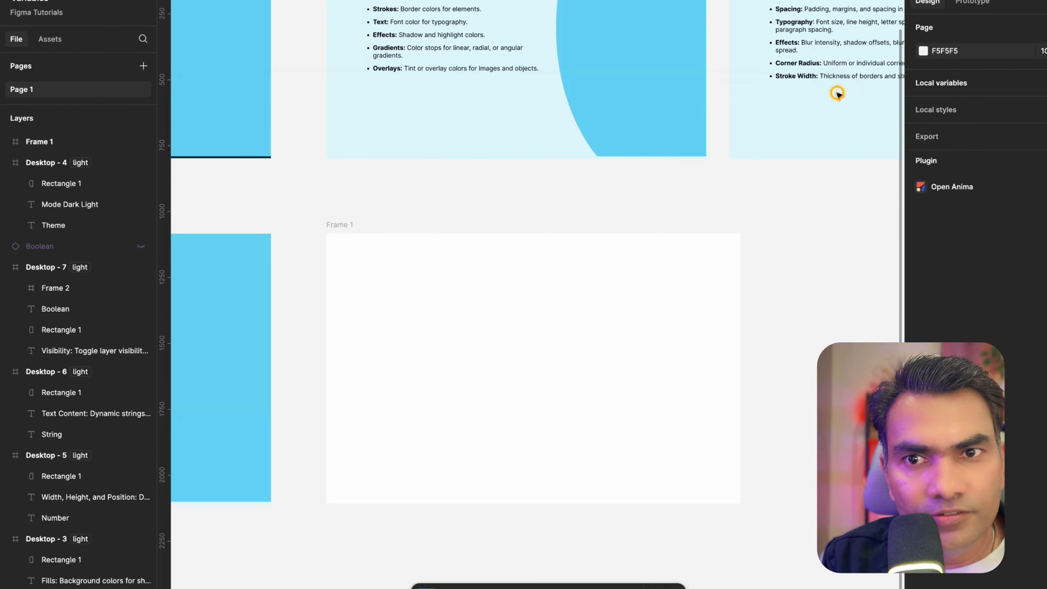
pyautogui.click(531, 366)
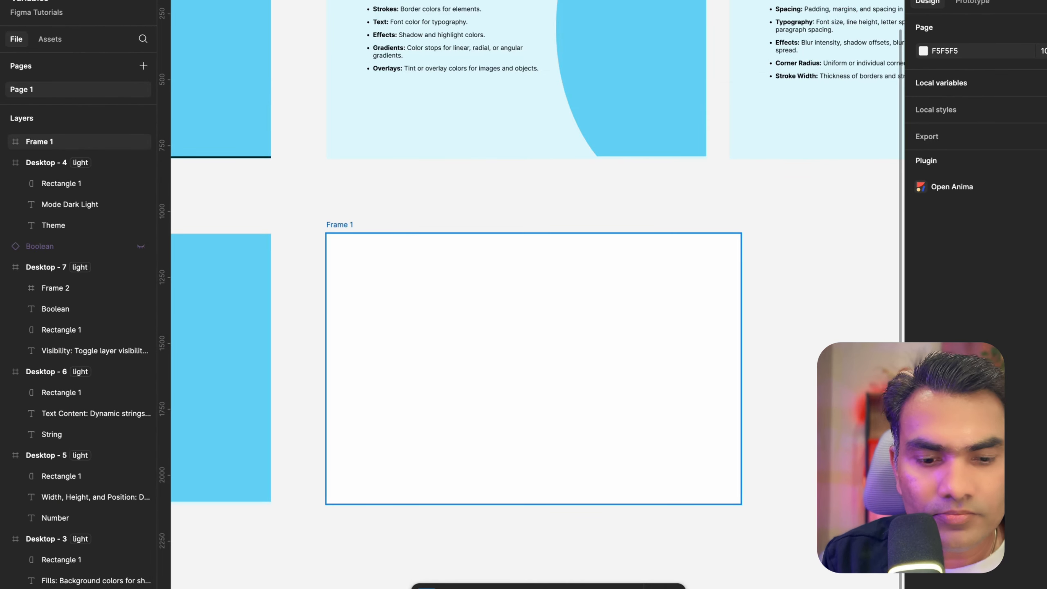
pyautogui.press('space')
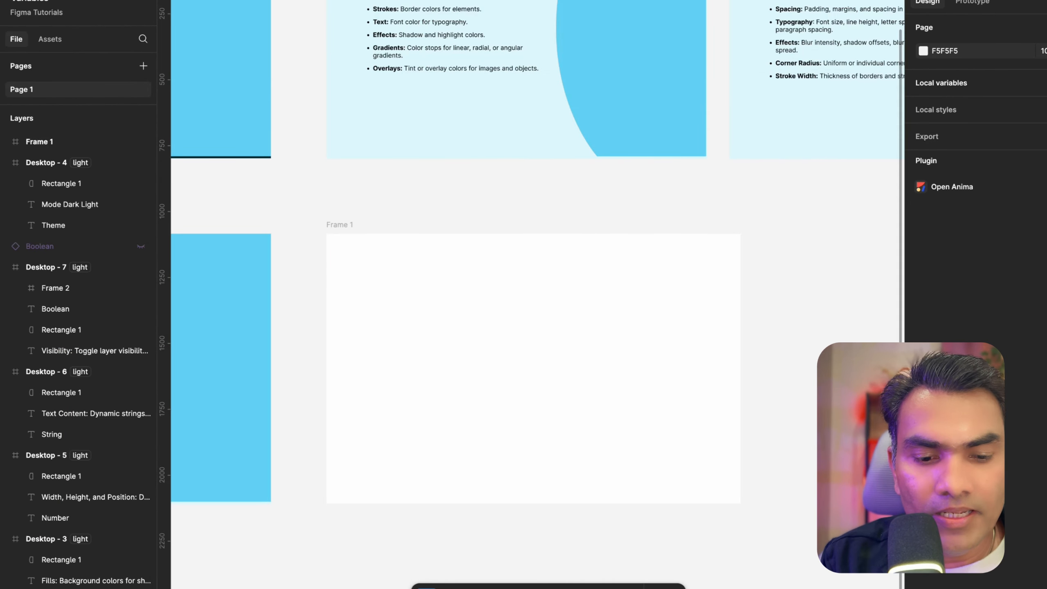
pyautogui.press('t')
pyautogui.moveTo(426, 298); pyautogui.dragTo(519, 368)
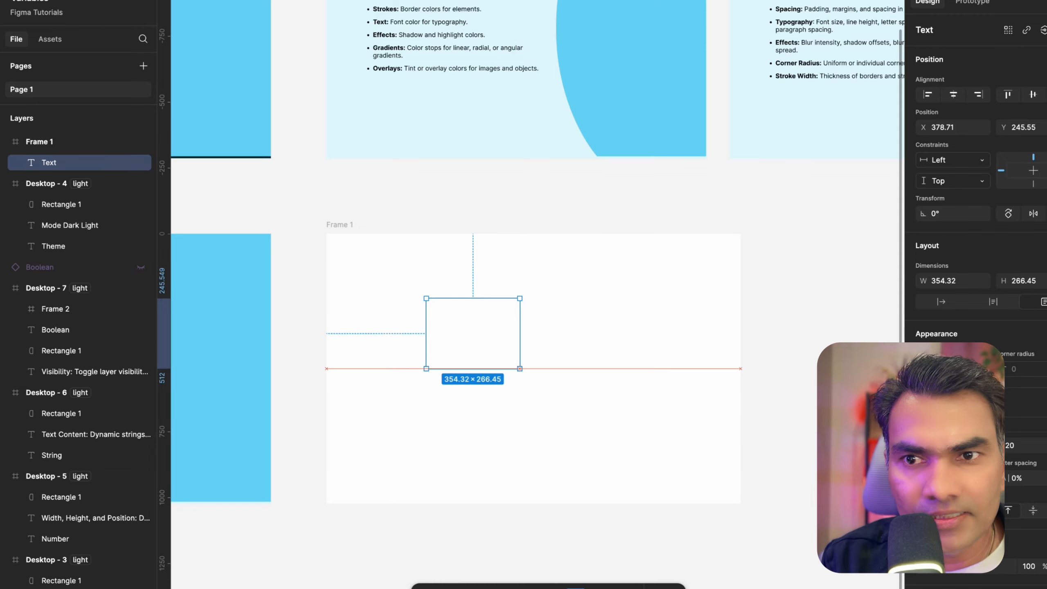
pyautogui.scroll(5, 443, 310)
pyautogui.click(286, 219)
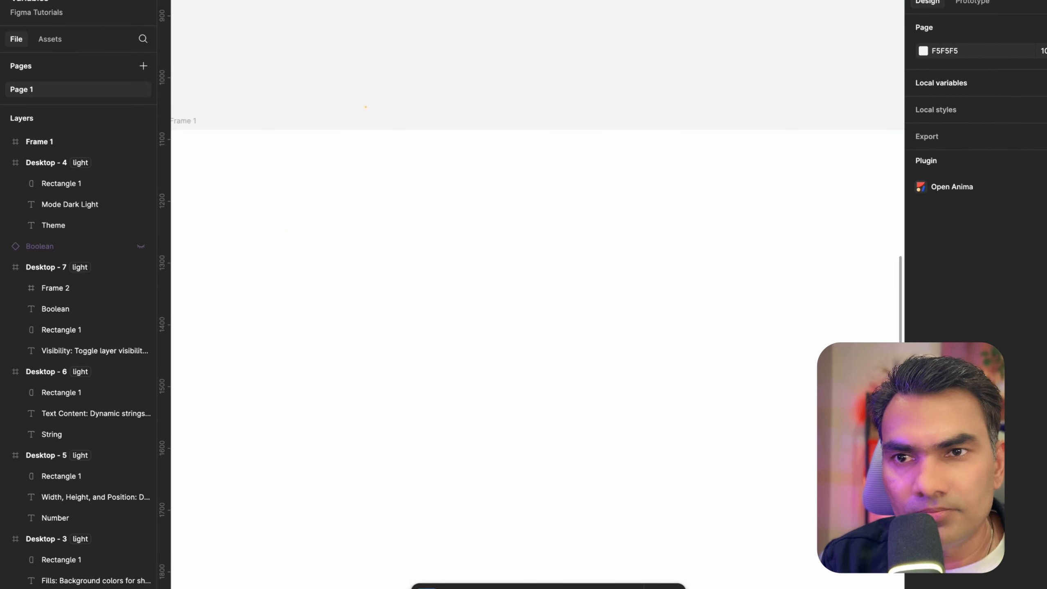
pyautogui.click(365, 107)
# Draw a new frame about 212 × 262 inside Frame 1
pyautogui.press('f')
pyautogui.moveTo(330, 219); pyautogui.dragTo(461, 381)
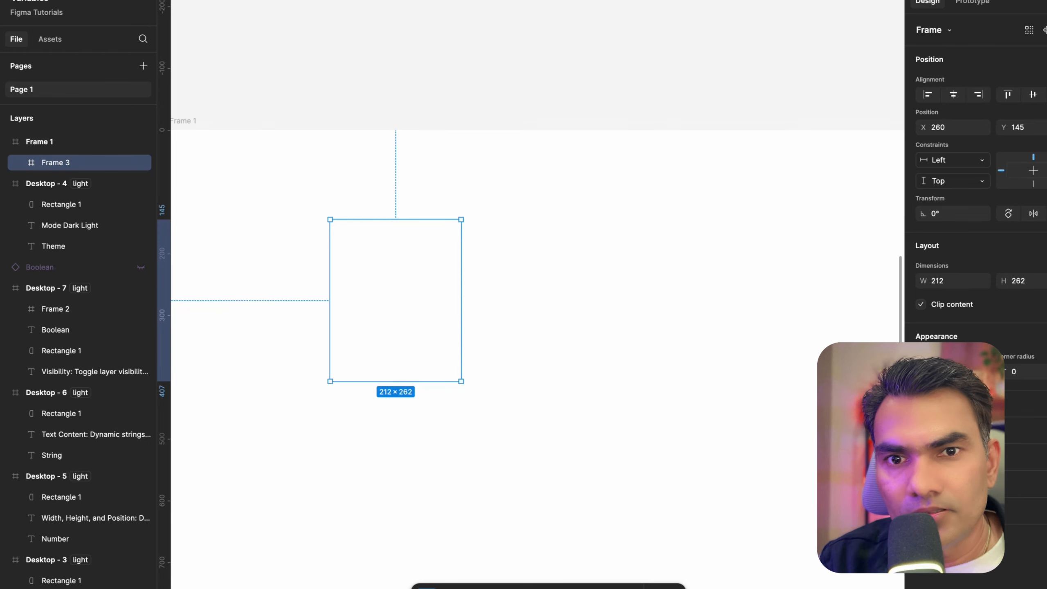
# Give Frame 3 a stroke, then draw a frame about 100 × 111 inside it and fill it with the brand colour
pyautogui.click(1046, 430)
pyautogui.scroll(3, 422, 238)
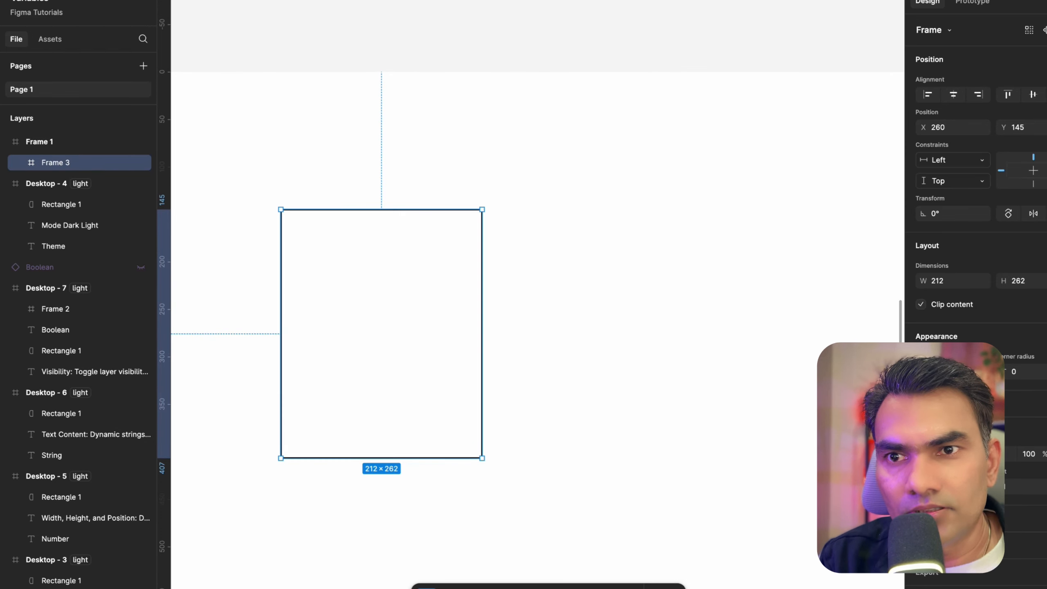
pyautogui.press('f')
pyautogui.moveTo(327, 276); pyautogui.dragTo(422, 382)
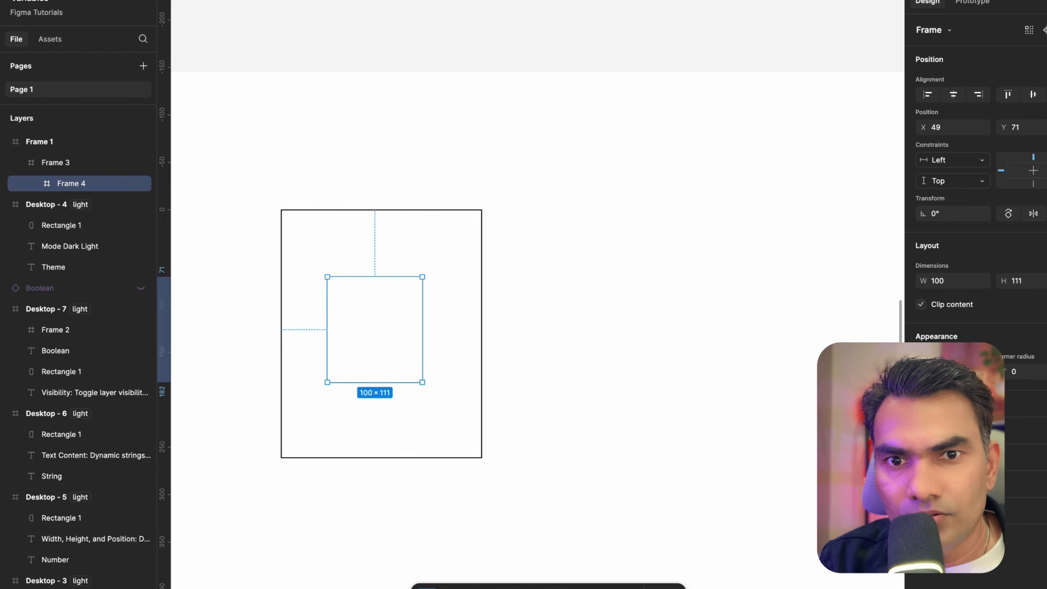
pyautogui.click(1046, 403)
pyautogui.click(778, 528)
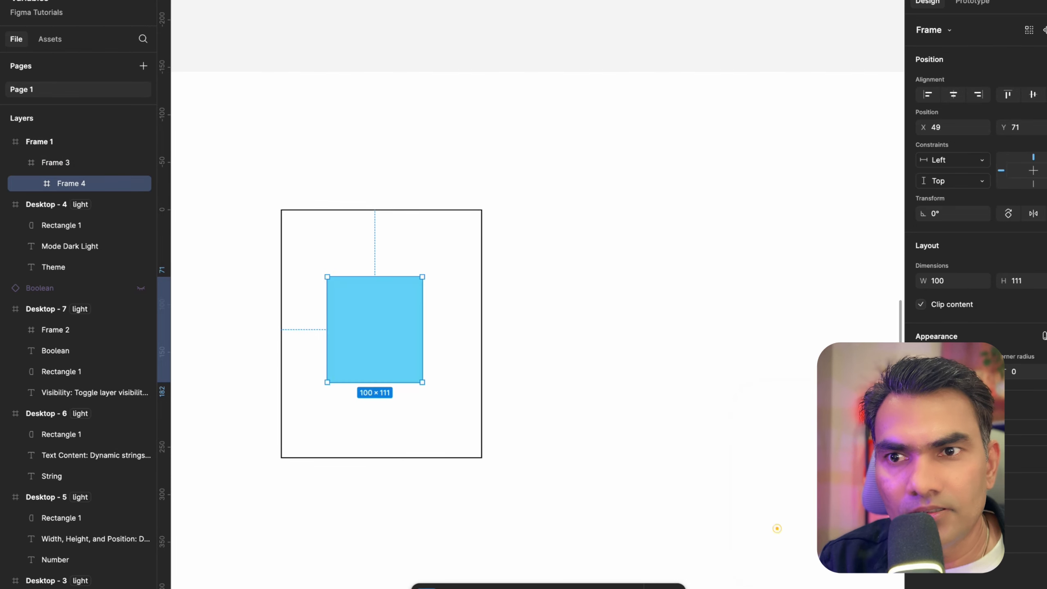
# Add auto layout to Frame 3
pyautogui.click(552, 320)
pyautogui.click(374, 238)
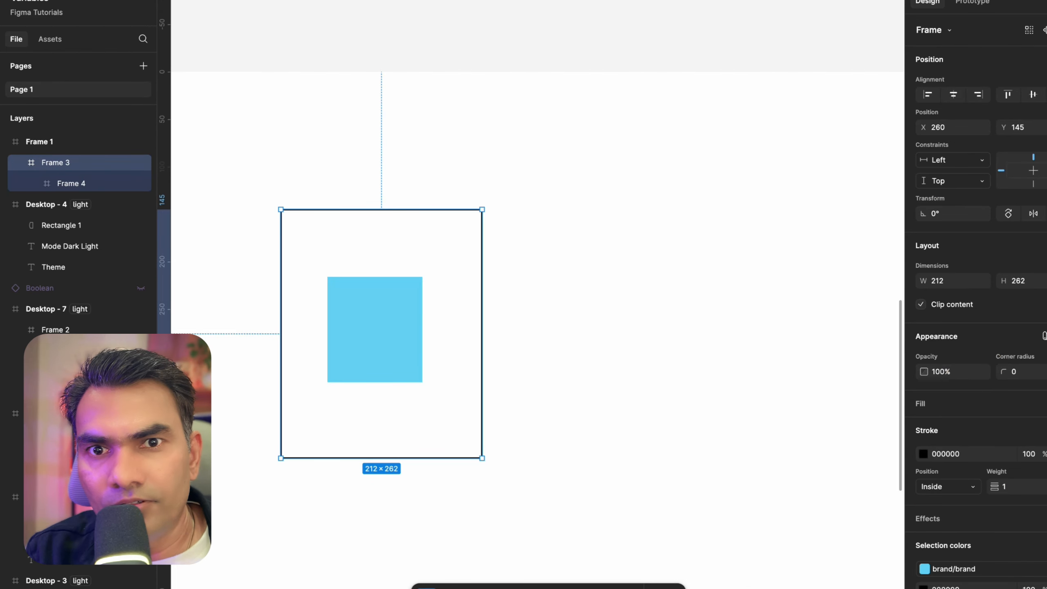
pyautogui.hotkey('shift', 'a')
pyautogui.scroll(-2, 330, 264)
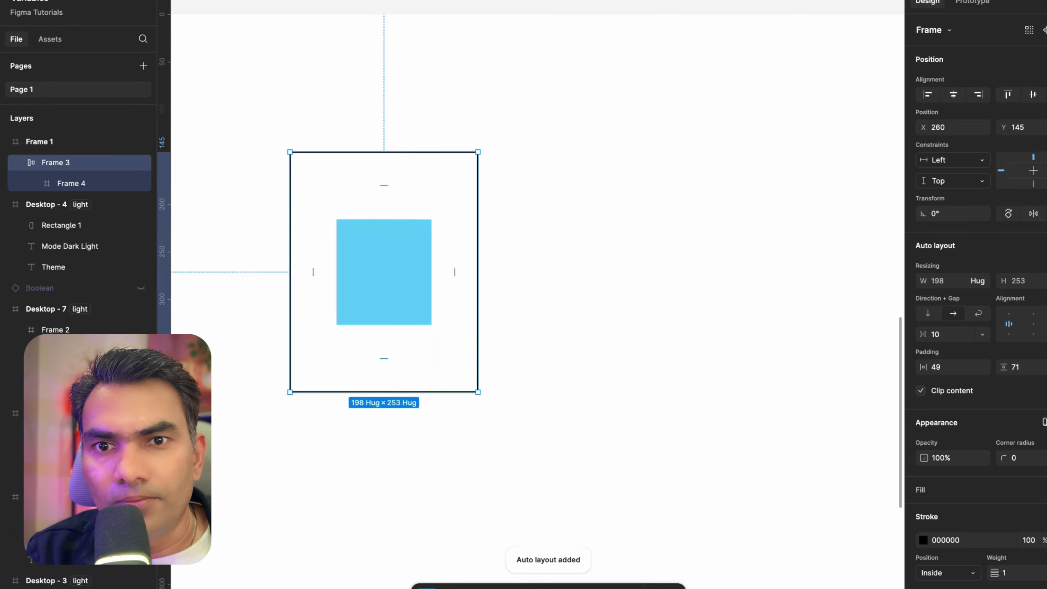
# Open the variable picker for Frame 3's horizontal padding
pyautogui.scroll(5, 317, 350)
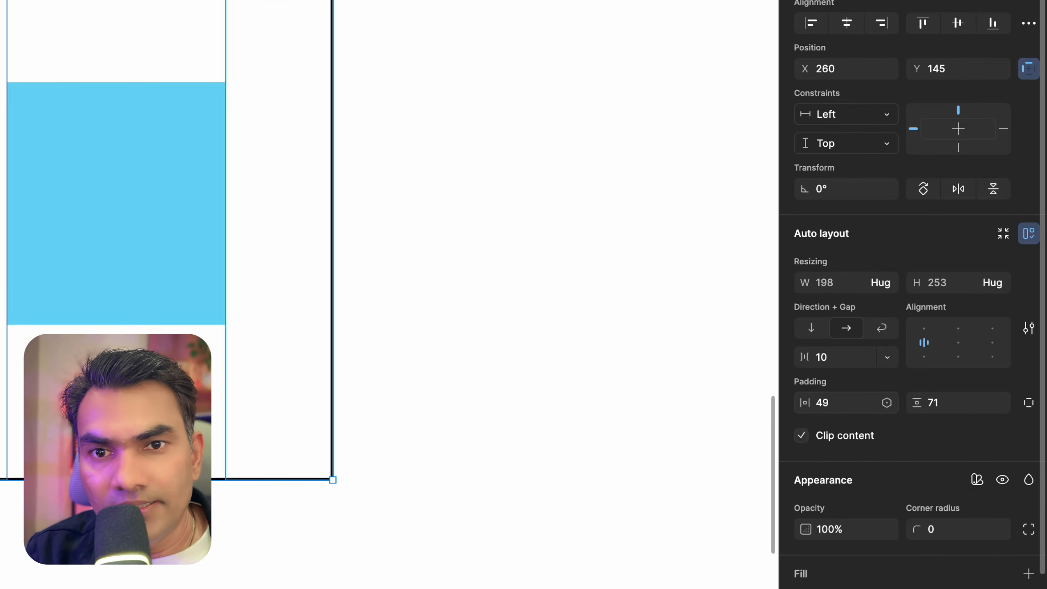
pyautogui.click(886, 402)
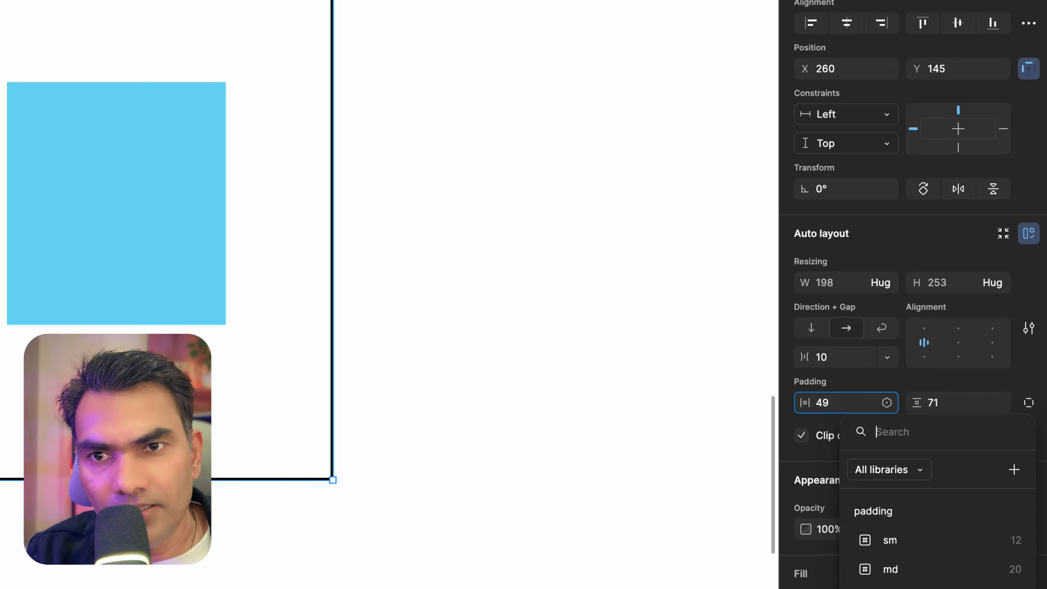
pyautogui.click(444, 290)
# Open the variable picker for the title slide heading's font size to check which number variables are offered
pyautogui.scroll(-5, 444, 290)
pyautogui.scroll(5, 443, 290)
pyautogui.scroll(-5, 443, 290)
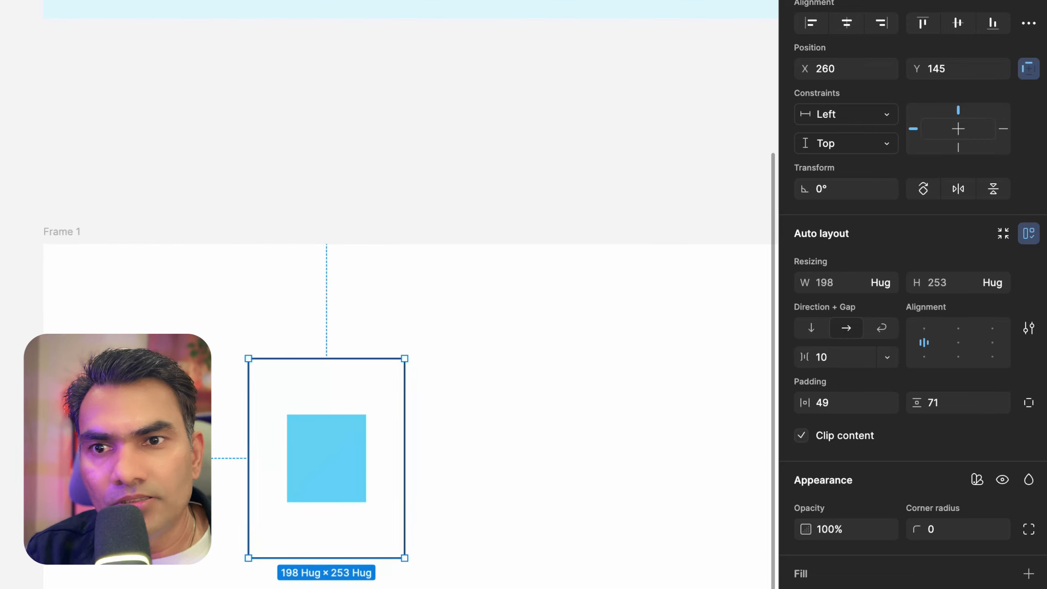
pyautogui.scroll(15, 389, 294)
pyautogui.hscroll(-15, 390, 294)
pyautogui.doubleClick(229, 310)
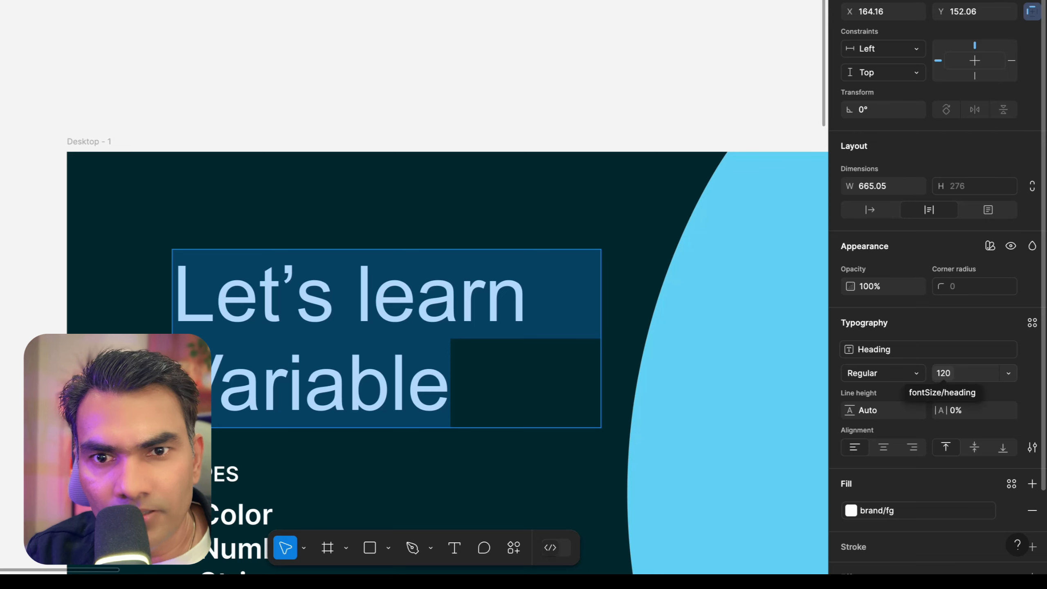
pyautogui.click(1008, 373)
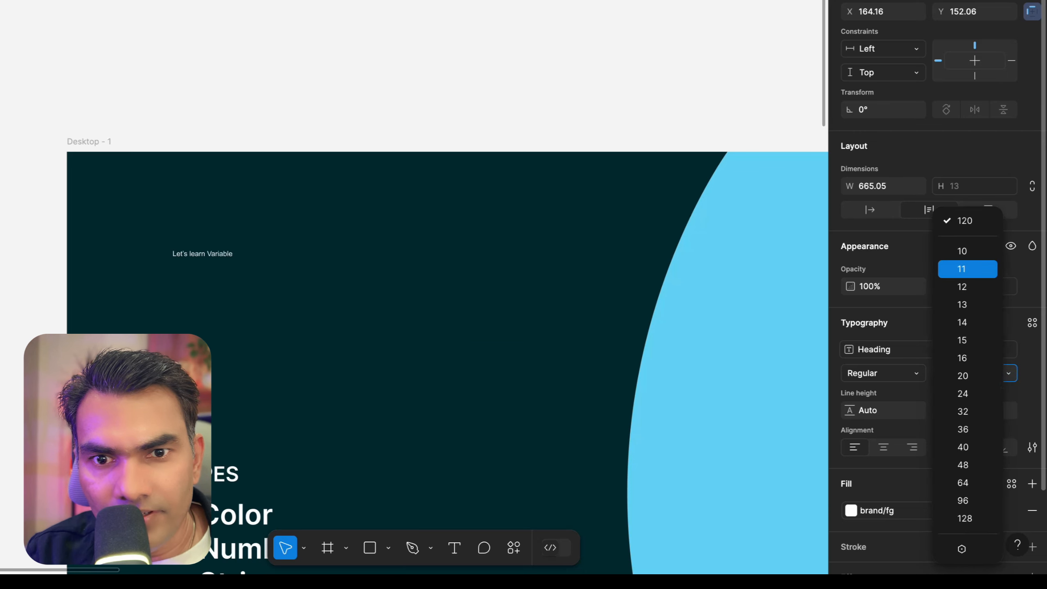
pyautogui.click(960, 548)
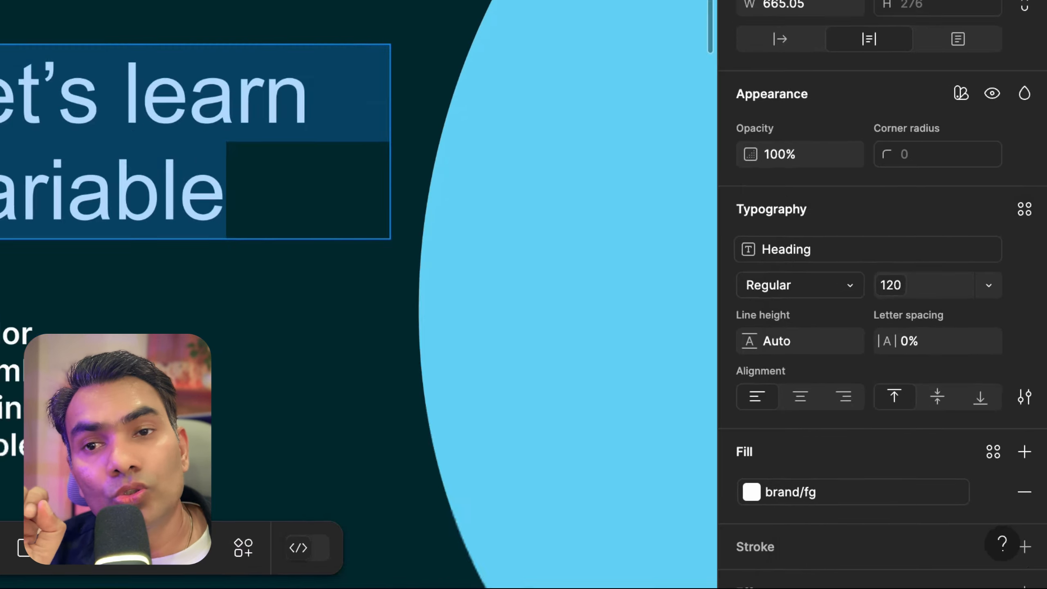
pyautogui.press('Escape')
# In the Size collection, restrict the fontSize/heading variable's scope to Font size only
pyautogui.scroll(-5, 530, 101)
pyautogui.hscroll(3, 530, 100)
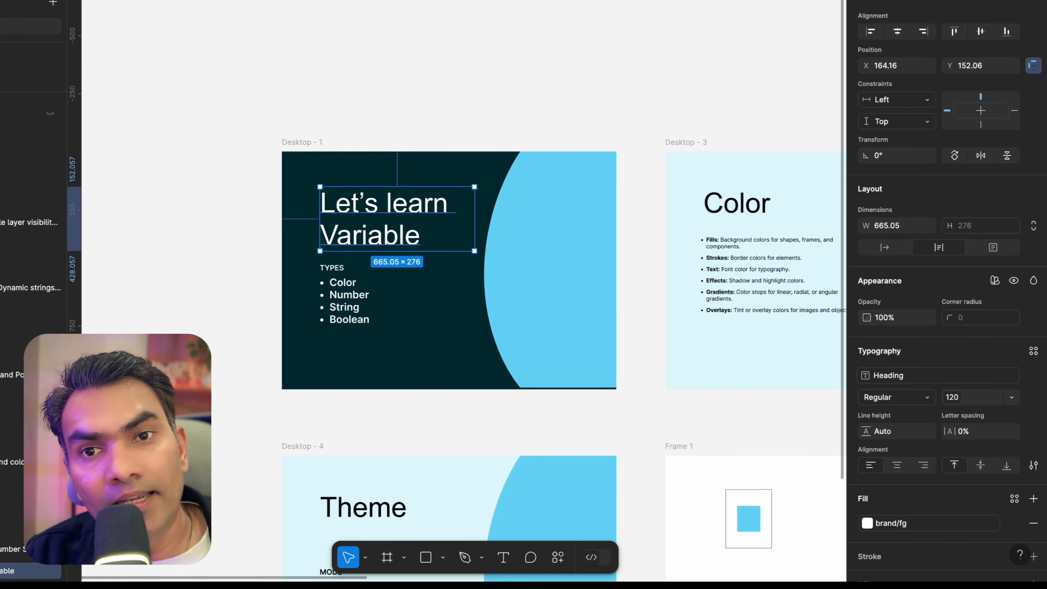
pyautogui.click(514, 65)
pyautogui.scroll(-3, 513, 65)
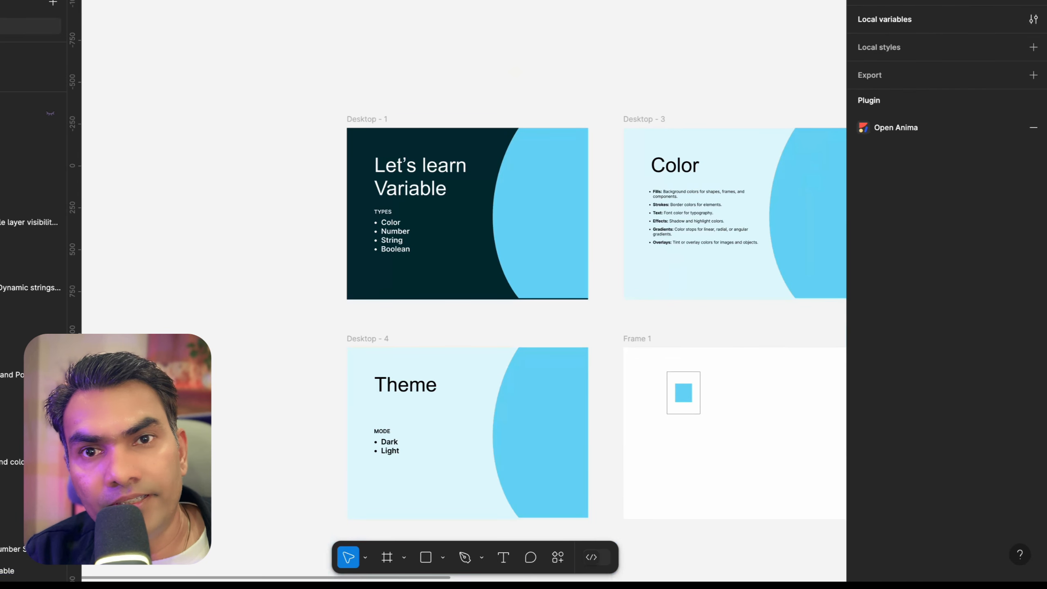
pyautogui.click(1033, 18)
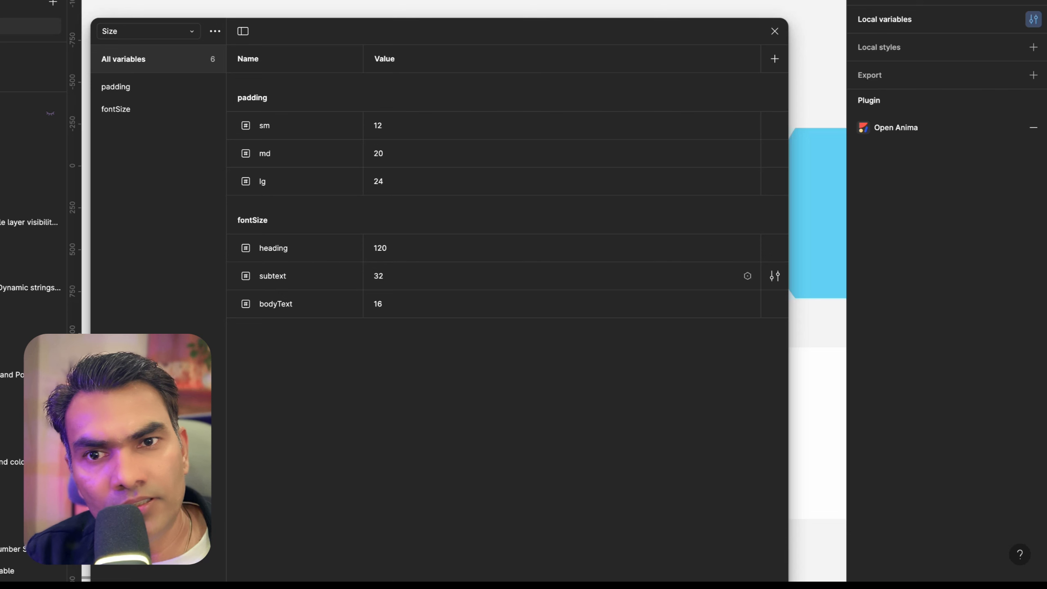
pyautogui.click(775, 247)
pyautogui.click(658, 197)
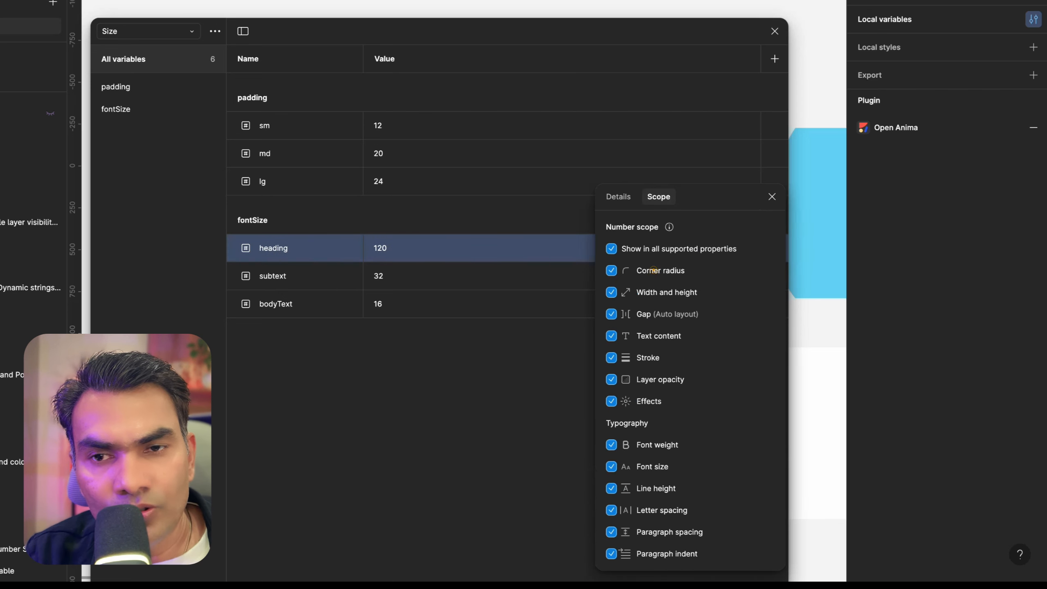
pyautogui.click(611, 248)
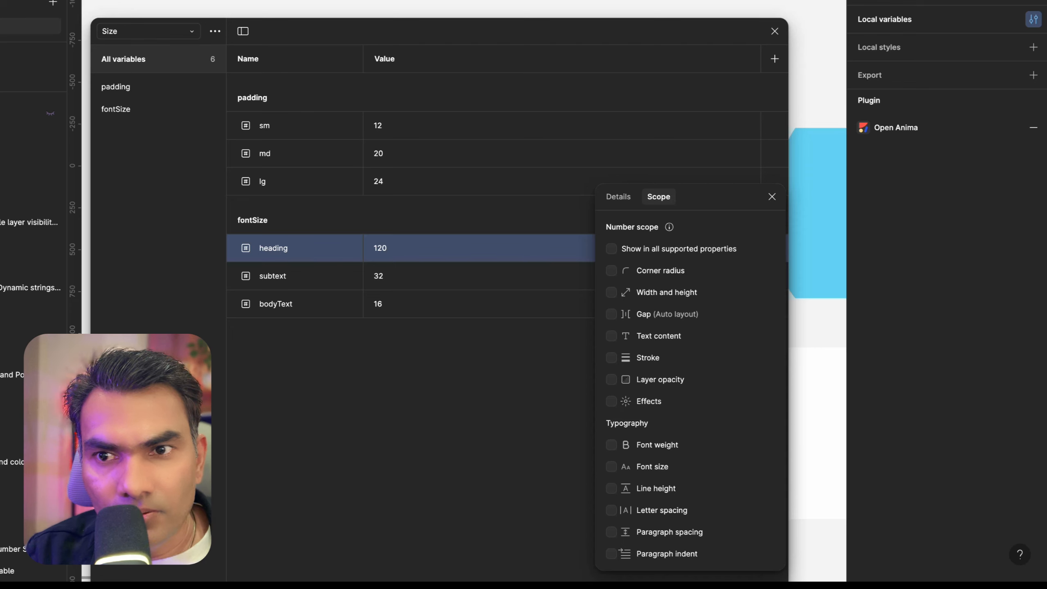
pyautogui.click(612, 467)
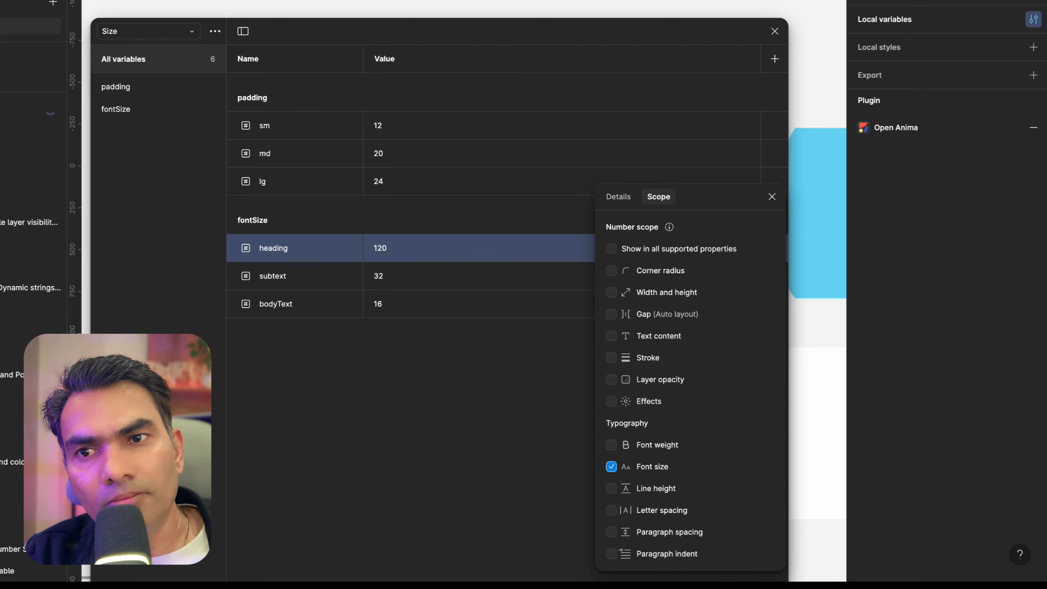
pyautogui.click(611, 488)
pyautogui.click(611, 488)
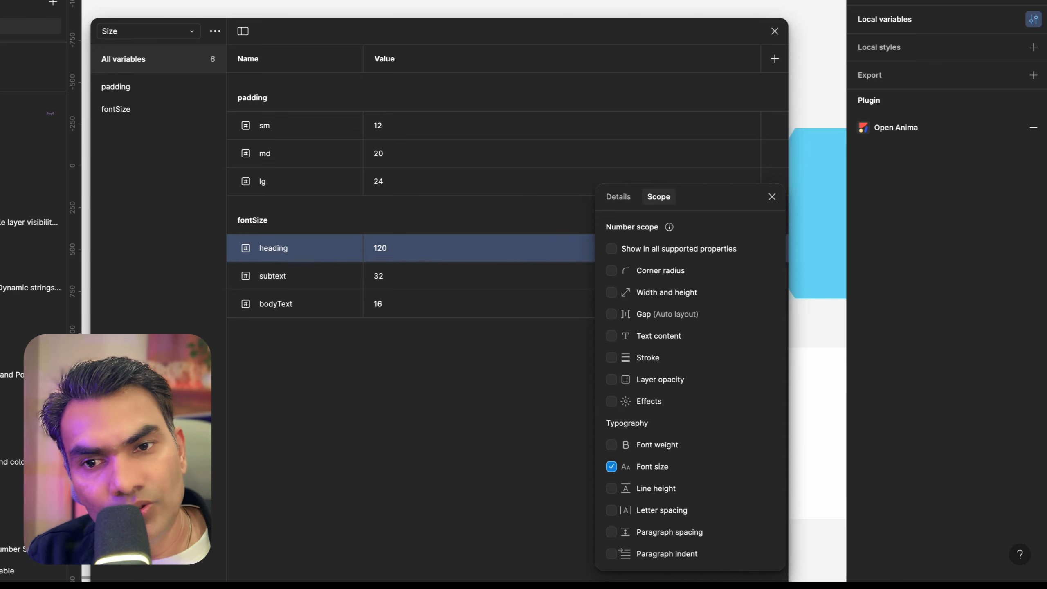
pyautogui.click(439, 424)
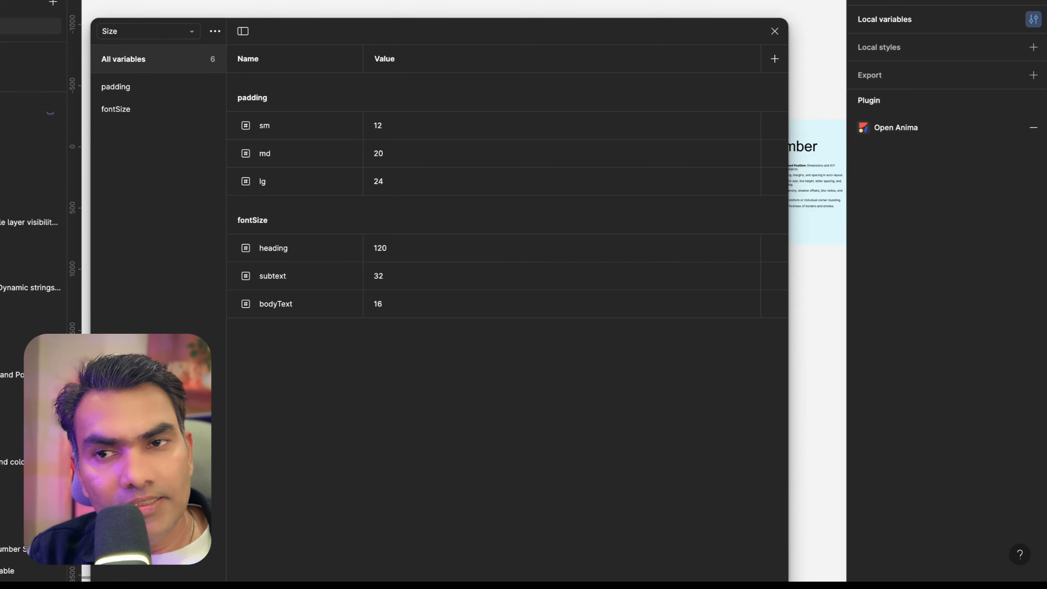
# Open the padding/md variable's settings in the Size collection
pyautogui.click(771, 163)
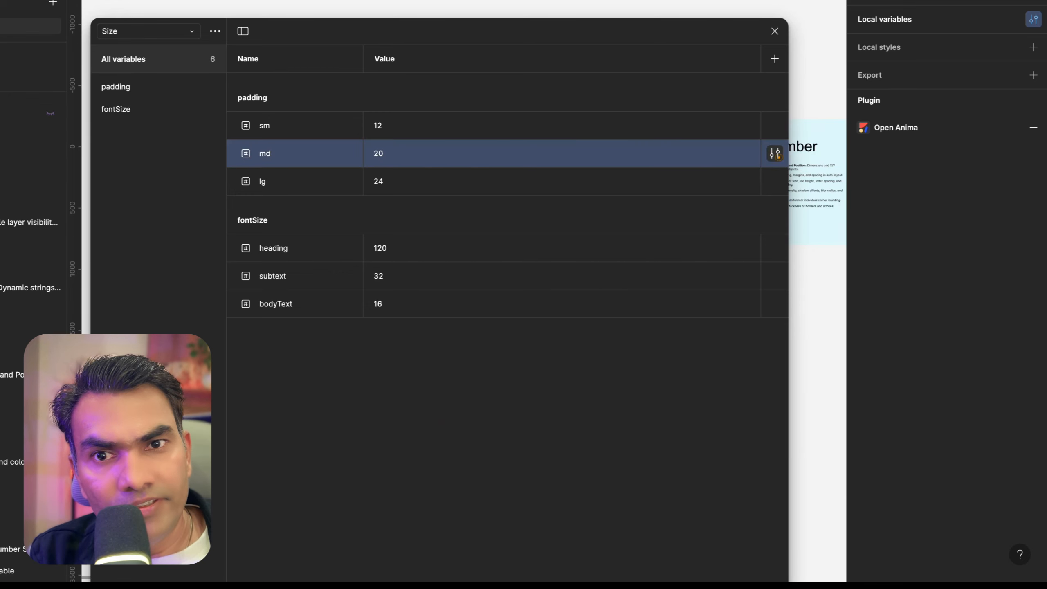
pyautogui.click(774, 153)
pyautogui.click(450, 433)
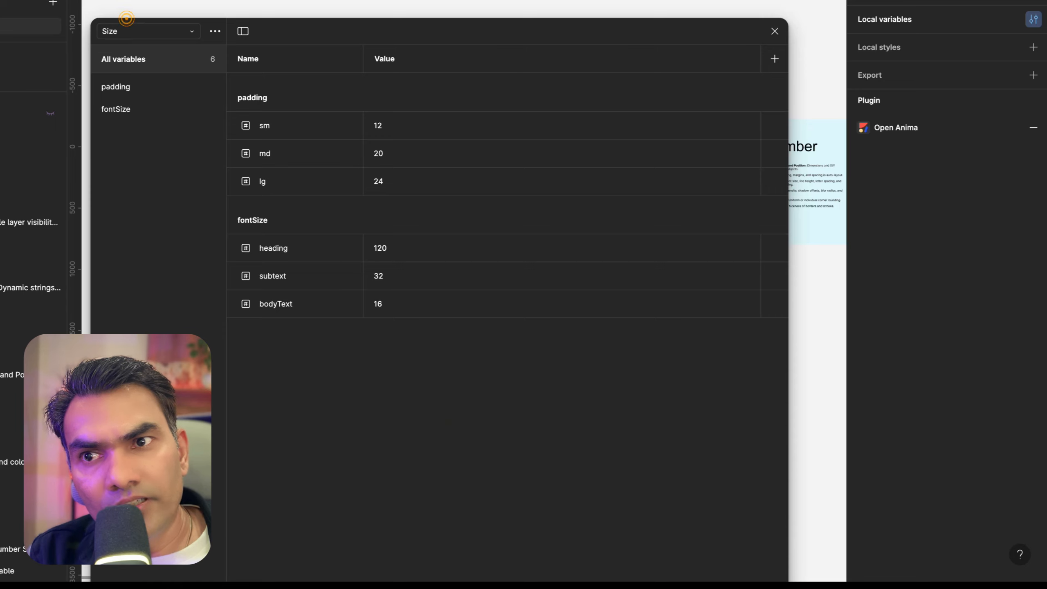
# Switch to the Colours collection and view the fg variable's colour scope options
pyautogui.click(141, 31)
pyautogui.click(146, 14)
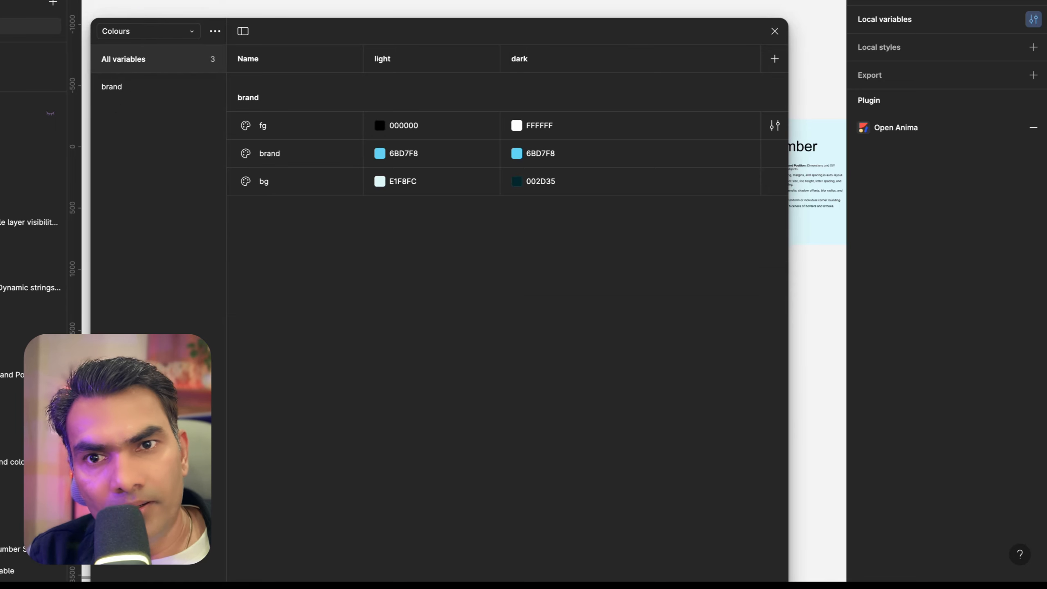
pyautogui.click(774, 125)
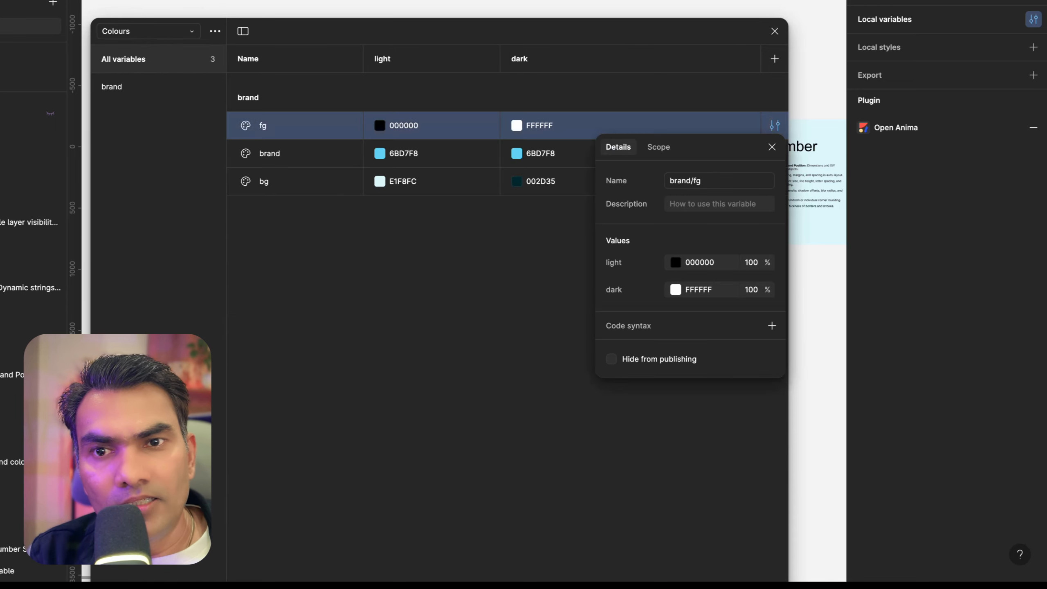
pyautogui.click(659, 146)
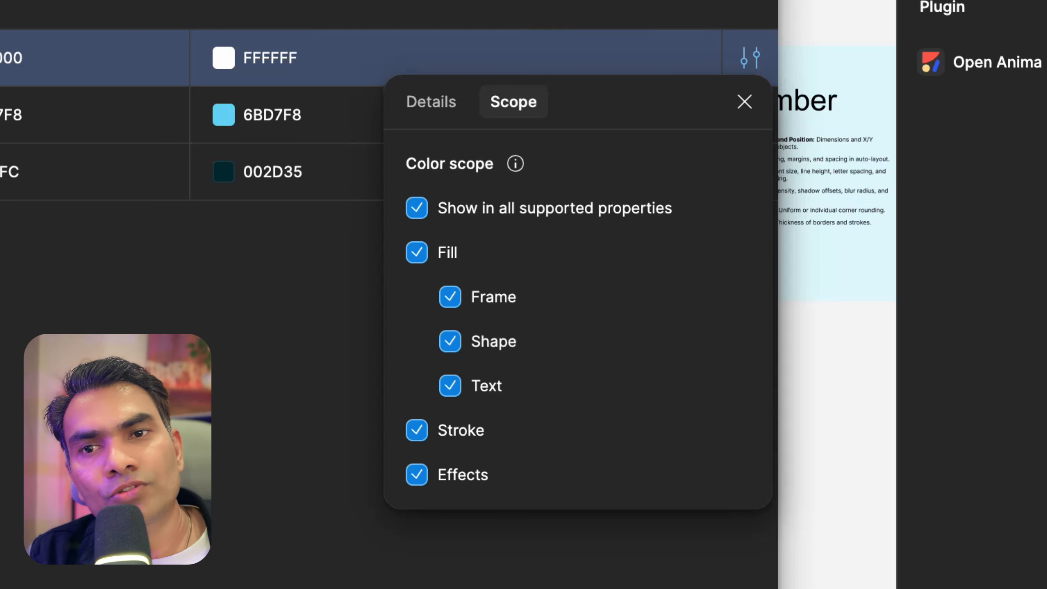
pyautogui.click(556, 339)
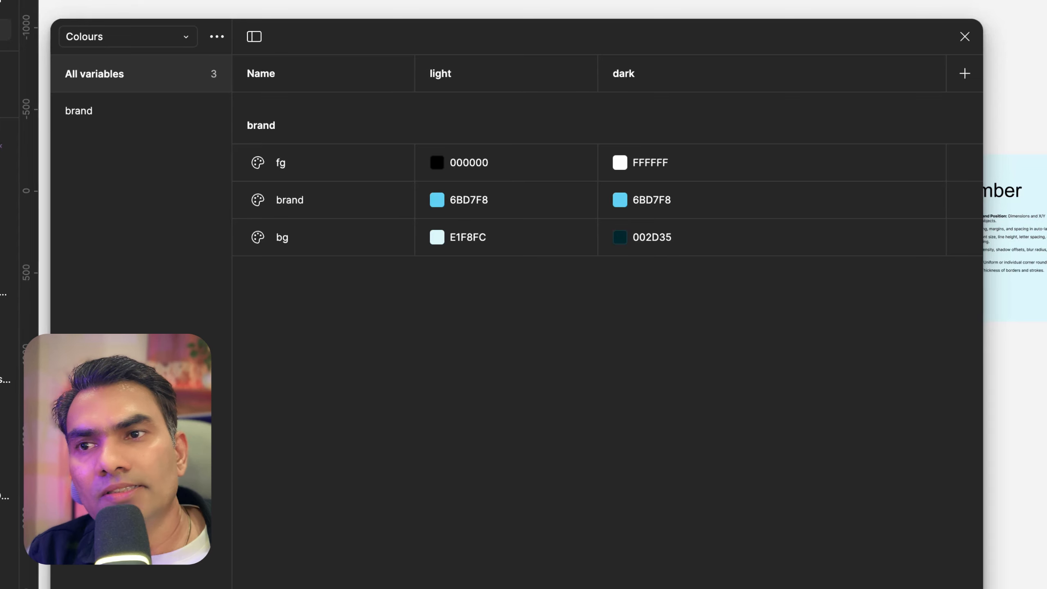
# Switch to the Strings collection and open the show variable's details
pyautogui.click(143, 42)
pyautogui.click(140, 79)
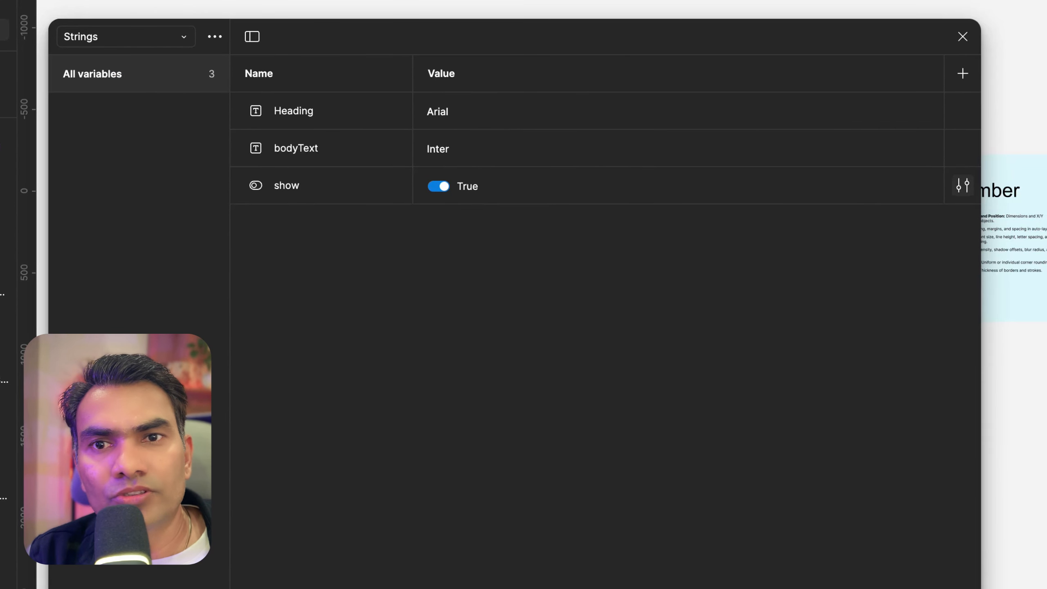
pyautogui.click(962, 186)
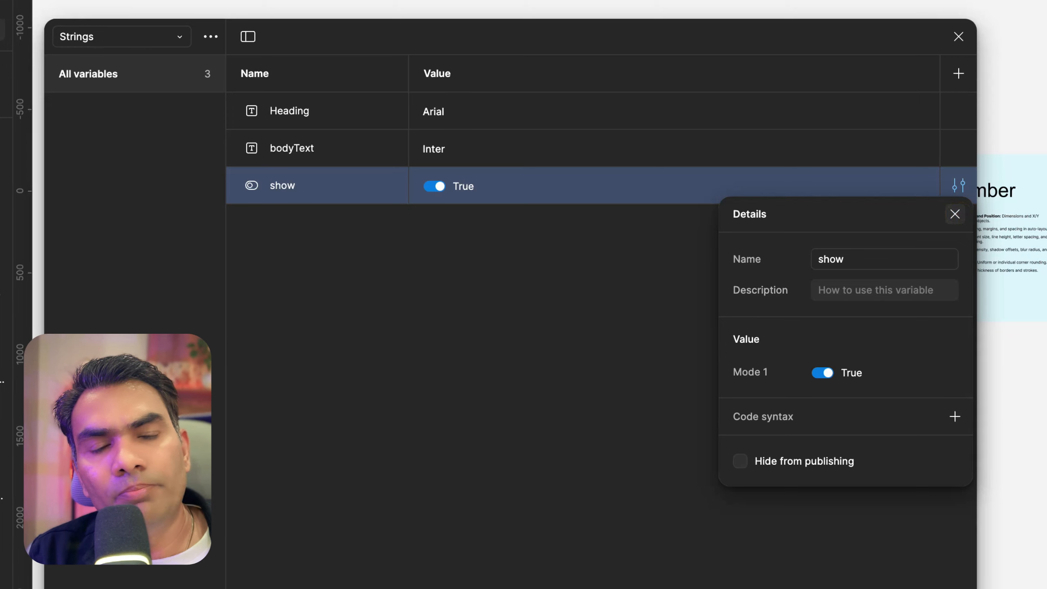
pyautogui.click(954, 213)
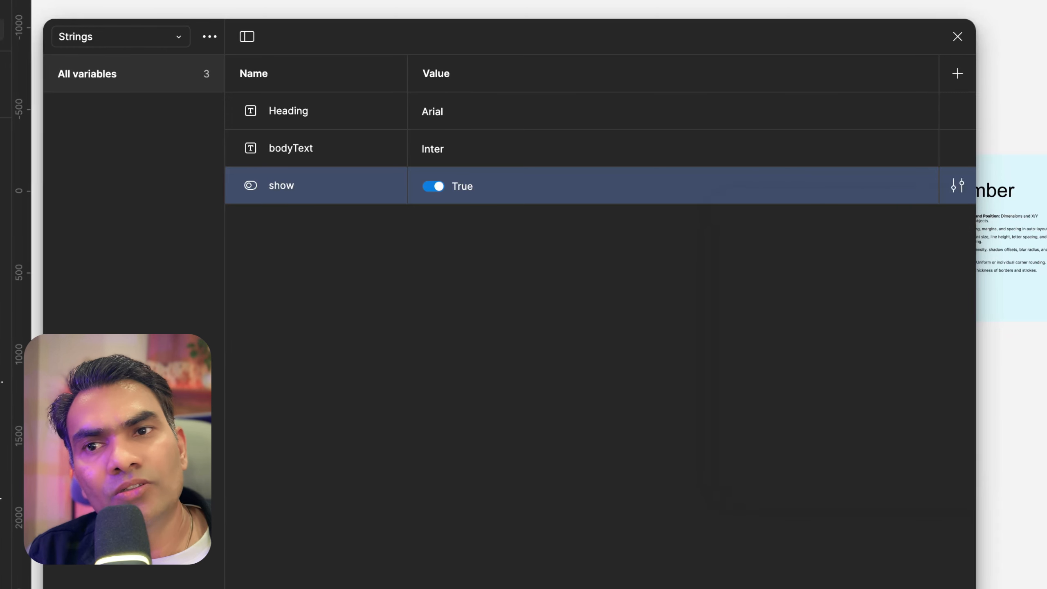
pyautogui.click(956, 187)
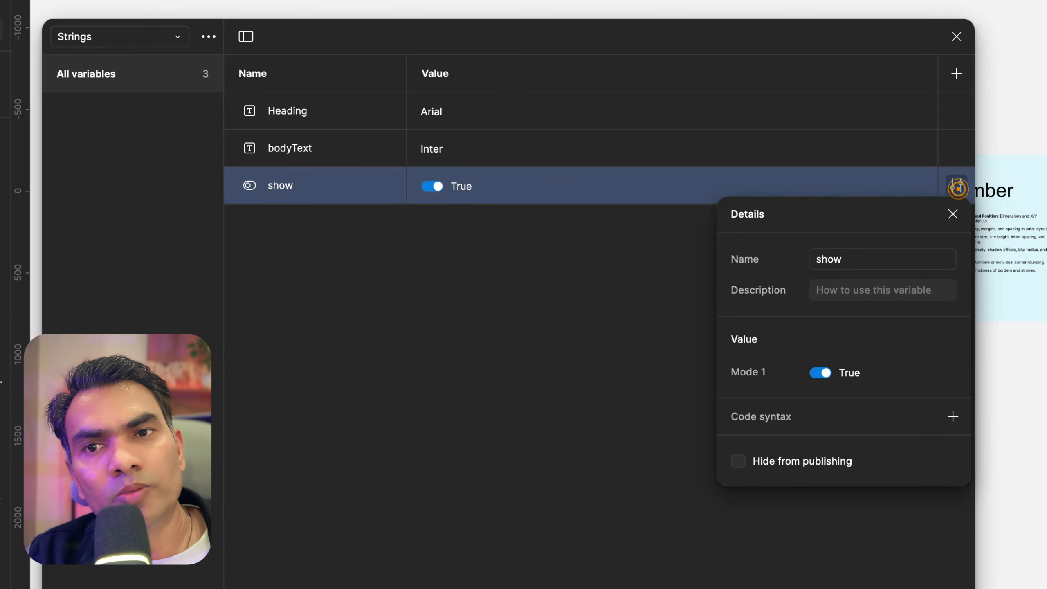
pyautogui.click(330, 290)
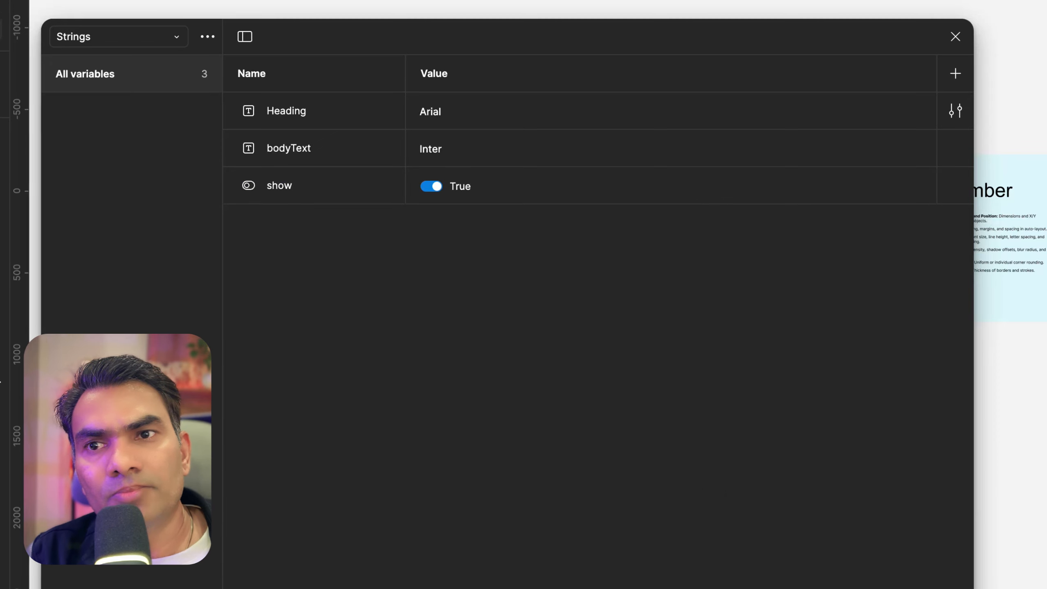
# Open the bodyText variable's string scope options
pyautogui.click(363, 275)
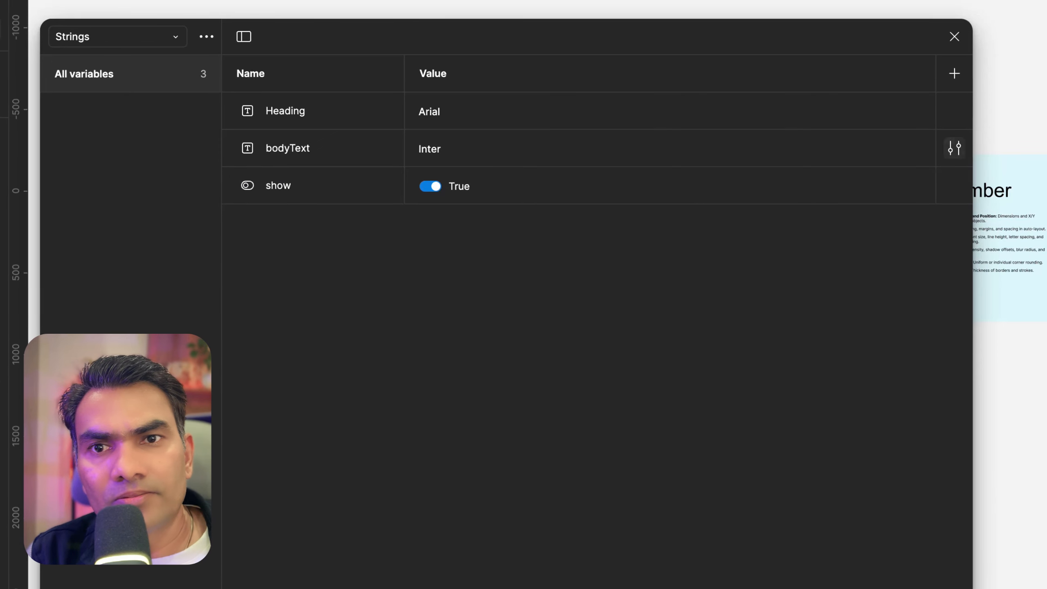
pyautogui.click(954, 148)
pyautogui.click(798, 178)
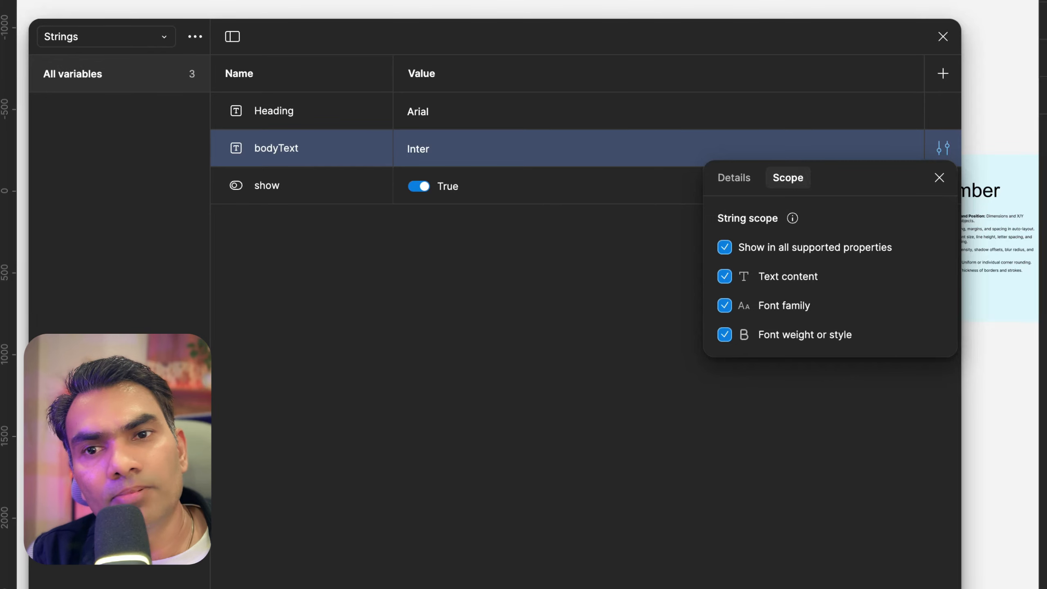
pyautogui.click(455, 381)
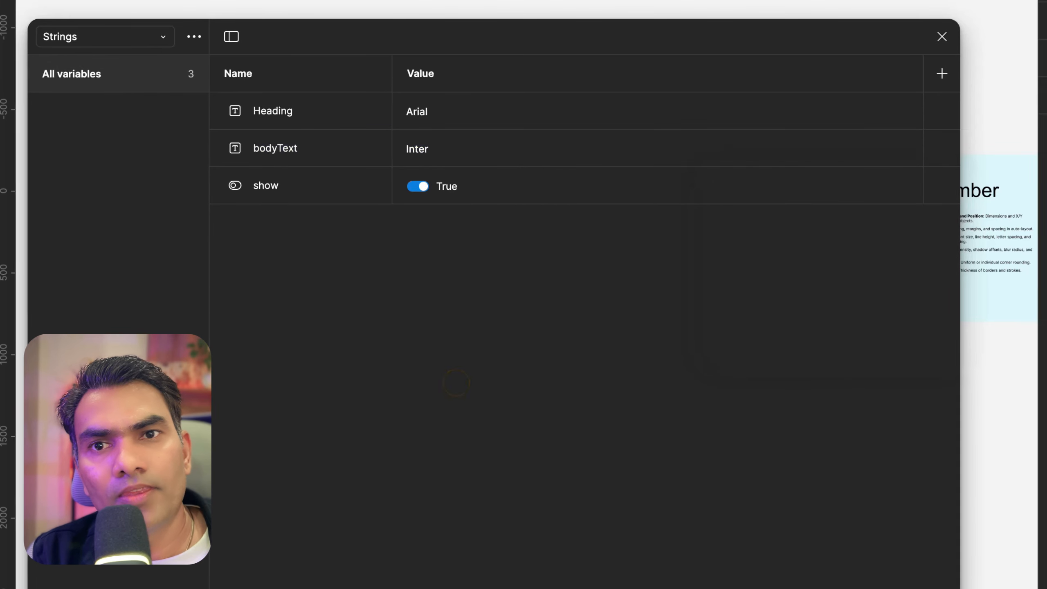